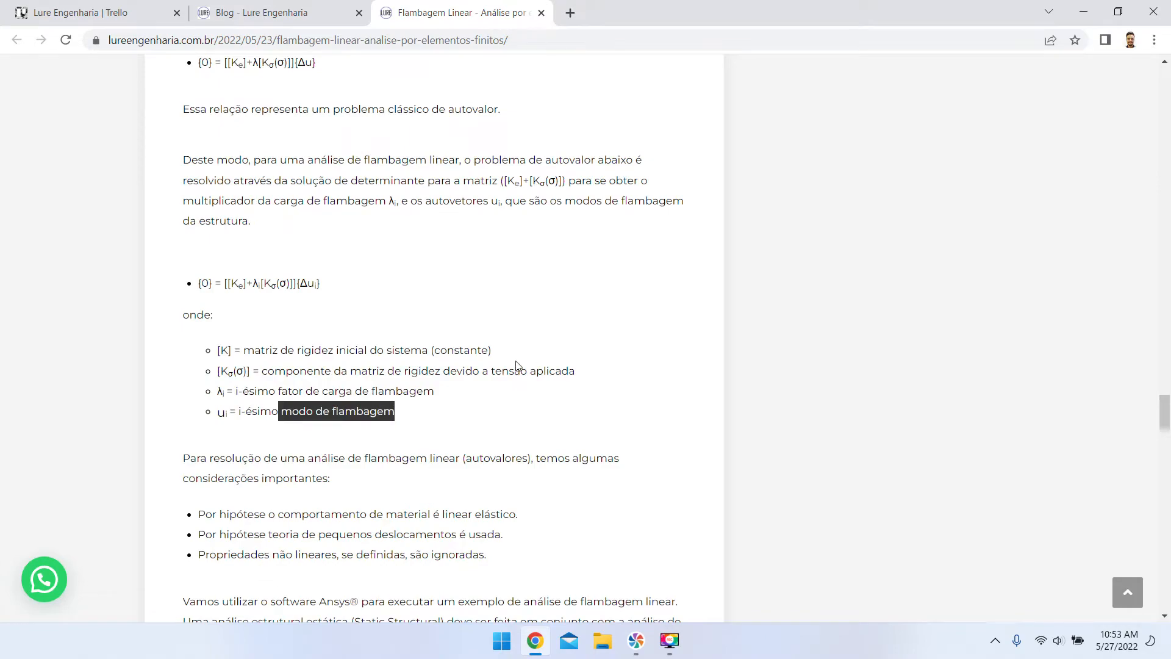
- Review the article's linear buckling assumptions, the coupled Static Structural and Eigenvalue Buckling systems, and the modelling considerations on supported geometry
scroll(499, 383, "down", 10)
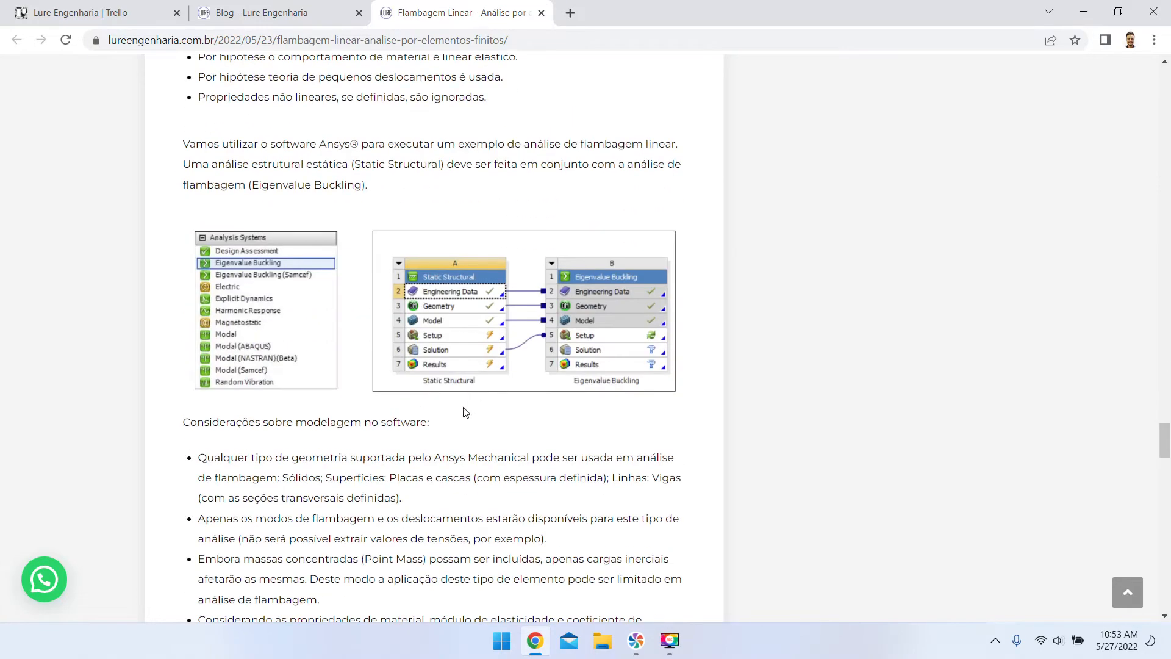
scroll(374, 438, "up", 5)
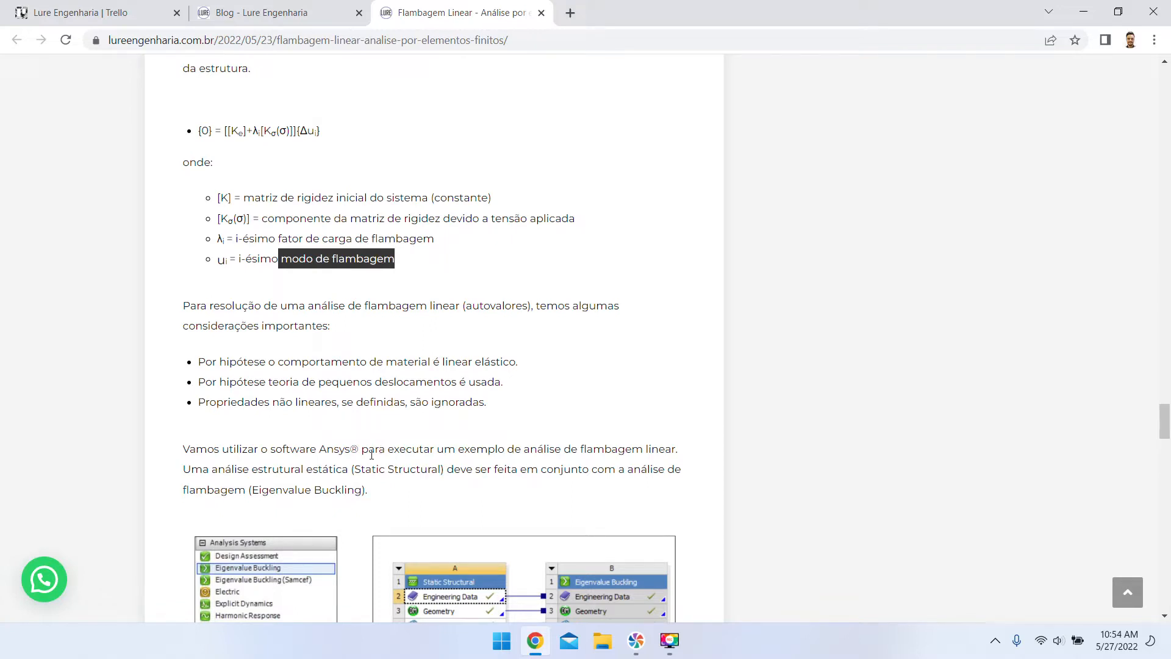
left_click_drag(310, 449, 379, 450)
scroll(421, 519, "down", 2)
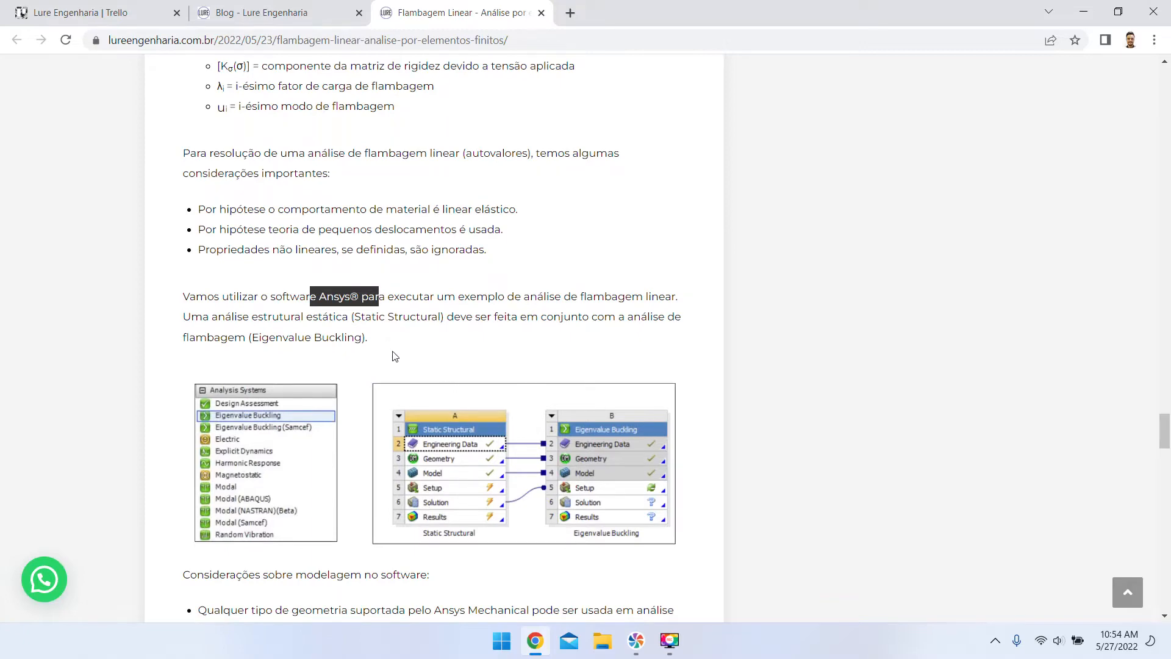
scroll(406, 378, "down", 2)
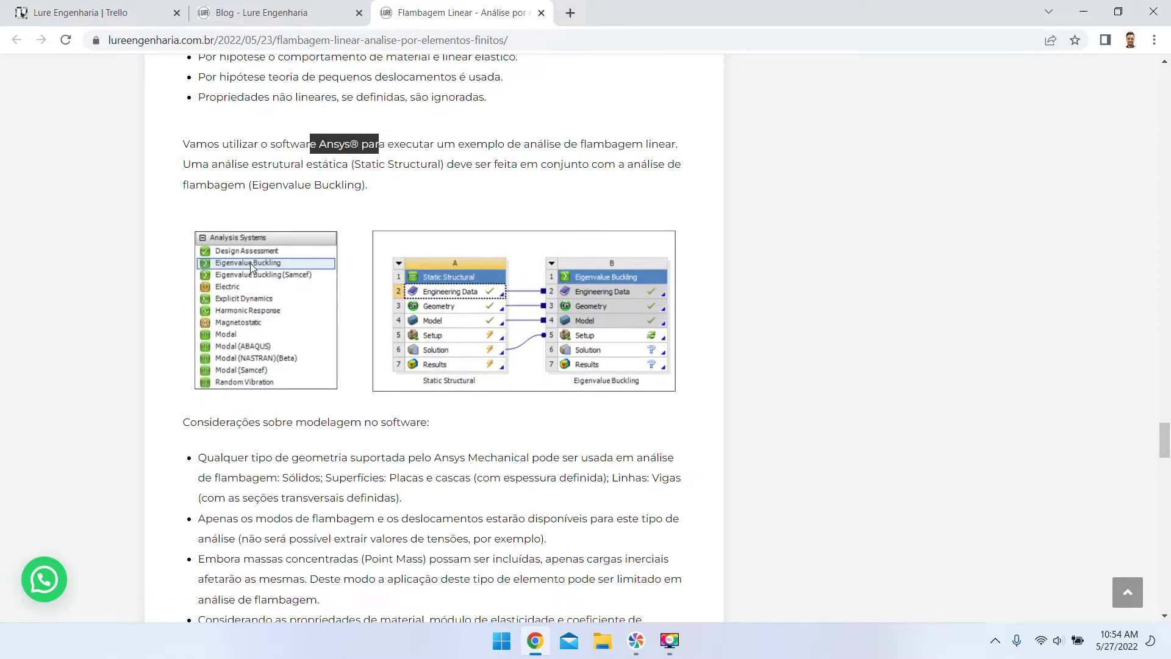
scroll(401, 491, "down", 2)
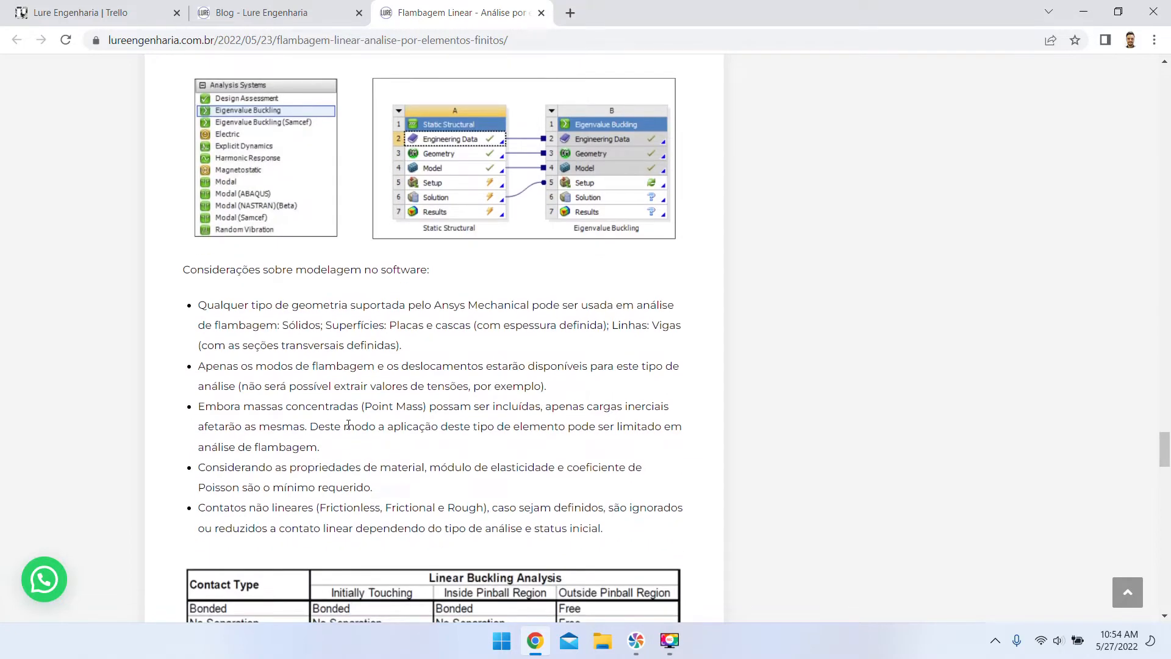
left_click_drag(220, 269, 573, 268)
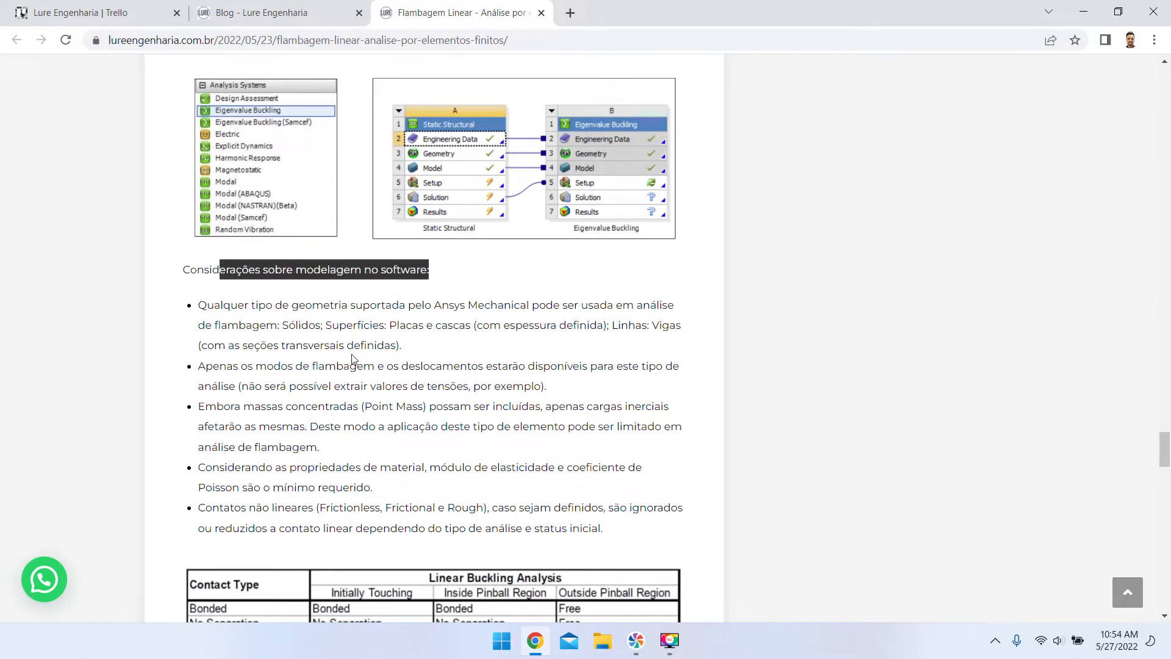
left_click_drag(214, 304, 402, 347)
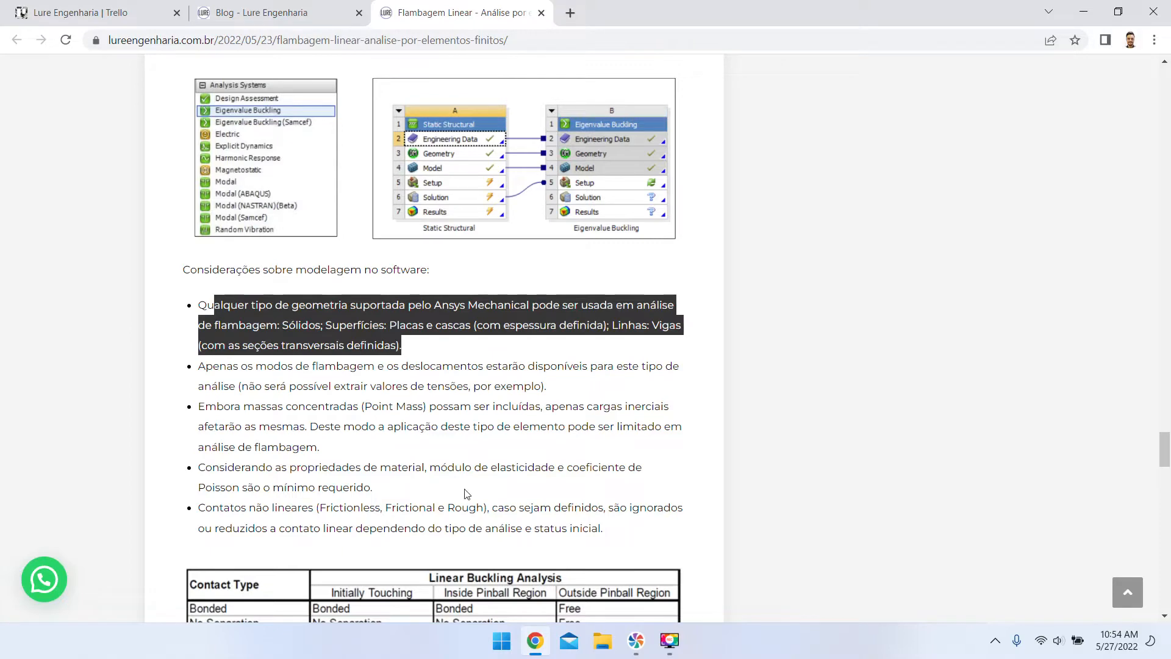
scroll(568, 459, "down", 1)
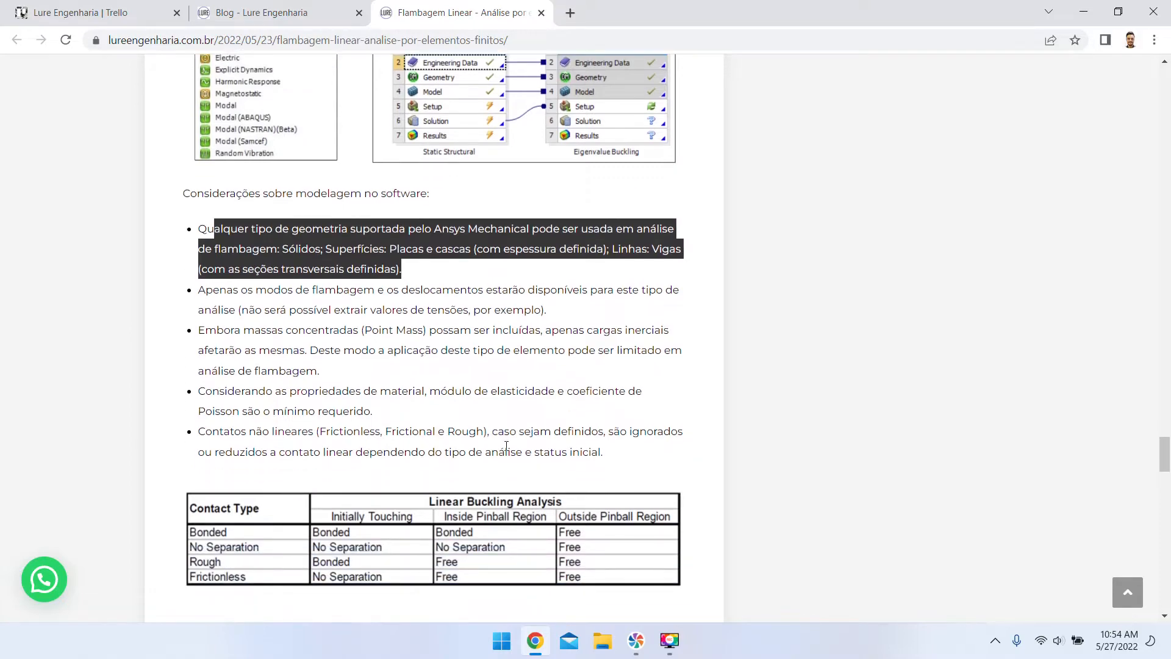
- Search the computer for "workb" and launch Ansys Workbench
scroll(547, 537, "up", 2)
left_click(501, 640)
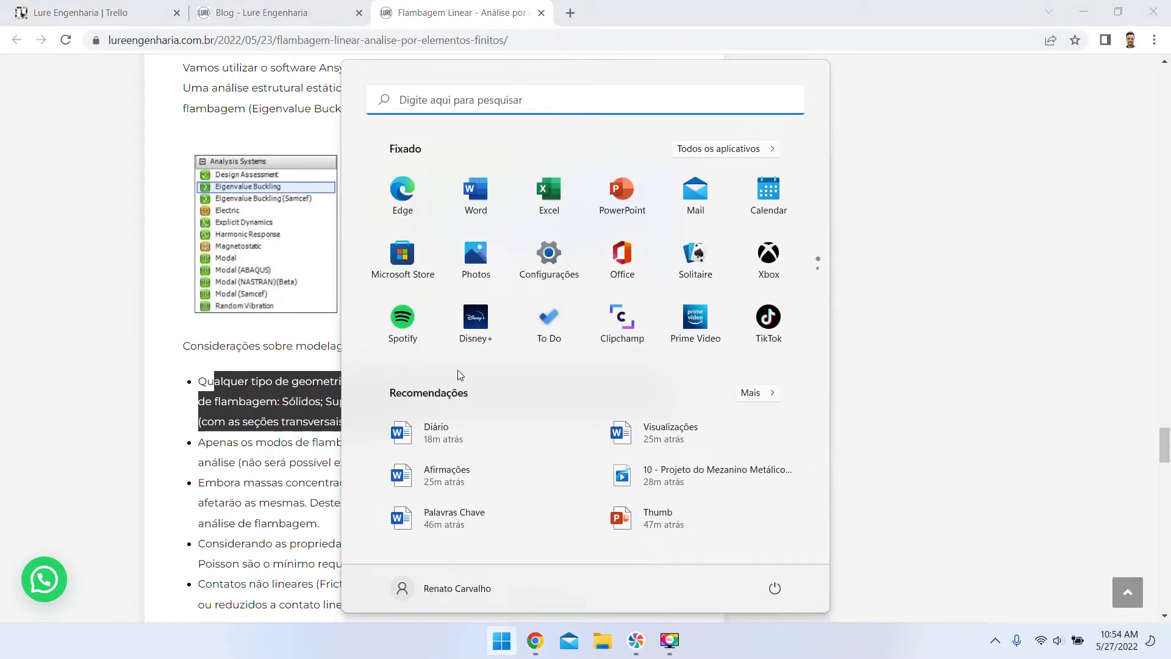
type("workb")
key("Escape")
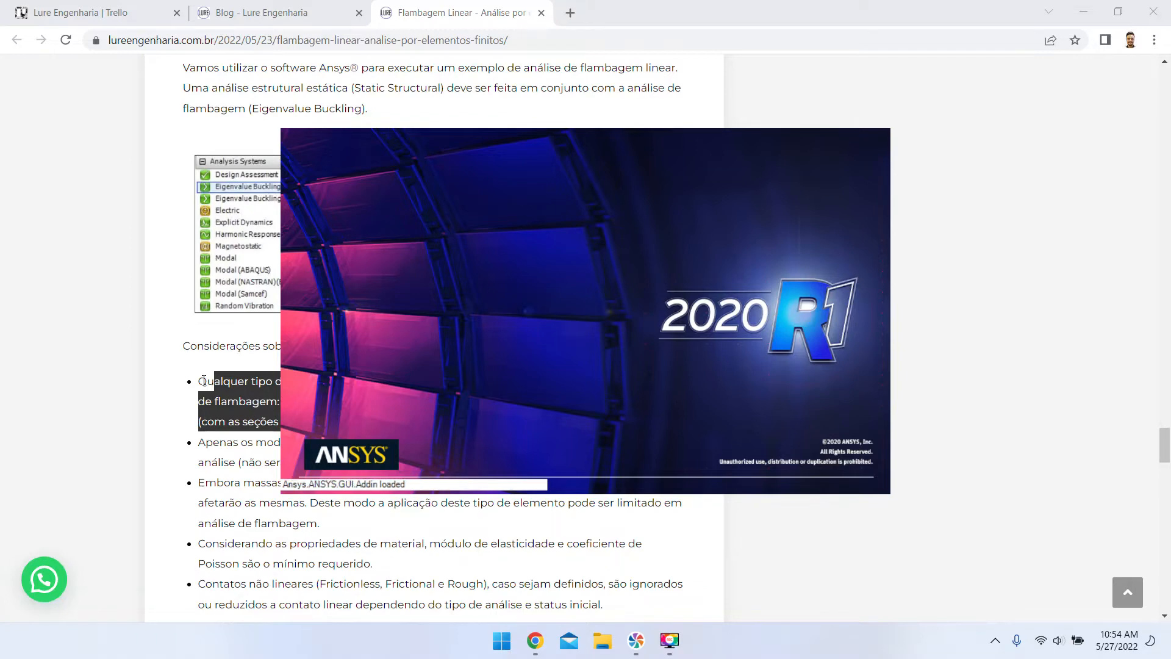
- Examine the article's modelling considerations, highlighting the surface (plates and shells) and line (beams) geometry types usable in buckling analysis
left_click(274, 451)
scroll(273, 440, "up", 4)
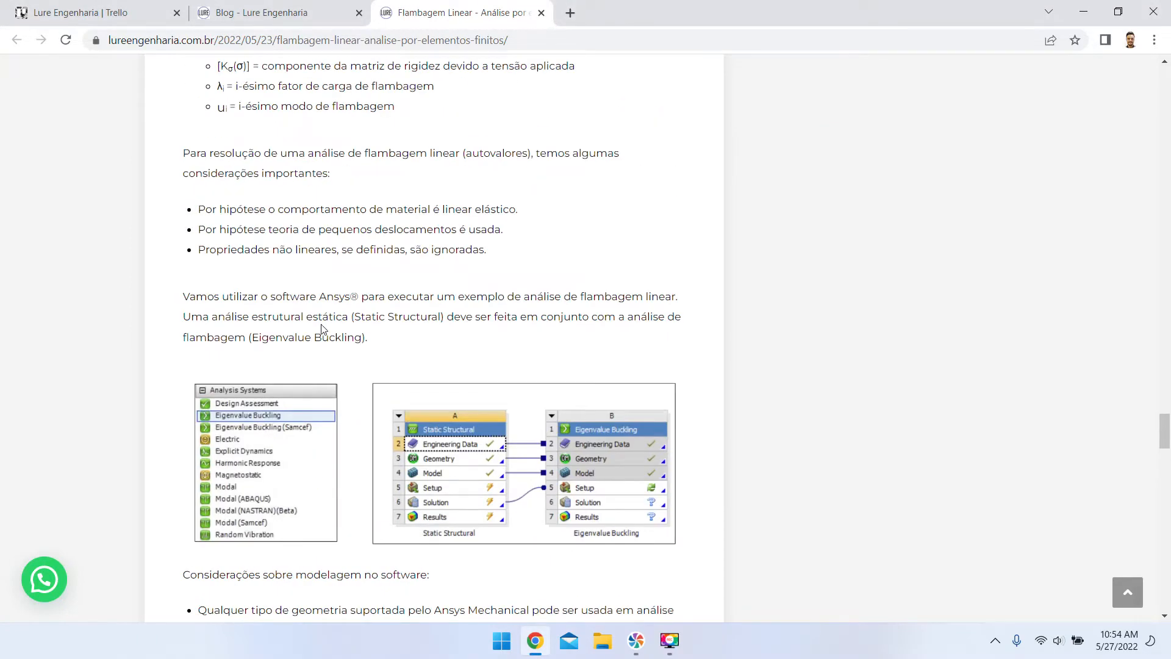
scroll(262, 354, "down", 5)
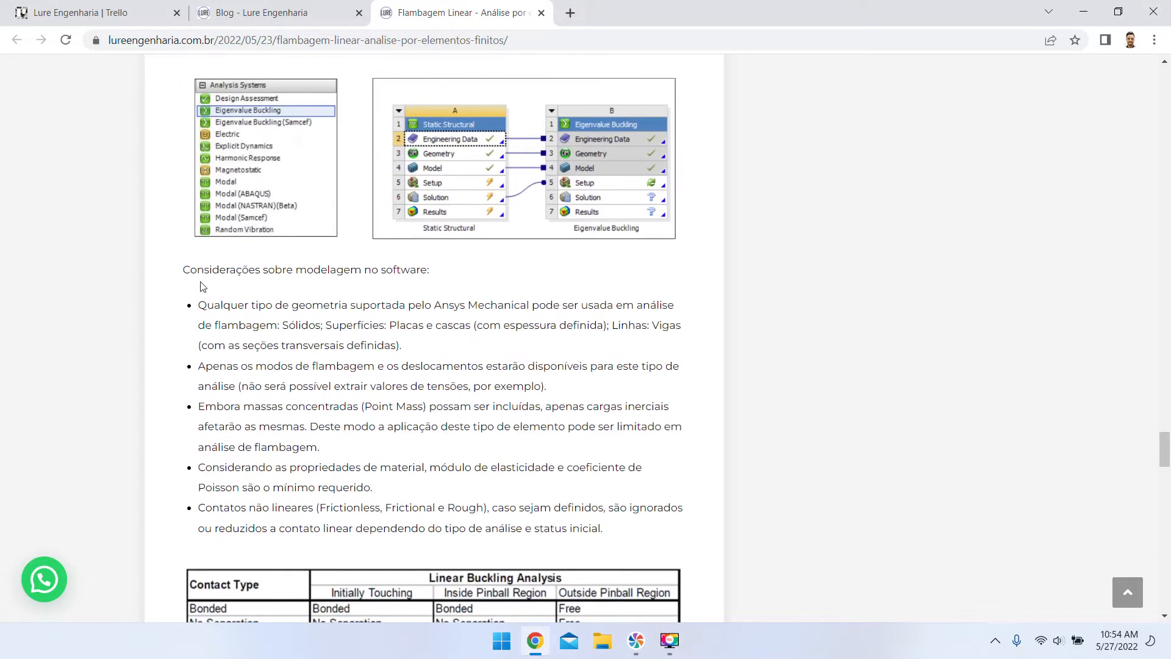
left_click_drag(189, 269, 430, 271)
scroll(366, 292, "up", 4)
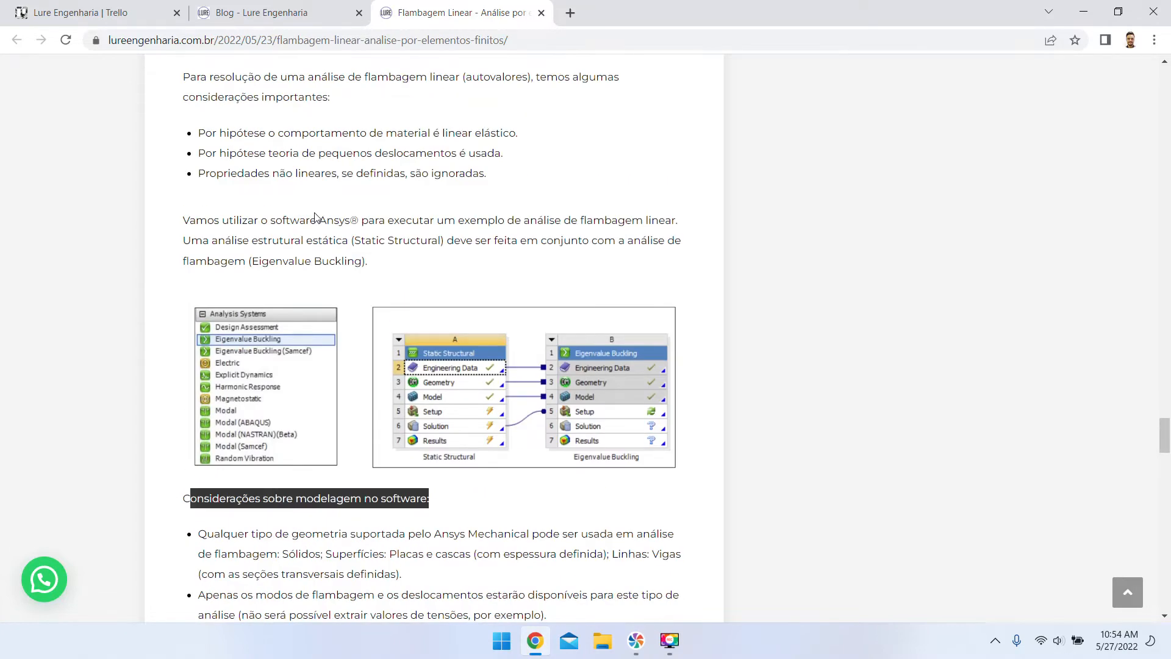
left_click_drag(316, 220, 429, 220)
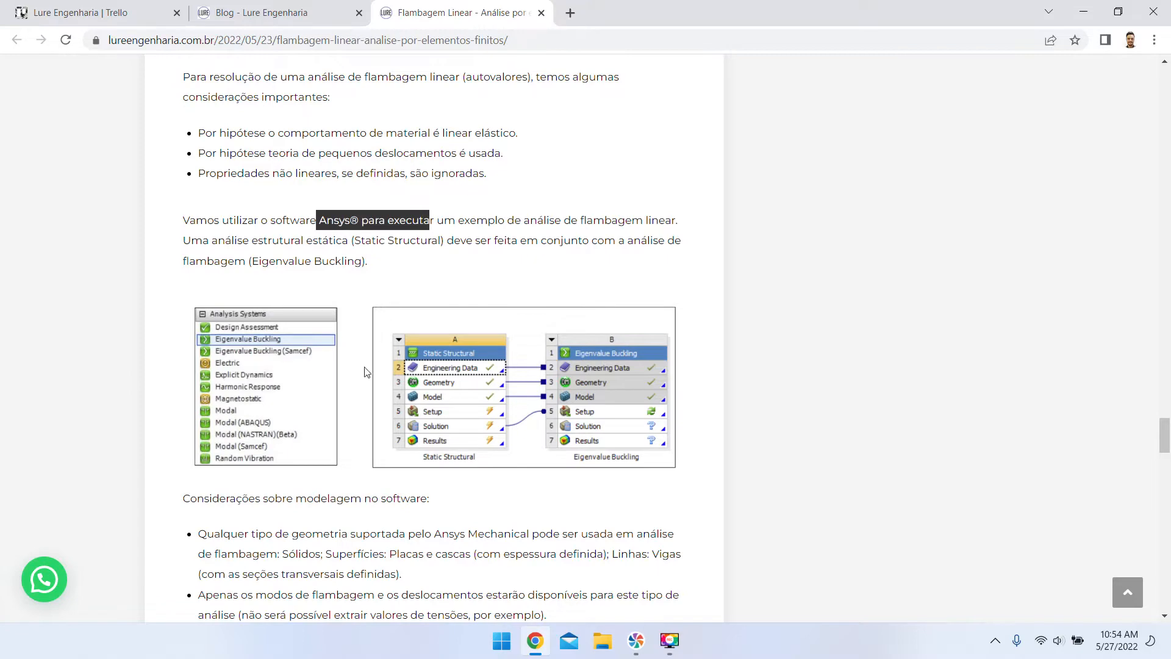
scroll(364, 513, "down", 4)
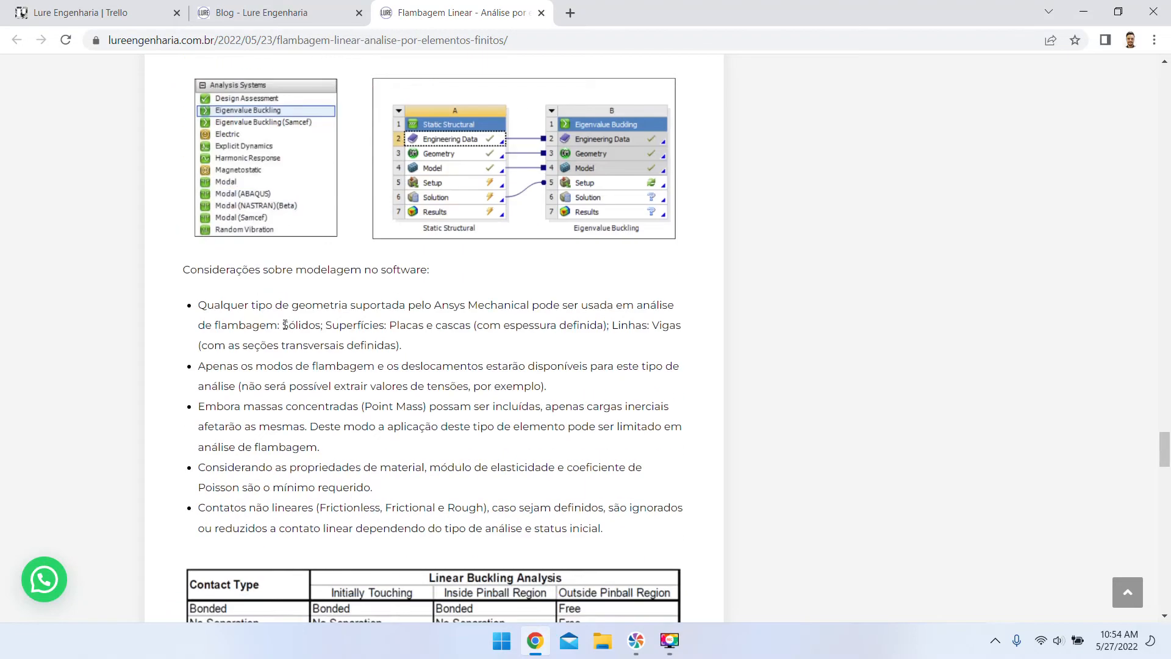
left_click_drag(284, 324, 474, 322)
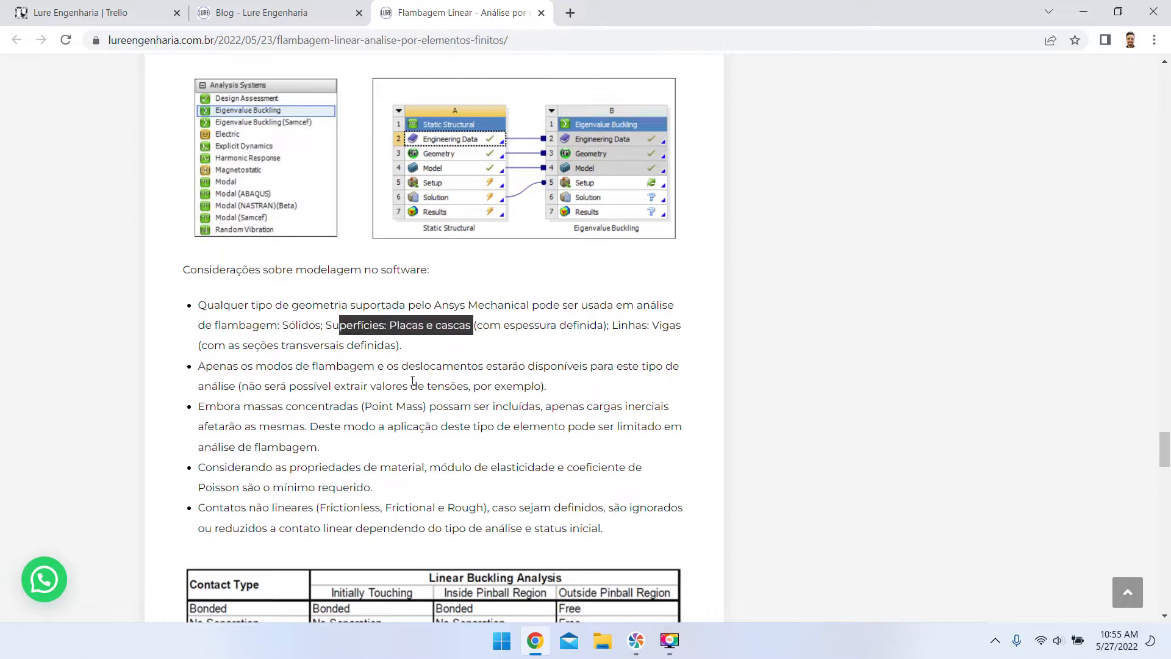
left_click_drag(618, 325, 681, 325)
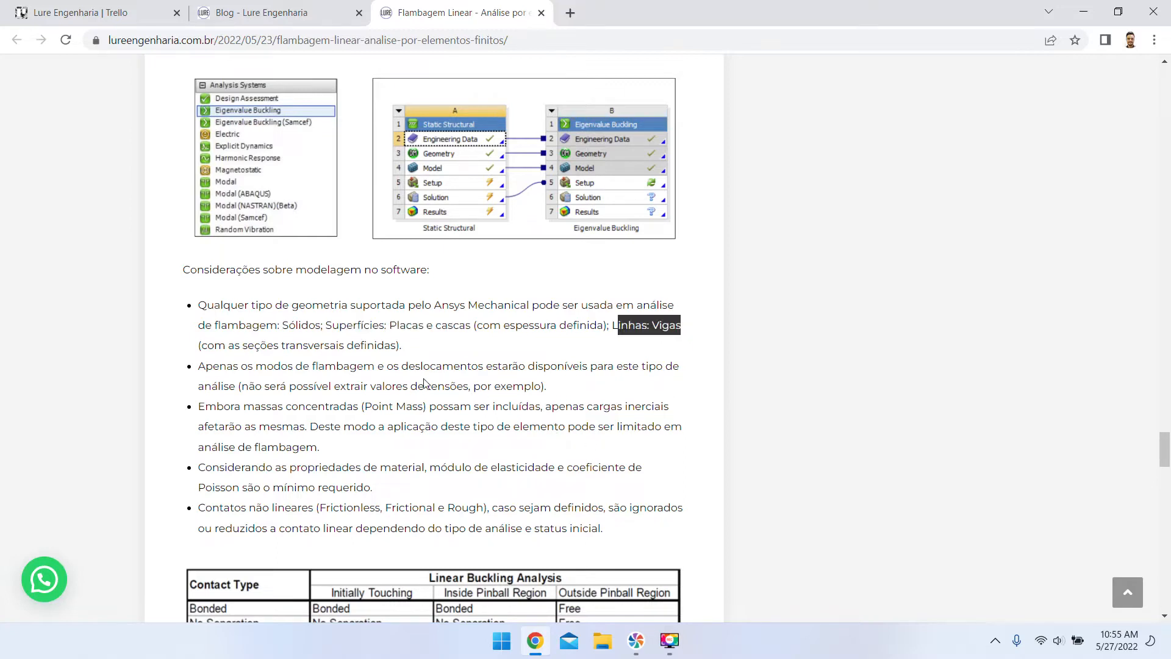
- Read the note on nonlinear contacts (Frictionless, Frictional and Rough) in buckling analysis, highlighting its key phrases, and examine the contact type table
scroll(425, 383, "down", 3)
scroll(366, 323, "up", 1)
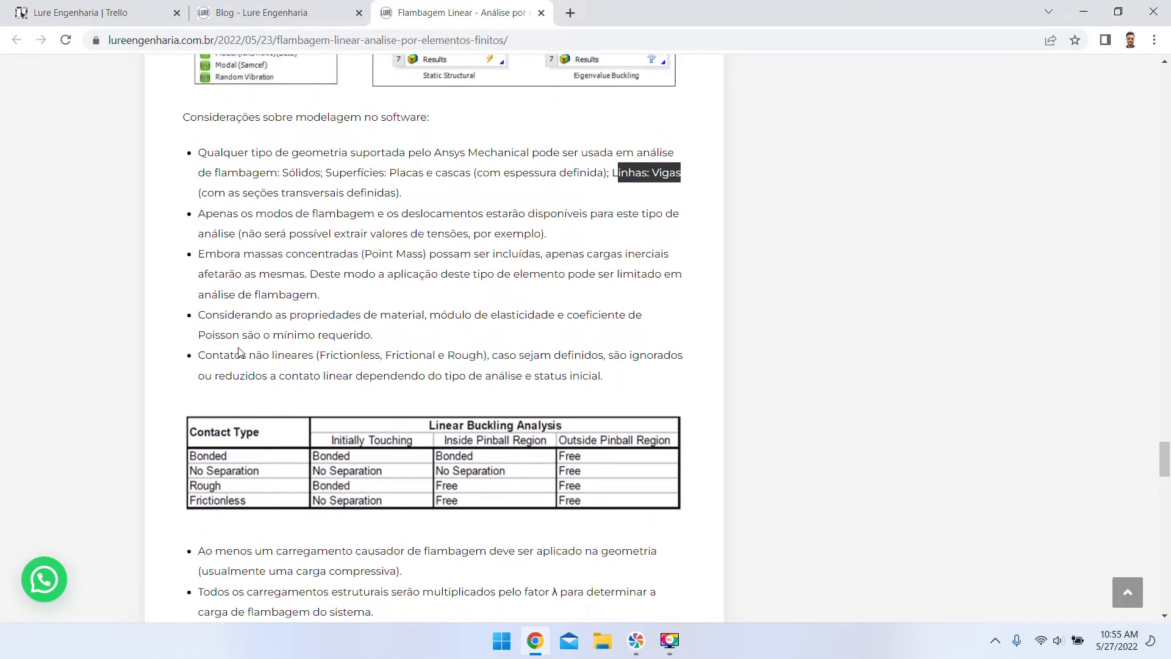
left_click_drag(199, 357, 318, 357)
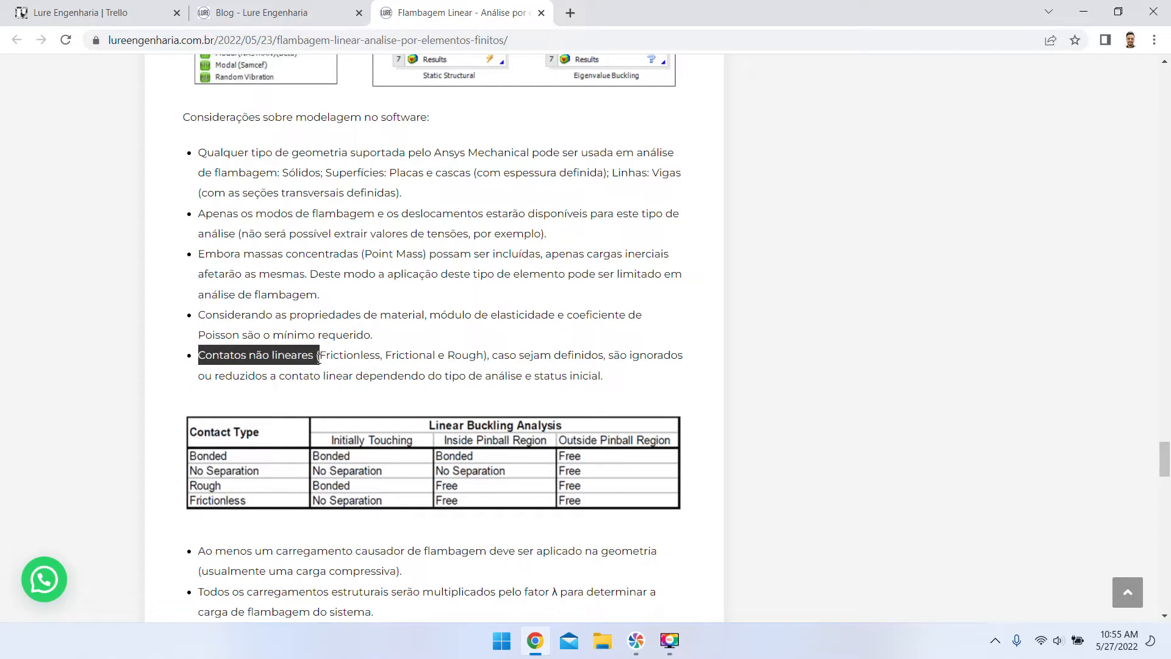
left_click(337, 359)
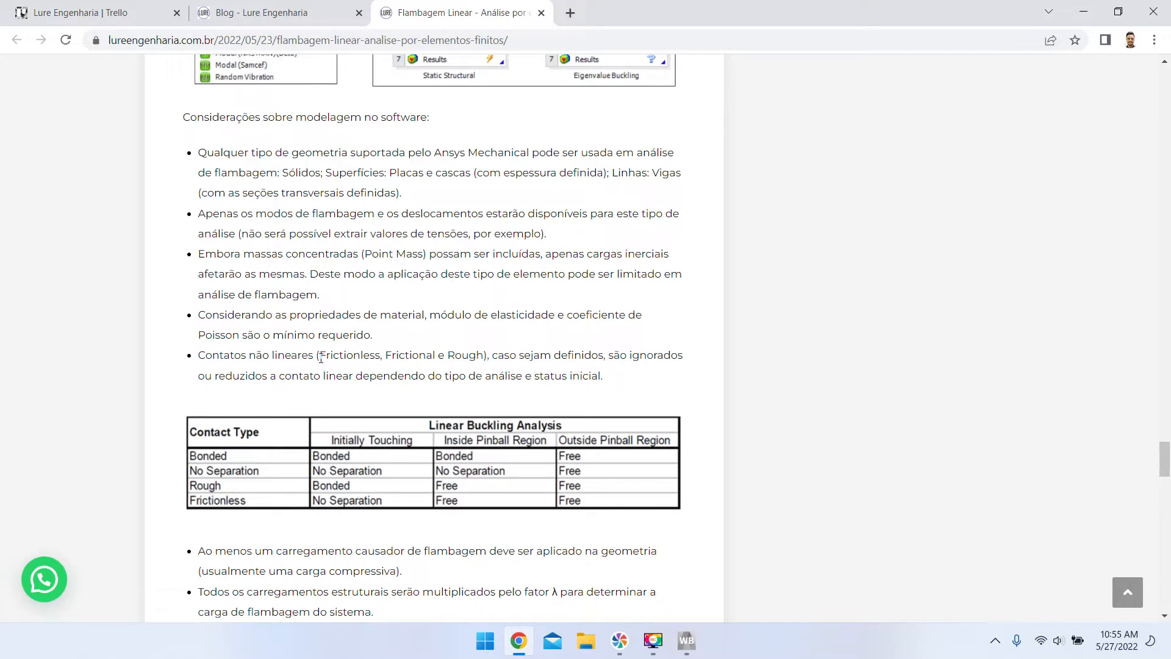
left_click_drag(321, 357, 483, 356)
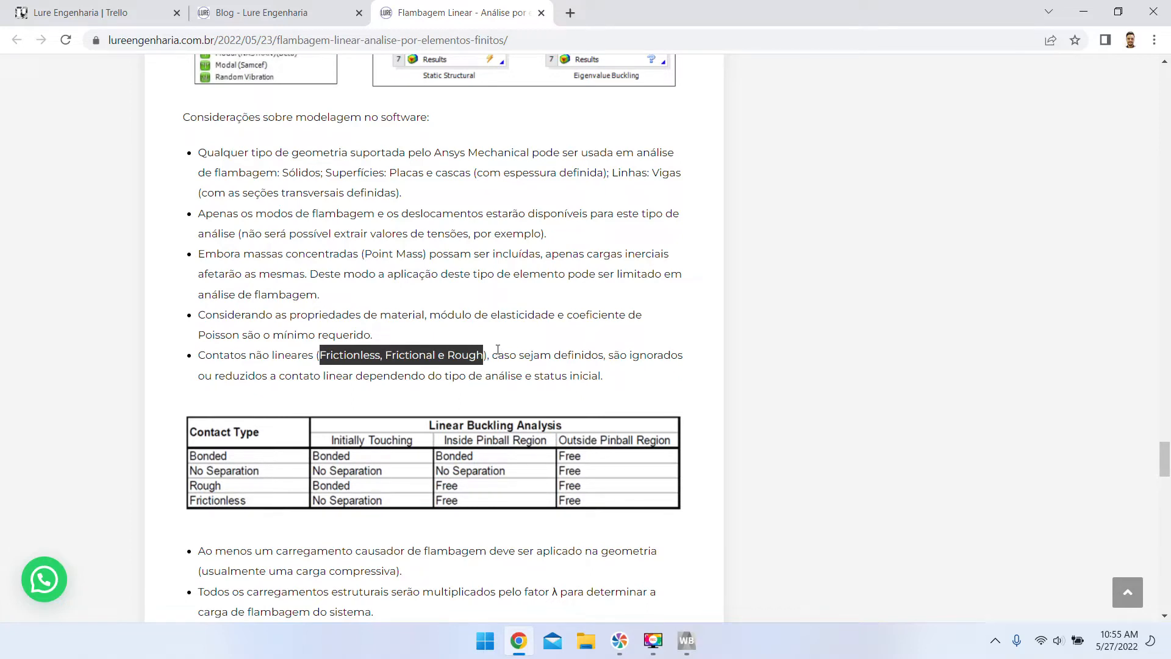
left_click_drag(499, 355, 682, 355)
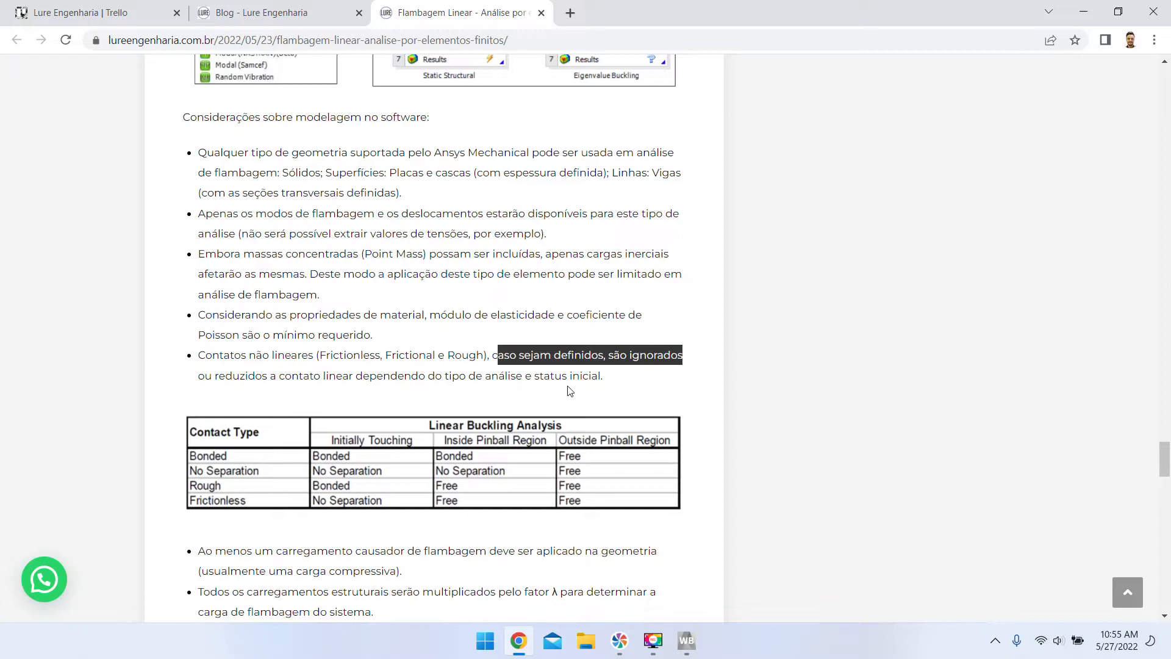
left_click_drag(508, 376, 604, 376)
scroll(444, 413, "down", 3)
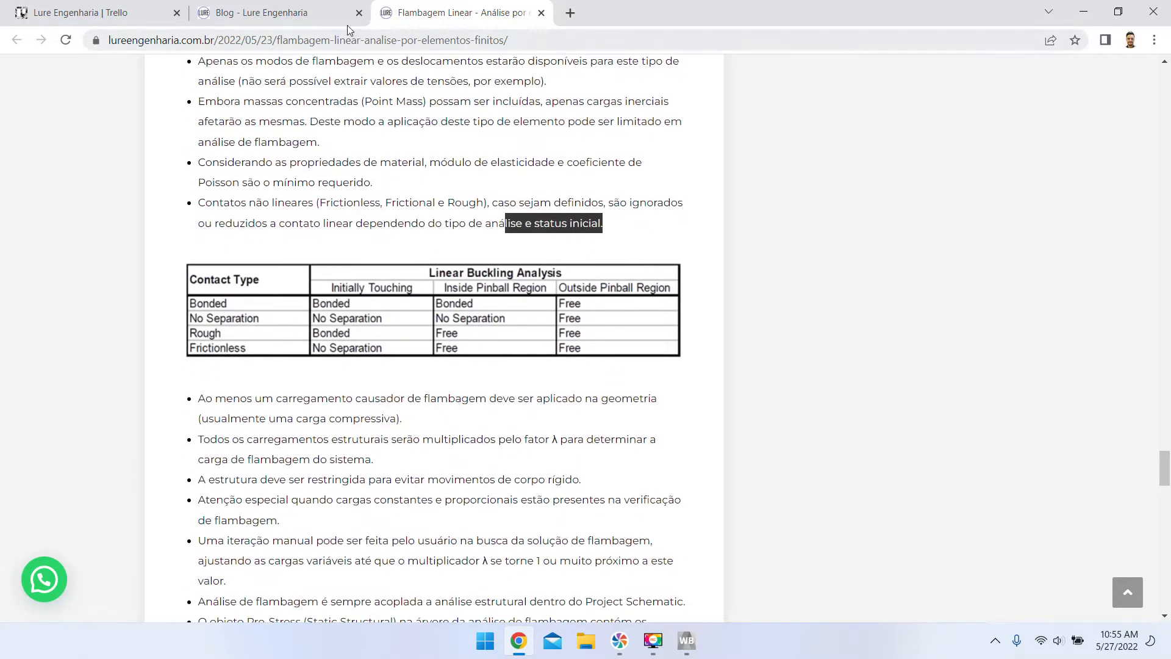
- Look through the blog's post list and highlight the title "Em FEA, o que é análise linear e não linear?"
left_click(287, 12)
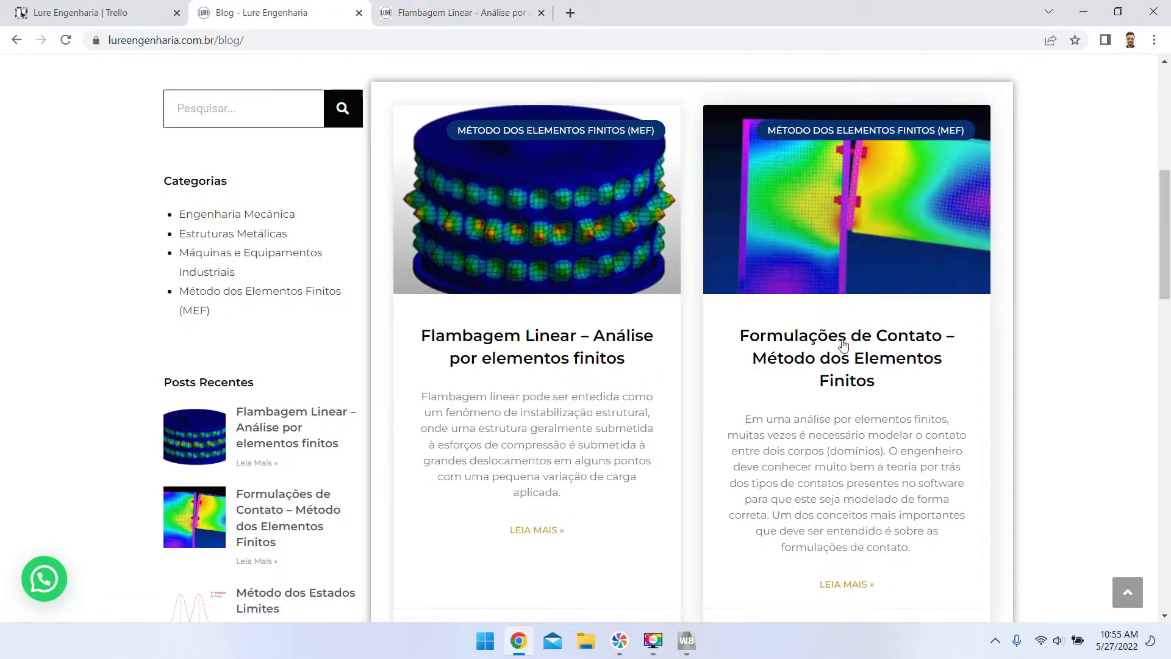
scroll(980, 464, "down", 5)
scroll(970, 383, "down", 4)
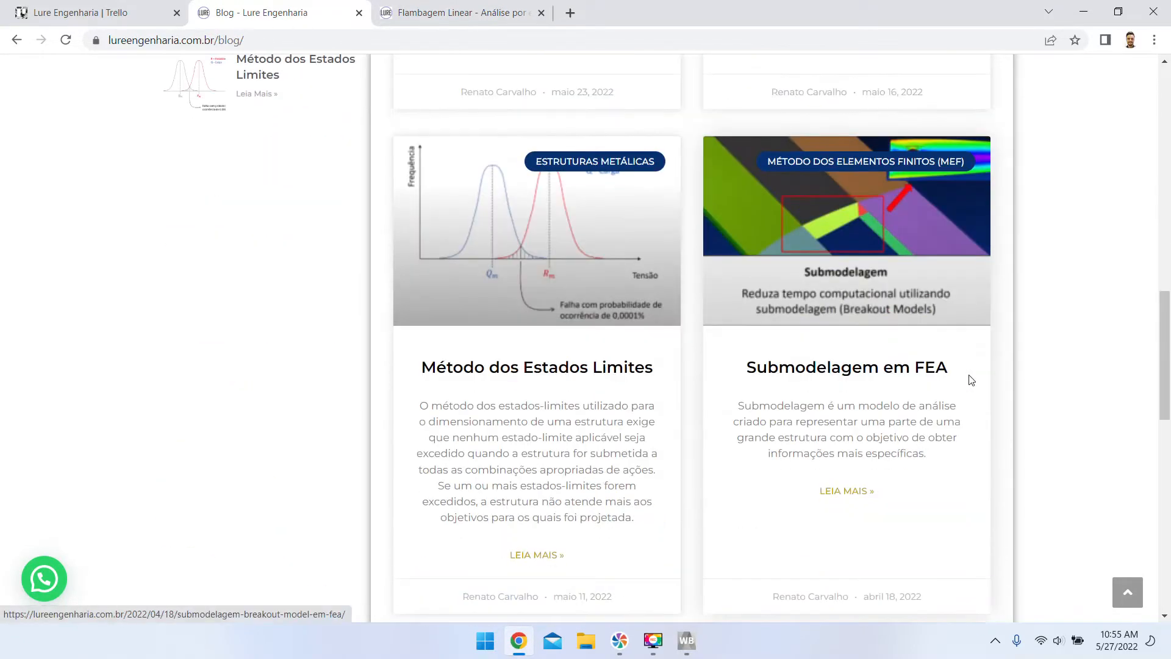
scroll(538, 382, "down", 9)
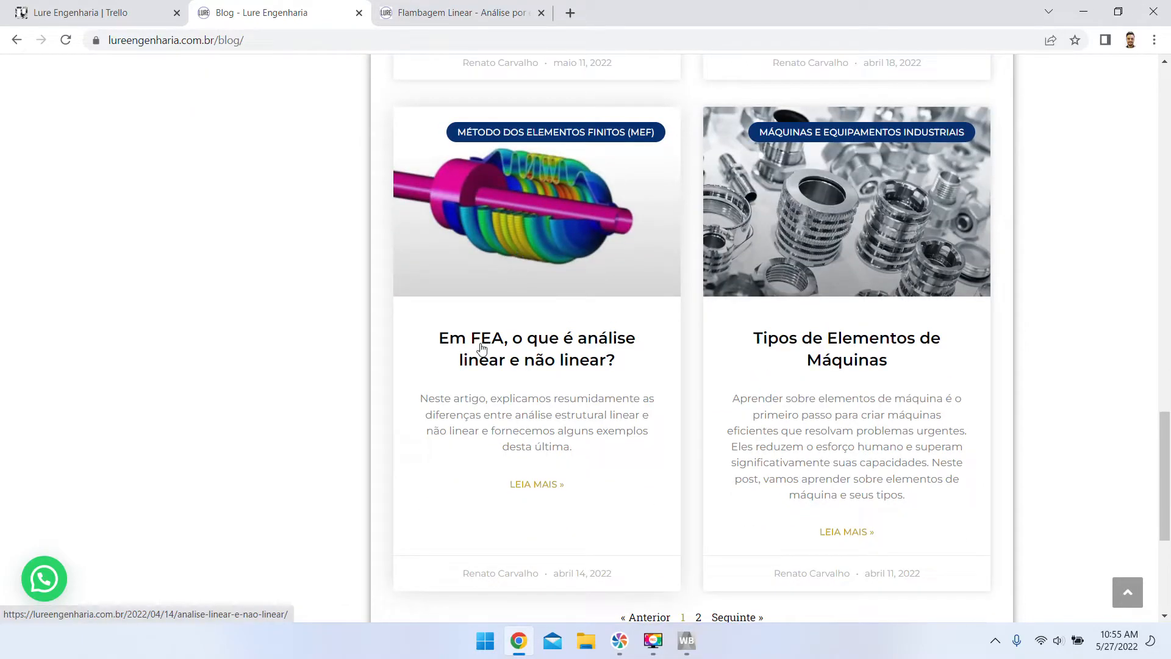
left_click_drag(426, 339, 624, 366)
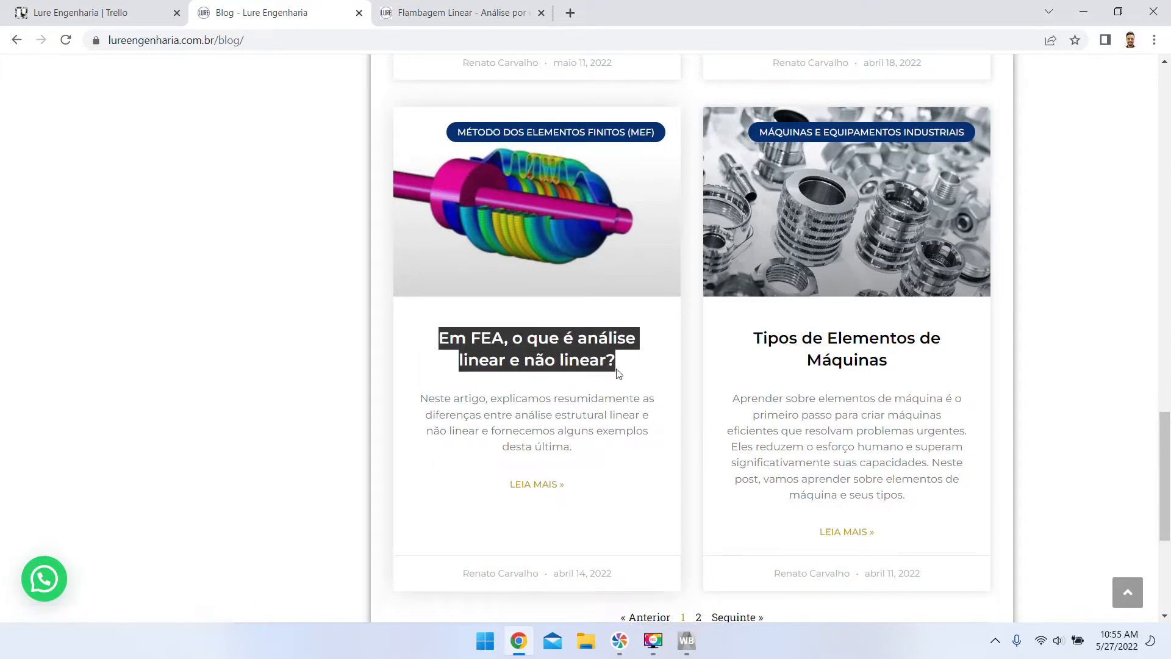
left_click_drag(620, 369, 437, 339)
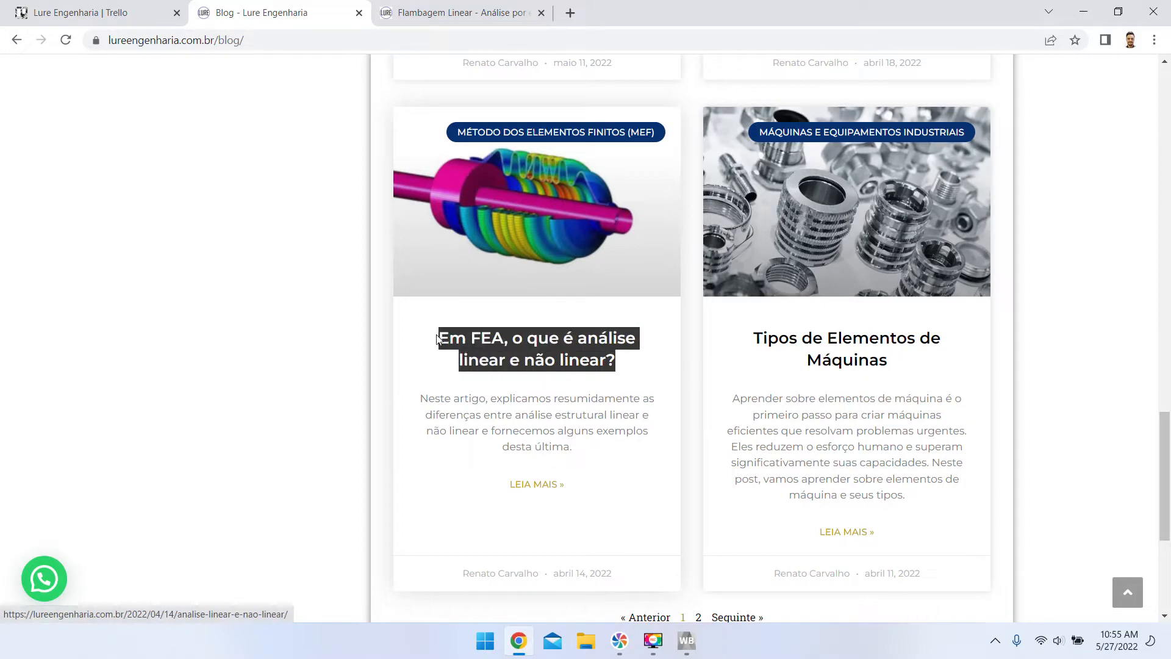
scroll(525, 454, "up", 3)
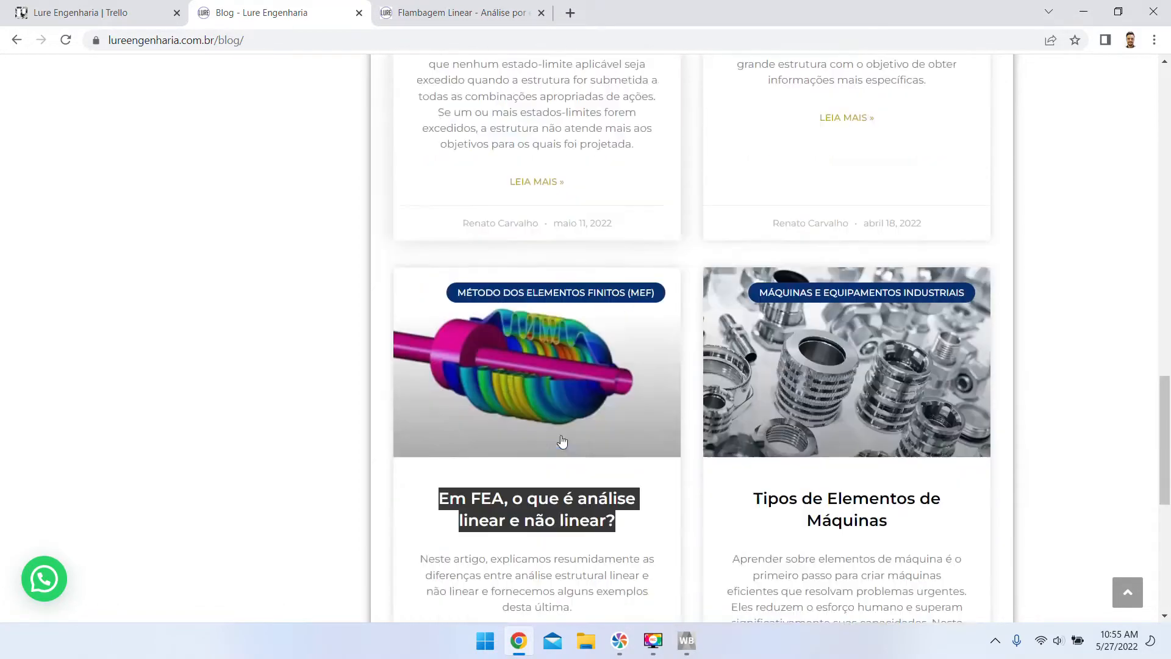
scroll(552, 415, "down", 2)
- Locate the blog post "Formulações de Contato – Método dos Elementos Finitos" and highlight its title
scroll(547, 397, "up", 18)
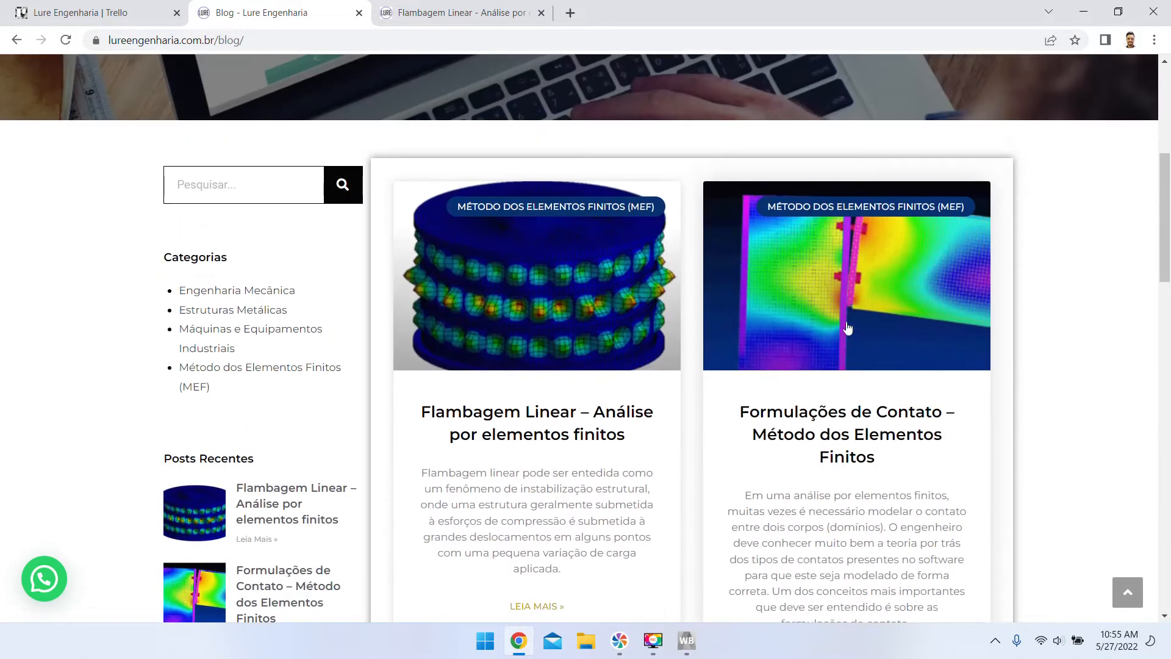
left_click_drag(896, 467, 740, 411)
scroll(741, 414, "up", 7)
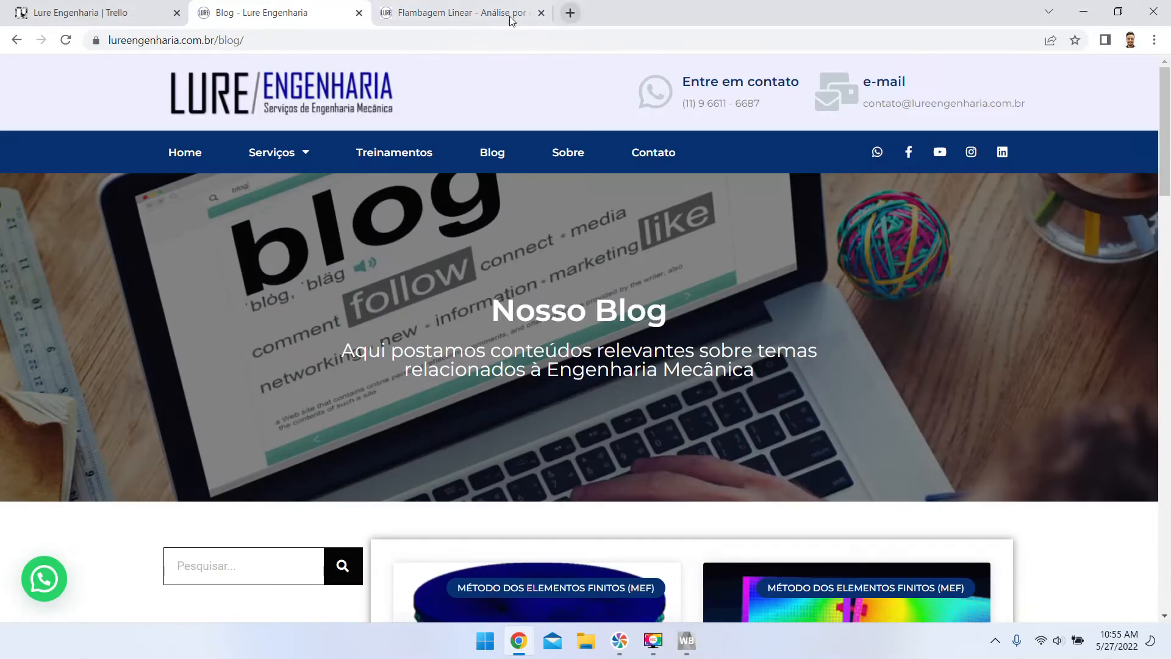
scroll(685, 385, "down", 3)
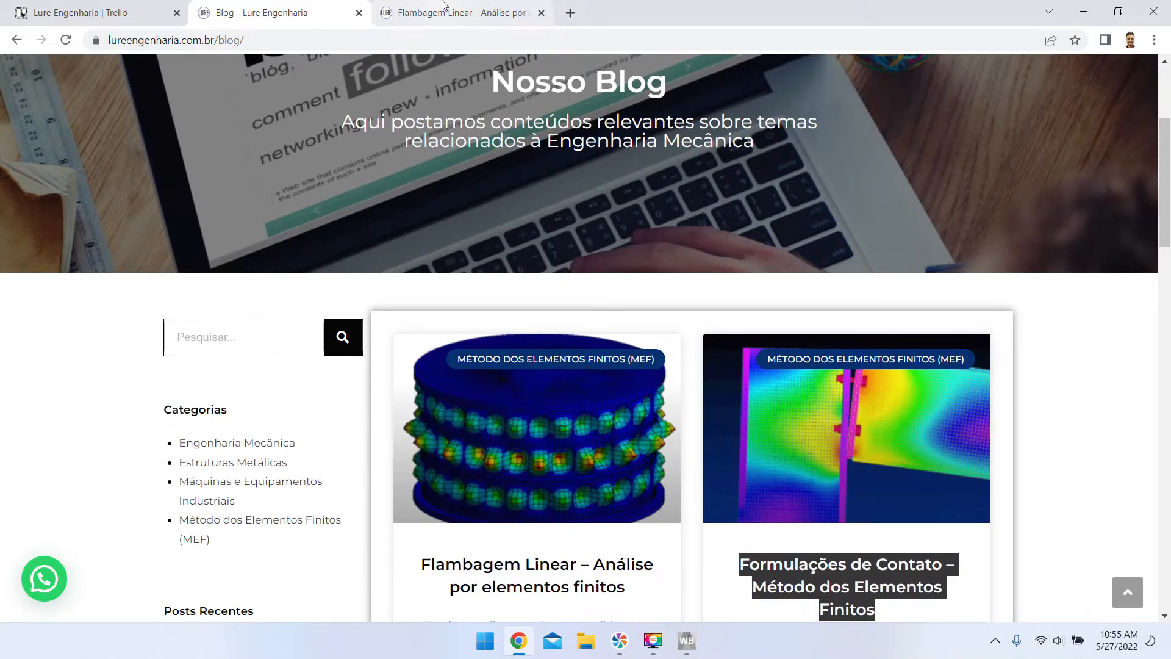
scroll(570, 230, "down", 3)
scroll(547, 272, "up", 2)
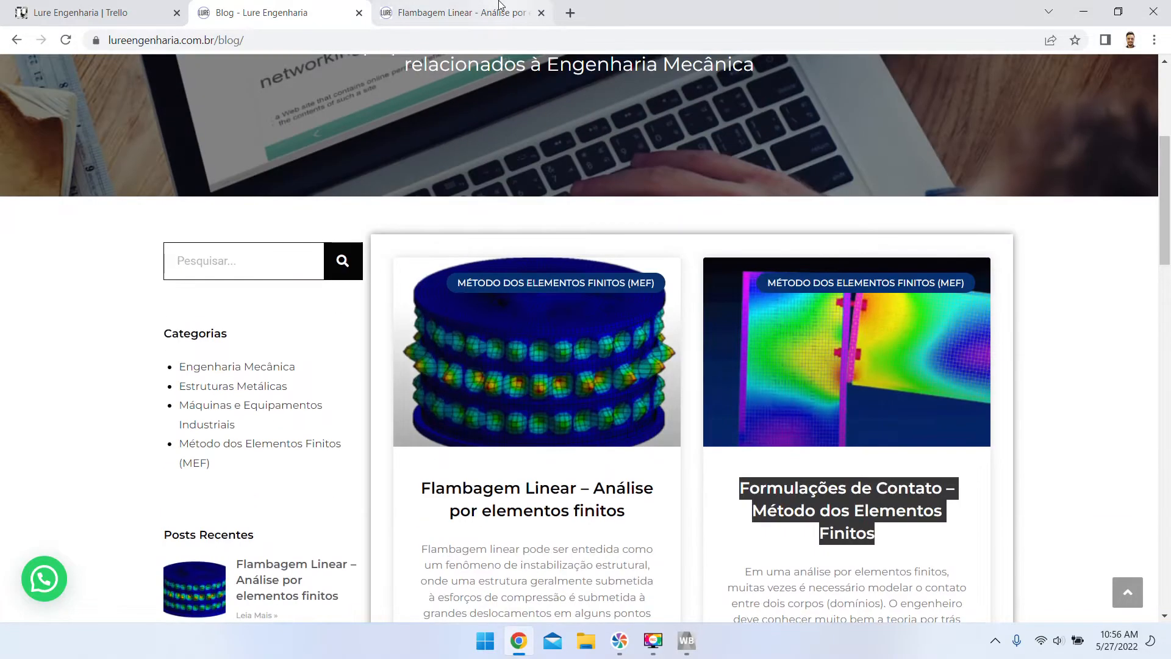
- Return to the linear buckling article's remaining notes, and switch to the unsaved Workbench project, moving its window lower over the article
left_click(499, 7)
scroll(595, 482, "down", 4)
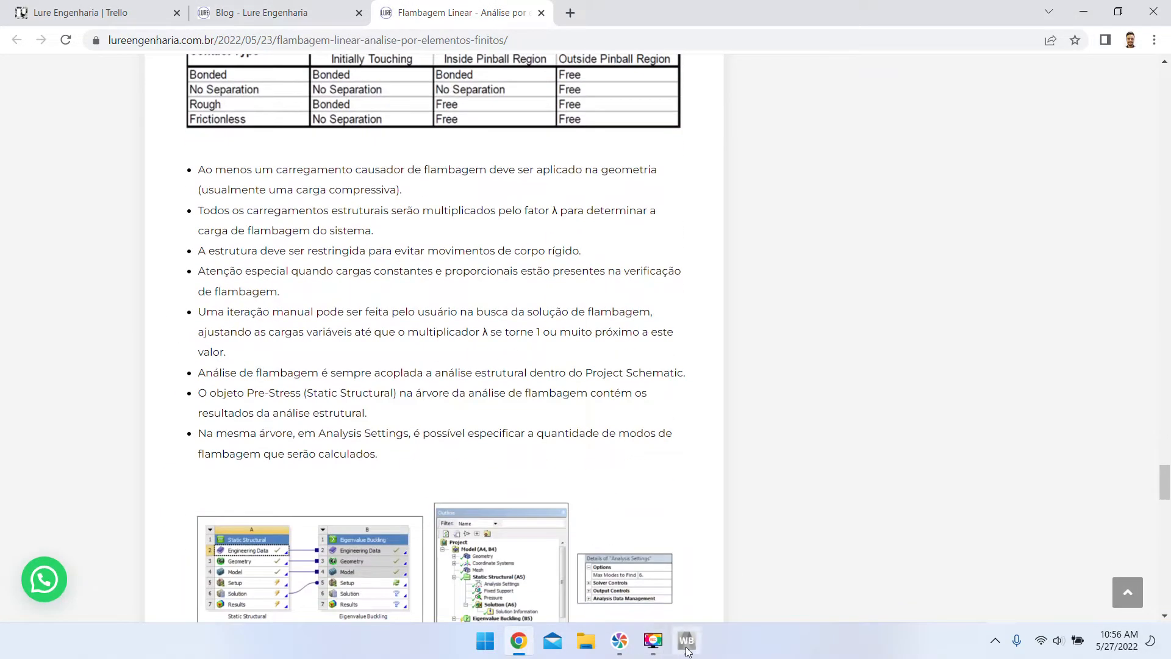
left_click(687, 640)
left_click_drag(688, 34, 680, 80)
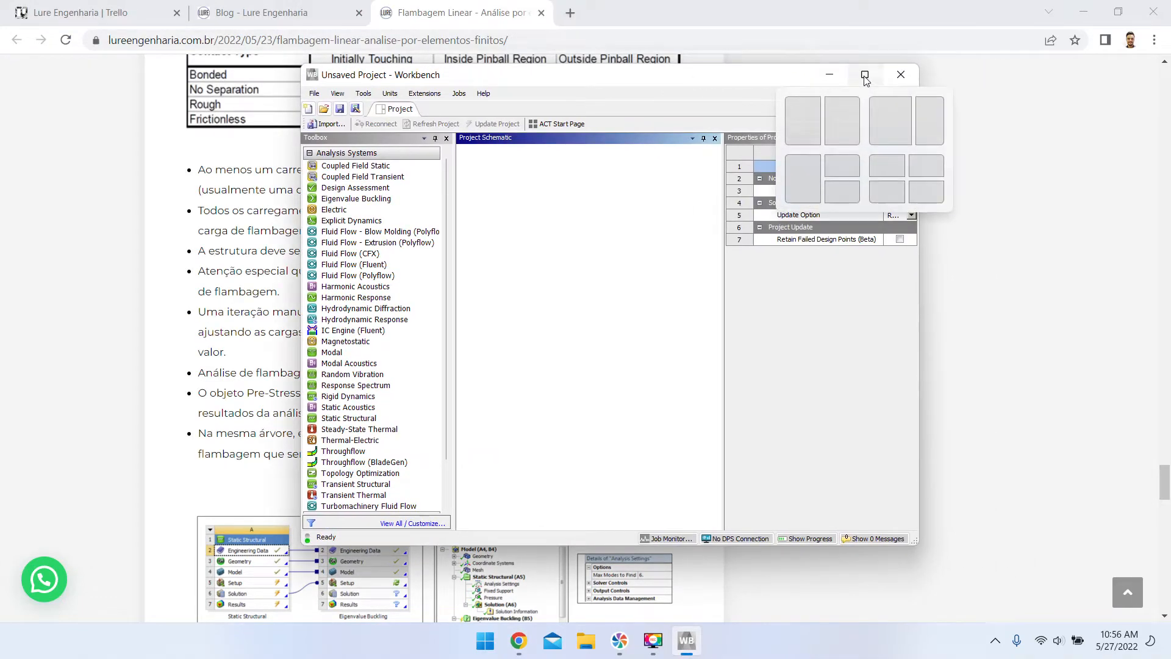
- Maximize the Workbench window, then switch to the browser and review the article's notes on coupling buckling to a static structural analysis
left_click(865, 76)
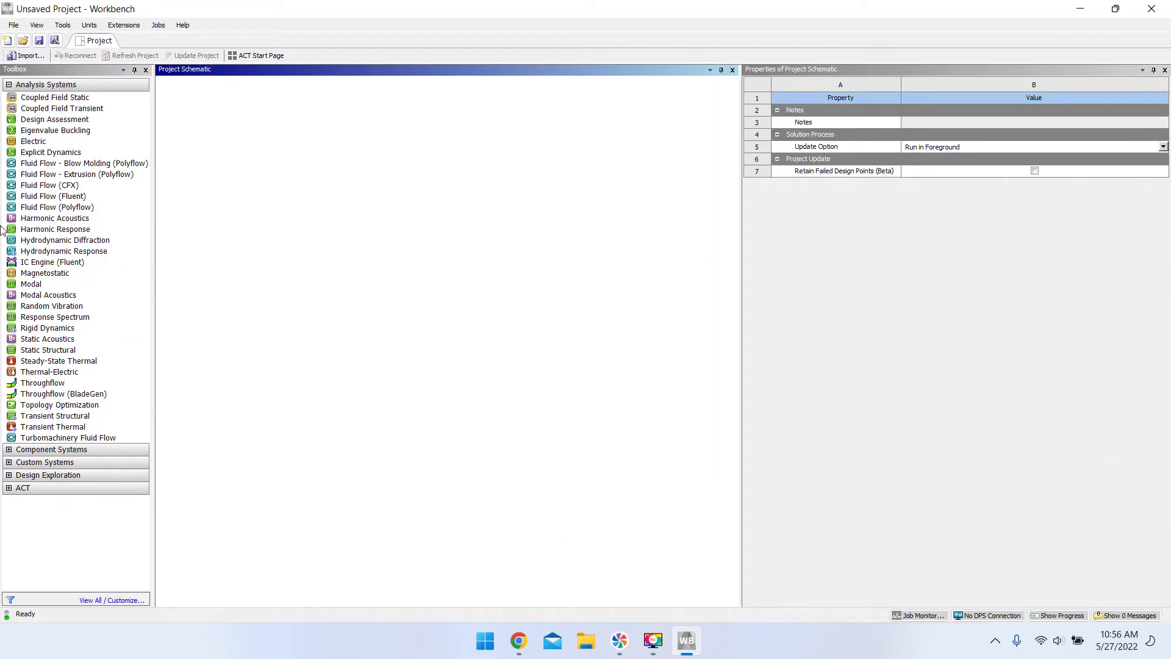
left_click(519, 640)
scroll(310, 411, "up", 2)
scroll(312, 391, "down", 5)
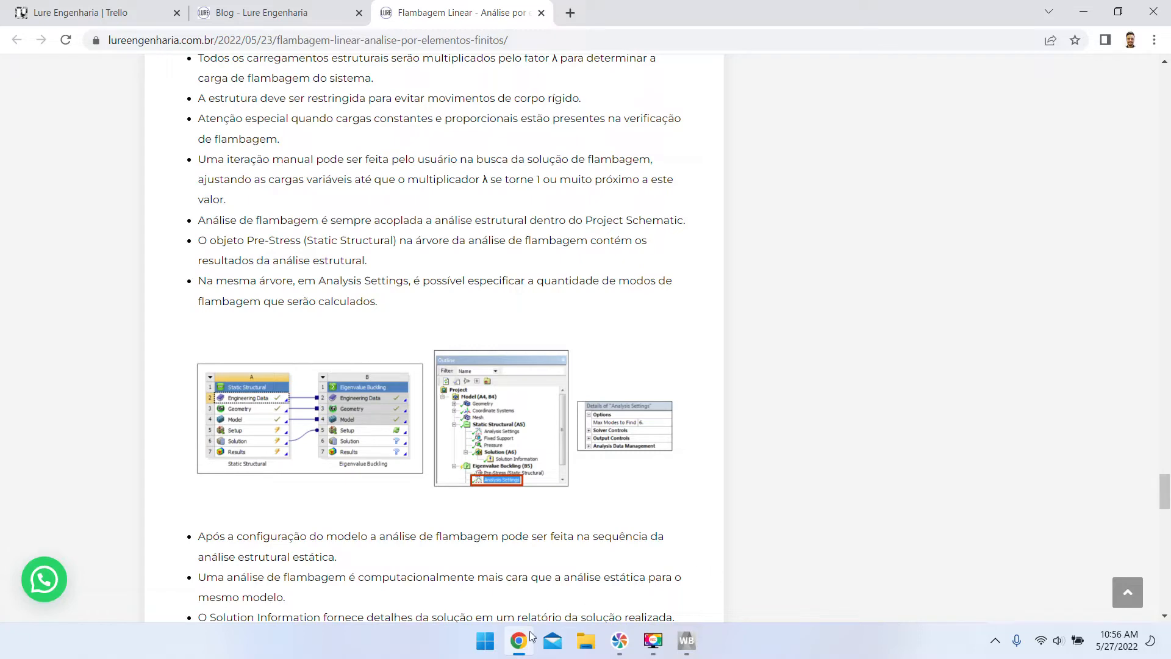
- Return to Workbench and add a standalone Static Structural system to the project schematic, keeping its default name
left_click(687, 639)
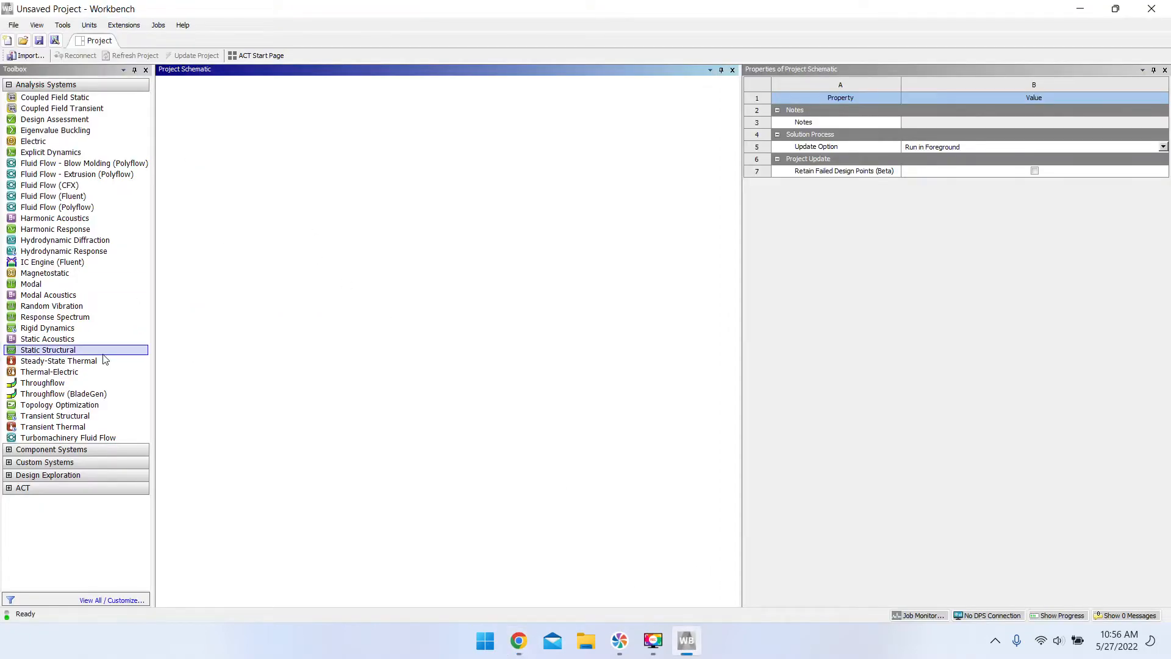
left_click_drag(59, 354, 232, 139)
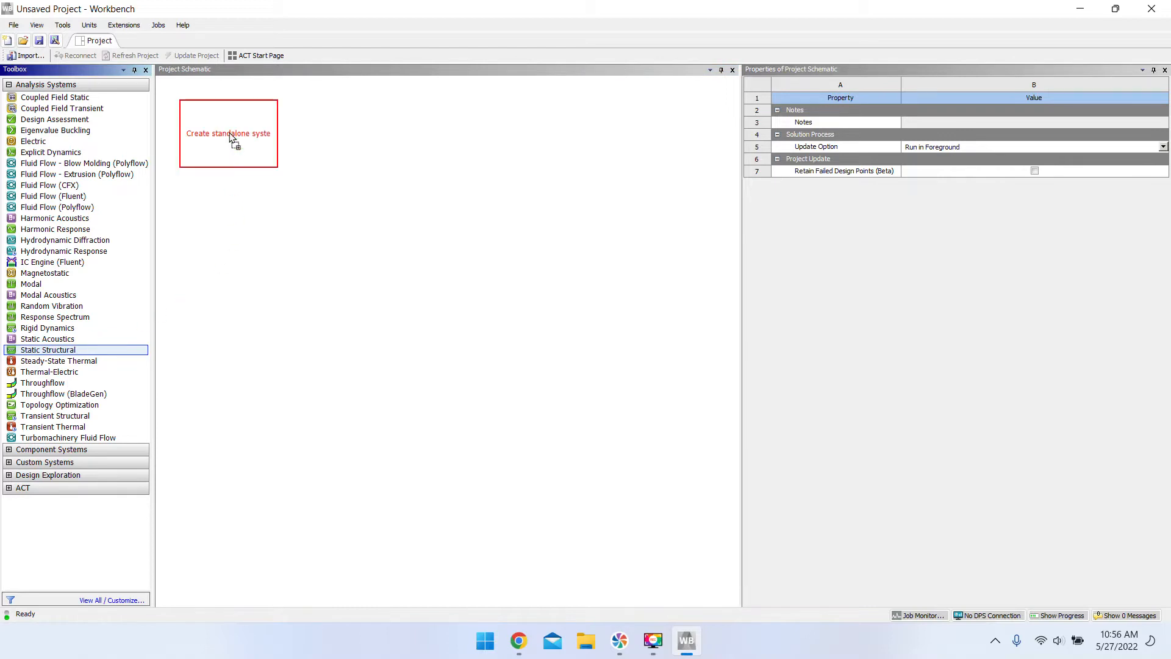
left_click_drag(233, 139, 233, 140)
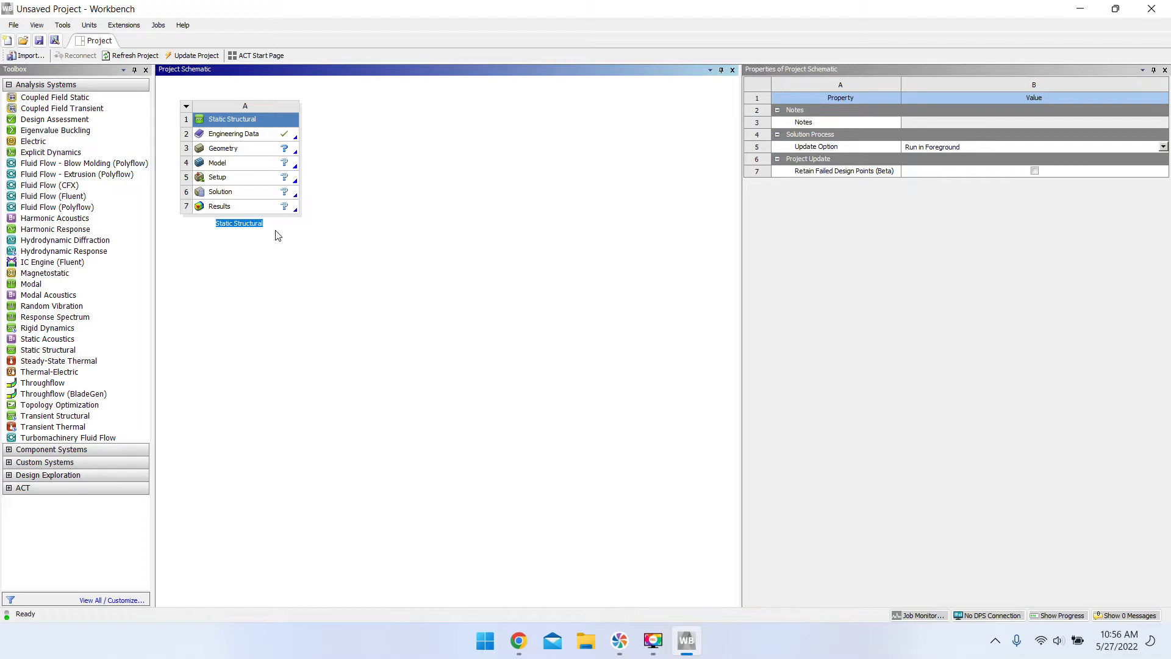
left_click(275, 262)
- Open the Engineering Data of the Static Structural system
double_click(275, 140)
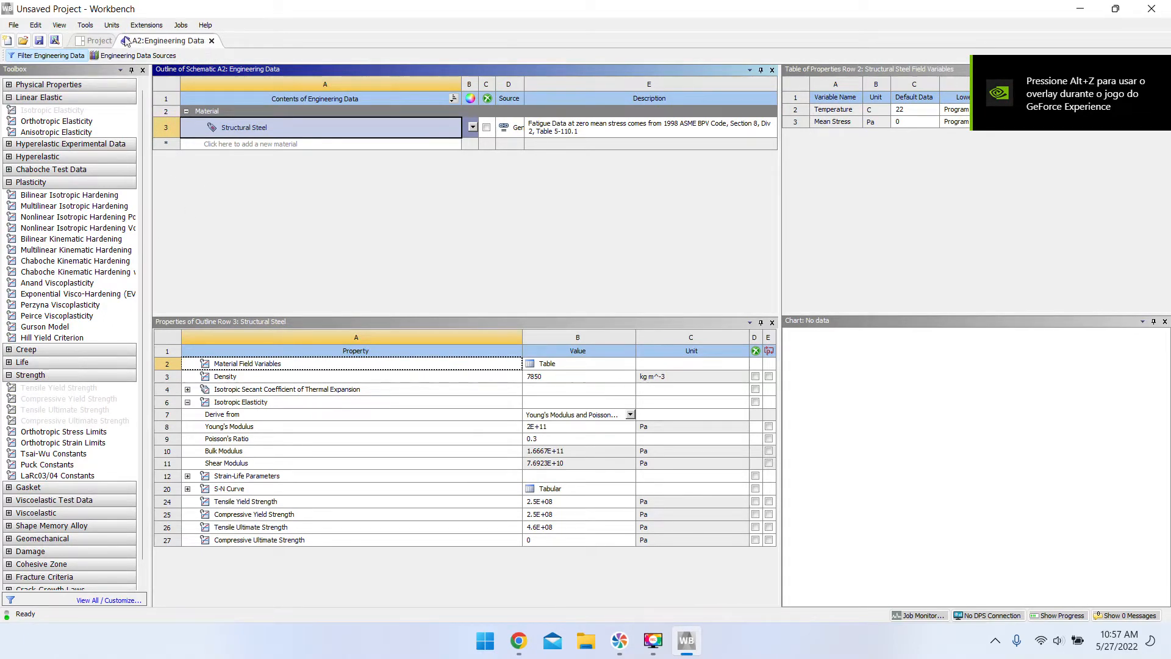
left_click(95, 41)
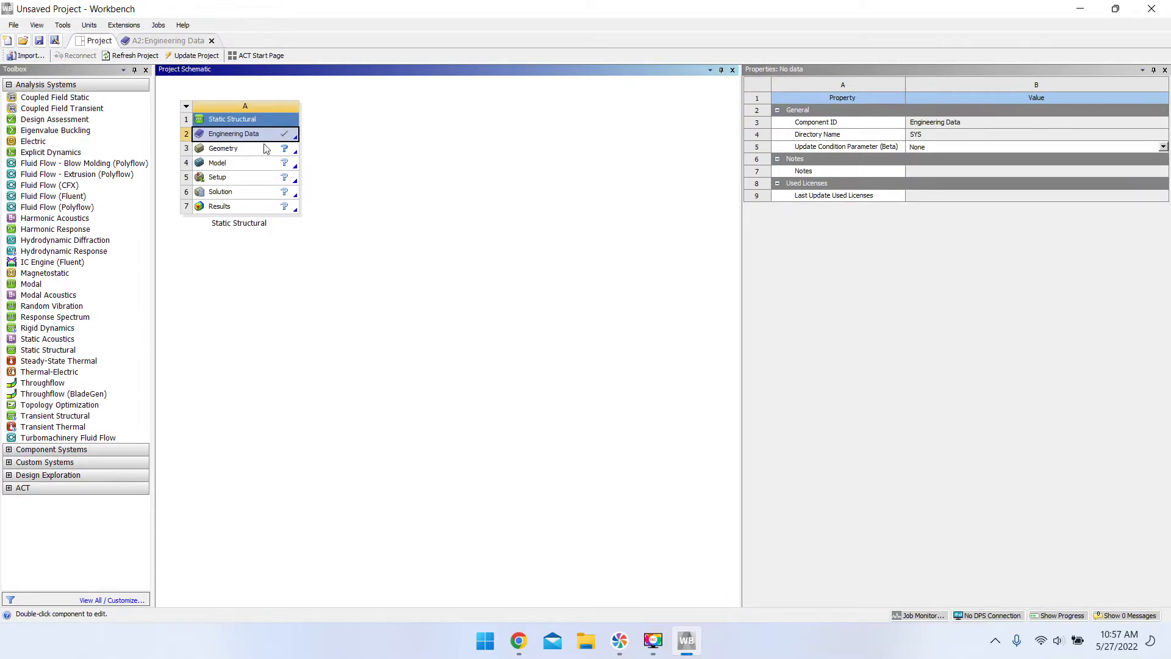
left_click(169, 42)
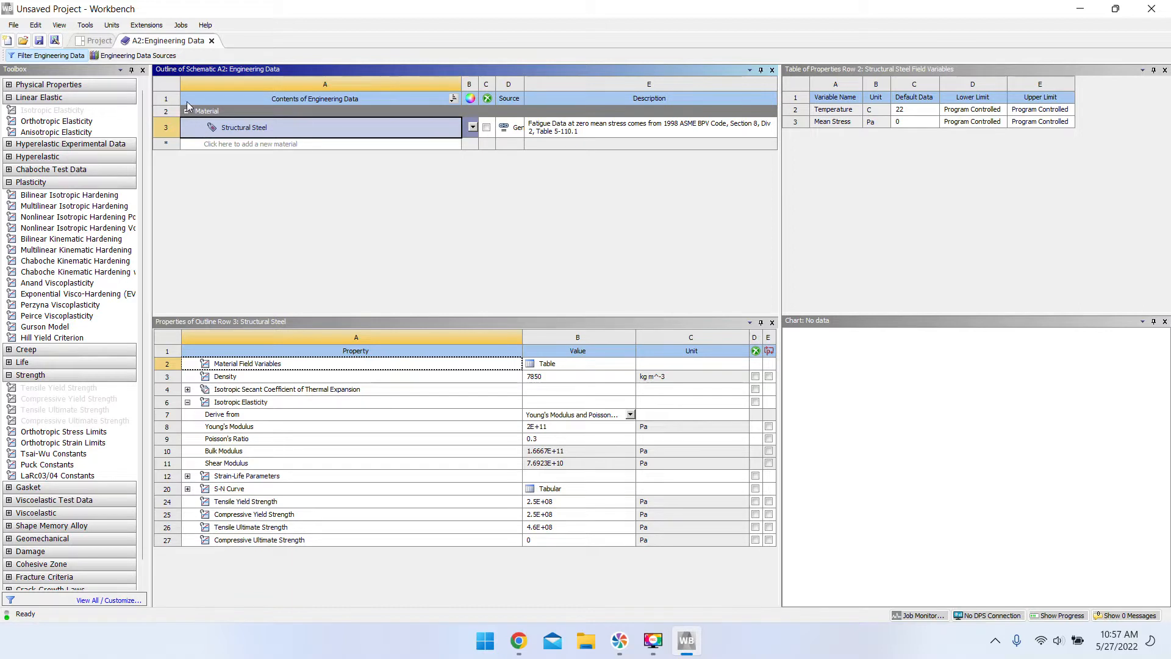
- Add Aluminum Alloy from the General Materials data source to the engineering data and return to the project's material list
left_click(119, 59)
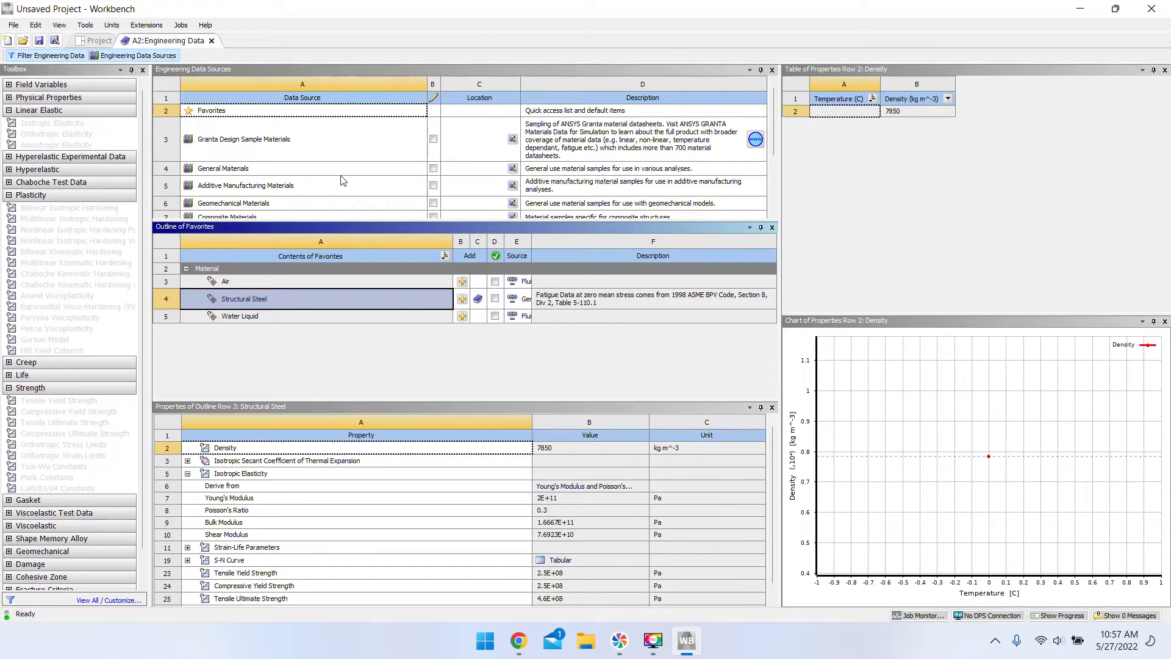
left_click(235, 169)
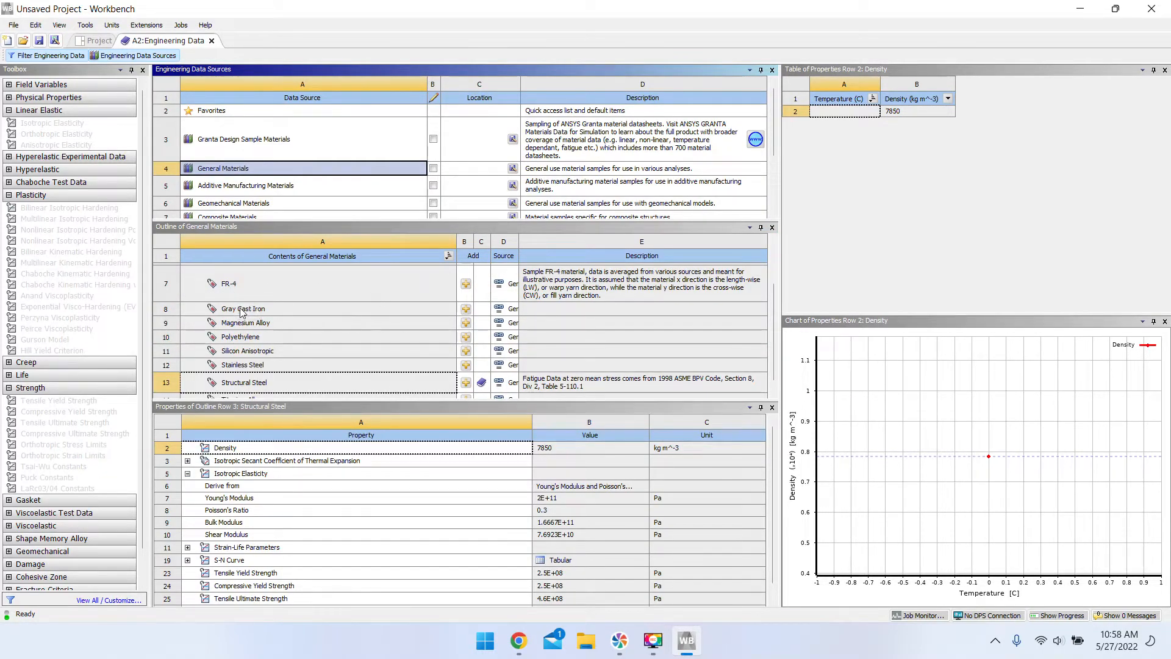
scroll(324, 319, "up", 2)
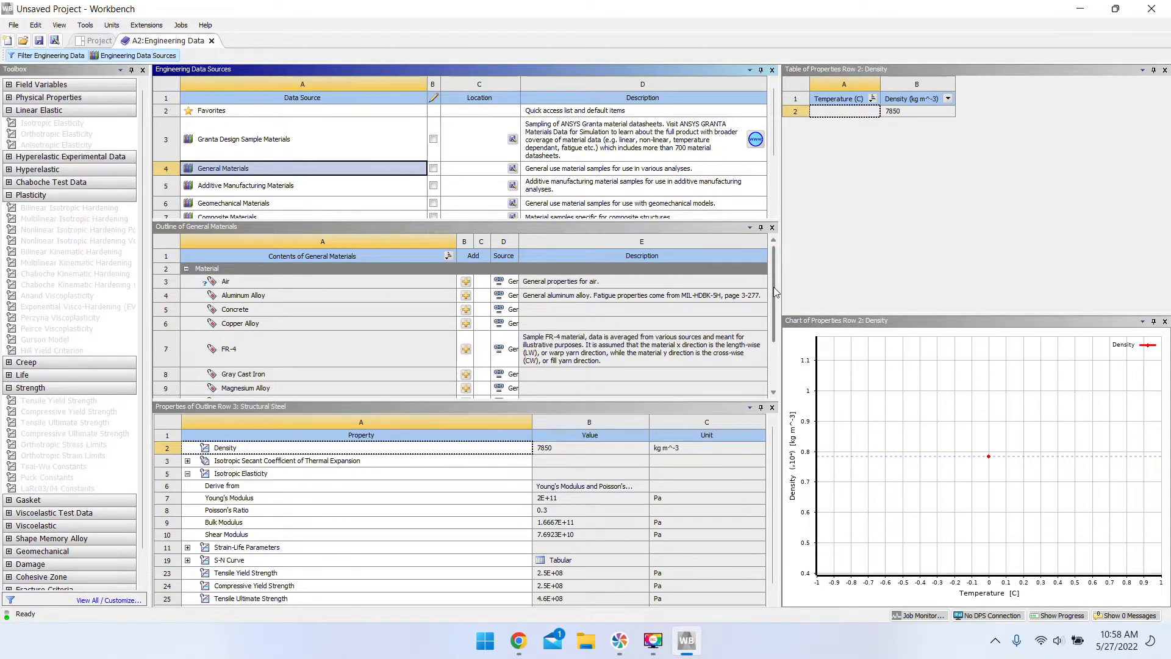
left_click(243, 298)
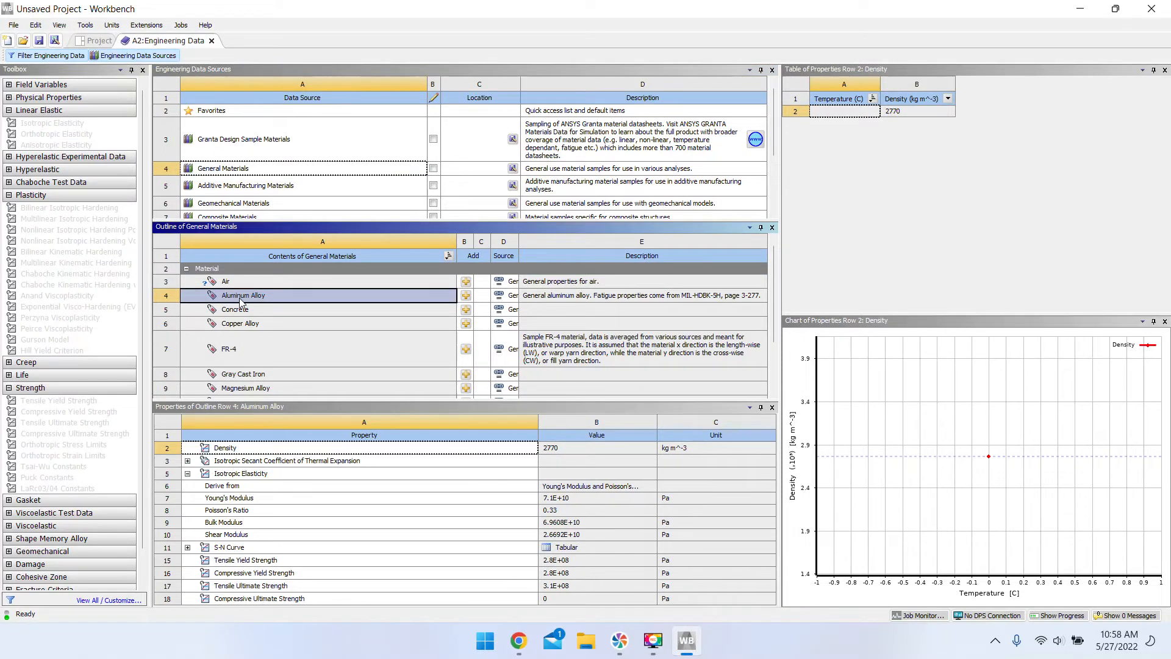
left_click(466, 296)
left_click(121, 58)
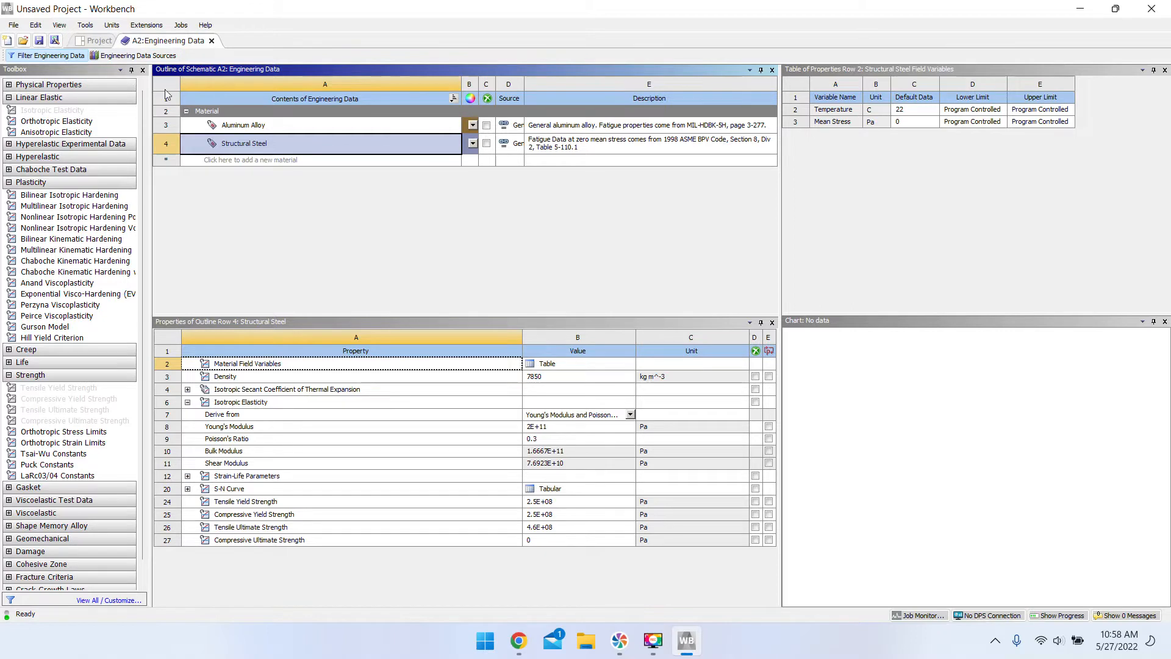
- Compare Structural Steel with Aluminum Alloy, leave Aluminum Alloy selected, and set the project units to Metric (kg,mm,s,°C,mA,N,mV)
left_click(275, 126)
left_click(235, 145)
left_click(241, 125)
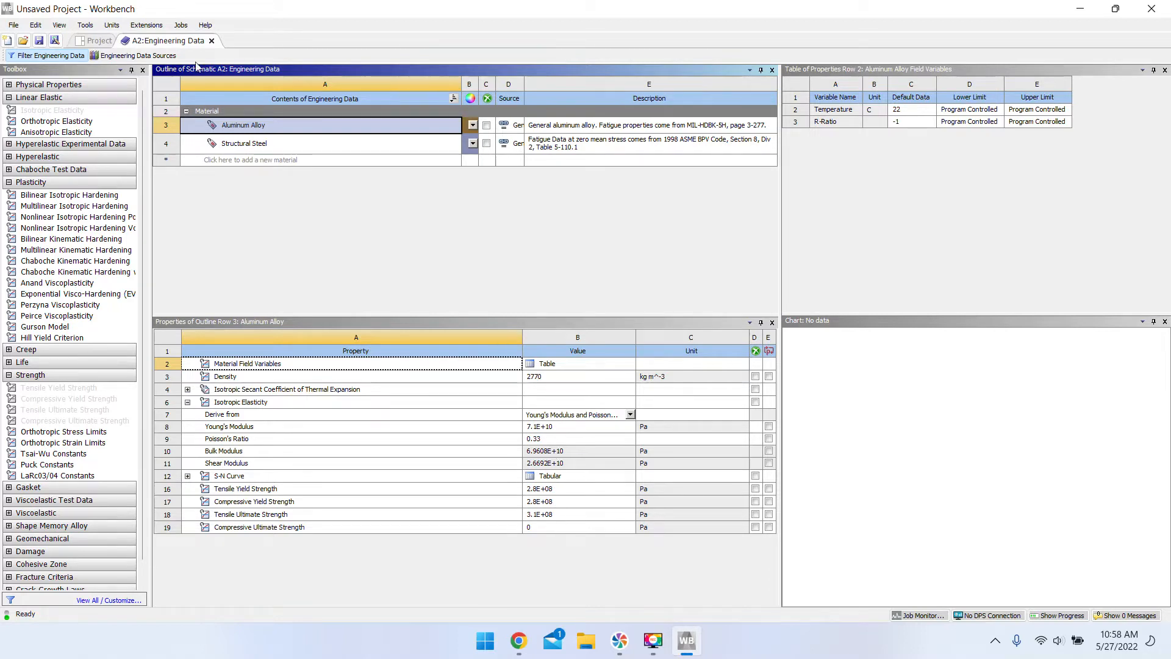
left_click(119, 26)
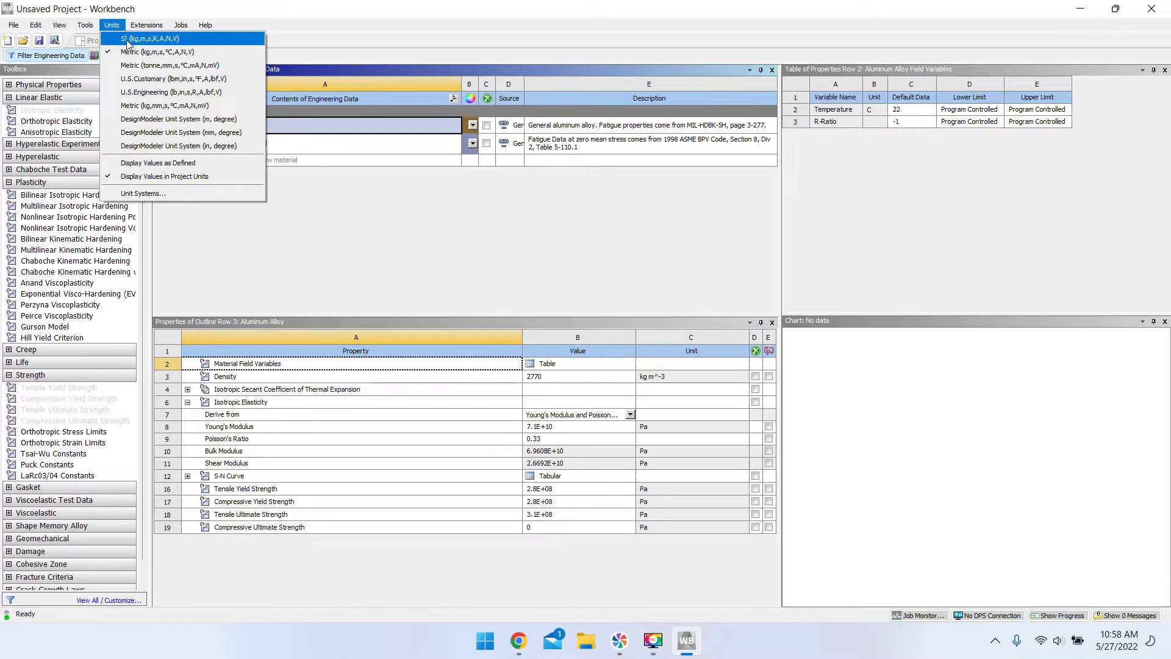
left_click(151, 107)
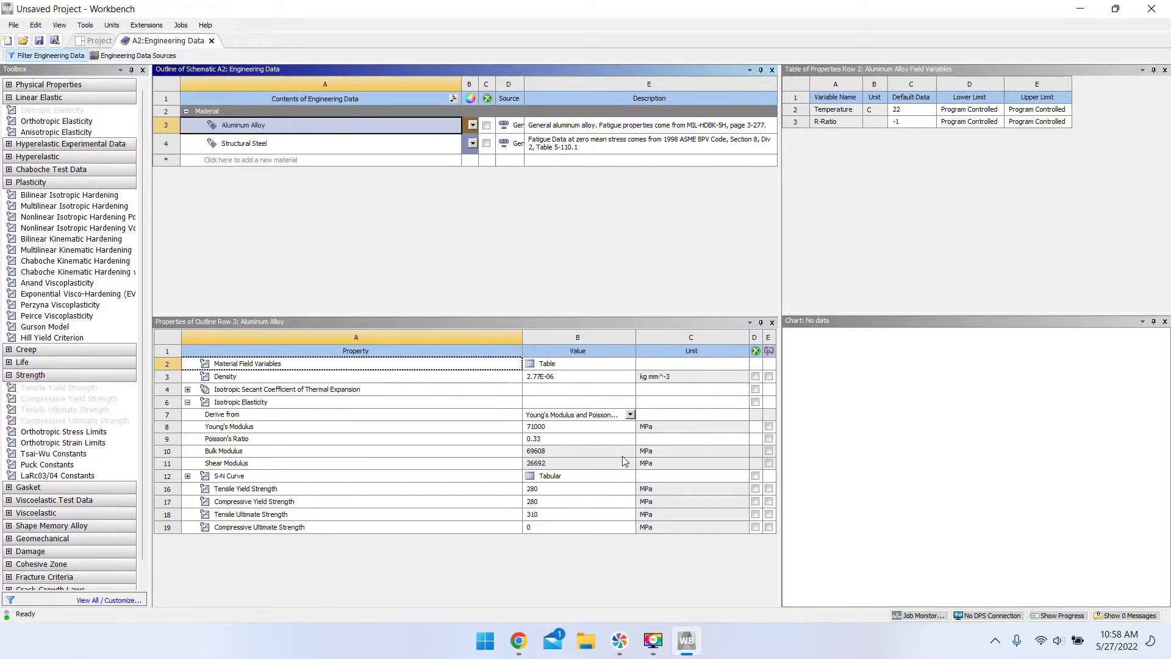
- Examine the Aluminum Alloy's Young's modulus, Poisson's ratio, tensile and compressive yield strengths, and tensile ultimate strength
left_click(255, 429)
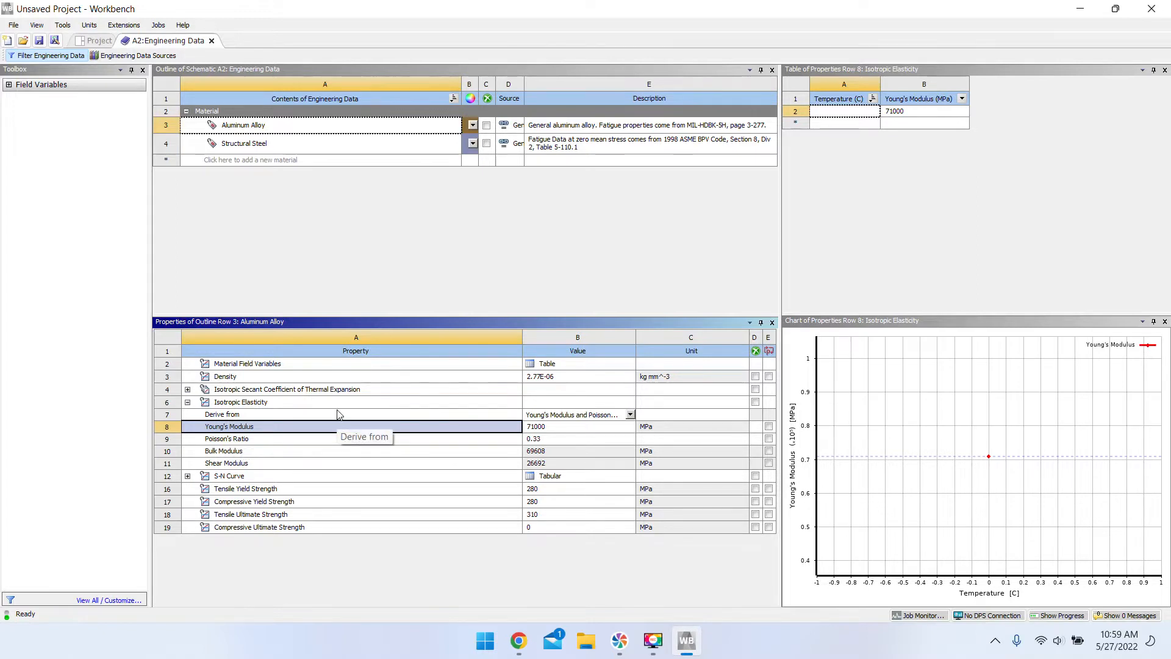
left_click(221, 440)
left_click(542, 441)
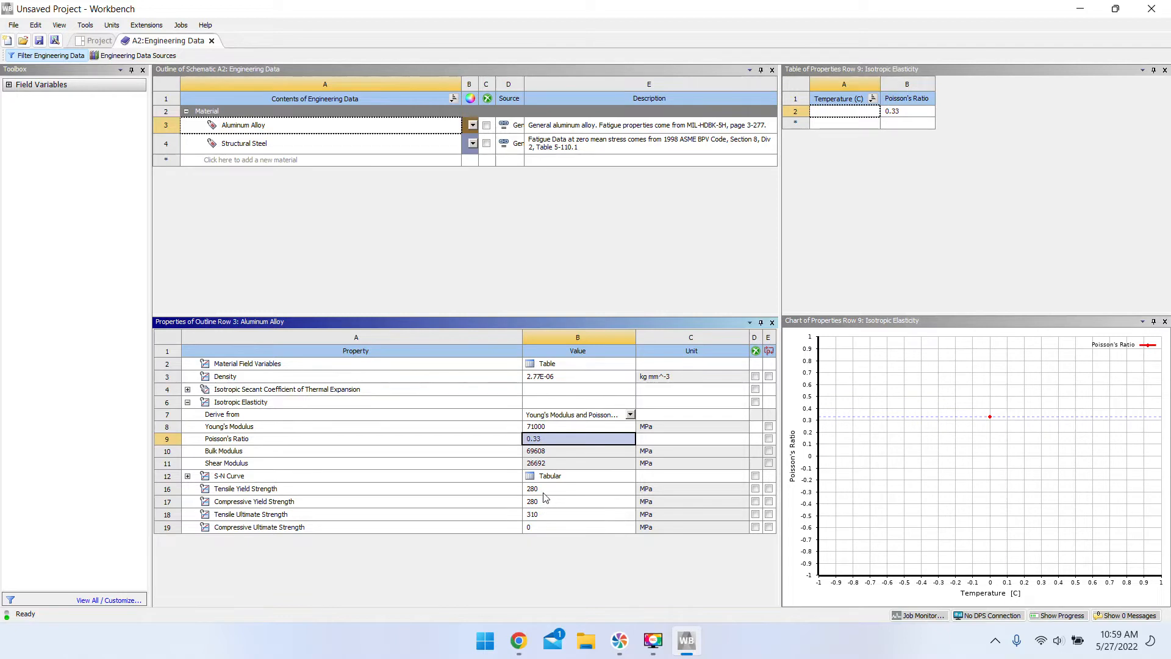
left_click(511, 490)
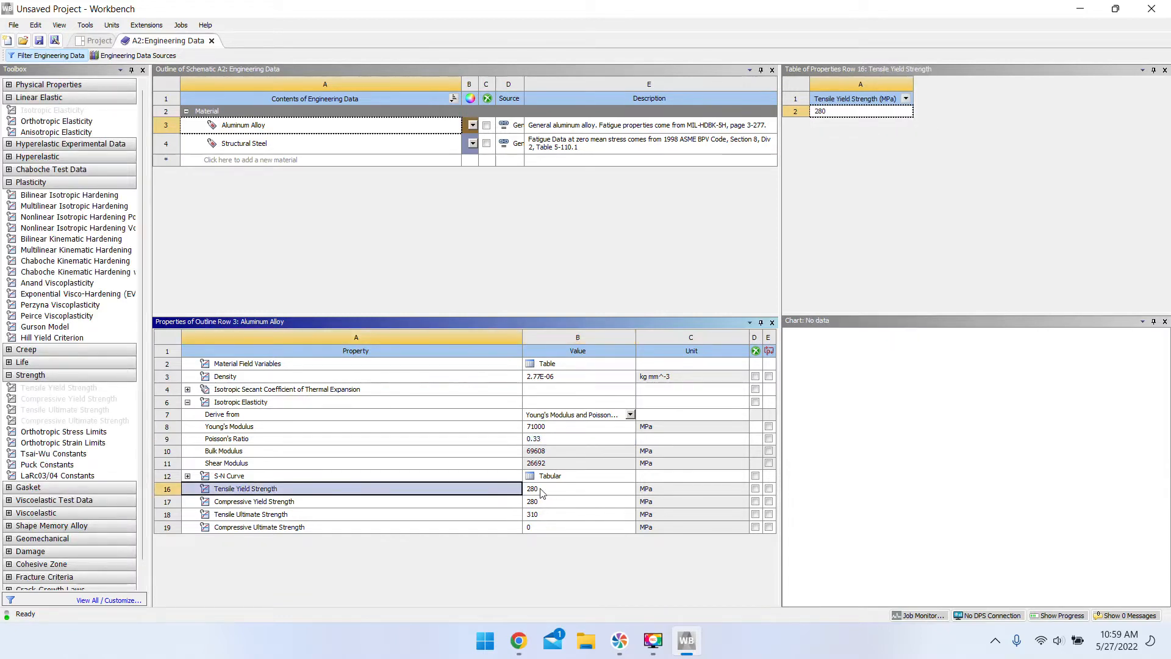
left_click(515, 504)
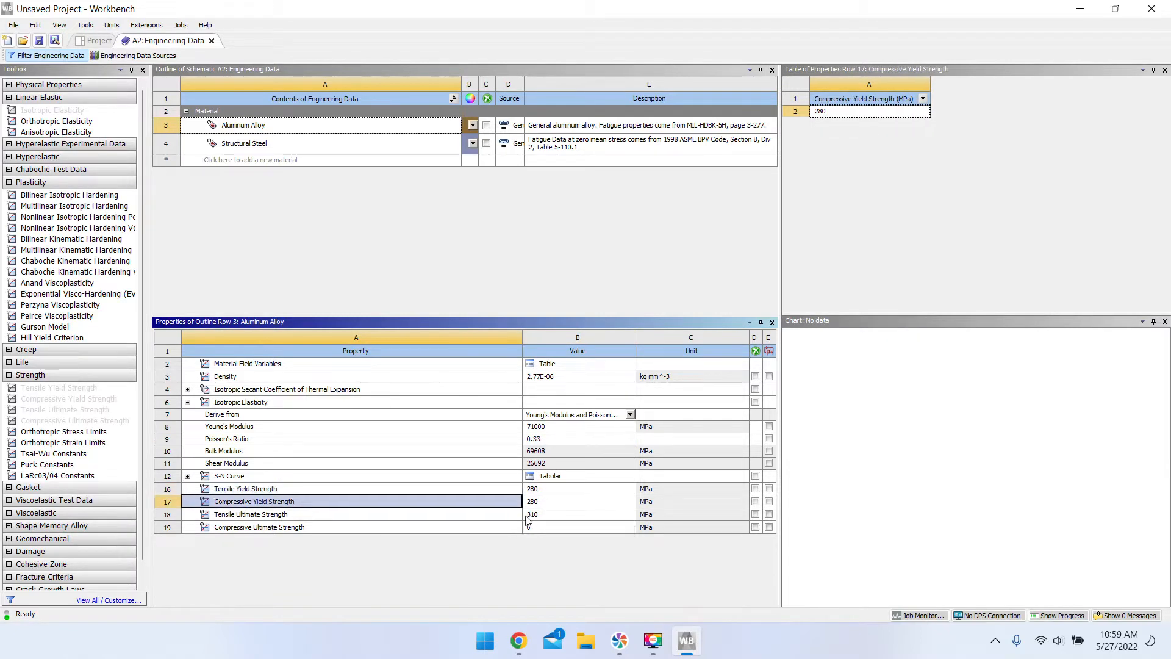
left_click(502, 517)
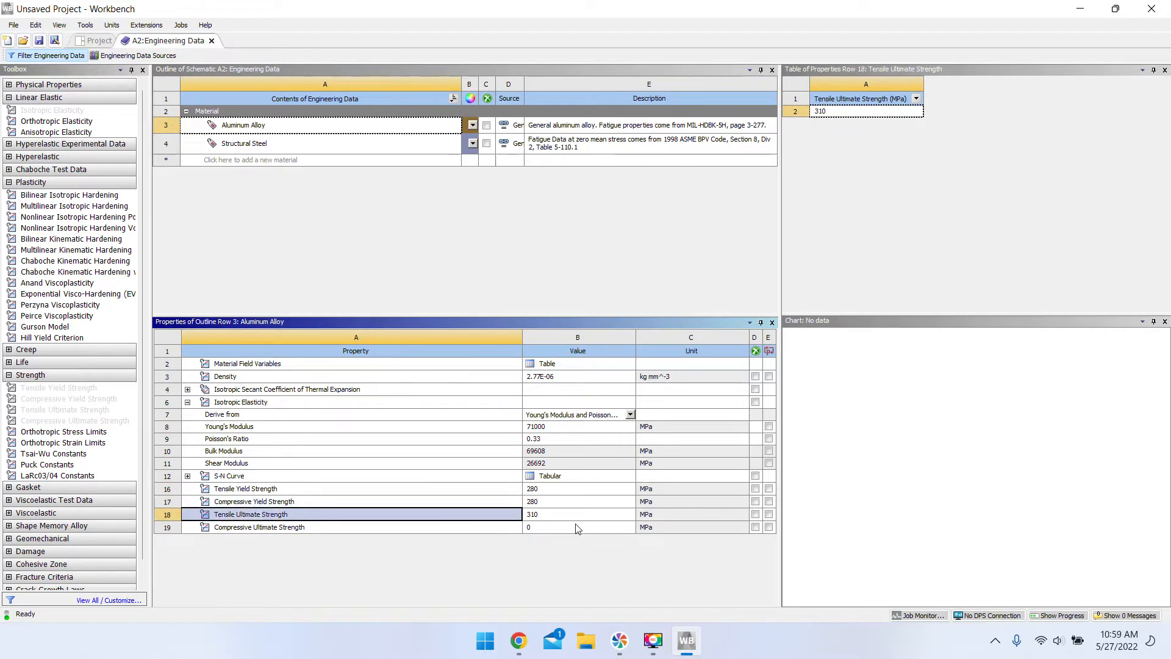
left_click(549, 431)
left_click(546, 442)
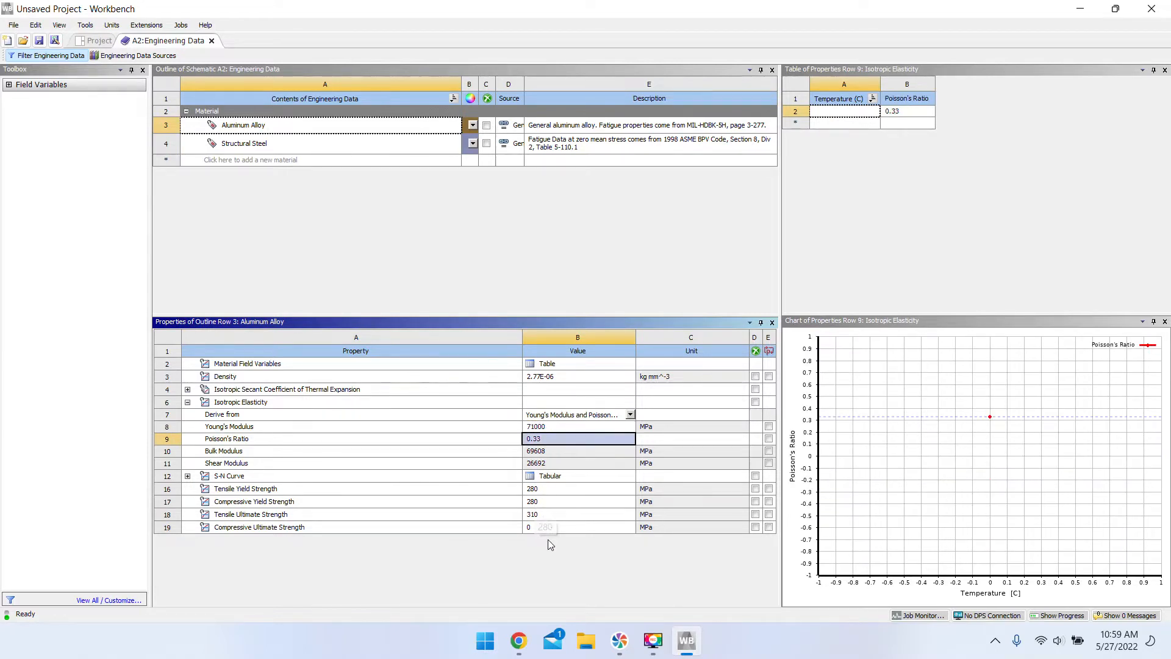
- Close the Engineering Data and return to the project schematic
left_click(482, 178)
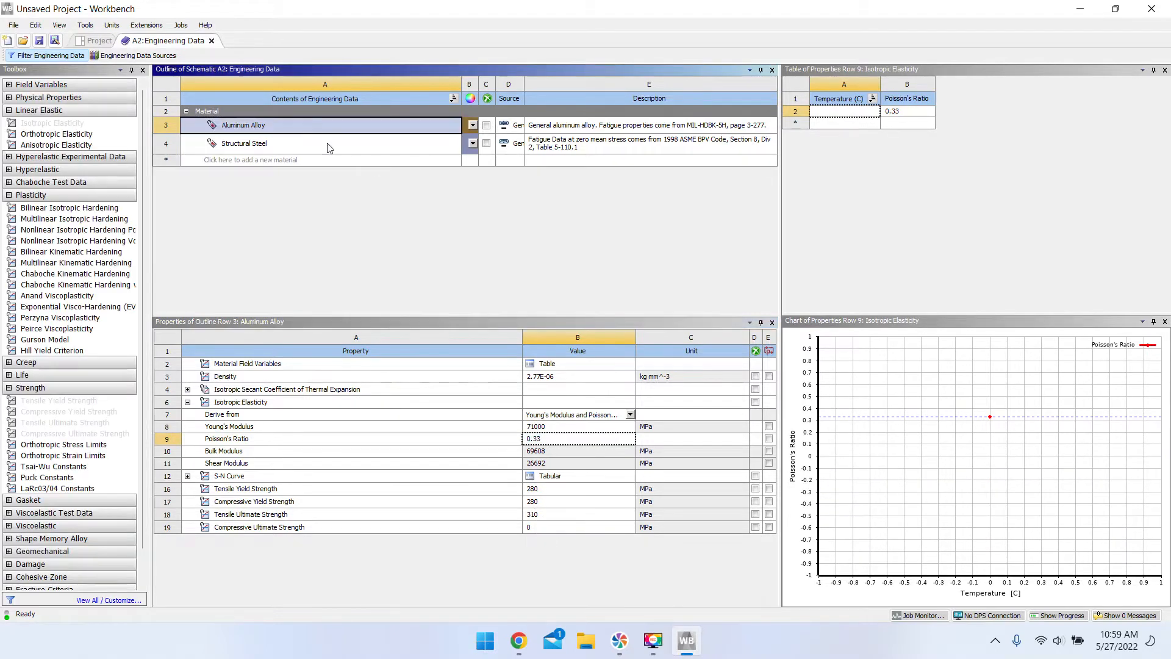
left_click(212, 40)
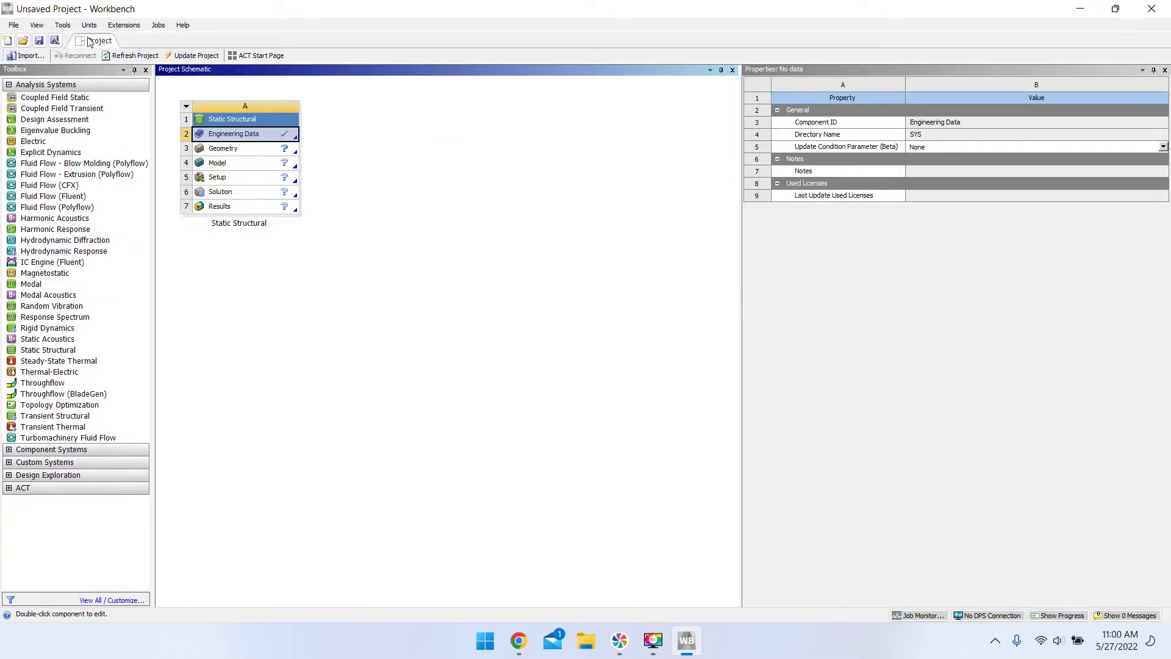
left_click(352, 335)
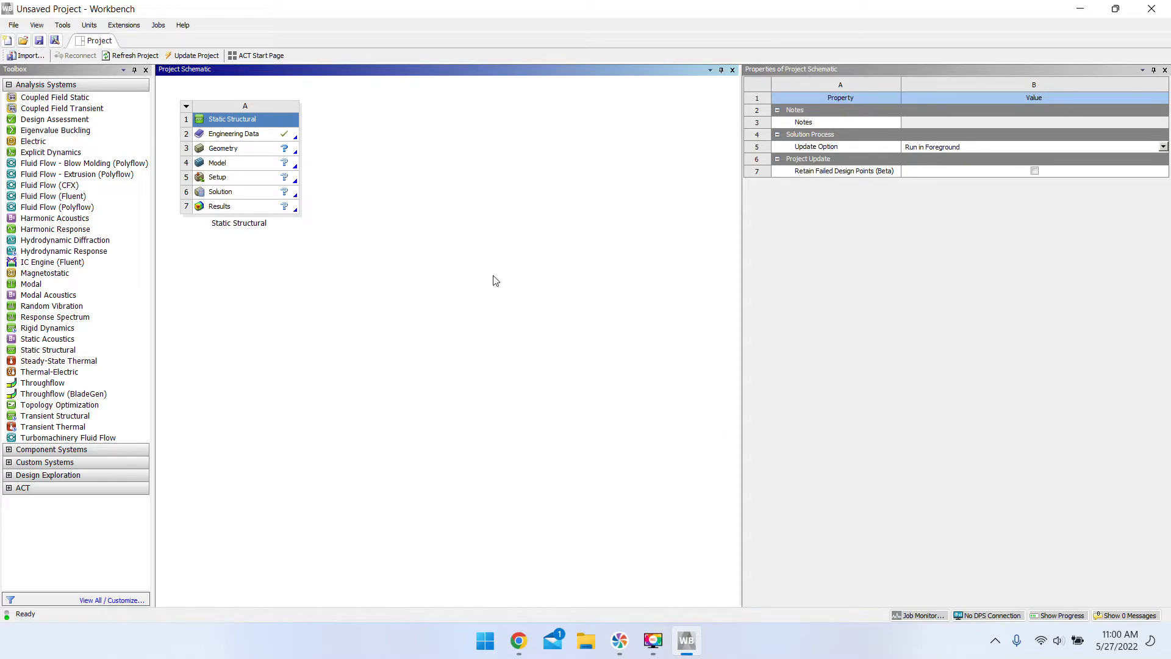
- Check the desktop folder Flambagem Linear for the file Geometria - Coluna Cilíndrica, close the folder, and return to Workbench
key("super+d")
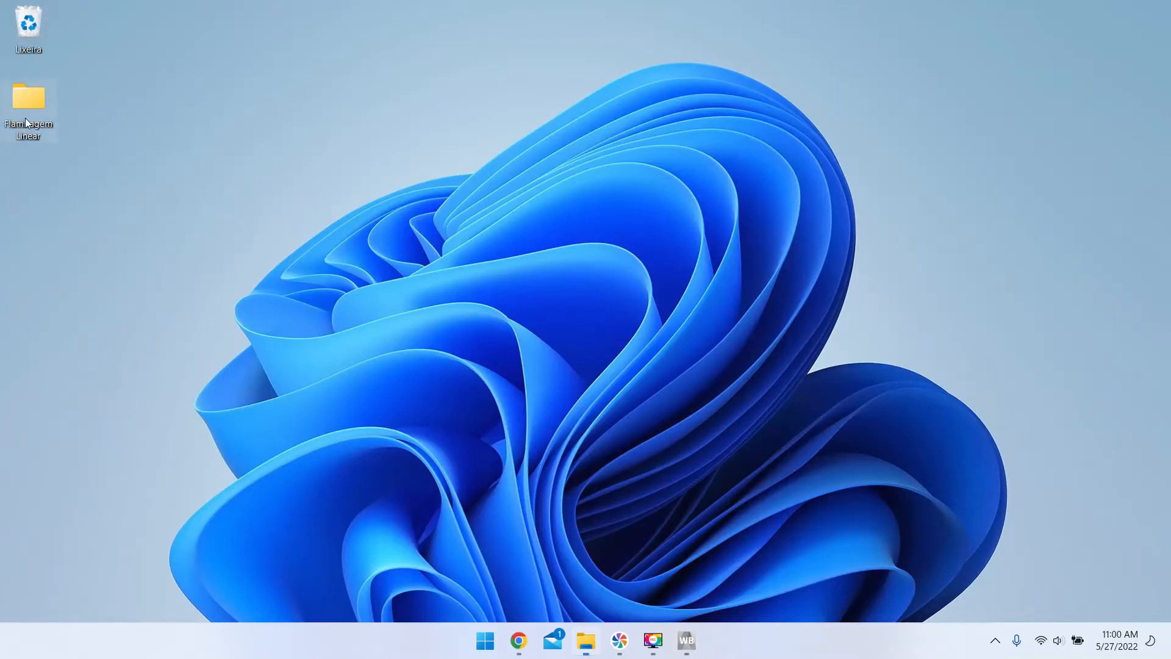
double_click(25, 118)
left_click(421, 193)
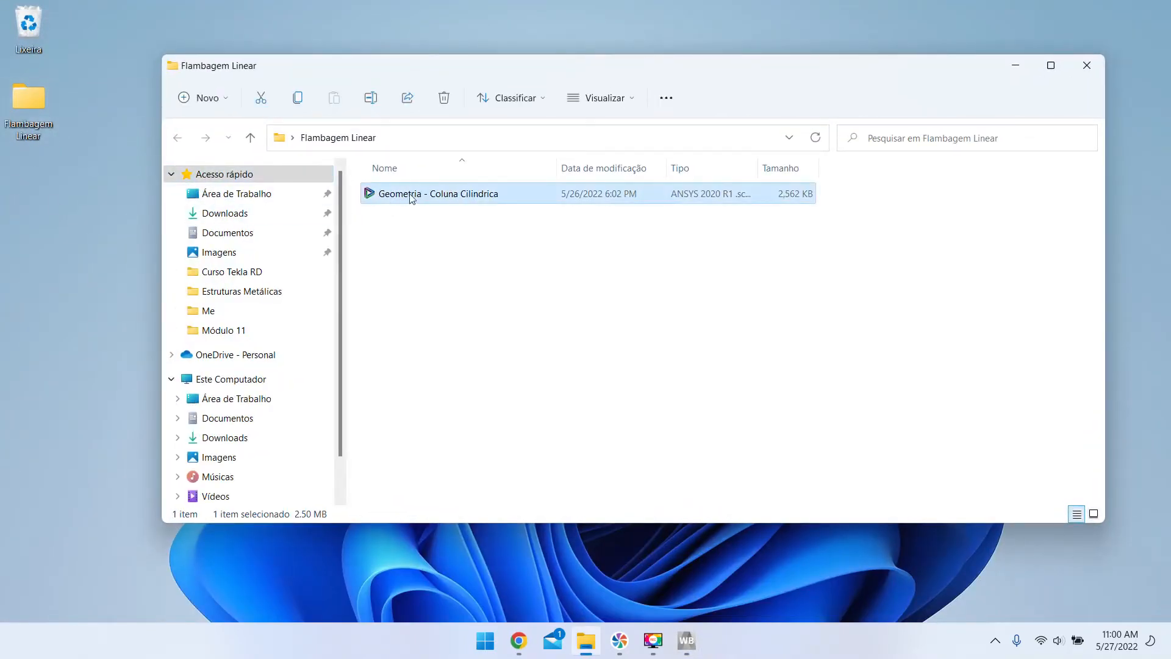
left_click(932, 214)
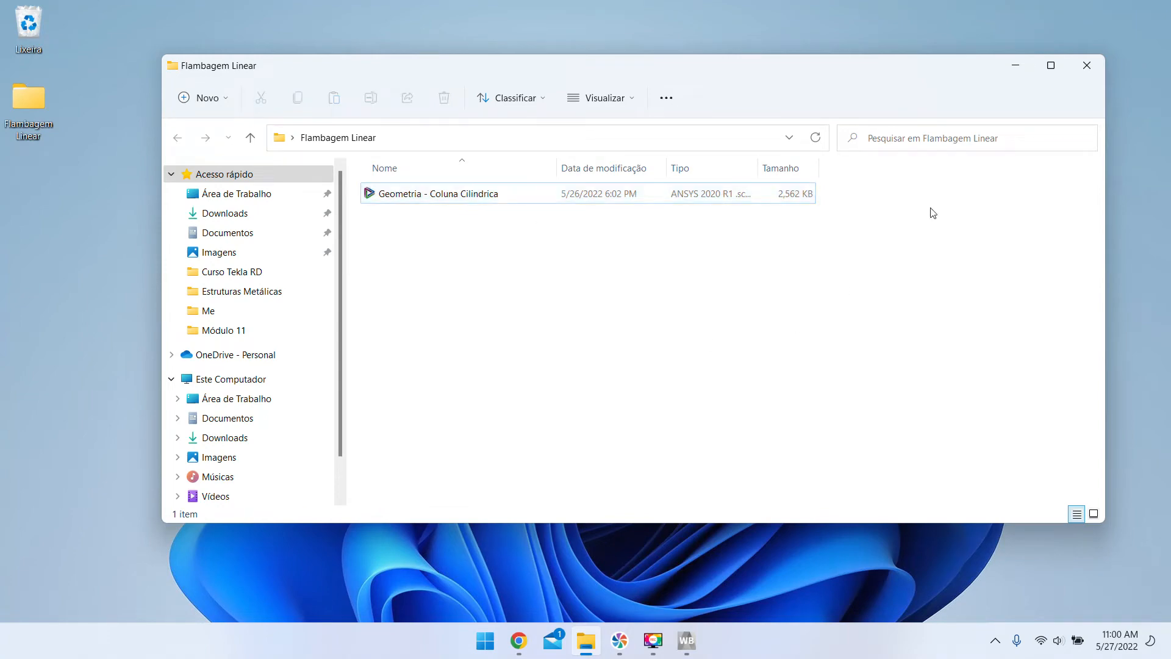
key("alt+F4")
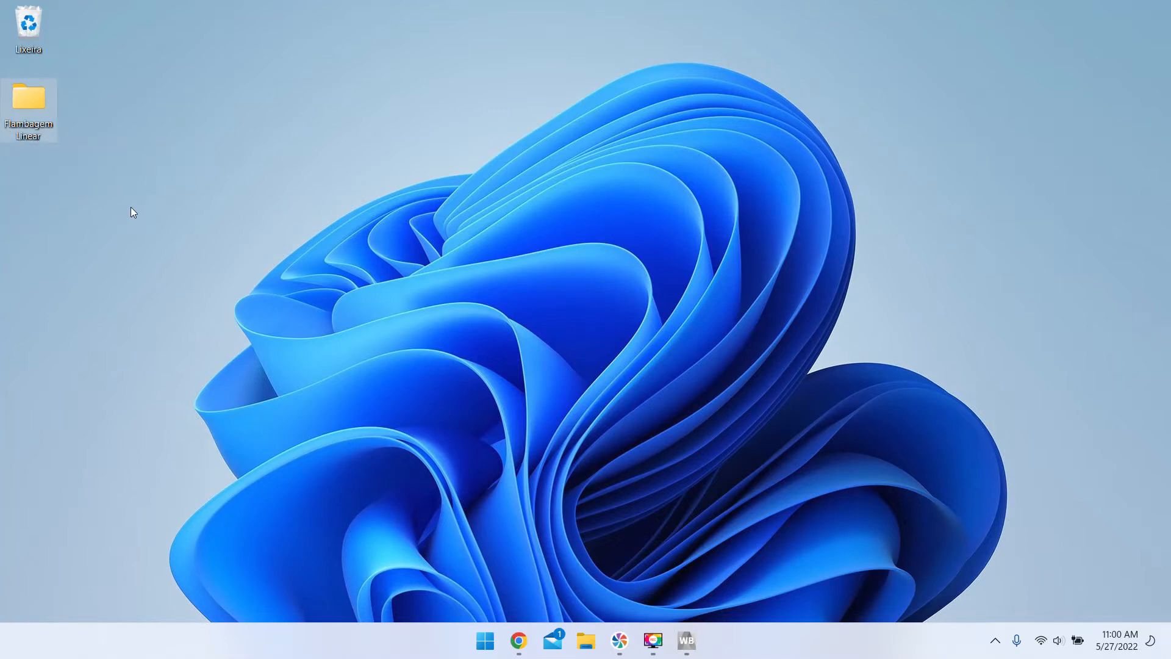
double_click(36, 101)
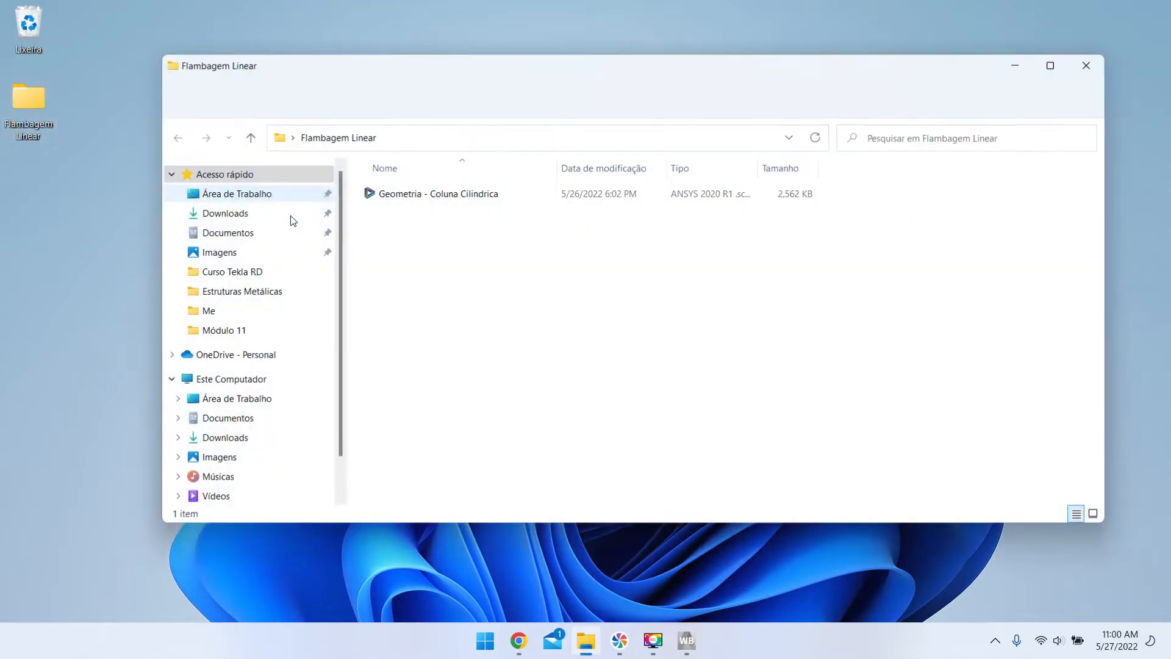
left_click(398, 195)
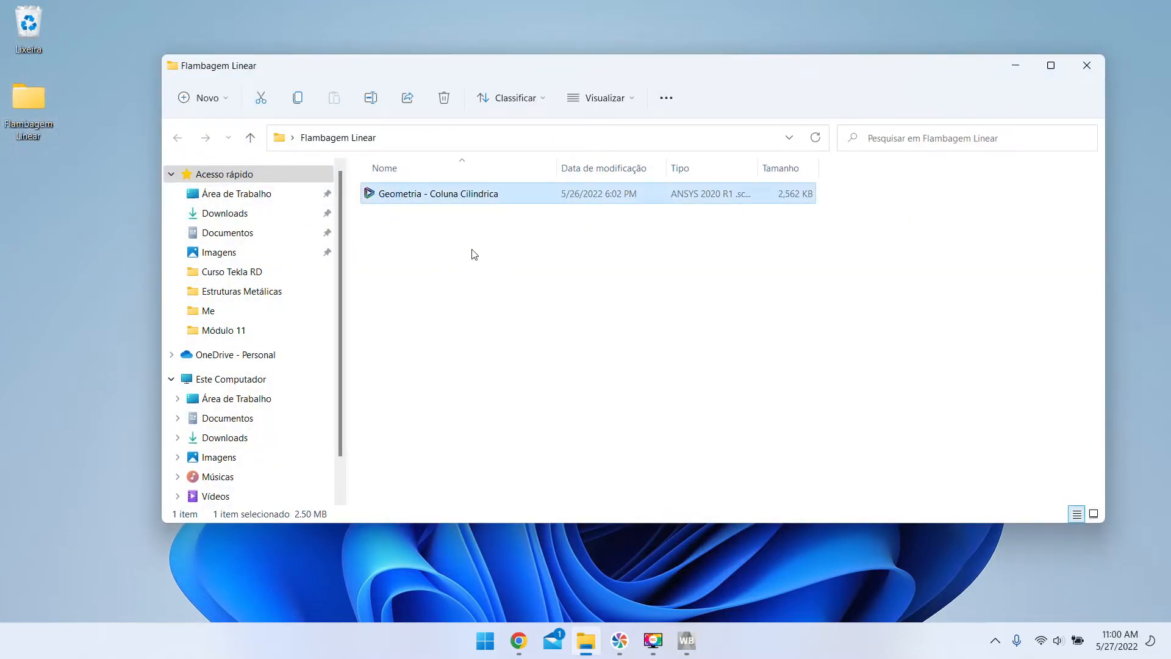
left_click_drag(646, 248, 495, 183)
left_click(502, 301)
left_click(1087, 64)
left_click(686, 640)
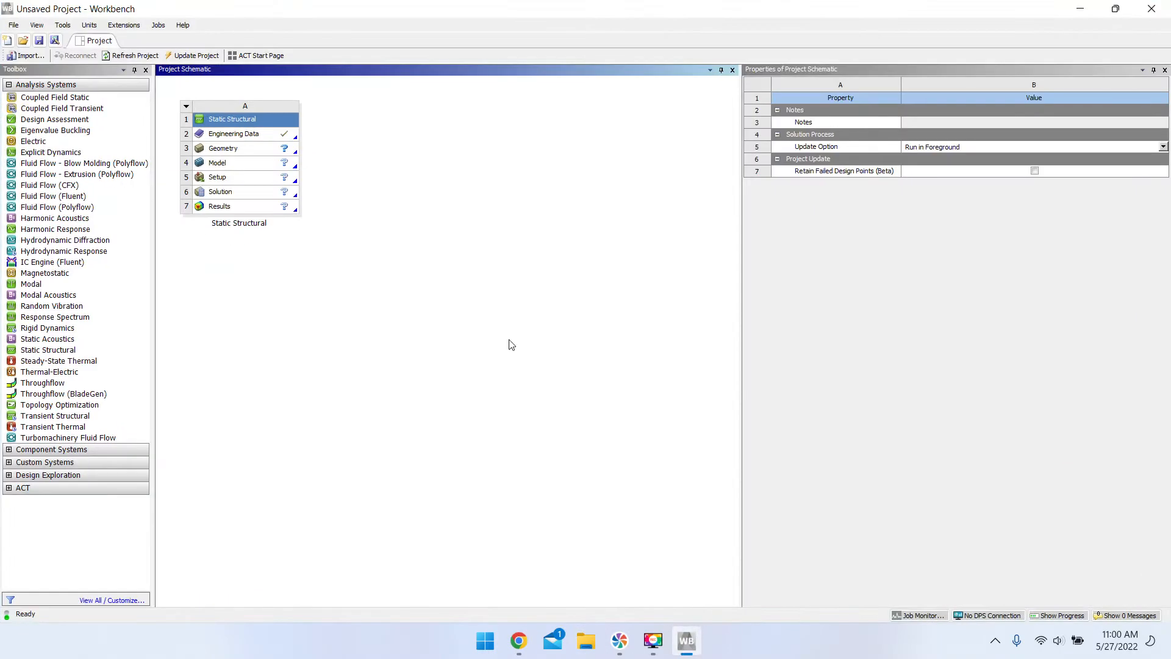
- Import the file Geometria - Coluna Cilíndrica from the desktop folder Flambagem Linear into the Static Structural geometry and open it in SpaceClaim
left_click(246, 149)
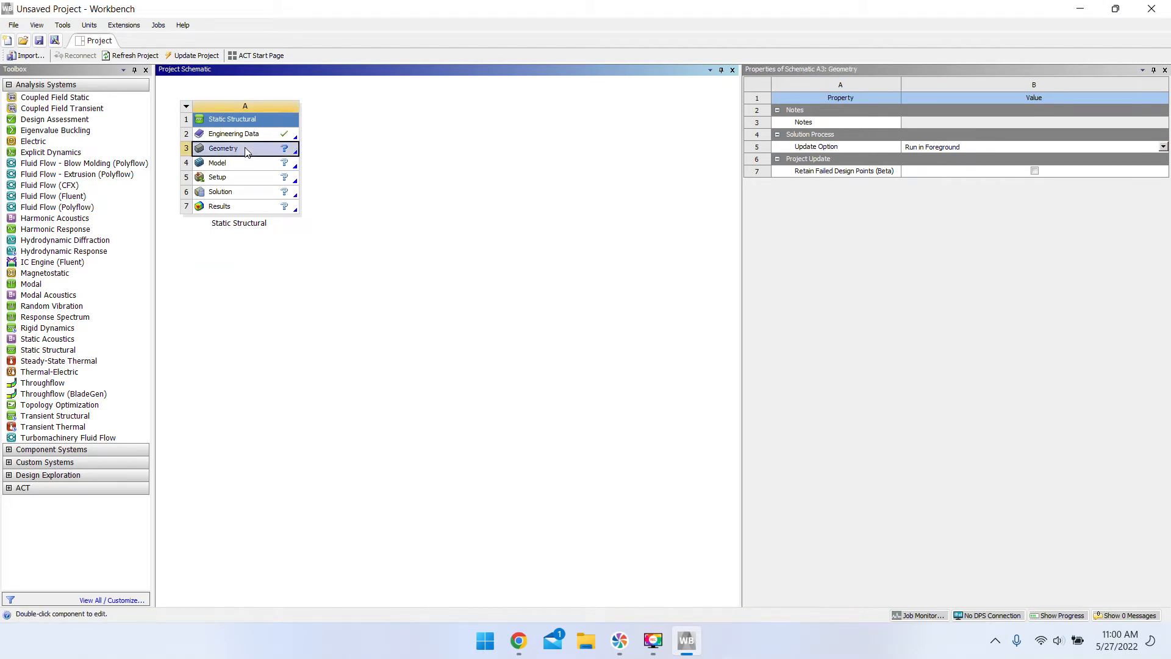
right_click(245, 149)
mouse_move(286, 184)
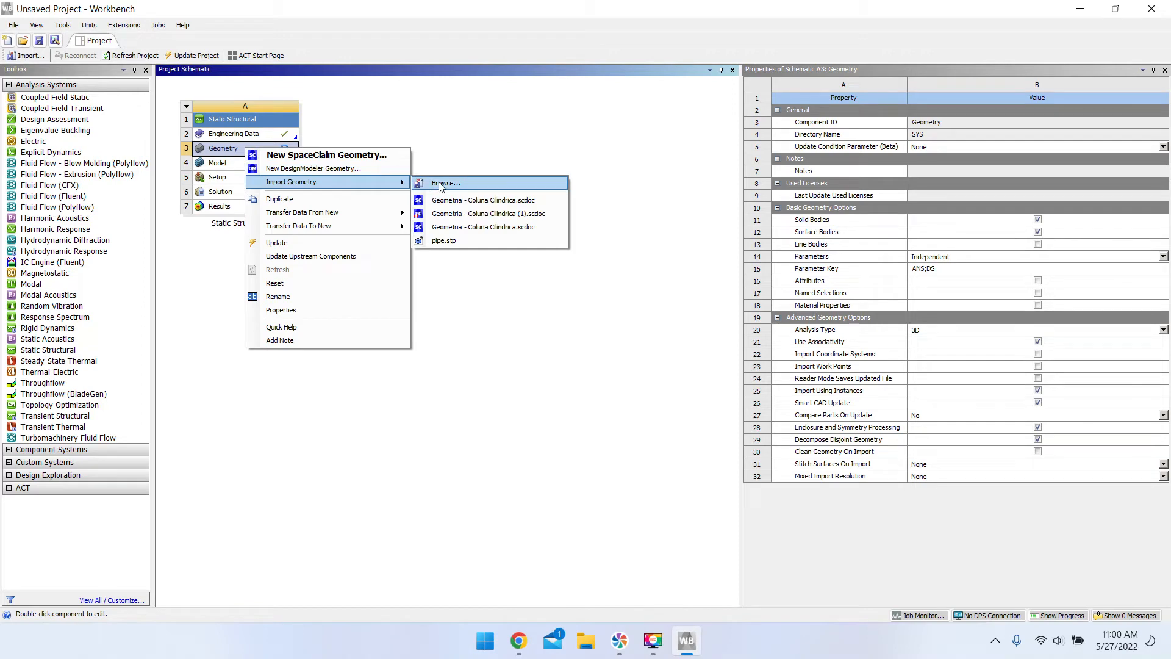
left_click(440, 183)
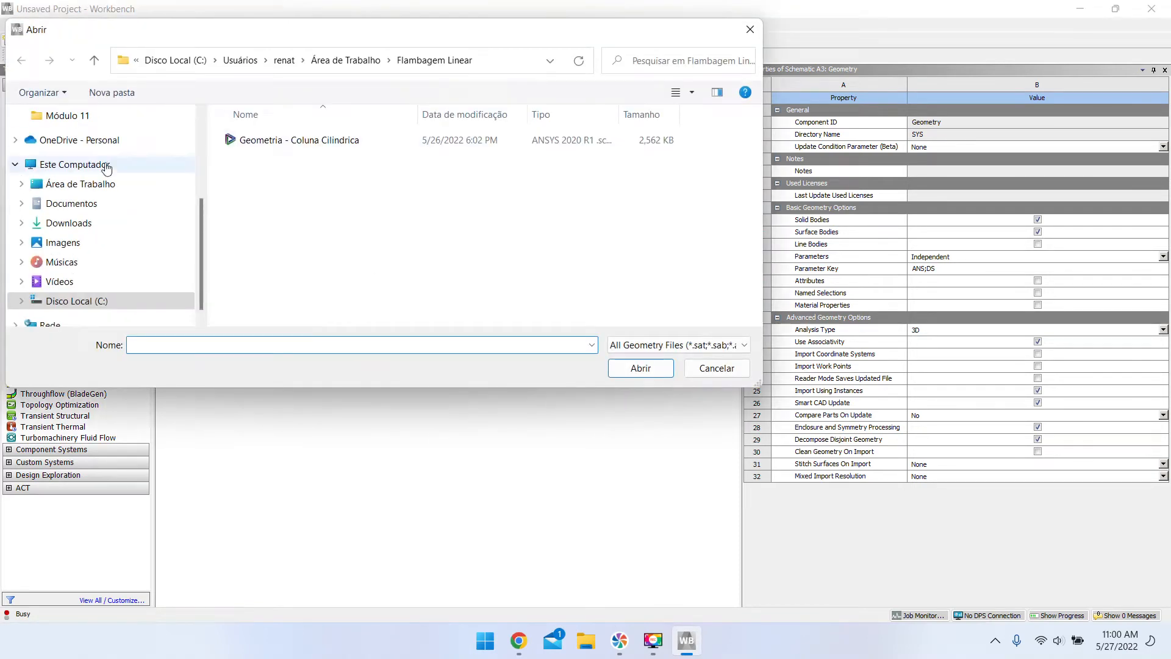
scroll(106, 168, "up", 3)
left_click(89, 144)
double_click(265, 144)
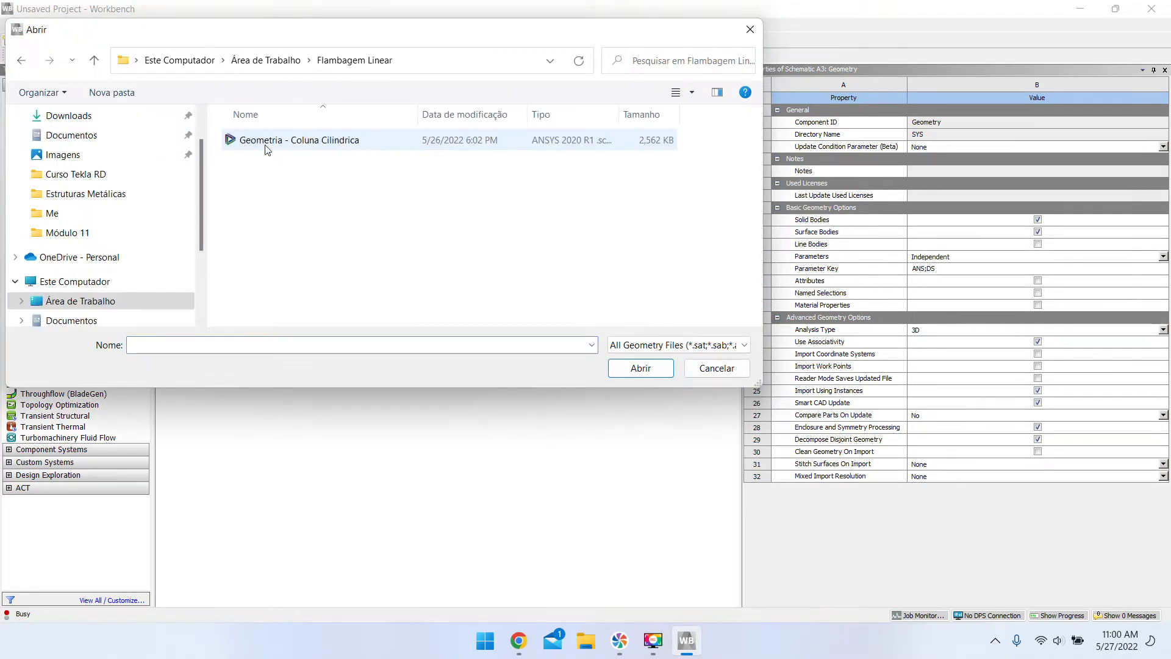
left_click(402, 150)
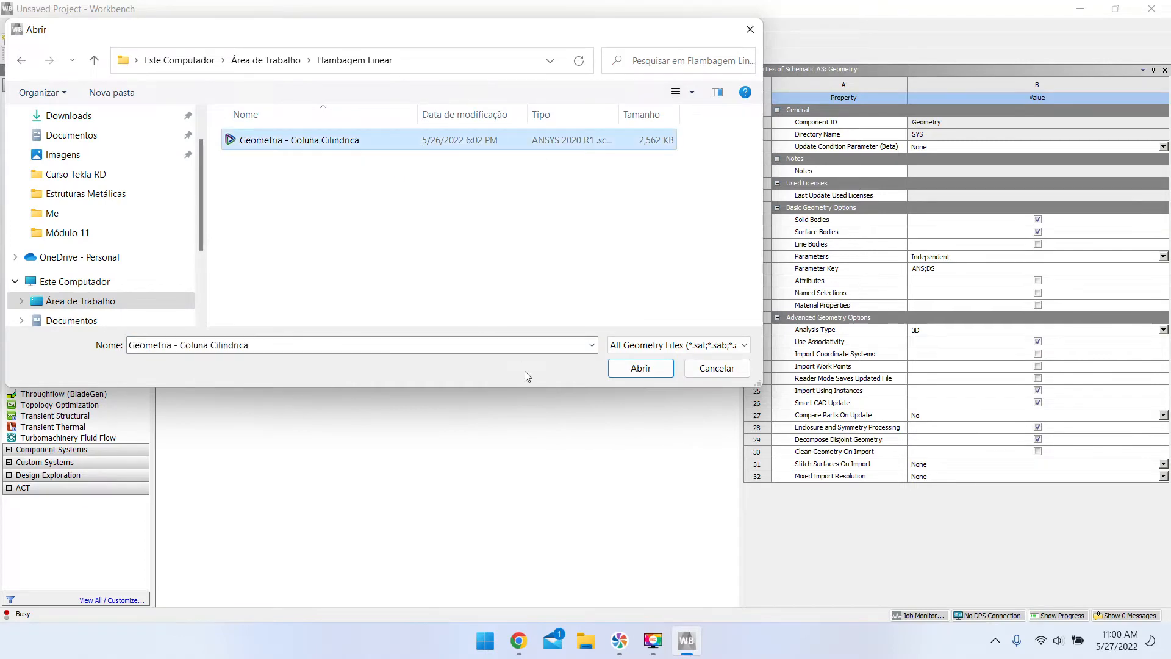
left_click(640, 368)
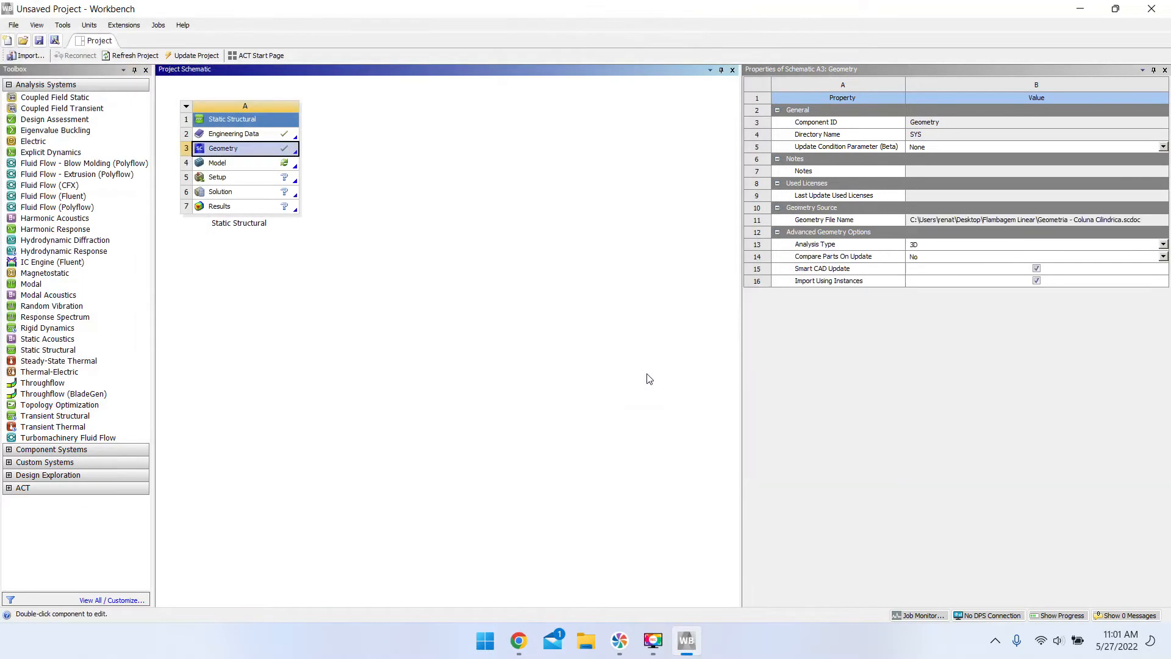
left_click(413, 172)
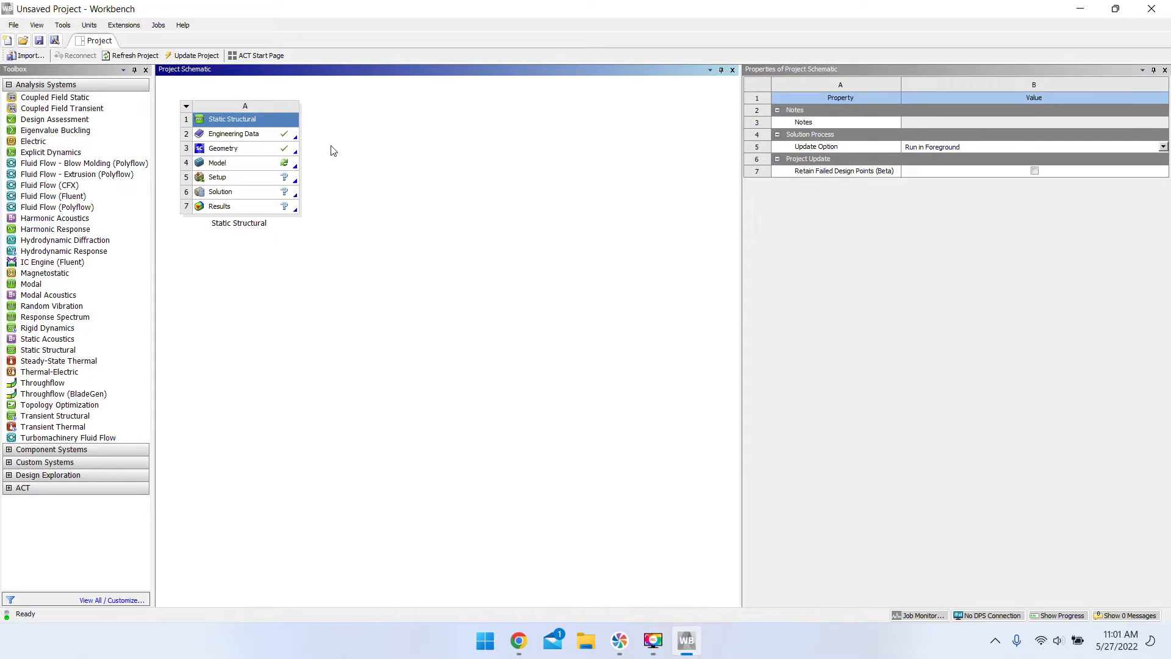
double_click(272, 150)
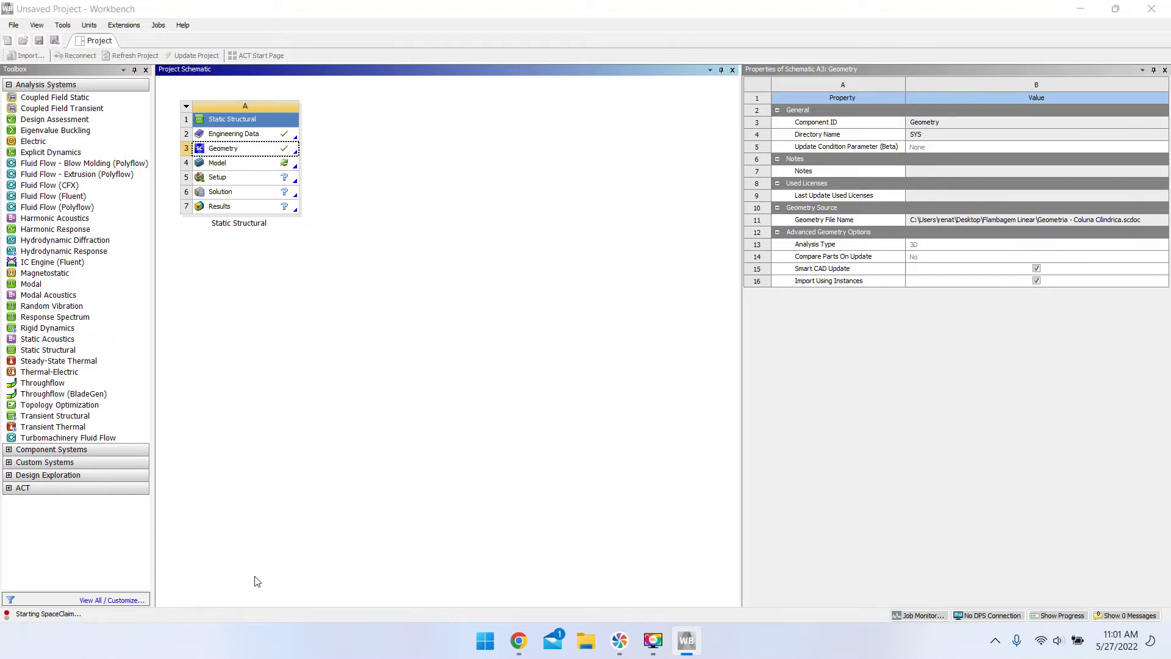
- Switch to Chrome and review the article's notes on contact types, buckling loads, Analysis Settings, Solution Information and load multipliers
left_click(518, 640)
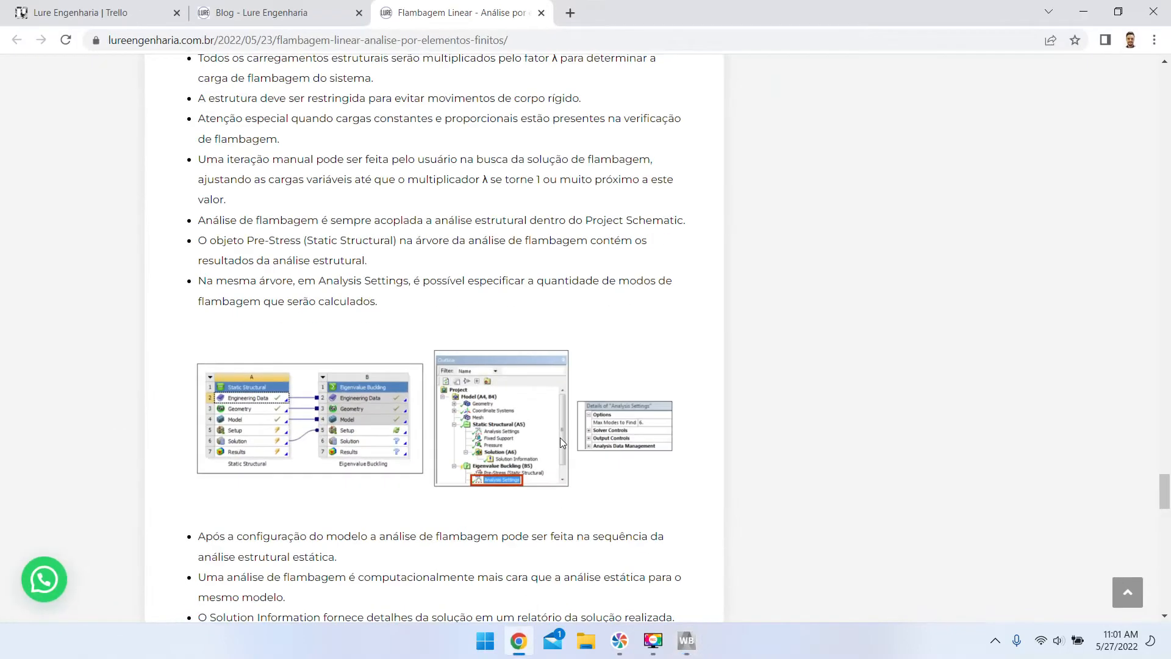
scroll(560, 437, "up", 10)
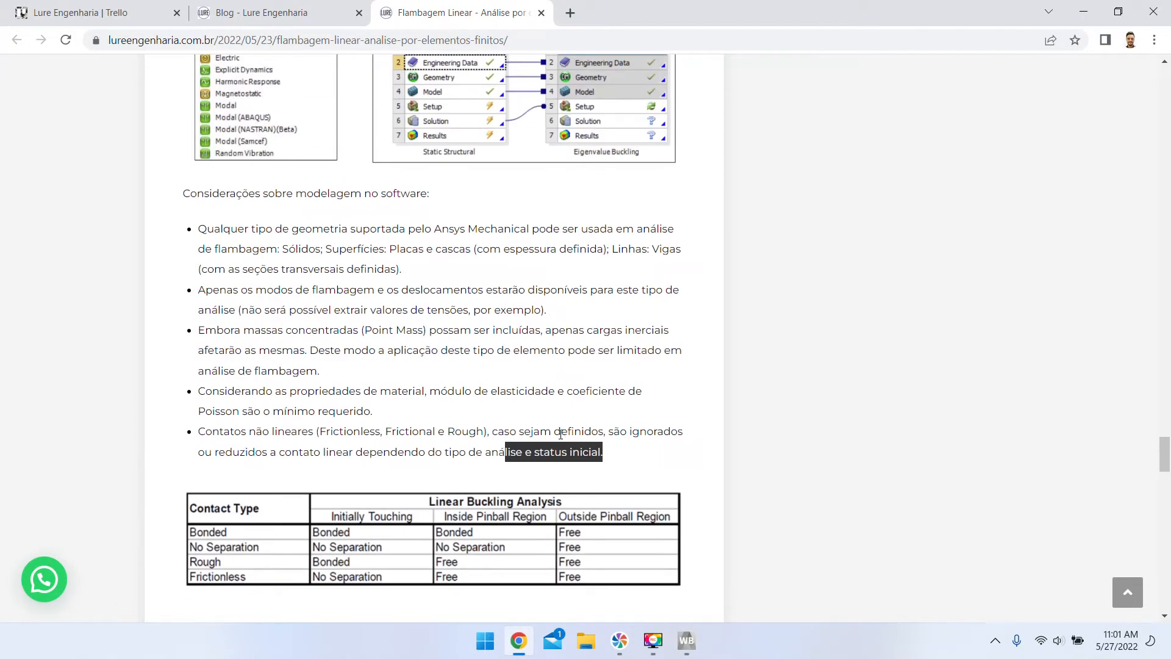
scroll(561, 434, "down", 15)
scroll(243, 308, "up", 5)
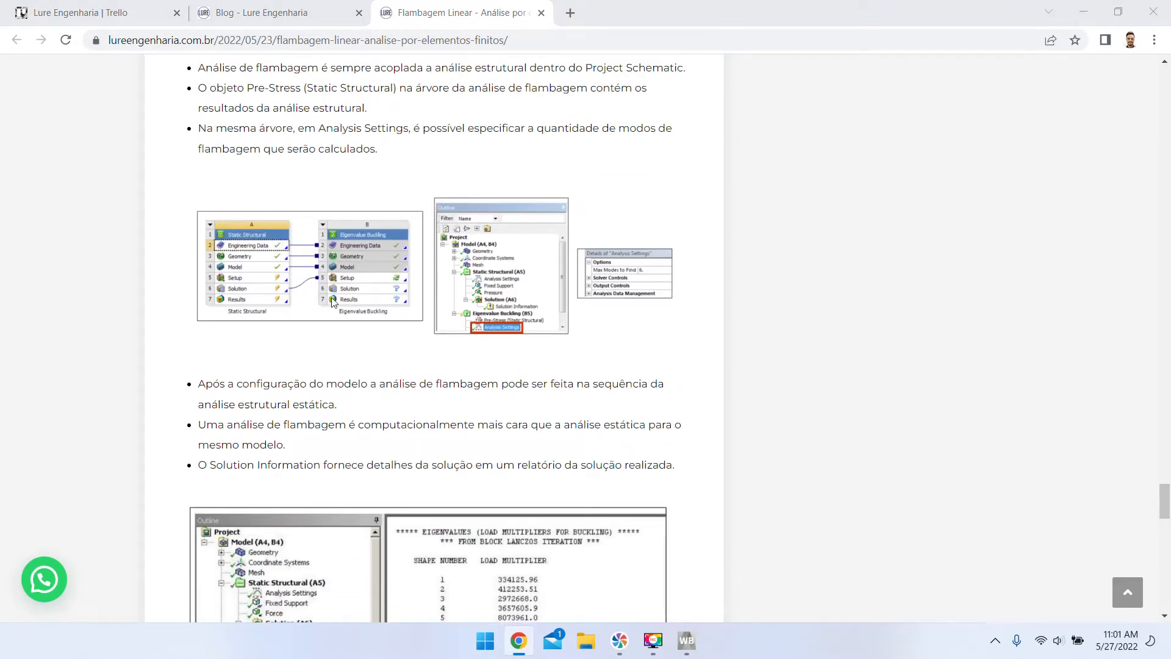
left_click_drag(340, 407, 328, 405)
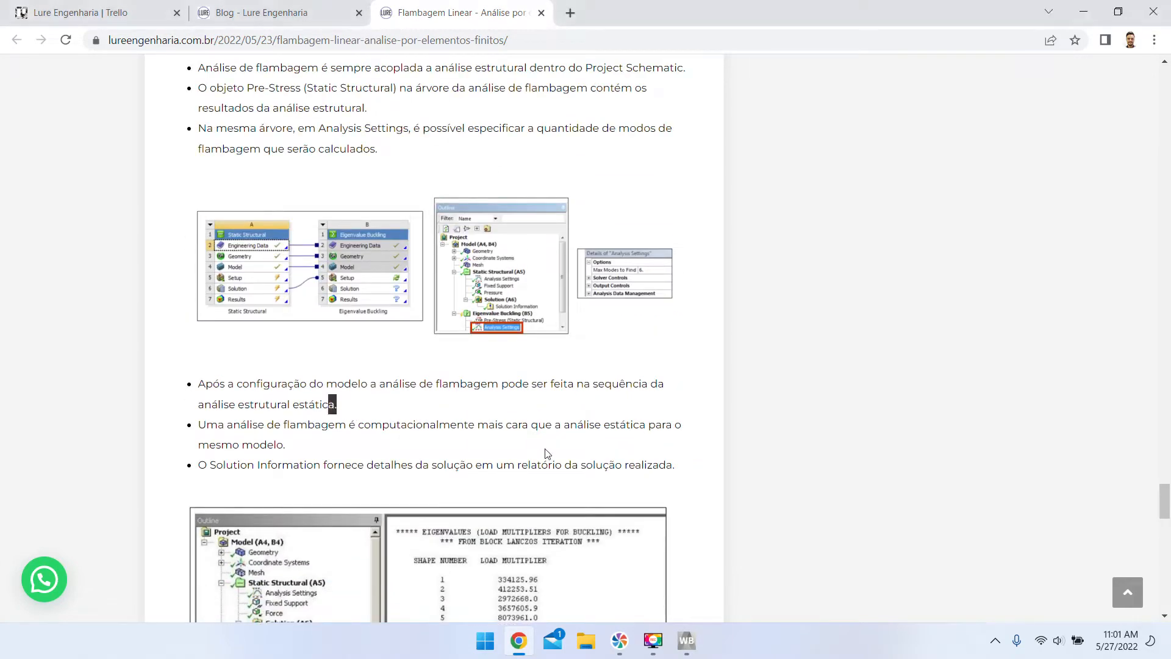
scroll(529, 462, "down", 2)
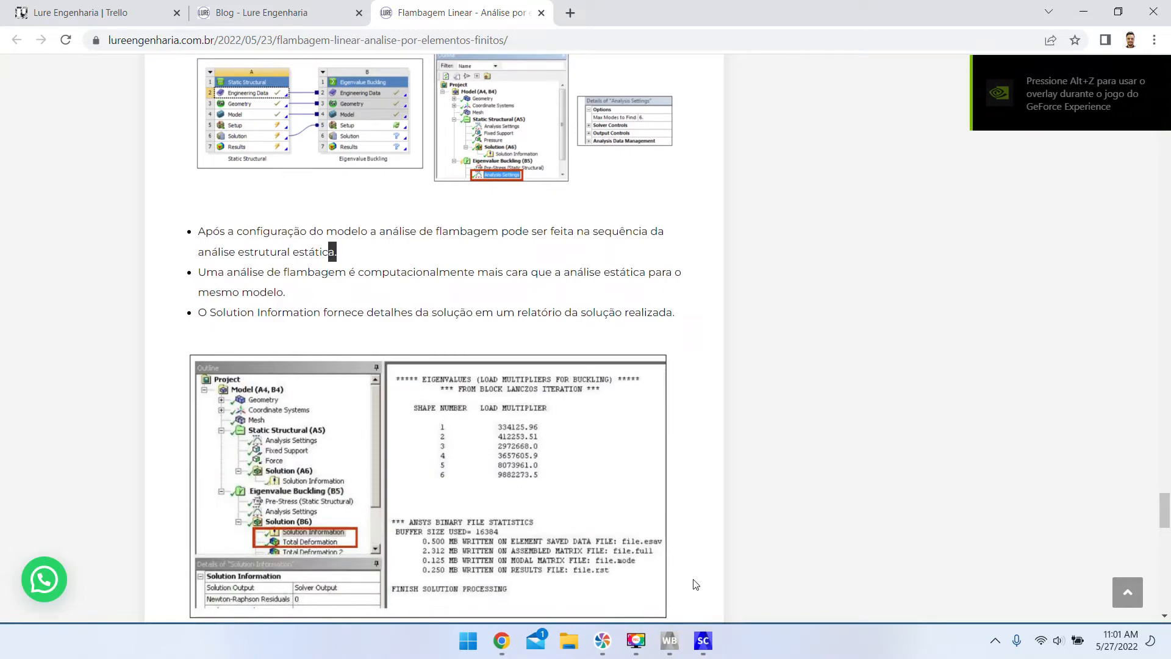
scroll(697, 576, "down", 3)
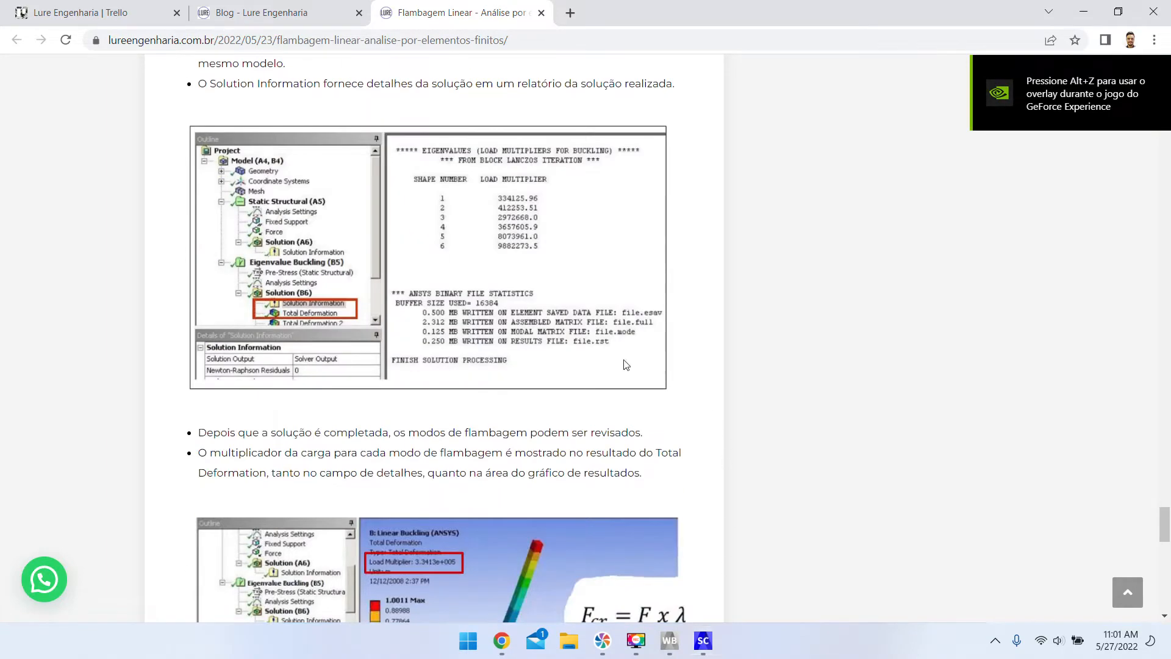
scroll(342, 419, "down", 3)
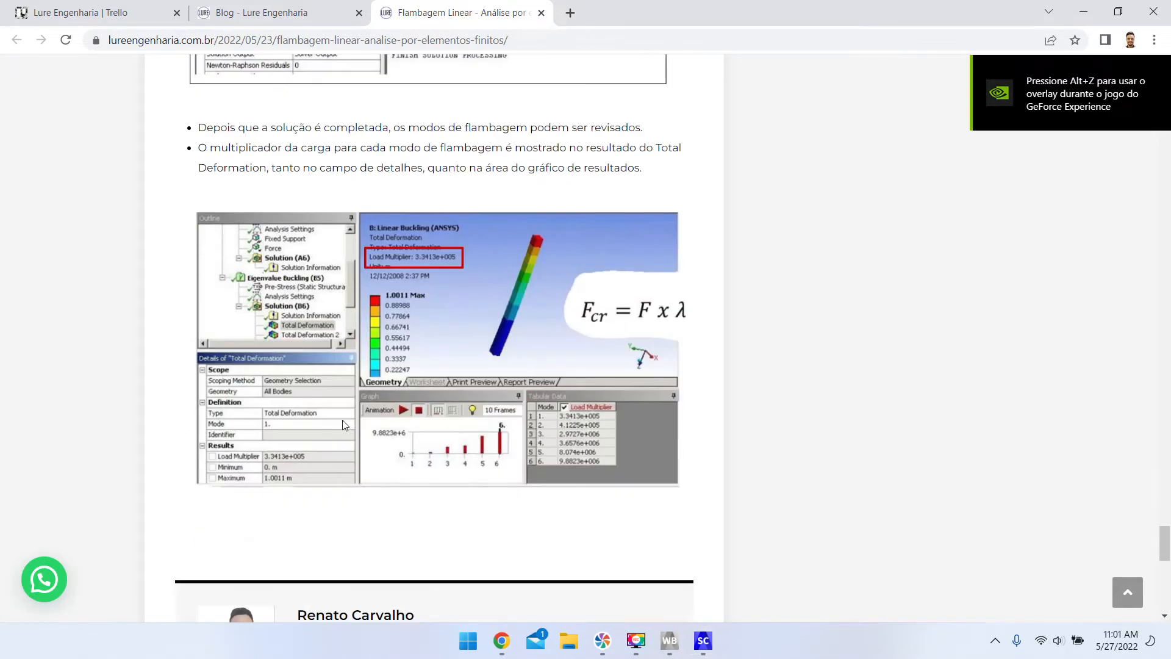
scroll(342, 420, "up", 3)
scroll(340, 447, "up", 5)
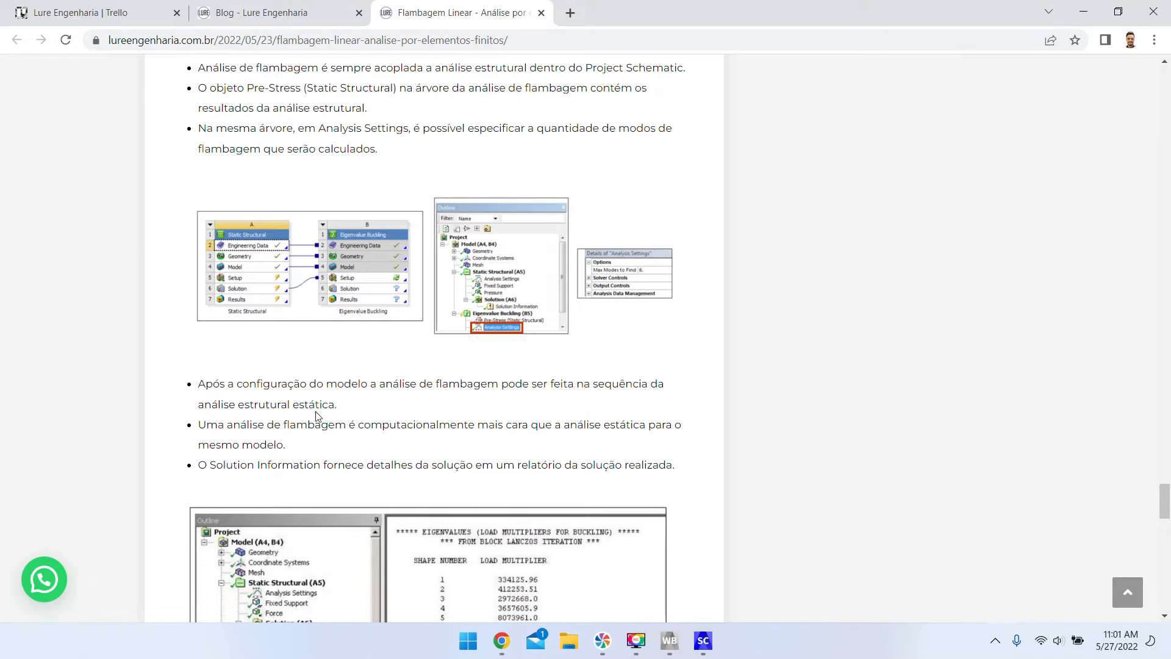
scroll(338, 444, "up", 5)
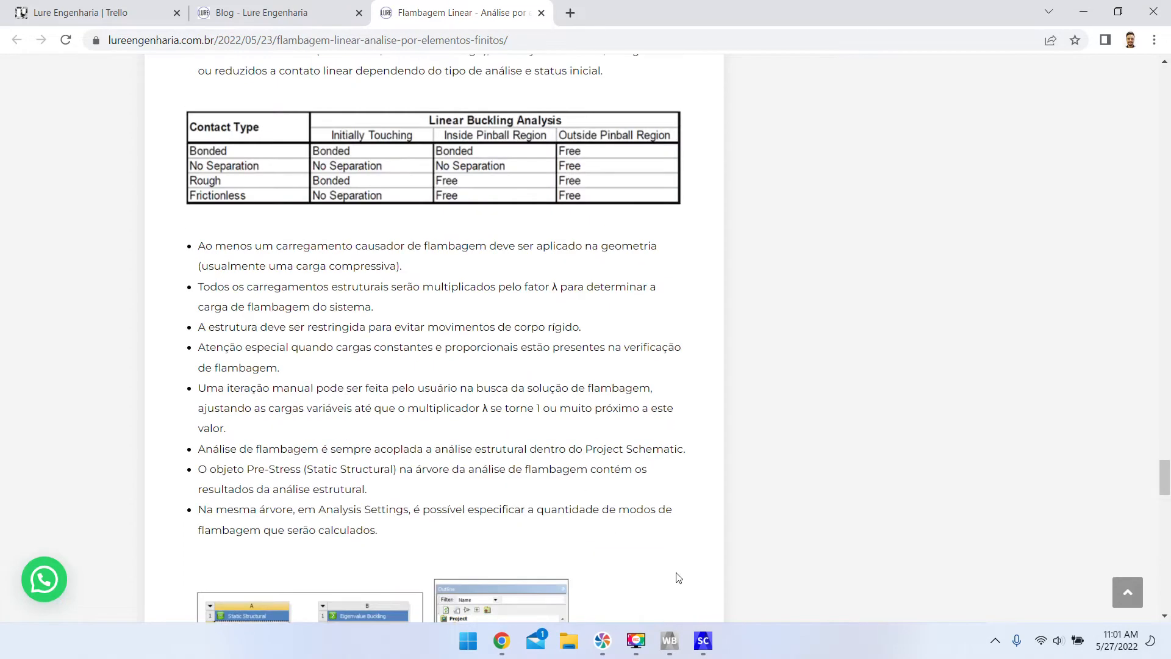
- Switch to SpaceClaim and examine the overall shape of the cylindrical column model
left_click(705, 652)
scroll(478, 533, "up", 2)
scroll(495, 537, "down", 6)
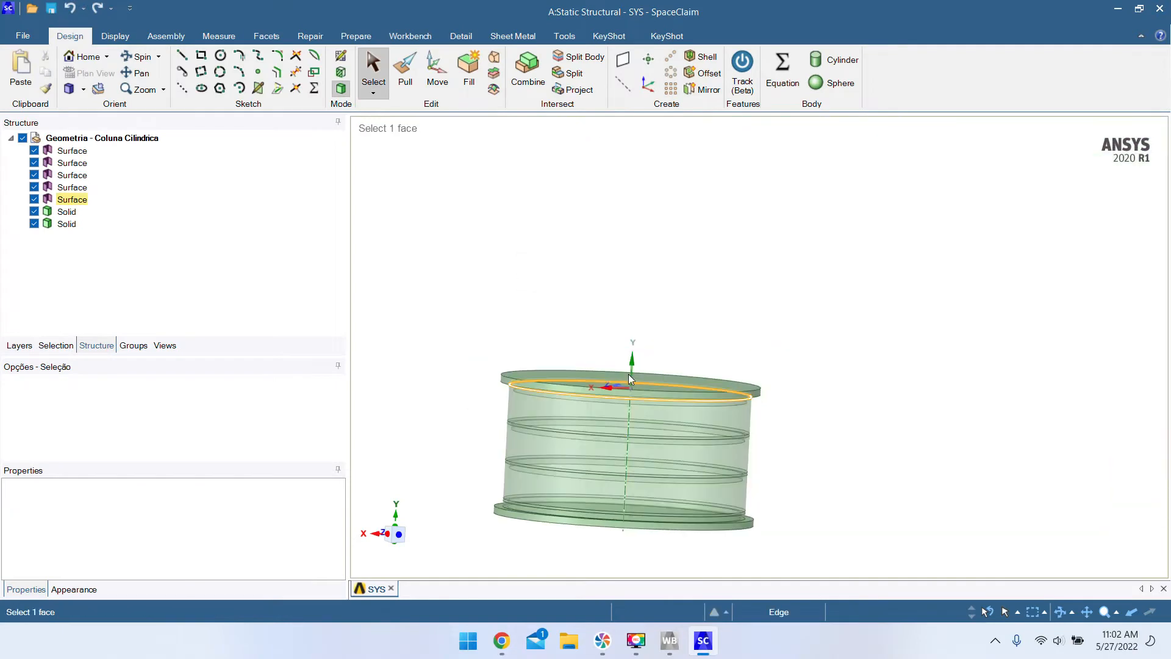
scroll(629, 372, "down", 3)
scroll(656, 426, "up", 2)
middle_click_drag(657, 426, 635, 441)
scroll(617, 408, "down", 3)
scroll(601, 396, "up", 2)
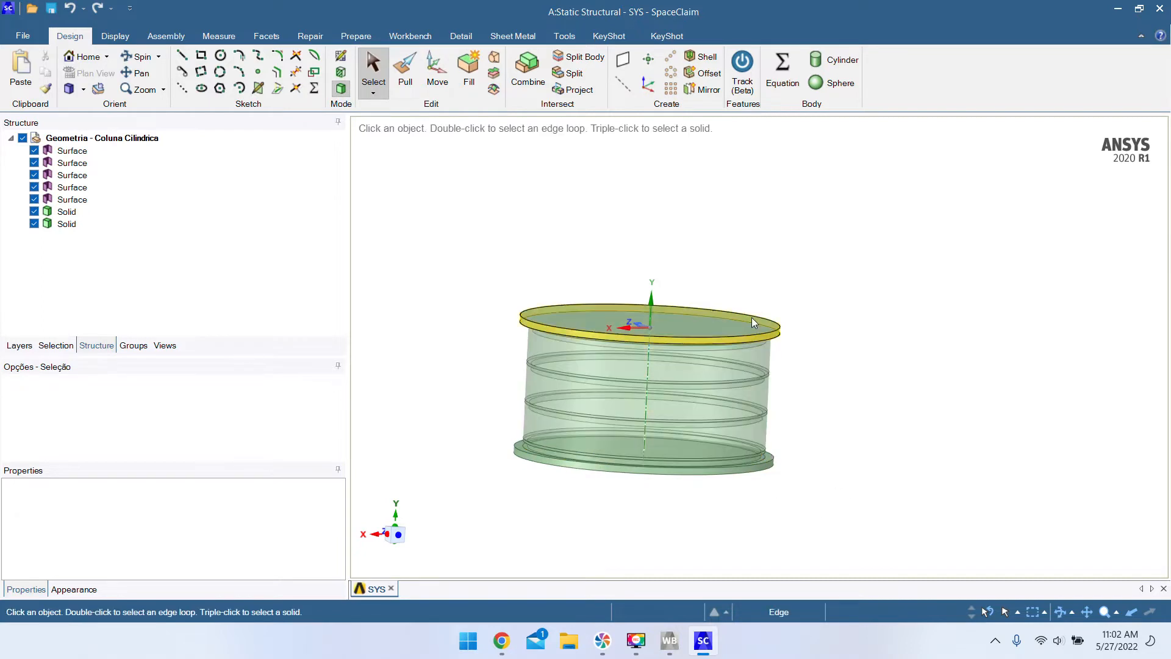
- Inspect the column's upper and lower end plates by selecting each of the two solid bodies
left_click(694, 316)
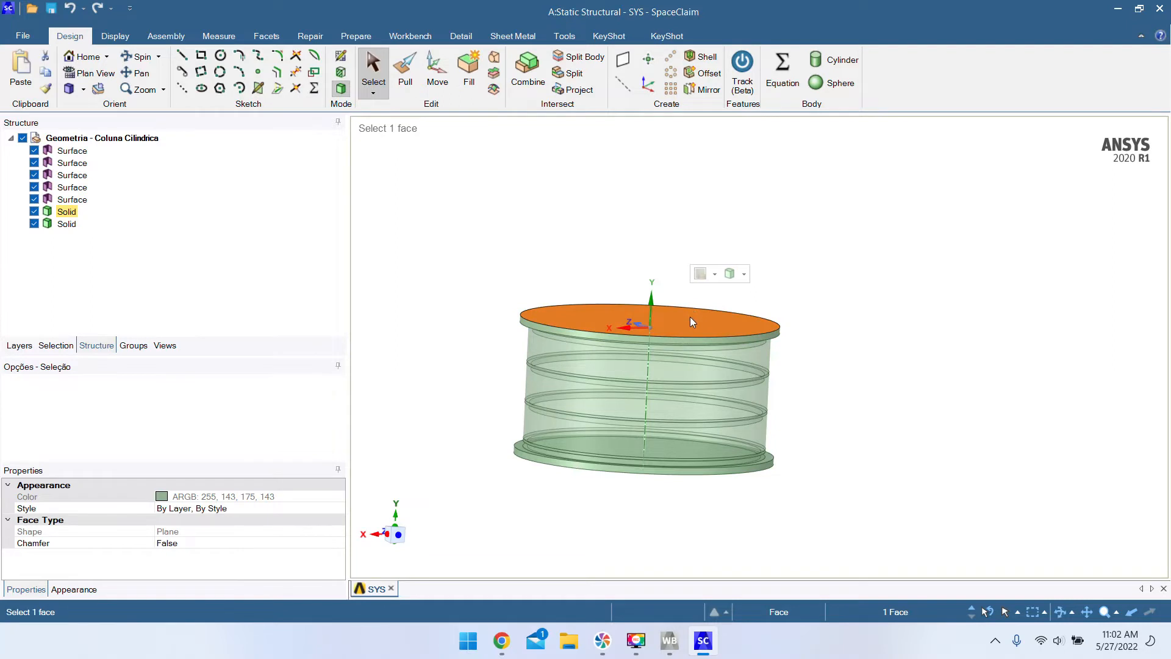
scroll(722, 331, "down", 2)
scroll(698, 333, "up", 3)
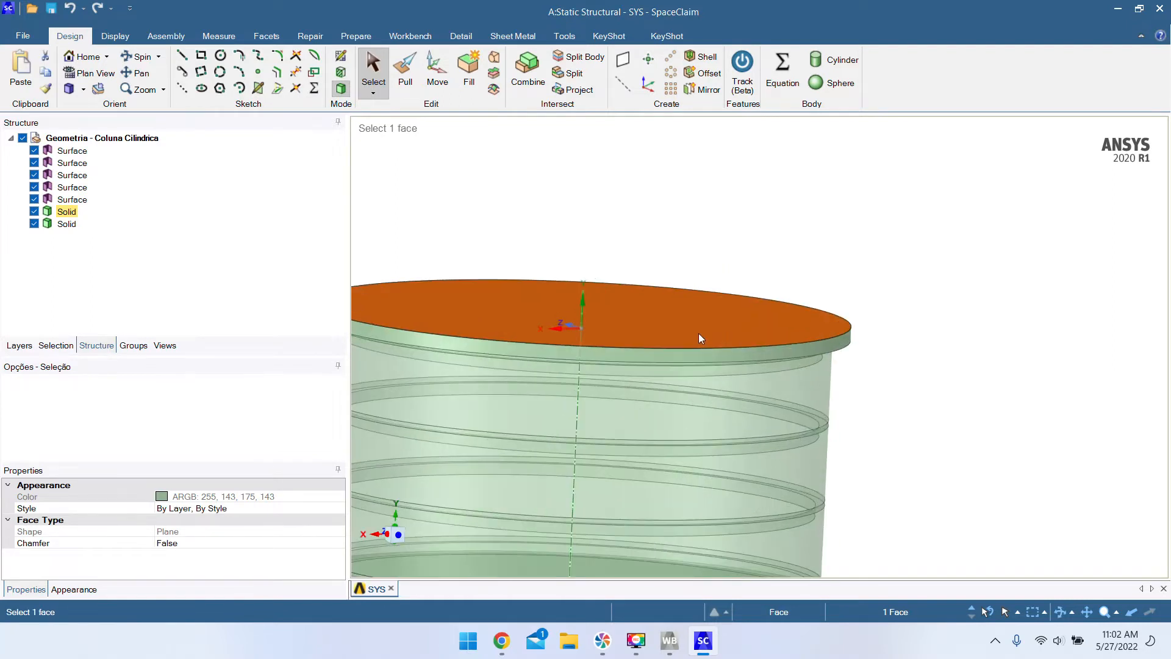
triple_click(697, 333)
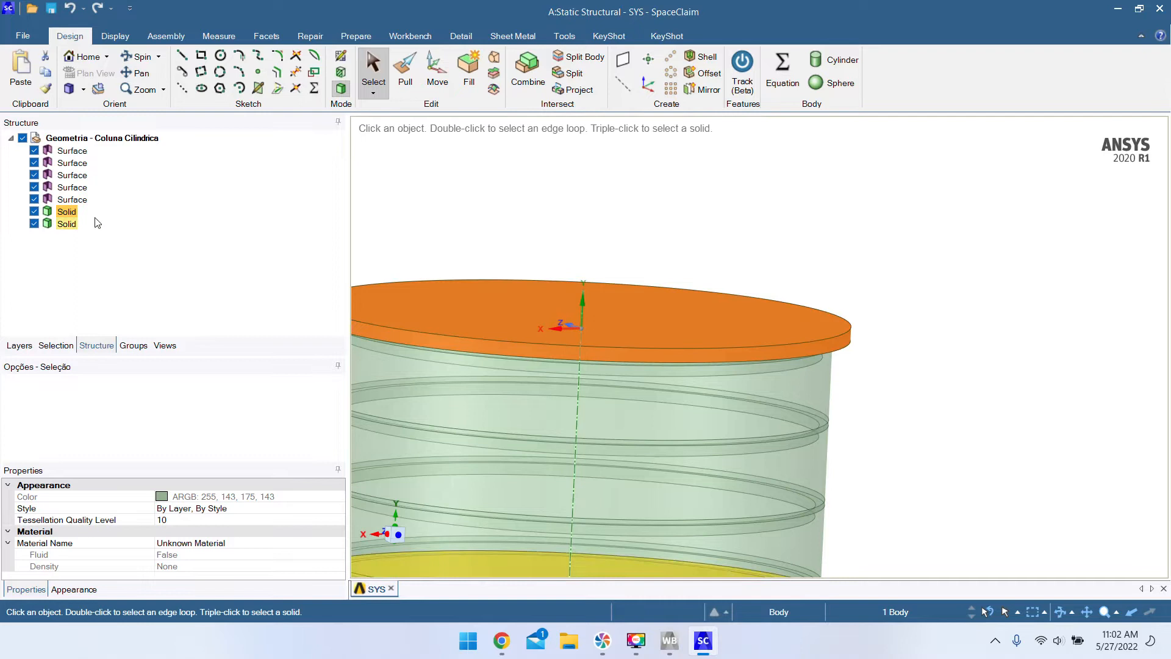
scroll(638, 247, "up", 3)
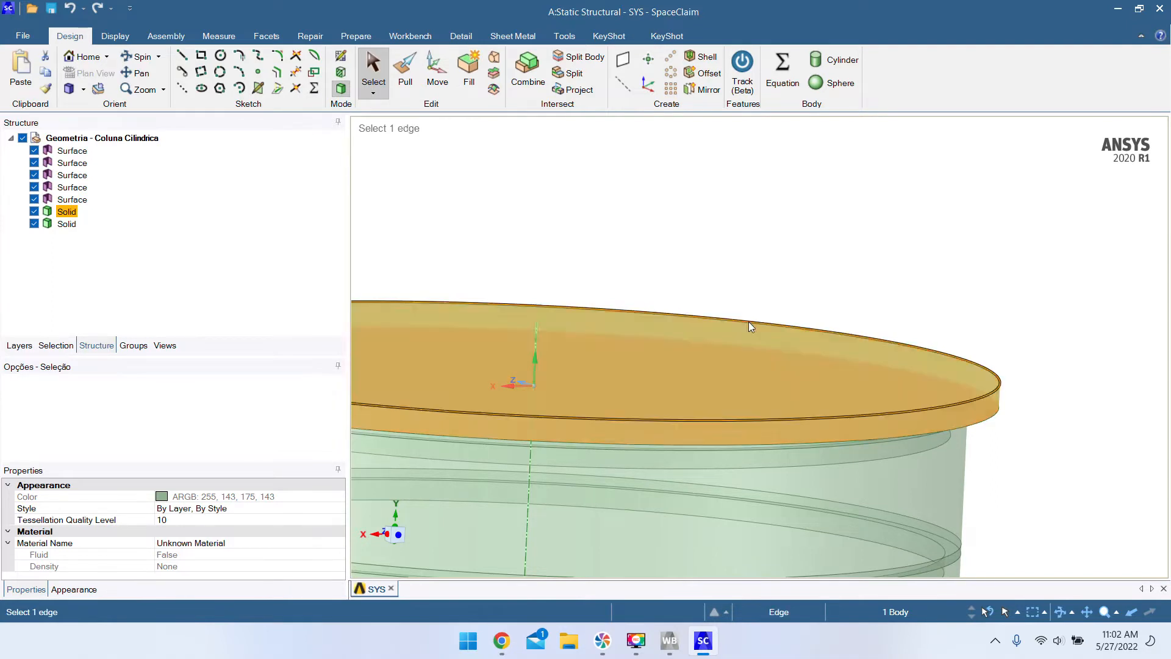
scroll(789, 241, "up", 3)
scroll(761, 268, "down", 6)
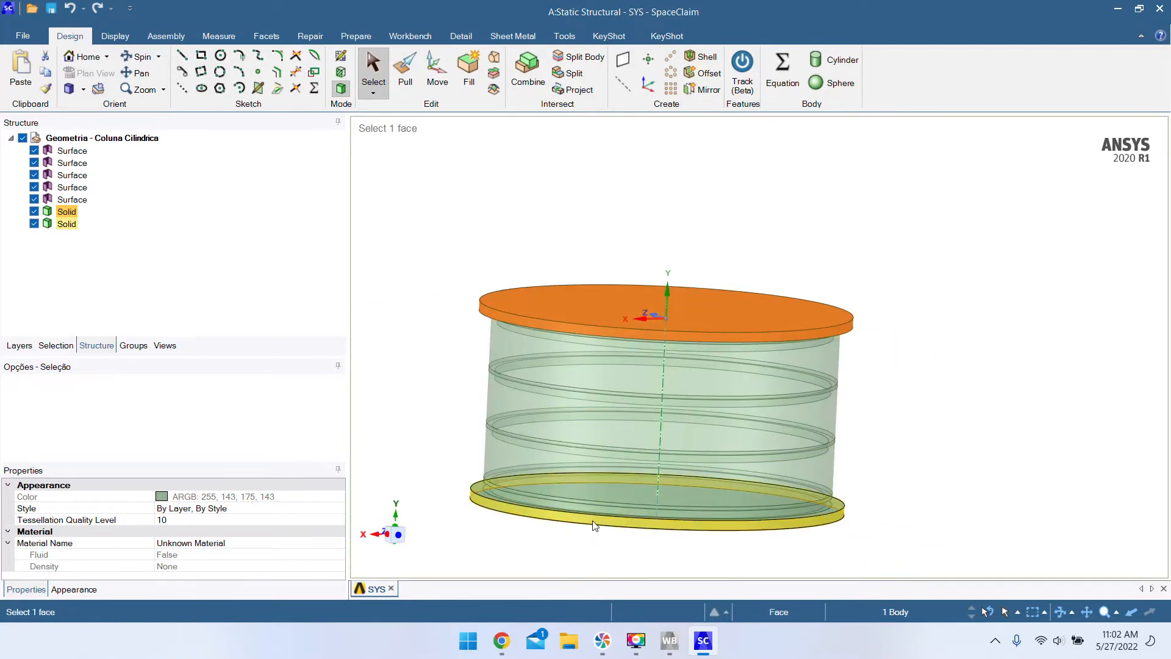
triple_click(598, 482)
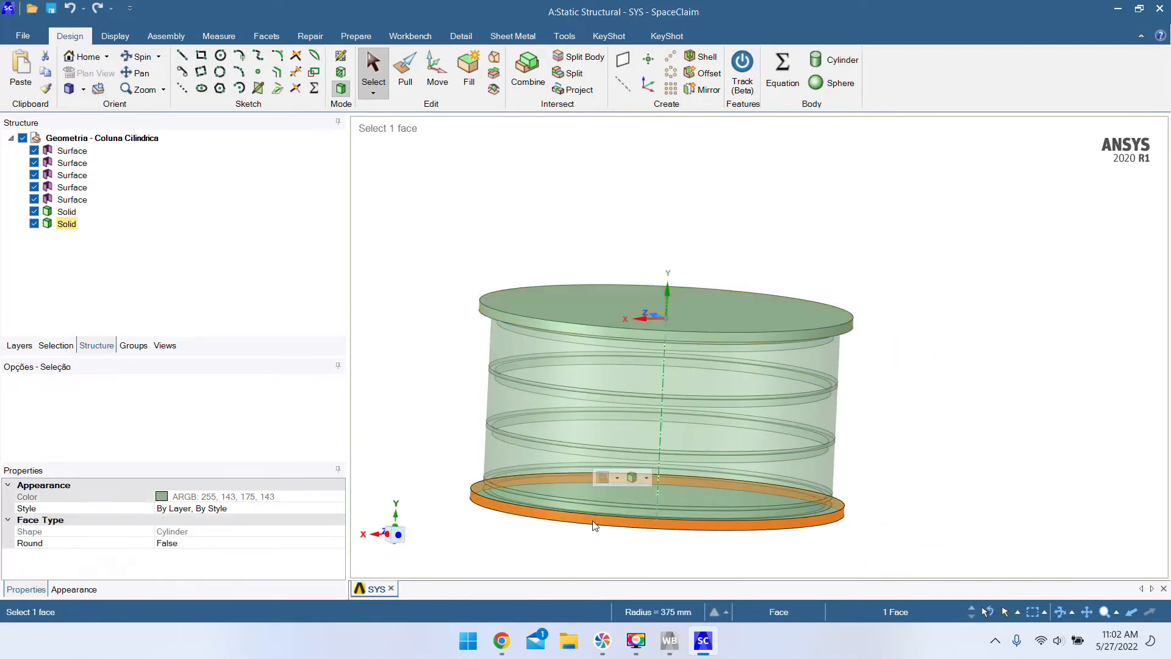
left_click(66, 225)
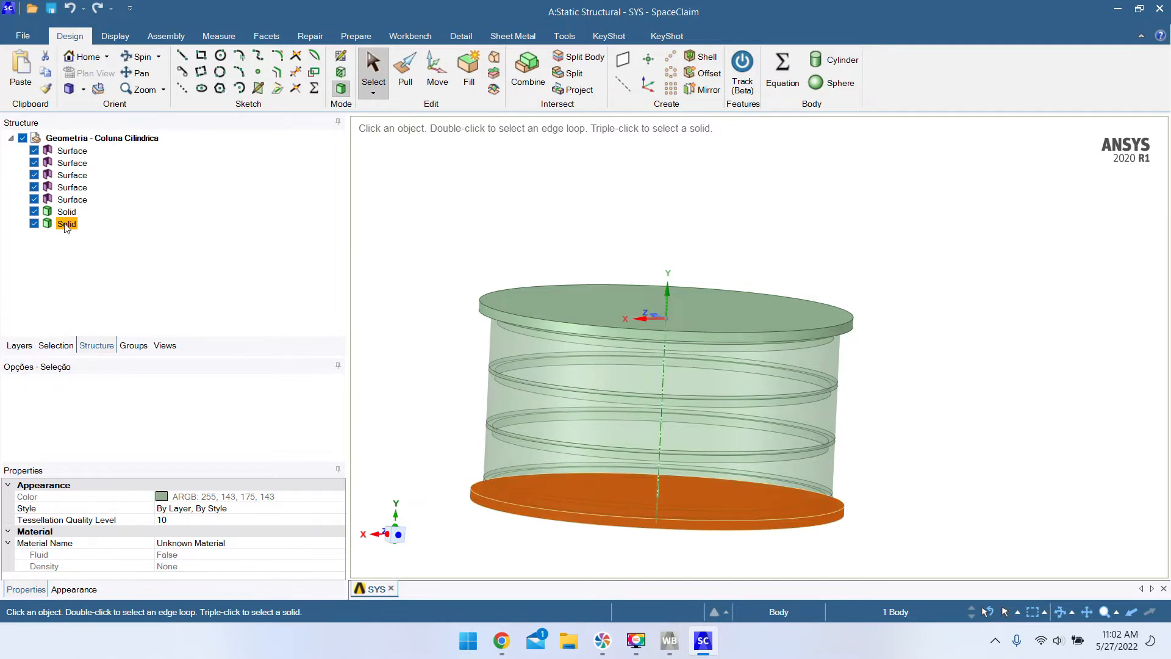
- Examine the column's cylindrical shell surface, its internal rings and where they meet the upper and lower plates
left_click(578, 363)
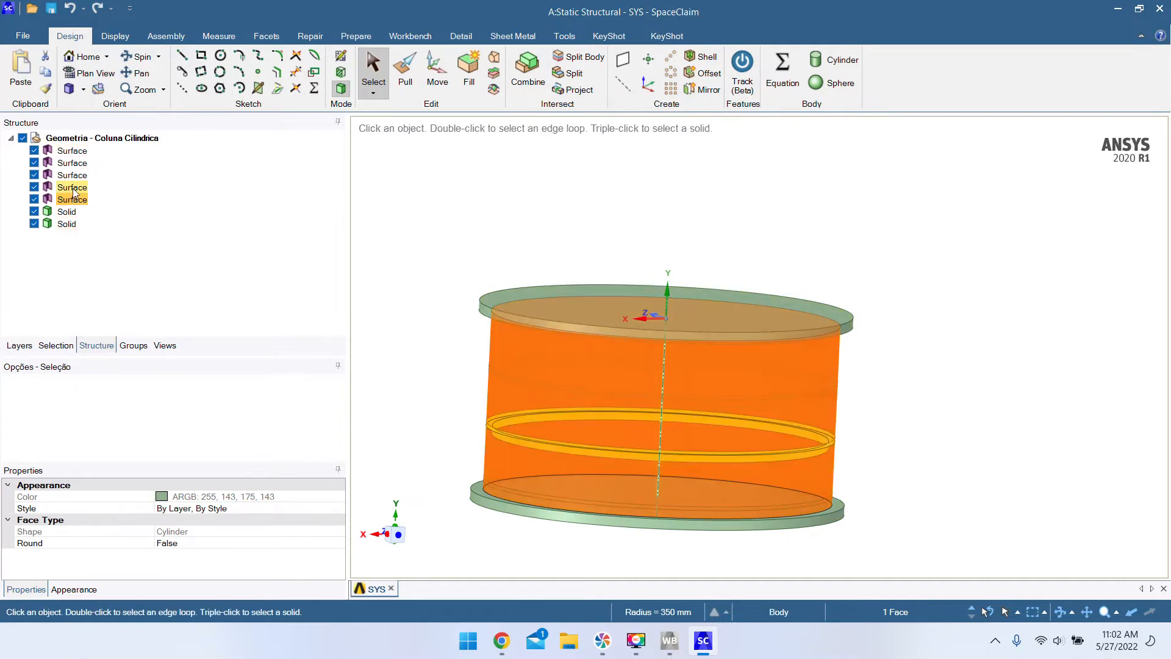
left_click(393, 273)
scroll(478, 367, "down", 3)
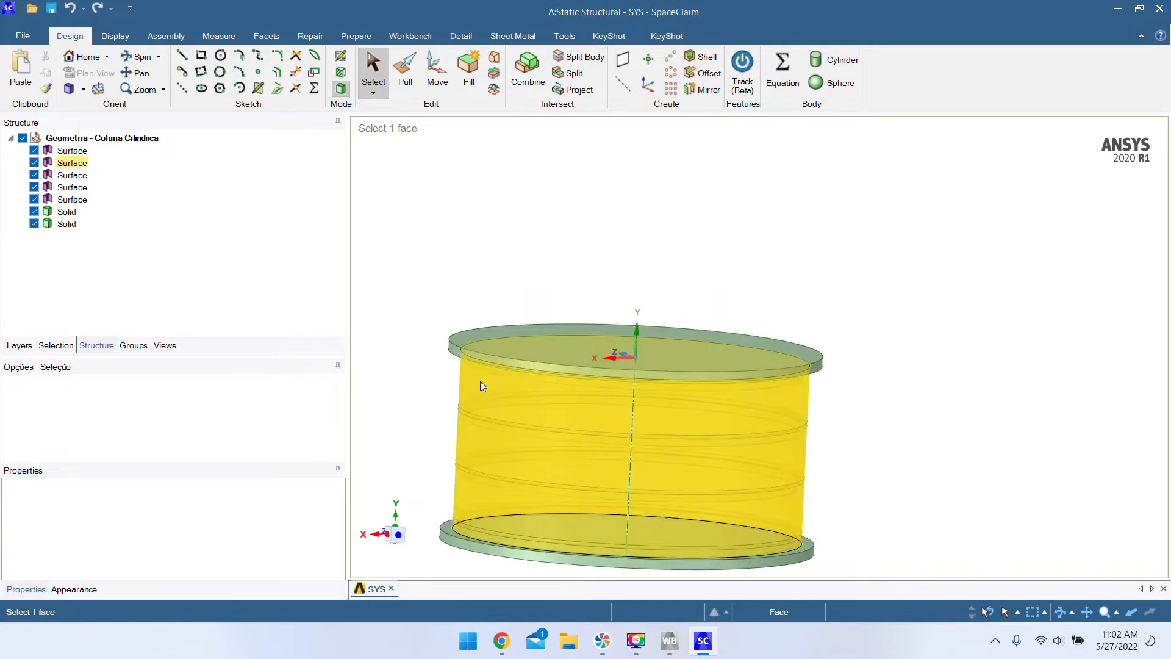
scroll(481, 380, "up", 5)
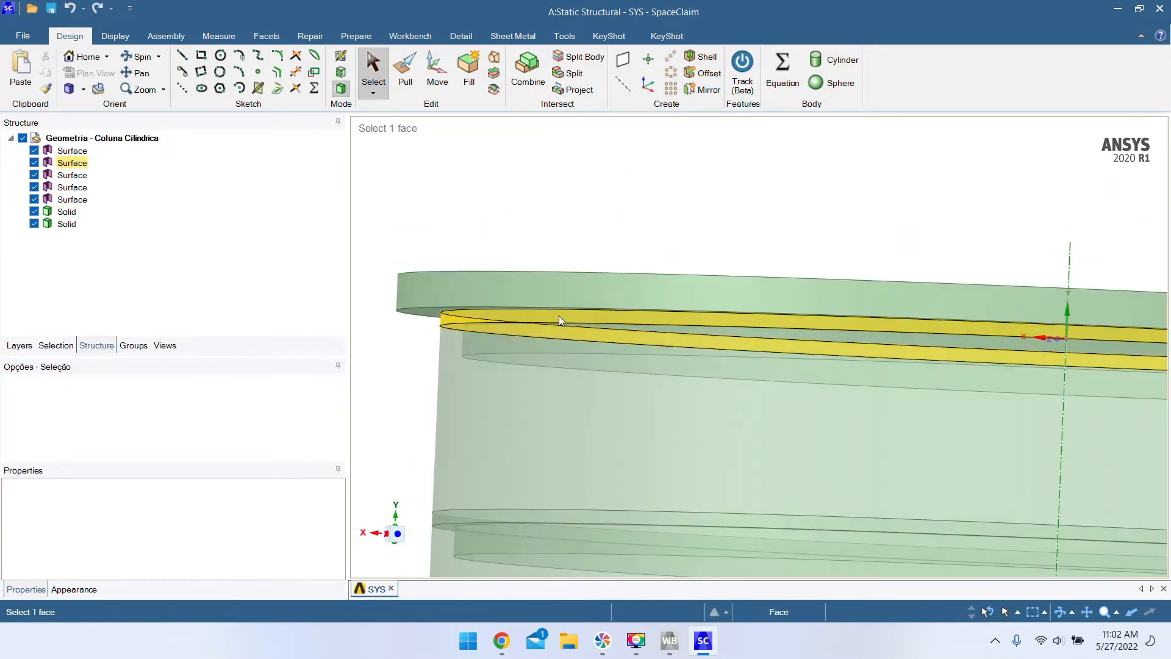
scroll(556, 348, "down", 5)
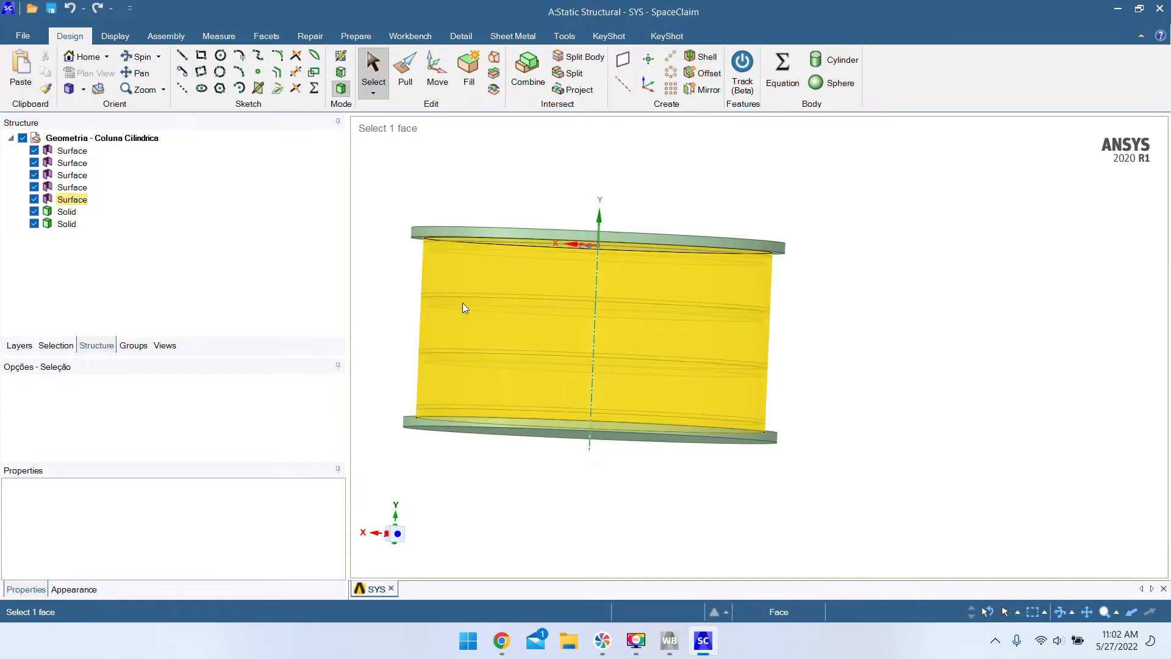
scroll(434, 409, "up", 5)
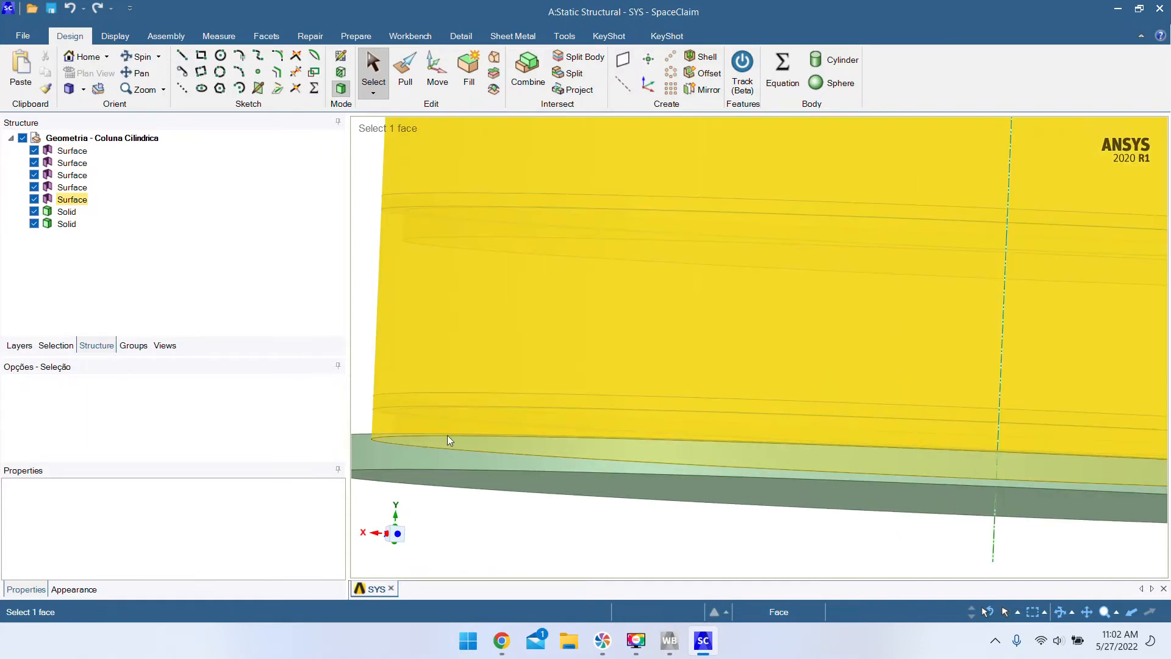
scroll(441, 429, "down", 5)
left_click(548, 432)
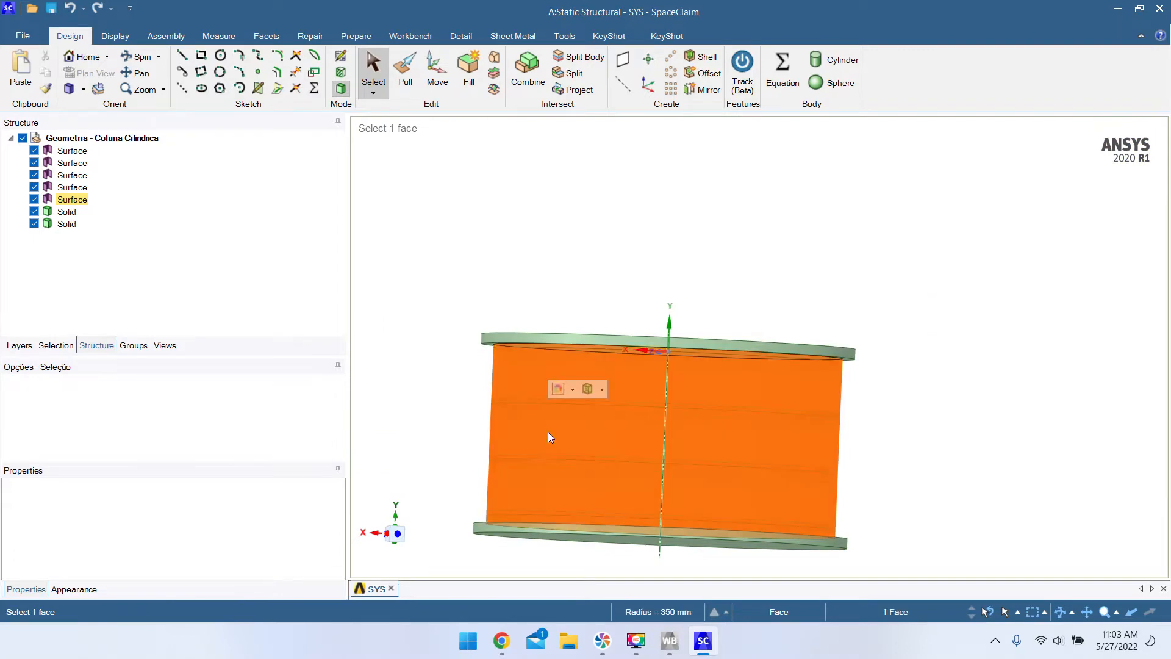
- Hide the cylindrical shell surface and dismiss the physics suppression tip to inspect the profile of the internal rings
left_click(34, 199)
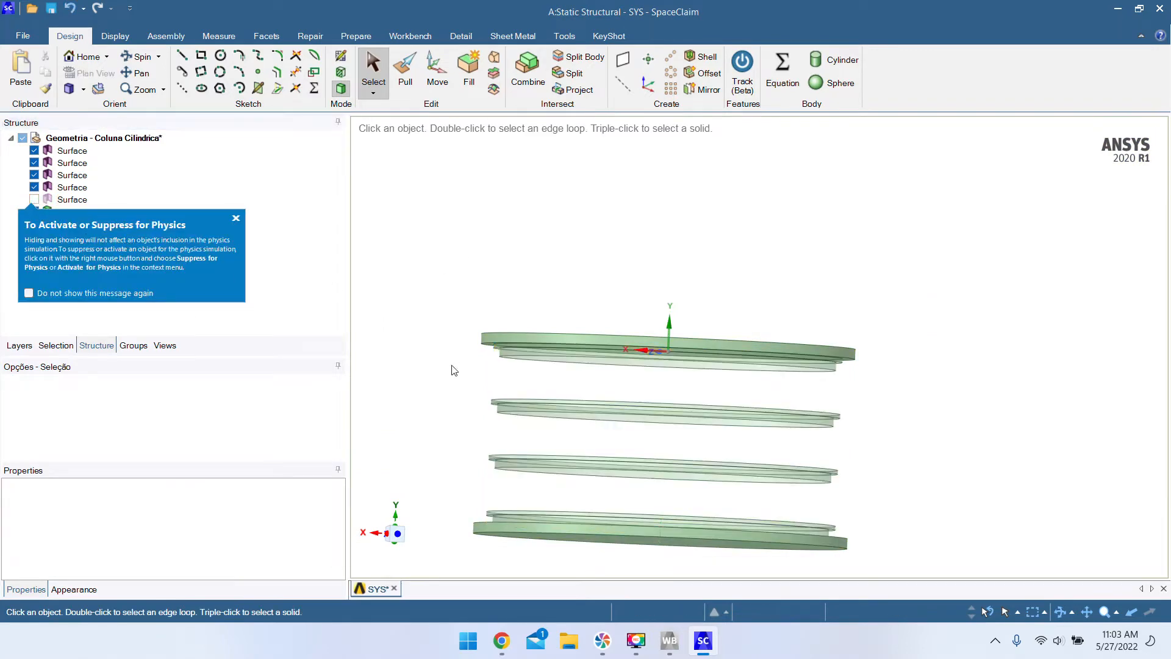
left_click(236, 218)
scroll(509, 485, "up", 5)
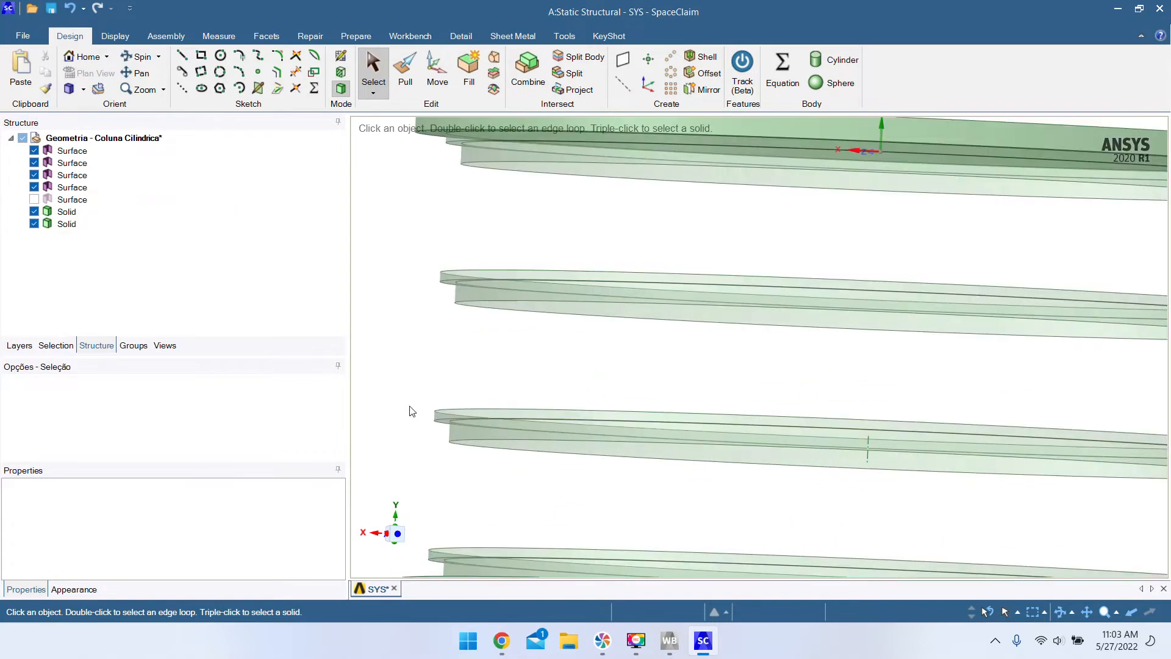
middle_click_drag(487, 429, 429, 405)
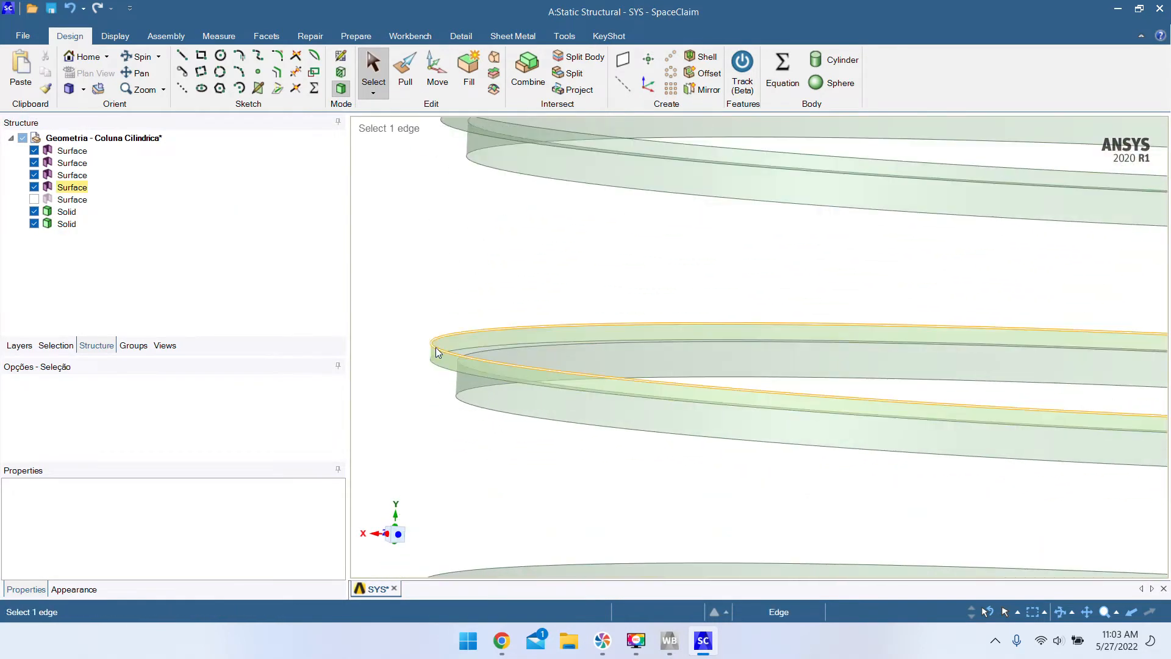
- Examine the cross-section profile of the internal rings and their arrangement between the upper and lower plates
middle_click_drag(431, 447, 413, 380)
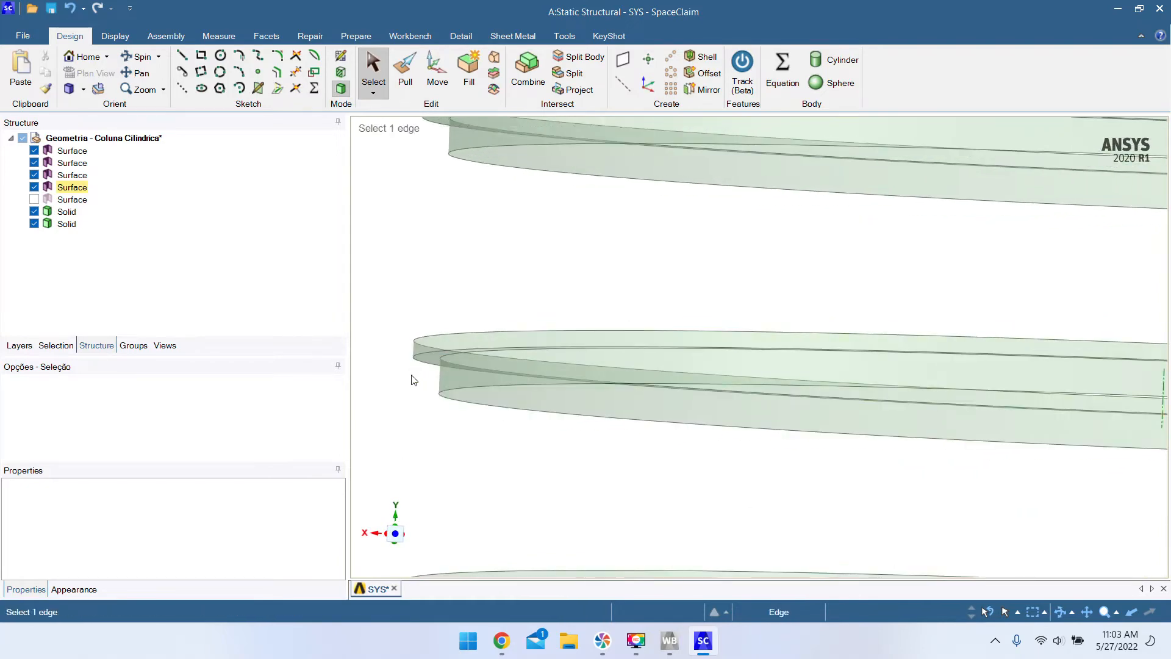
scroll(423, 459, "down", 4)
scroll(423, 394, "up", 5)
mouse_move(455, 433)
middle_mouse_down()
mouse_move(451, 421)
mouse_move(443, 437)
middle_mouse_up()
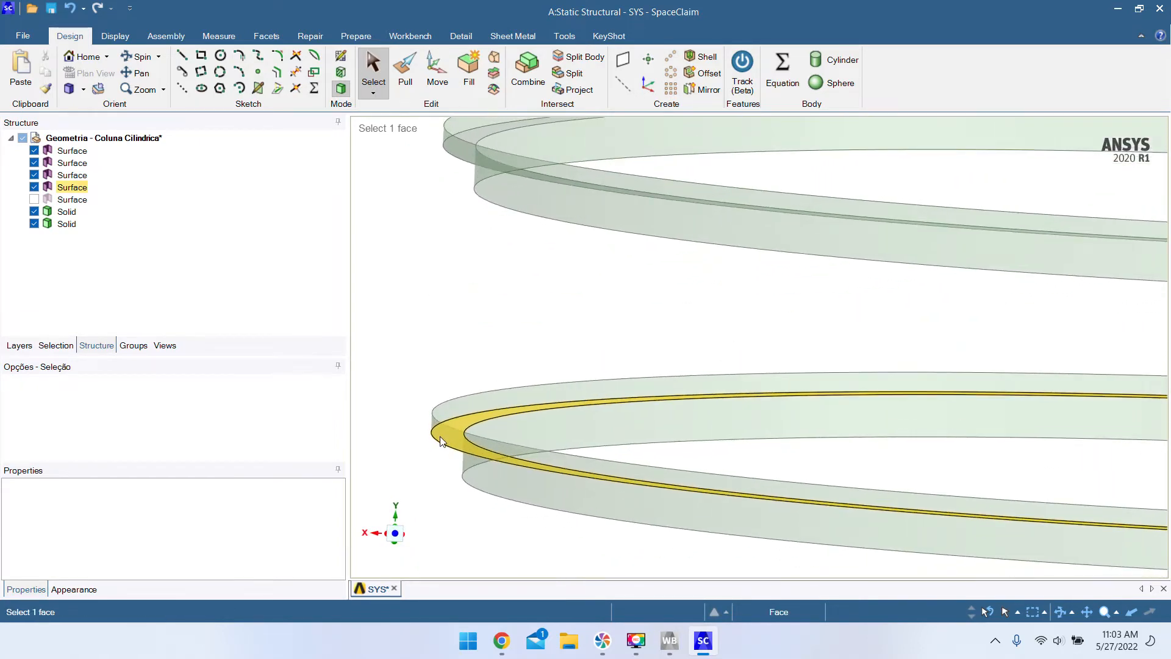
scroll(427, 410, "down", 5)
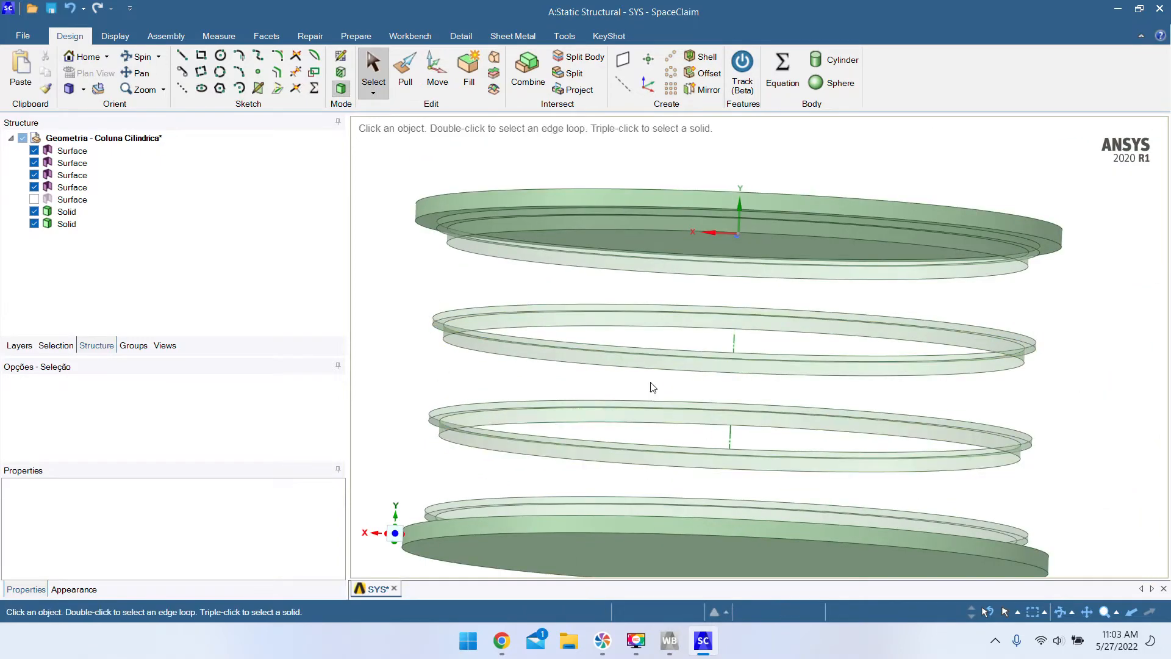
scroll(528, 327, "down", 3)
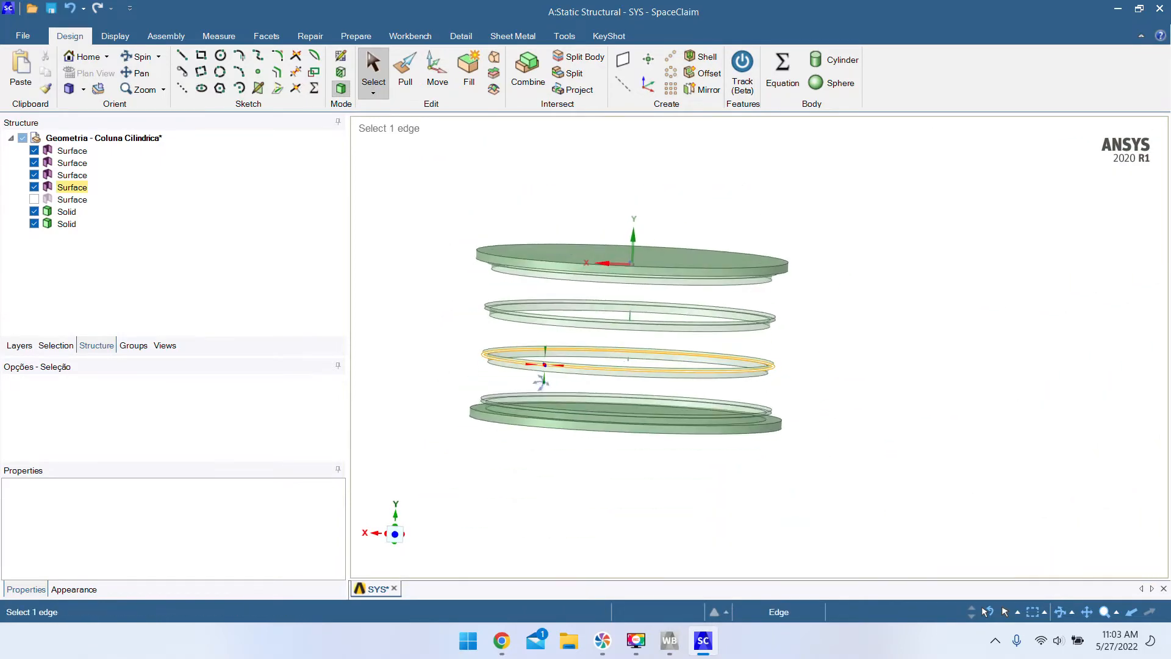
scroll(581, 434, "down", 3)
scroll(580, 434, "up", 4)
left_click(597, 452)
middle_click_drag(597, 452, 563, 427)
scroll(563, 427, "up", 4)
scroll(617, 410, "down", 6)
middle_click_drag(666, 444, 661, 455)
- Show the cylindrical shell surface again and give the bodies of the column distinct display colors
left_click(42, 199)
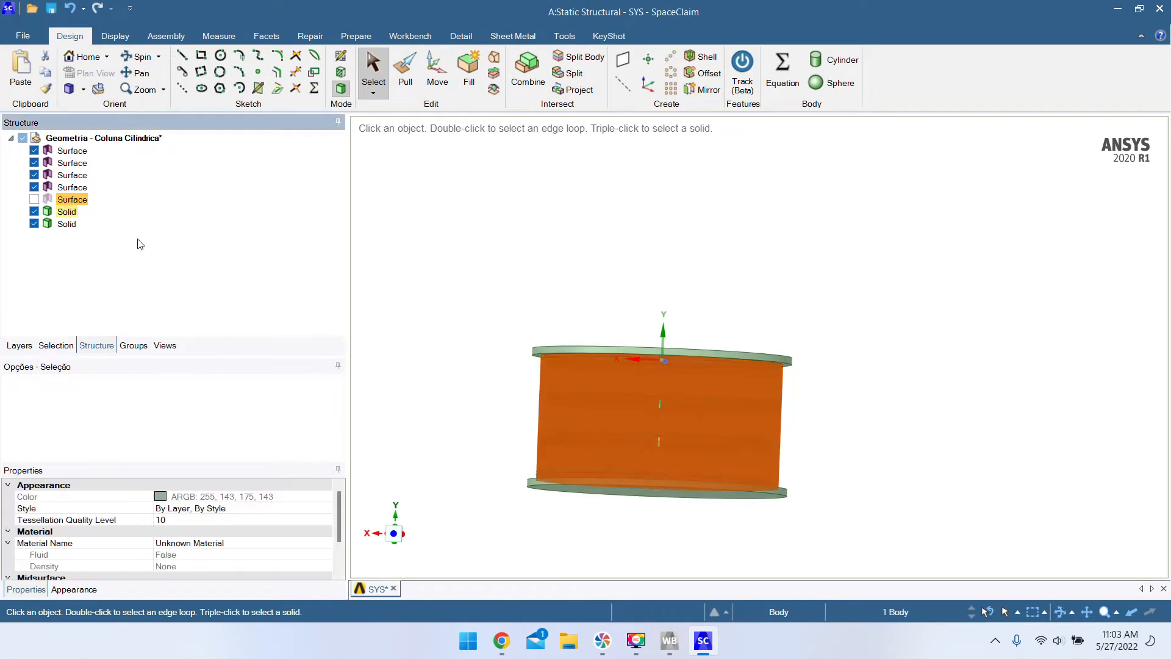
left_click(34, 199)
left_click_drag(440, 269, 868, 543)
left_click(115, 36)
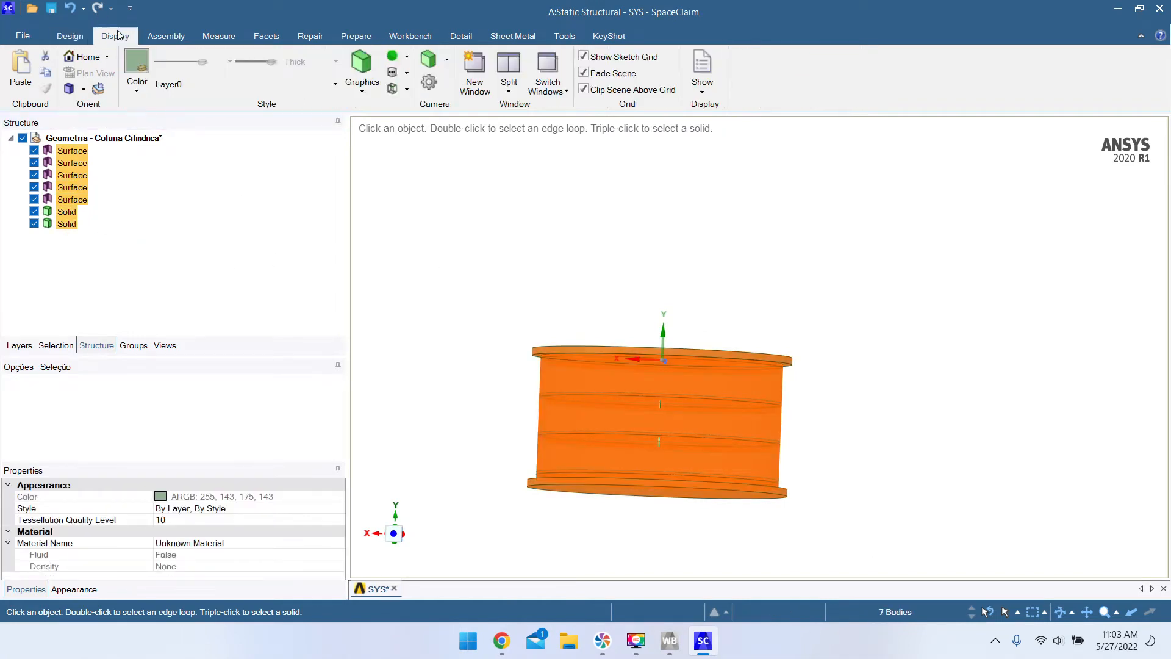
left_click(137, 72)
left_click(204, 402)
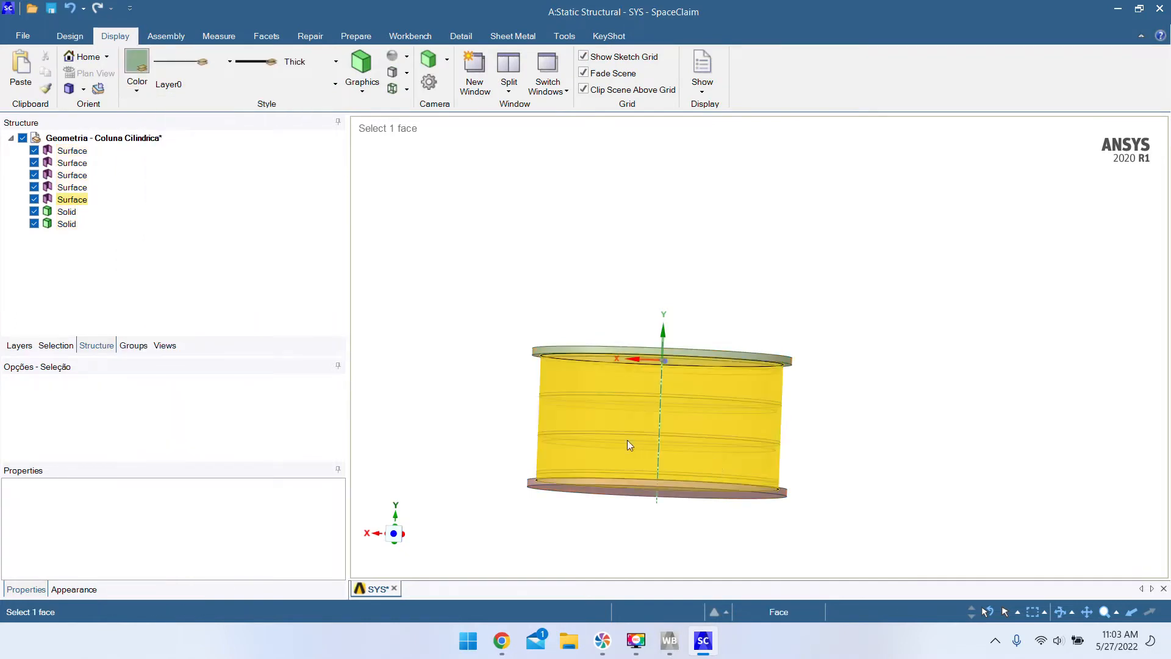
- Set the display of all surfaces and solids in the column to Opaque
left_click_drag(441, 263, 1056, 570)
left_click(807, 461)
left_click_drag(366, 294, 937, 519)
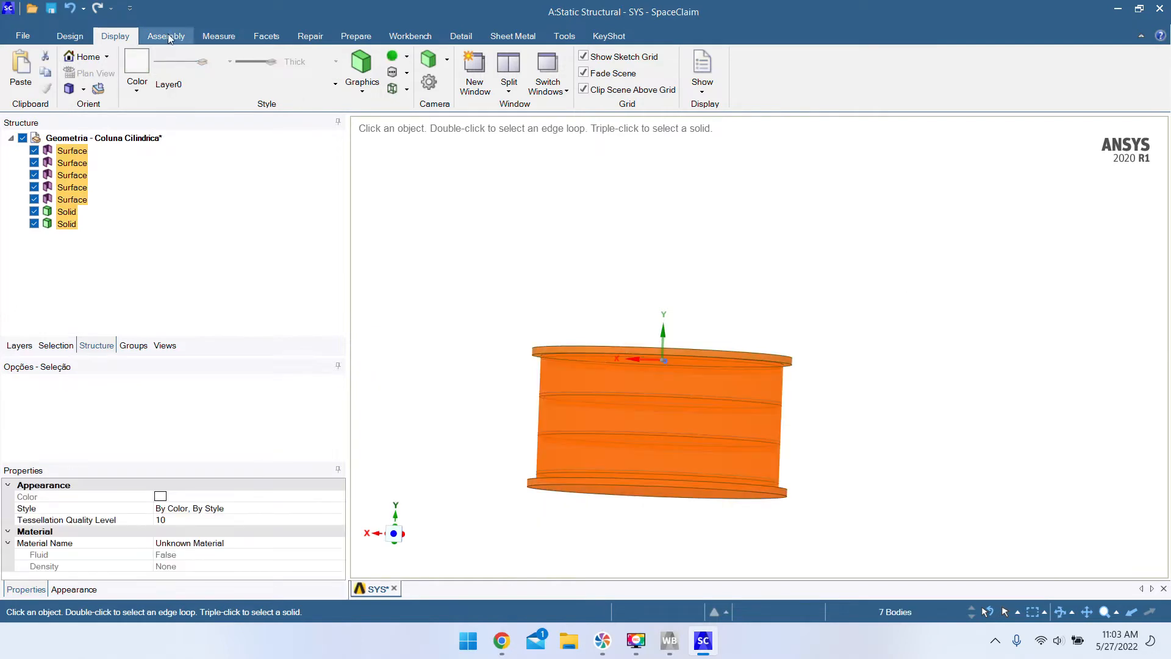
left_click(406, 72)
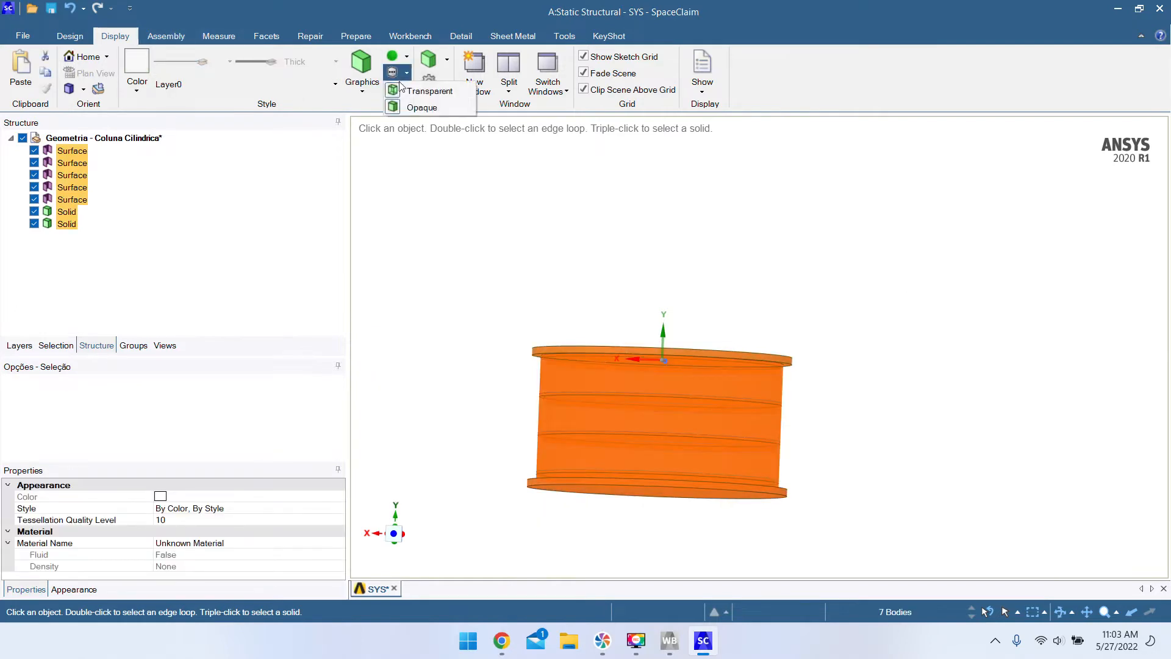
left_click(415, 111)
left_click(471, 453)
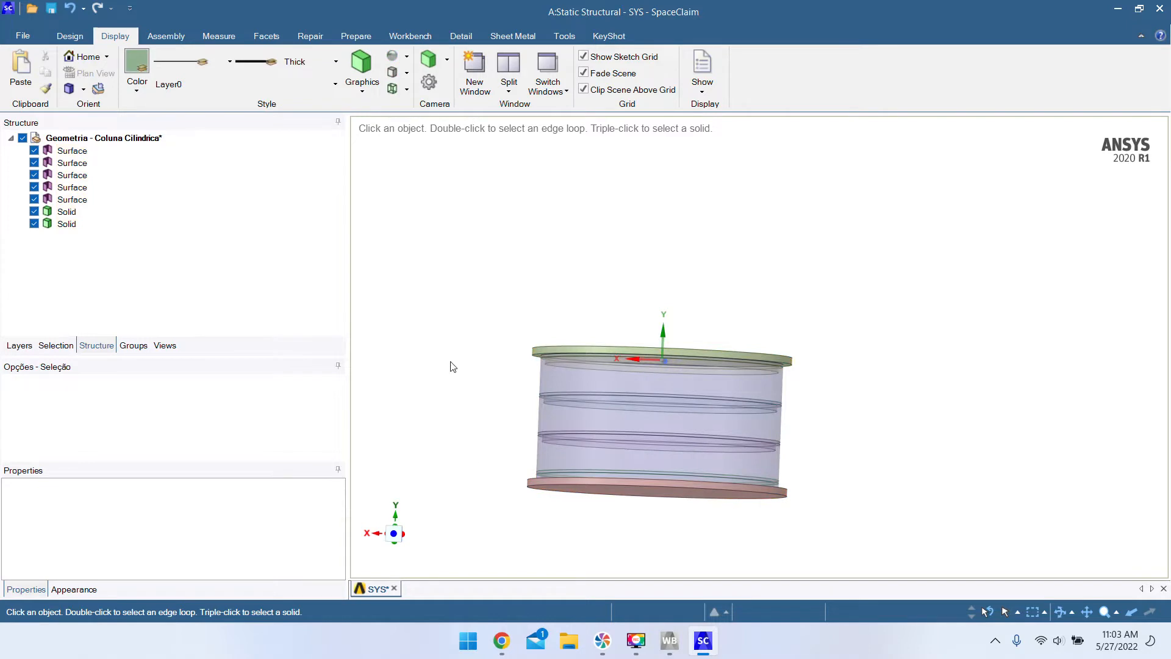
key("ctrl+a")
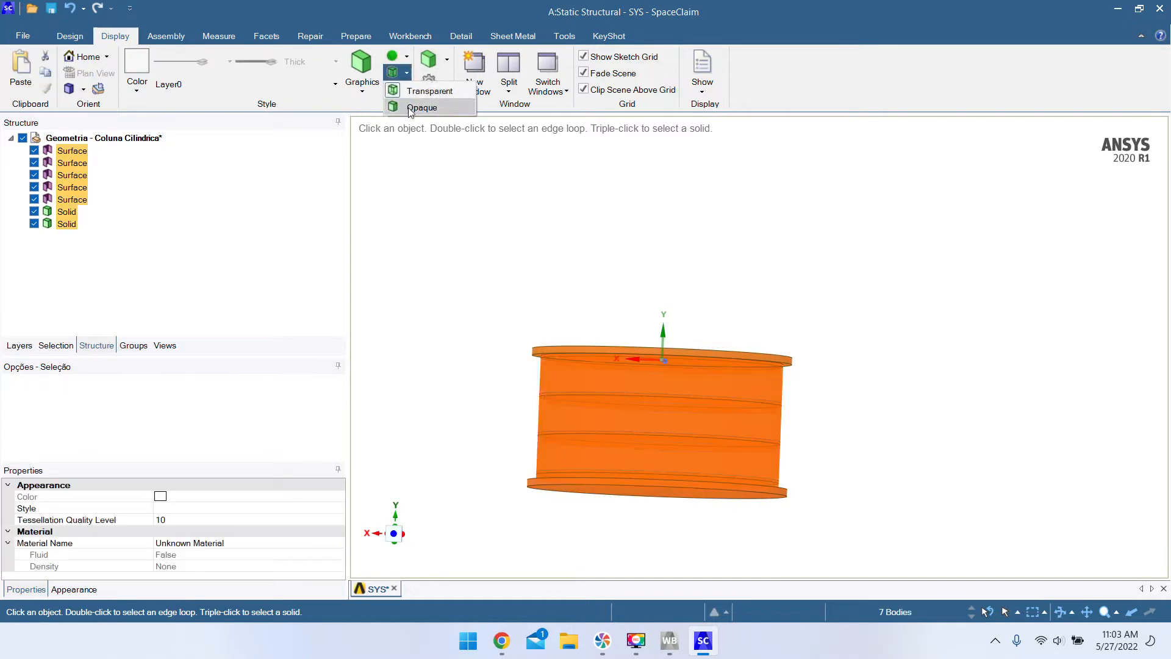
left_click(437, 366)
- Examine the recolored column's shell, rings and end plates from a slightly raised side view
scroll(613, 421, "up", 4)
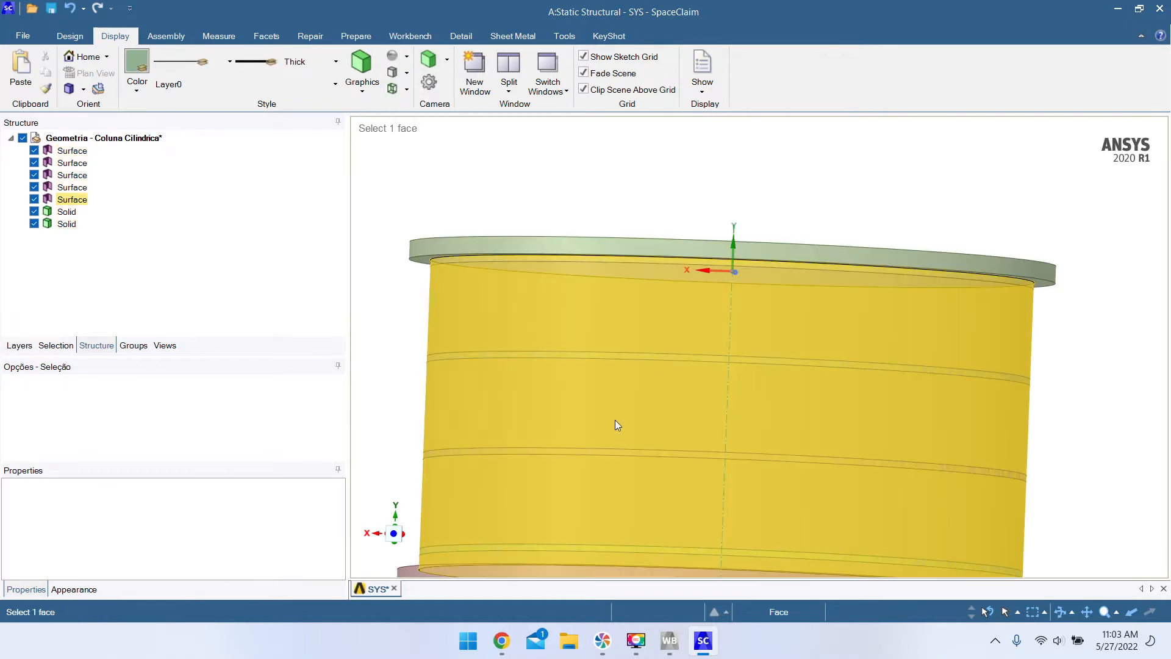
scroll(622, 247, "down", 4)
middle_click_drag(715, 335, 660, 349)
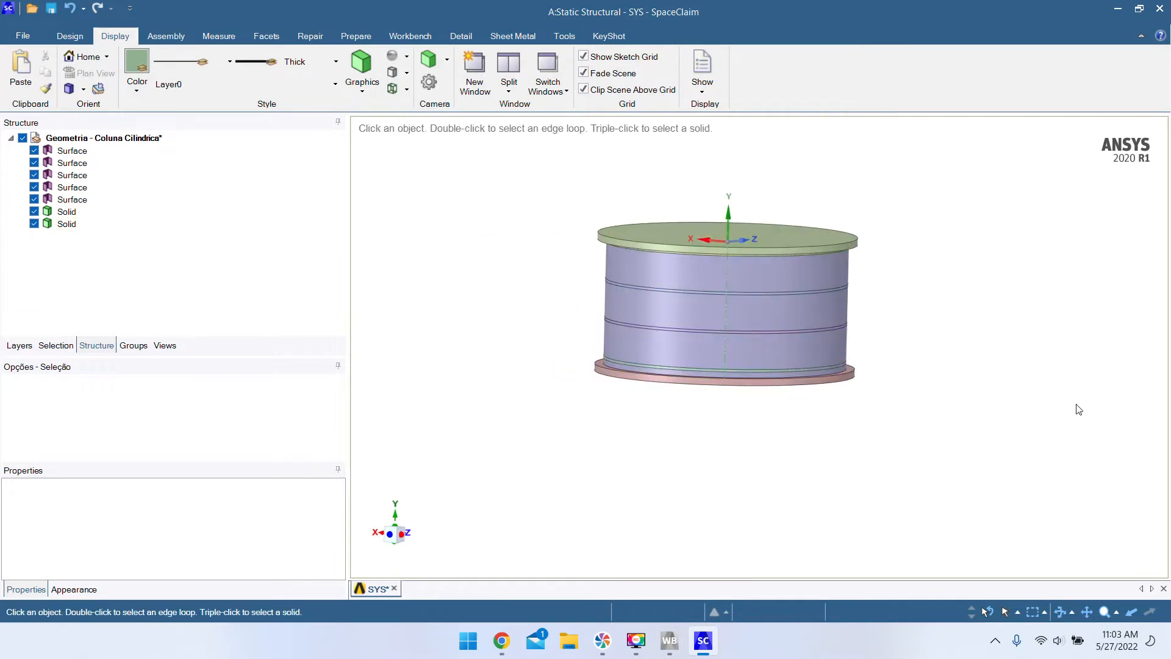
scroll(1010, 303, "up", 3)
scroll(1001, 329, "down", 1)
scroll(996, 351, "down", 2)
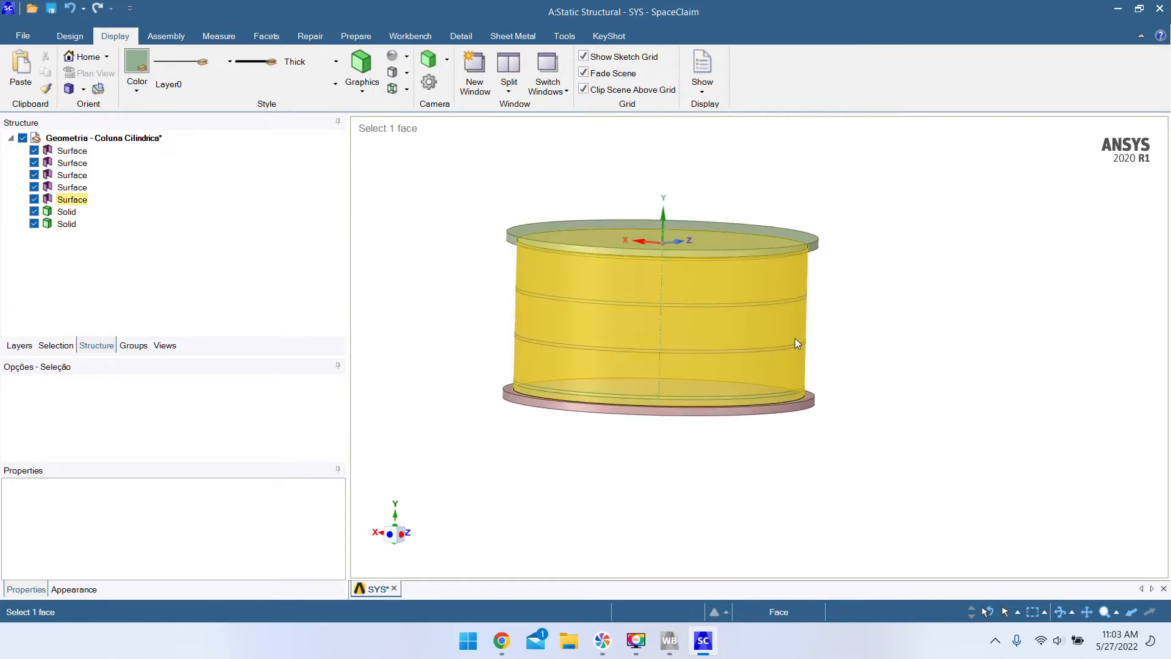
key("Escape")
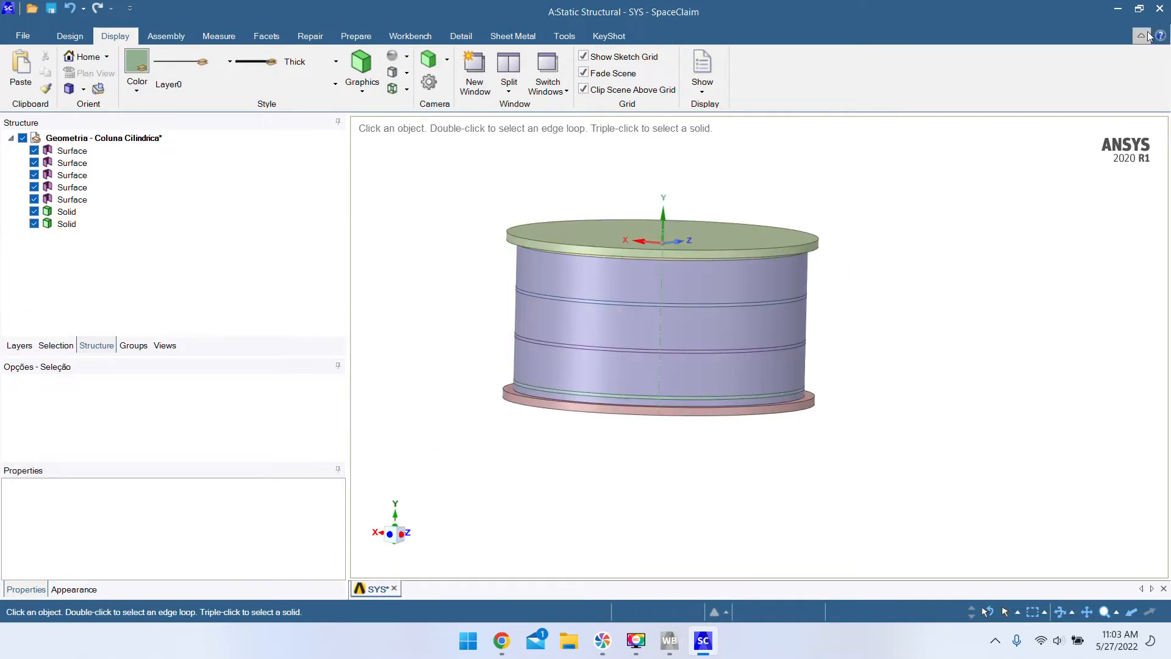
- Save the geometry, then switch to Workbench and open the Static Structural system's Model in Mechanical
key("ctrl+s")
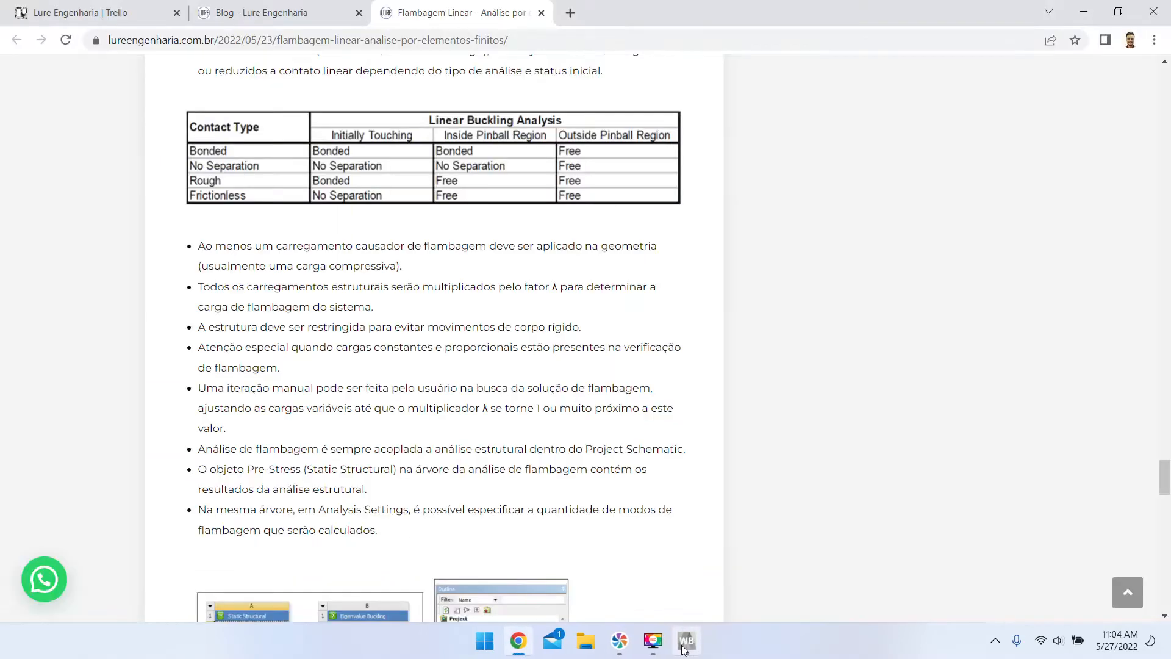
left_click(687, 651)
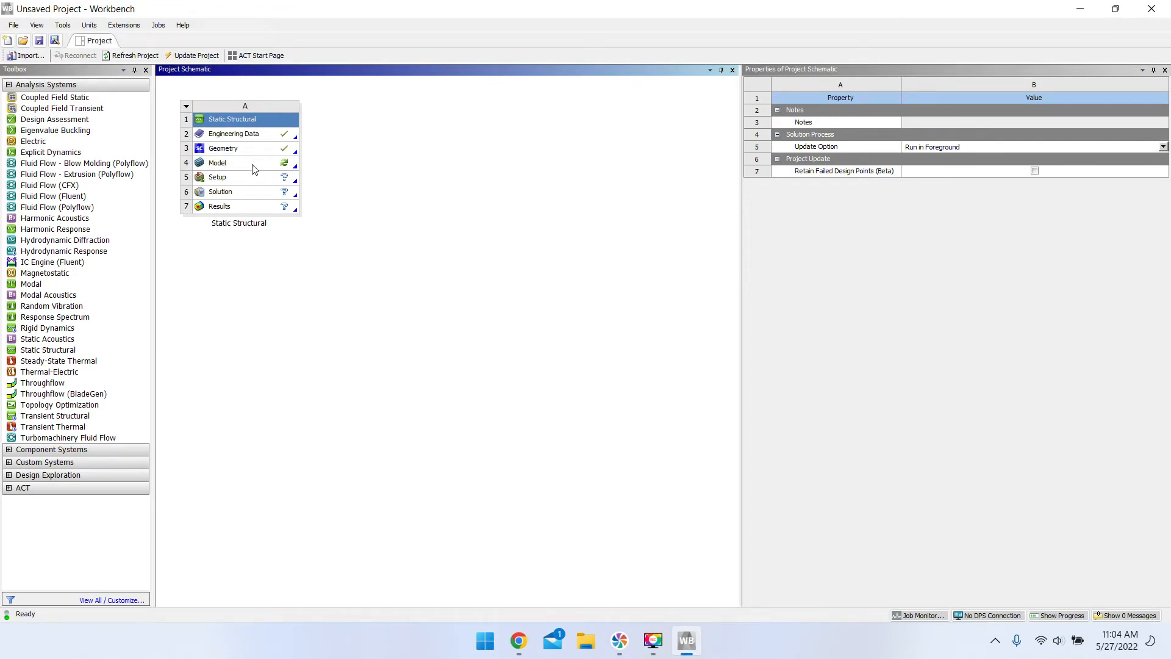
double_click(254, 169)
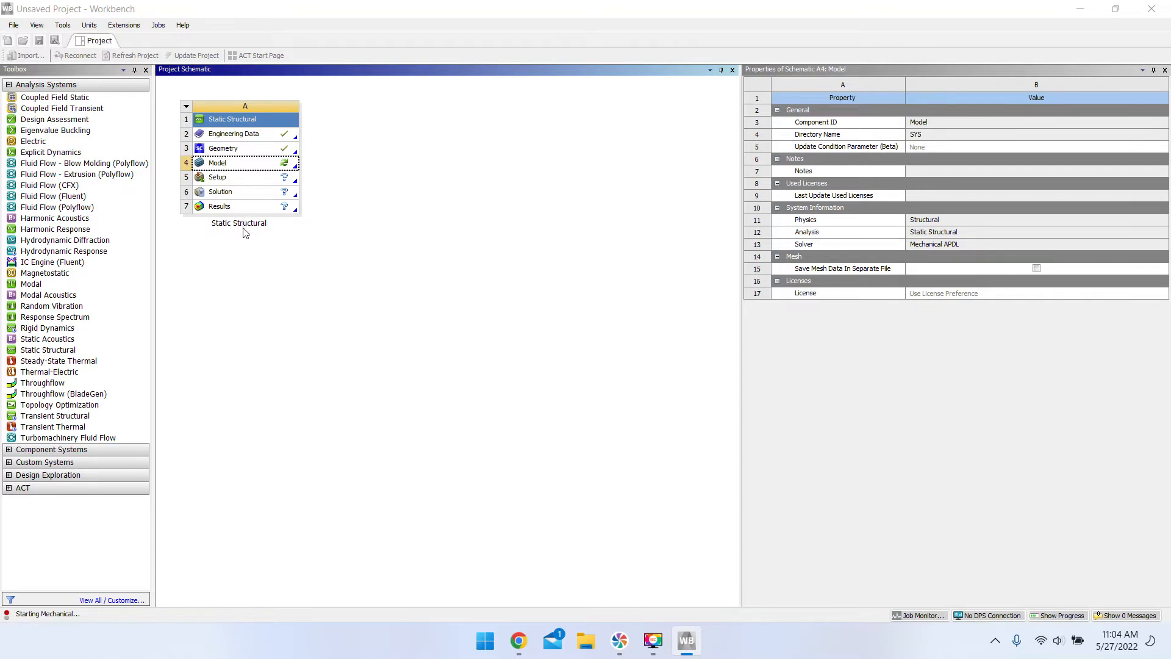
left_click(56, 119)
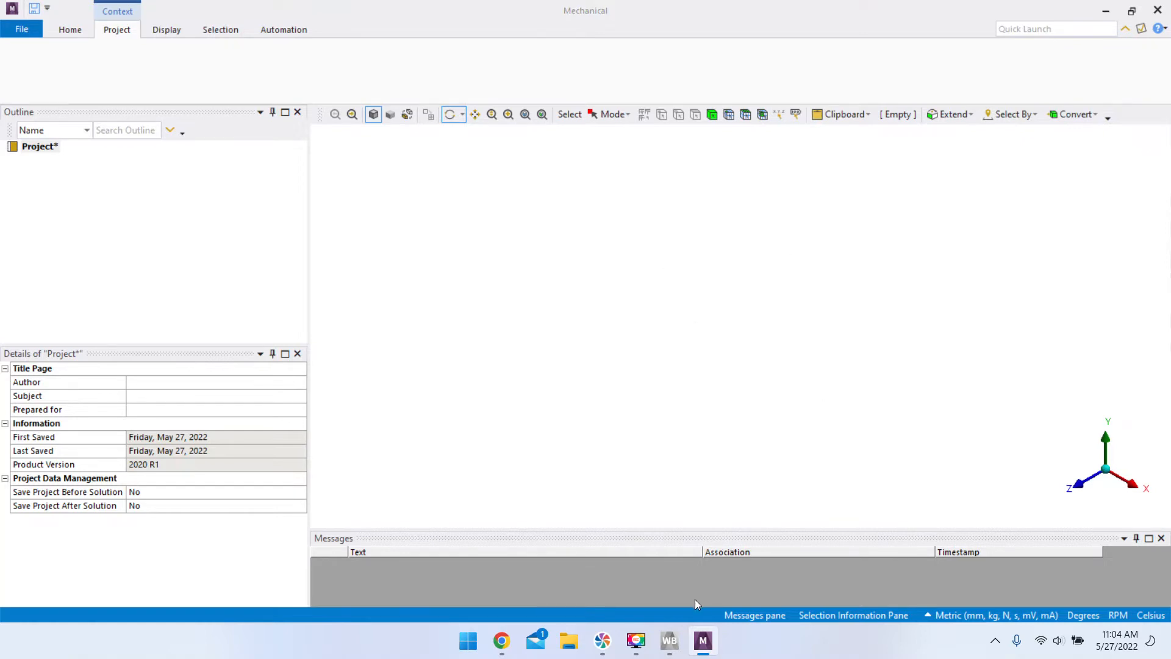
left_click(675, 650)
left_click(701, 651)
- Switch to Chrome and review the article's sections on solution information, buckling modes and load multipliers
left_click(502, 641)
scroll(598, 439, "down", 10)
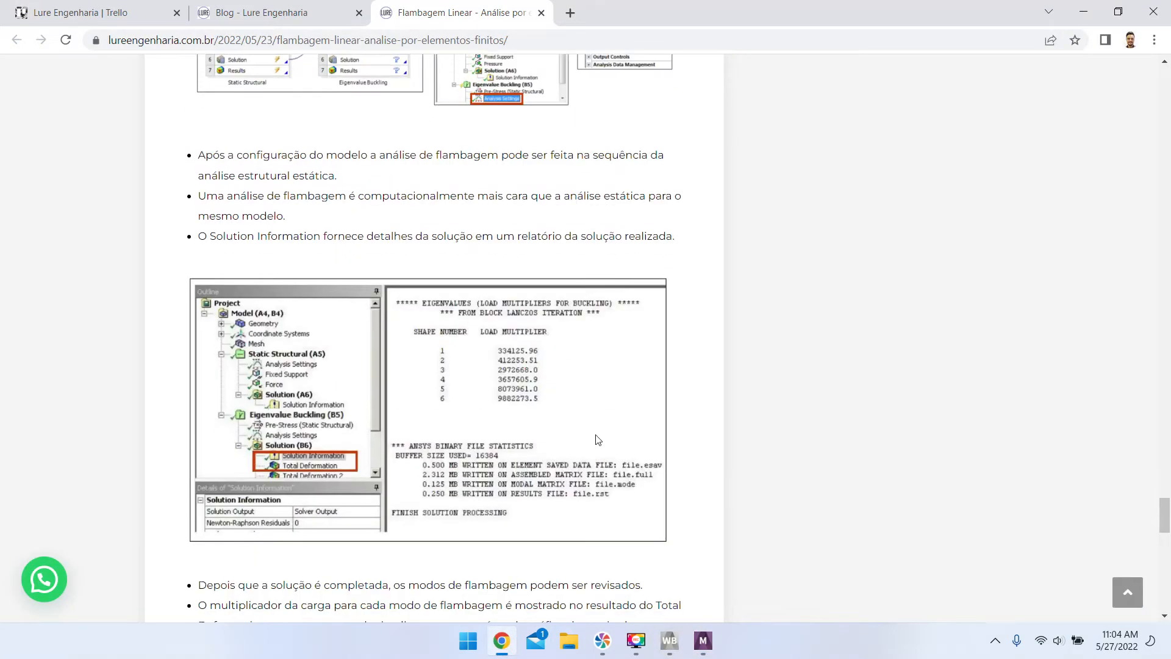
scroll(598, 455, "down", 7)
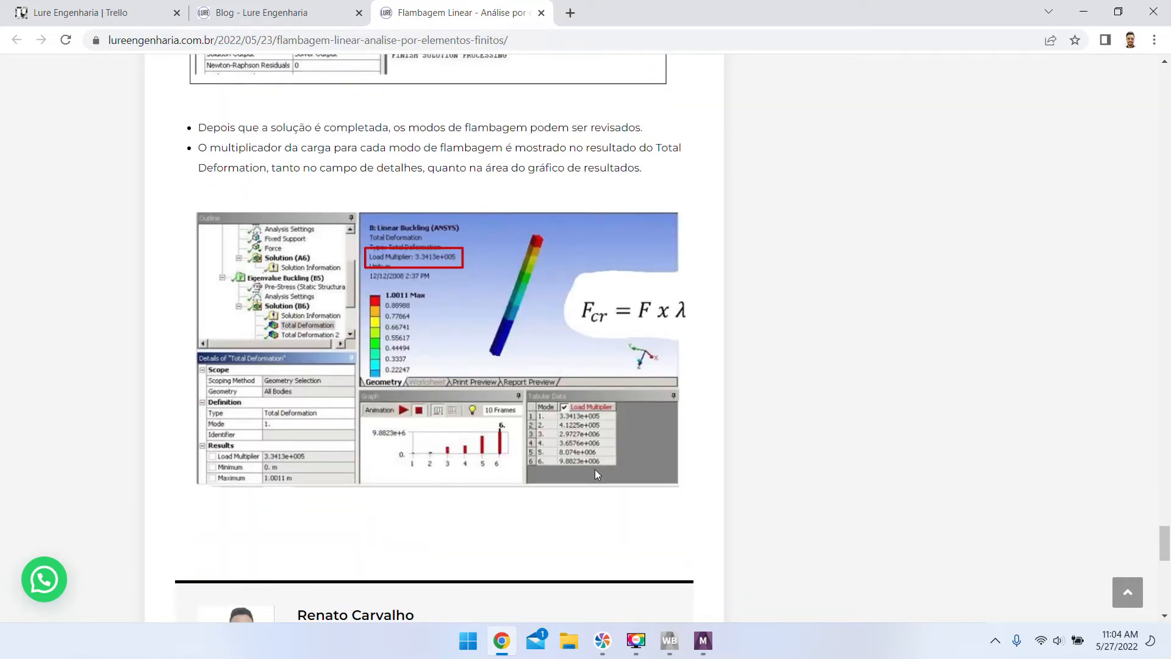
scroll(594, 475, "up", 6)
scroll(619, 589, "up", 2)
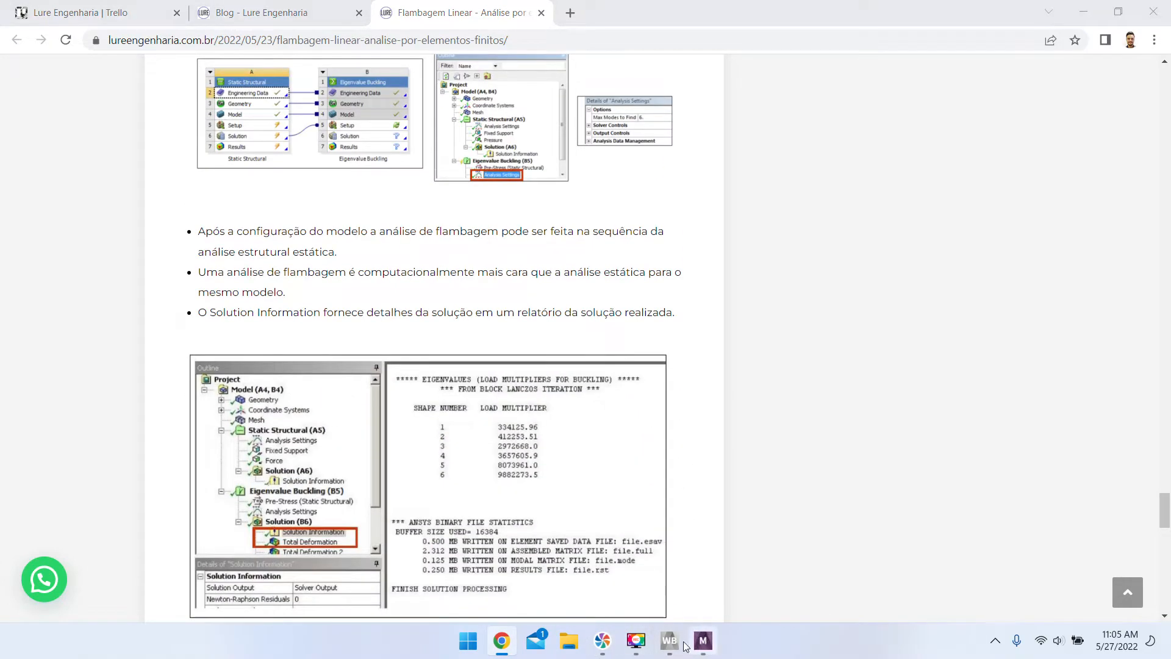
- Switch to Mechanical and inspect which of the two solid bodies is the column's upper plate and which is the lower
left_click(703, 641)
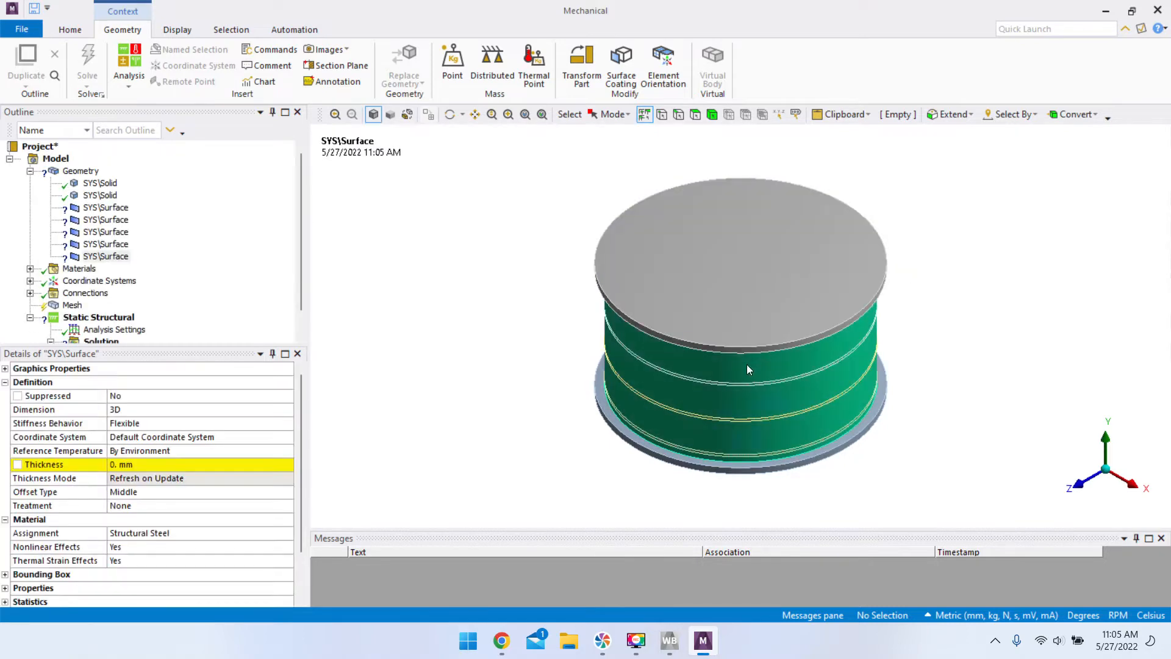
scroll(741, 372, "up", 3)
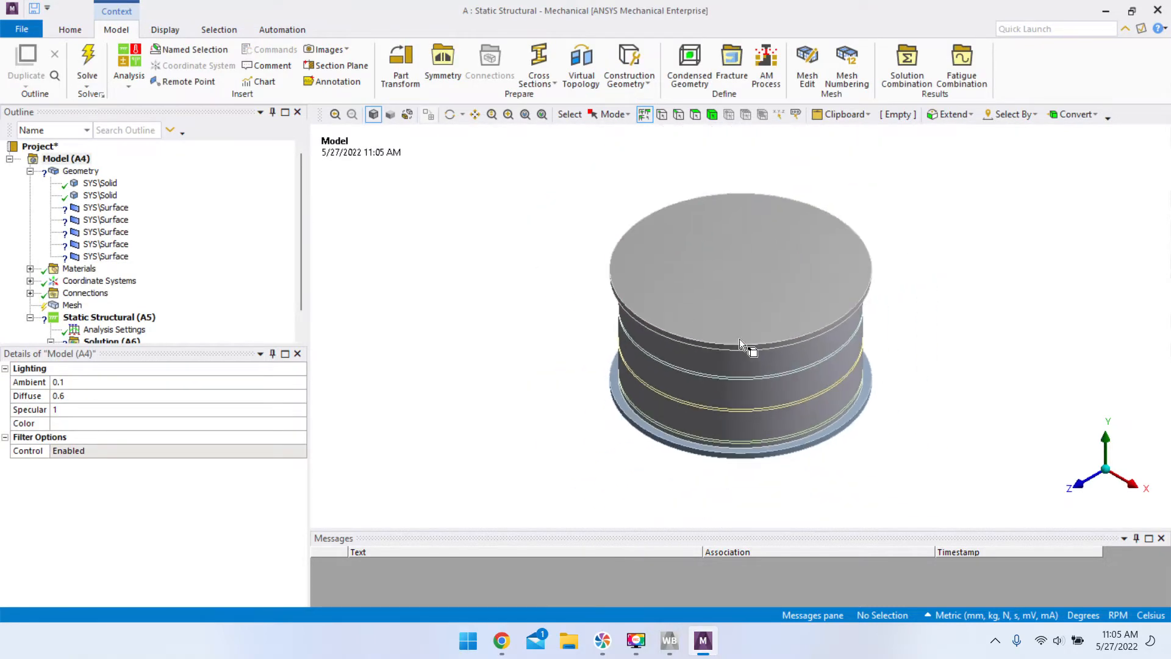
middle_click_drag(767, 364, 630, 303)
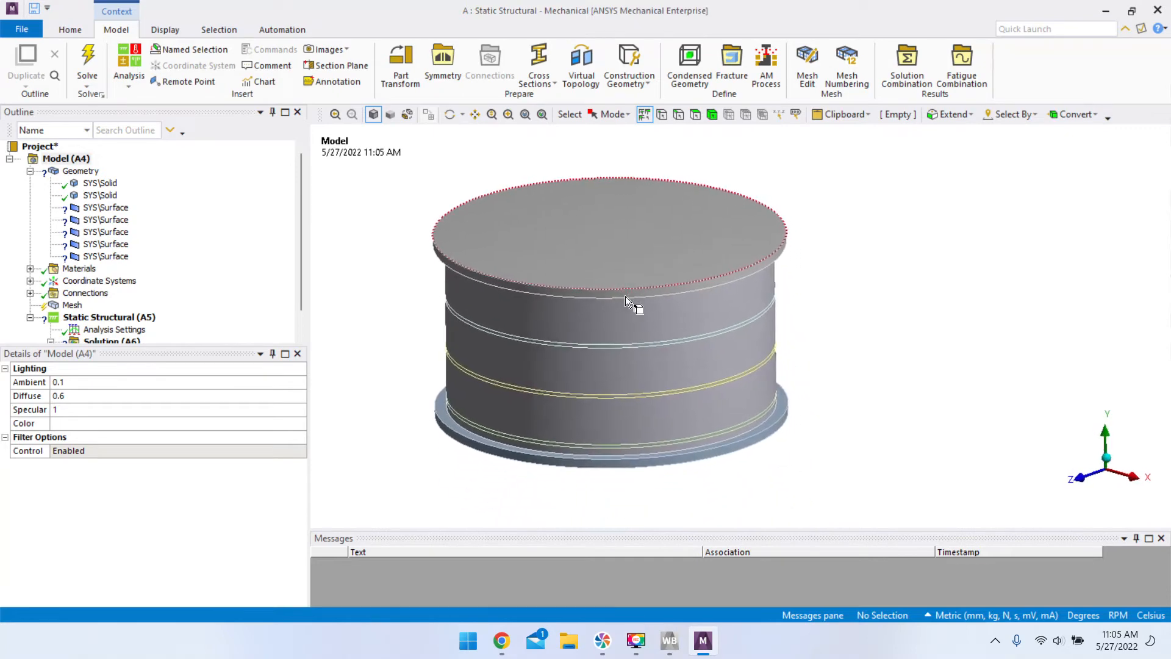
left_click(91, 185)
left_click(94, 196)
left_click(96, 184)
left_click(97, 196)
left_click(99, 186)
left_click(98, 195)
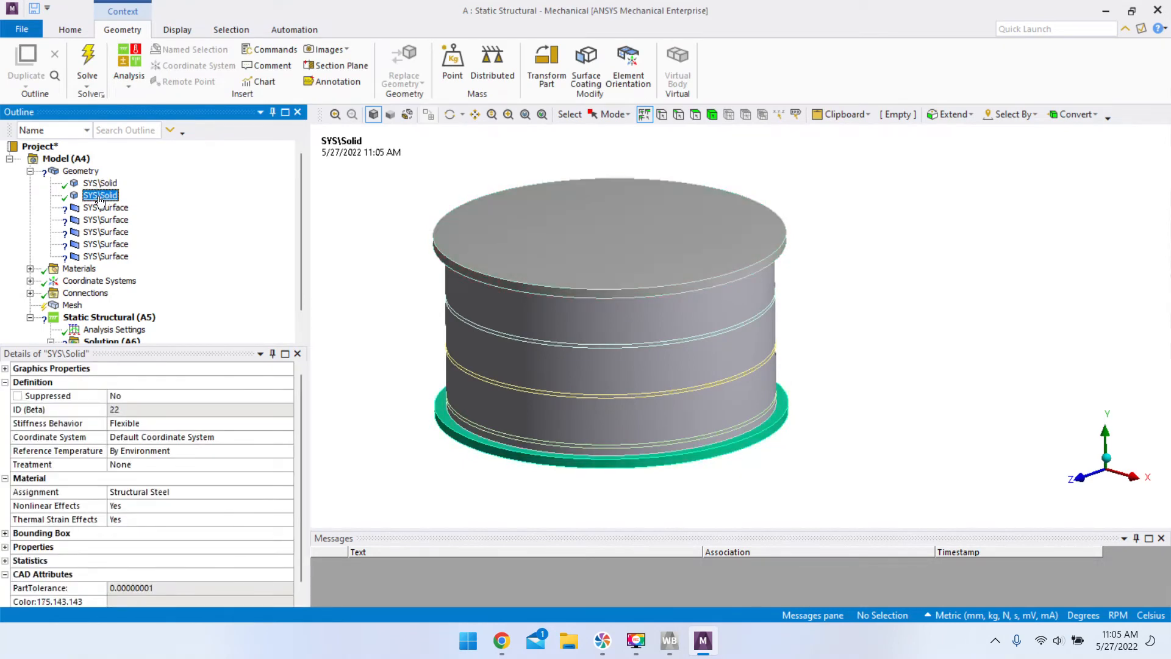
- Assign the Aluminum Alloy material to both solid end plates together
left_click(100, 185)
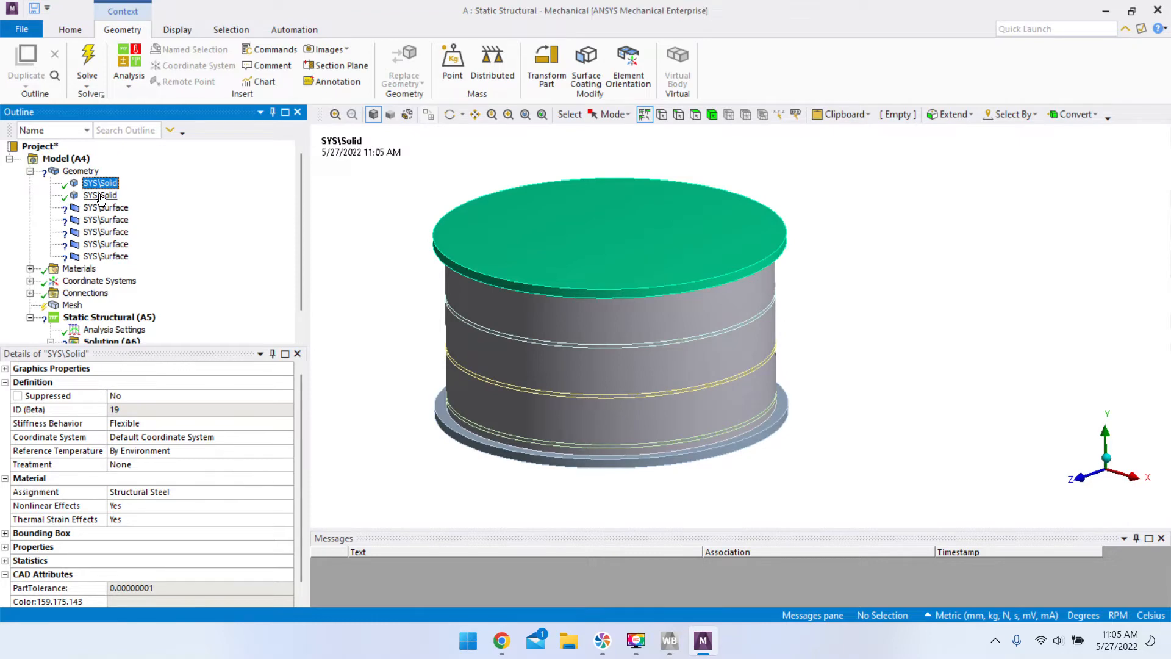
left_click(100, 195, "ctrl")
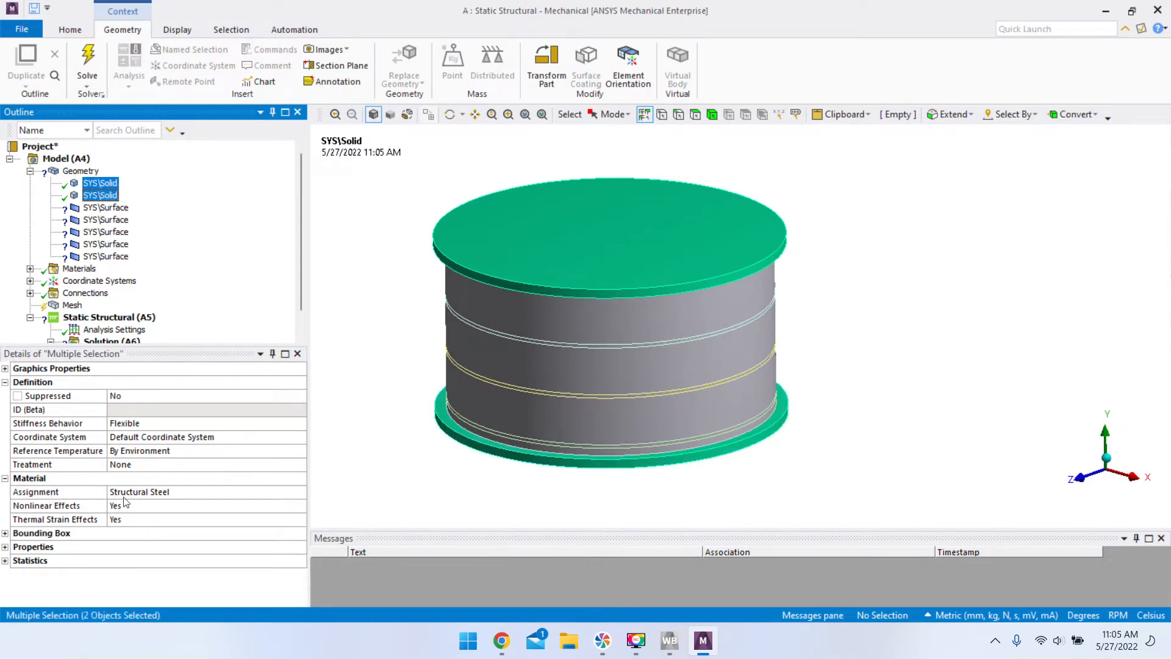
left_click(221, 496)
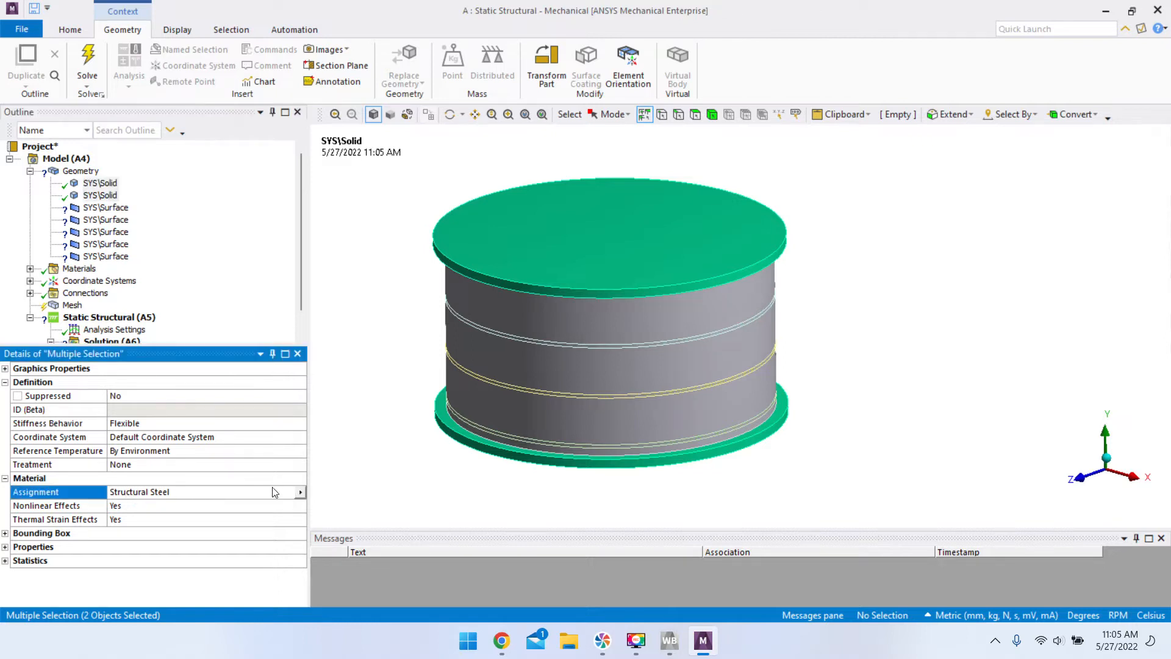
left_click(300, 494)
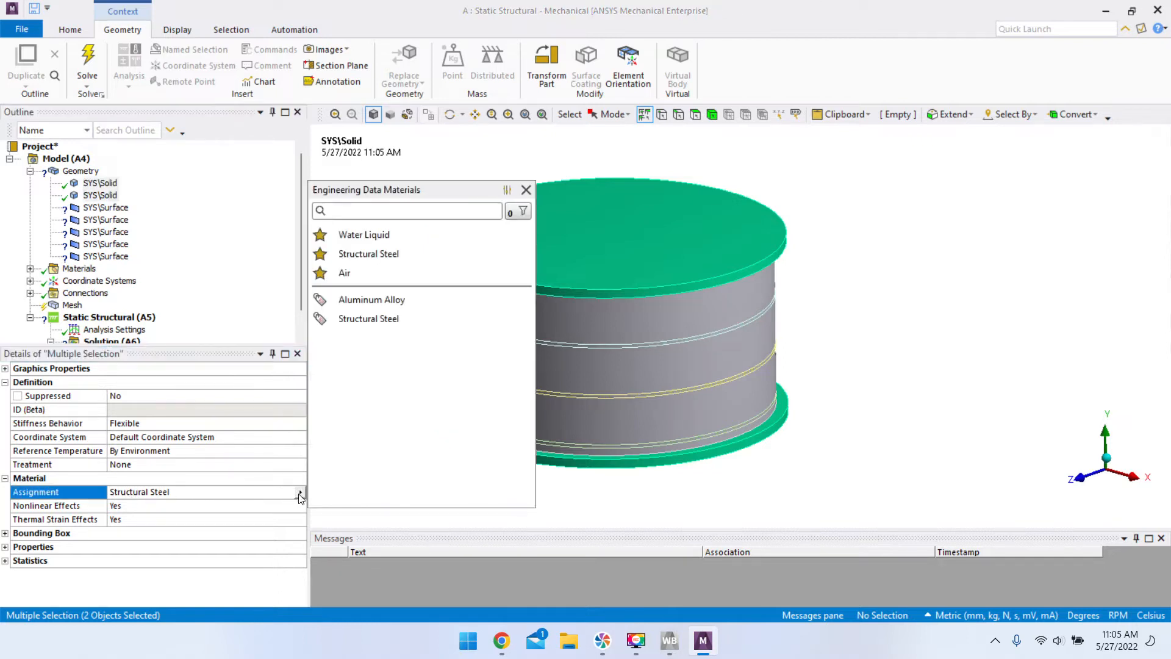
left_click(374, 300)
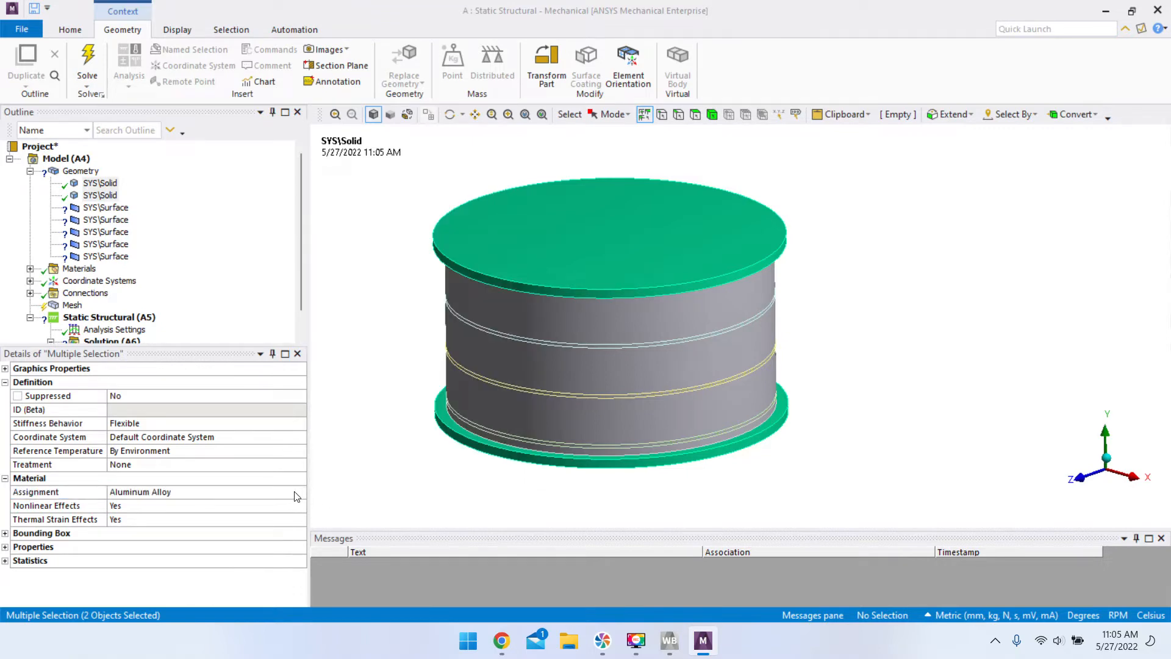
- Inspect the five surface bodies one by one to identify the internal rings and the cylindrical shell
left_click(120, 209)
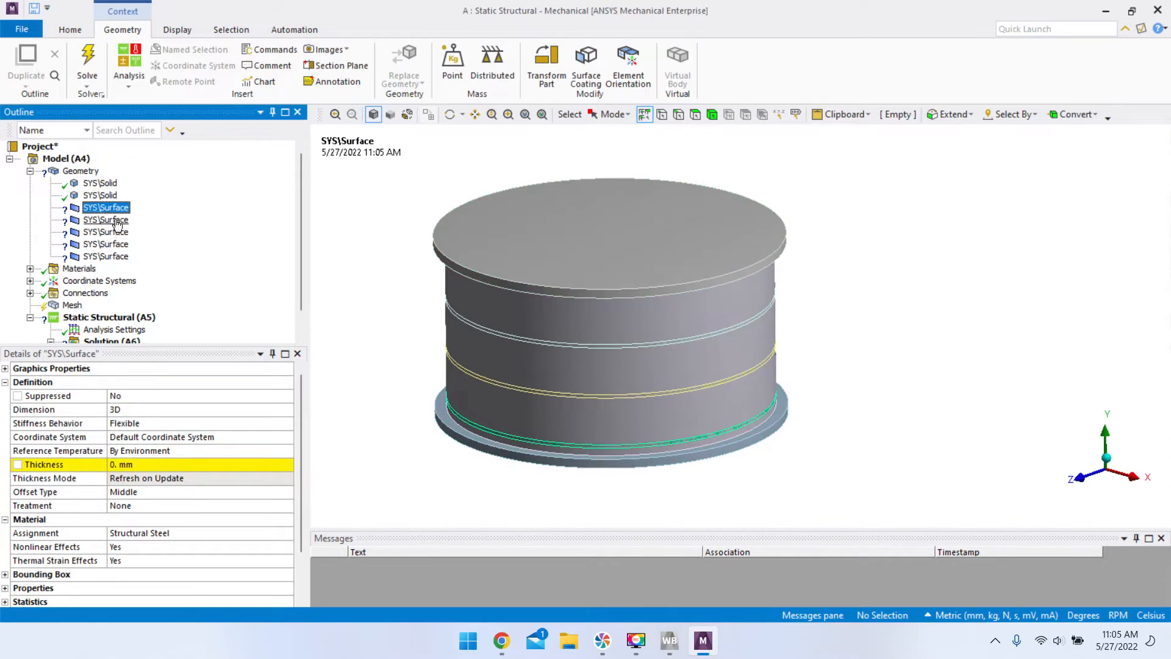
left_click(118, 222)
left_click(118, 231)
left_click(118, 244)
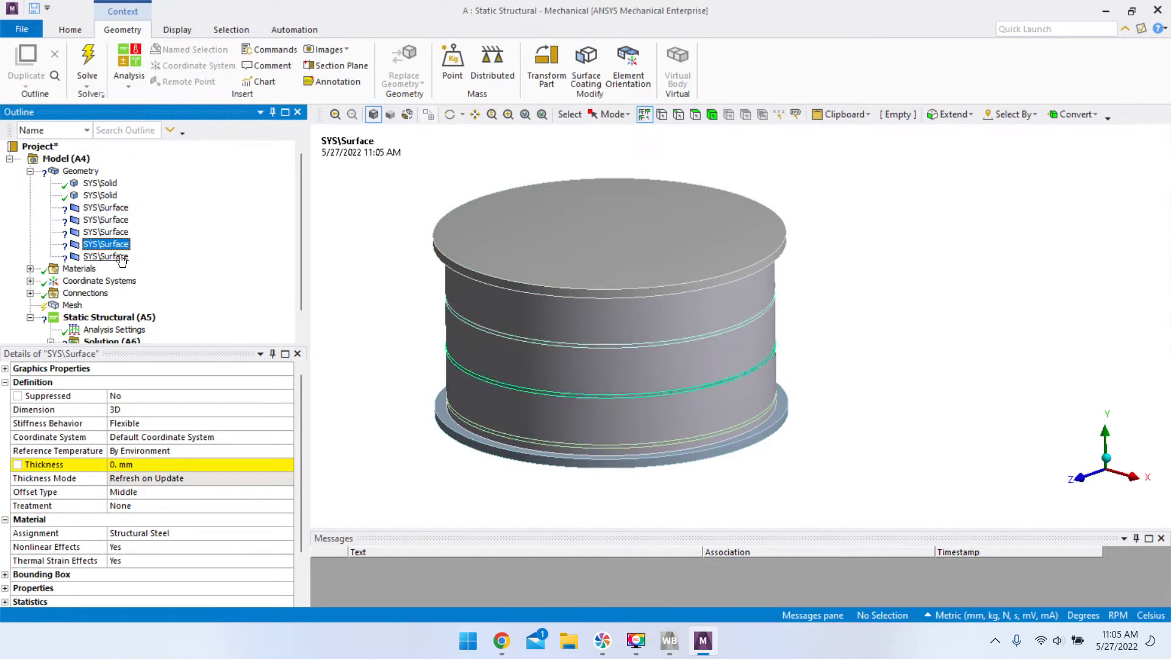
left_click(121, 256)
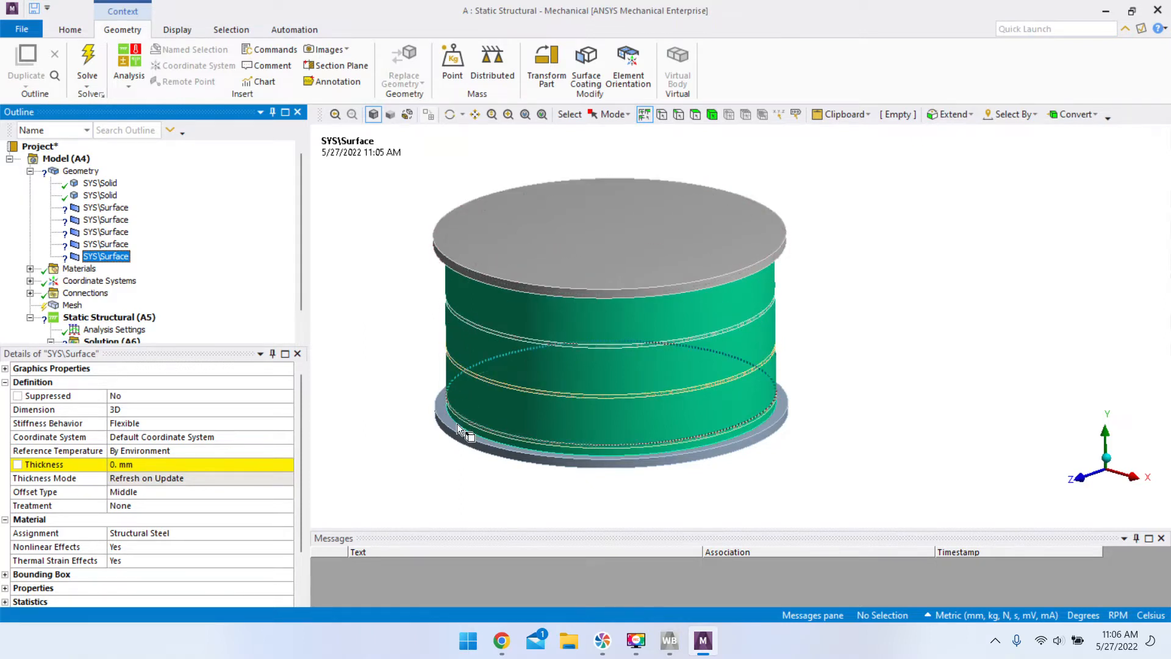
left_click(427, 480)
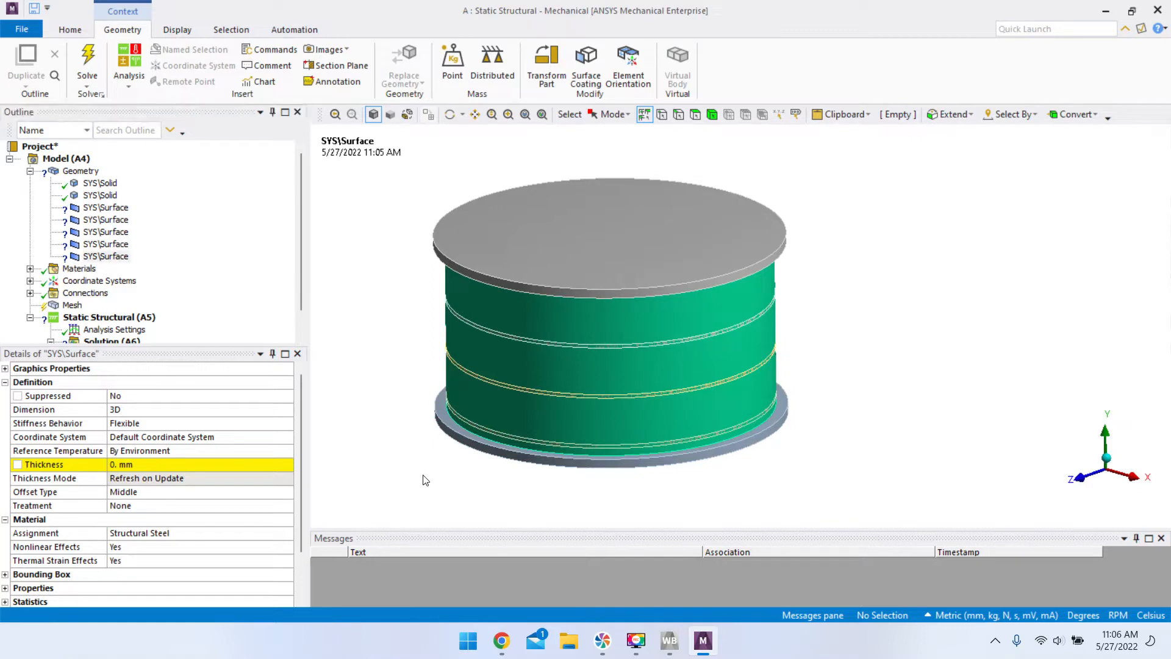
- Set the thickness of all five surface bodies to 0.8 mm
left_click(107, 208)
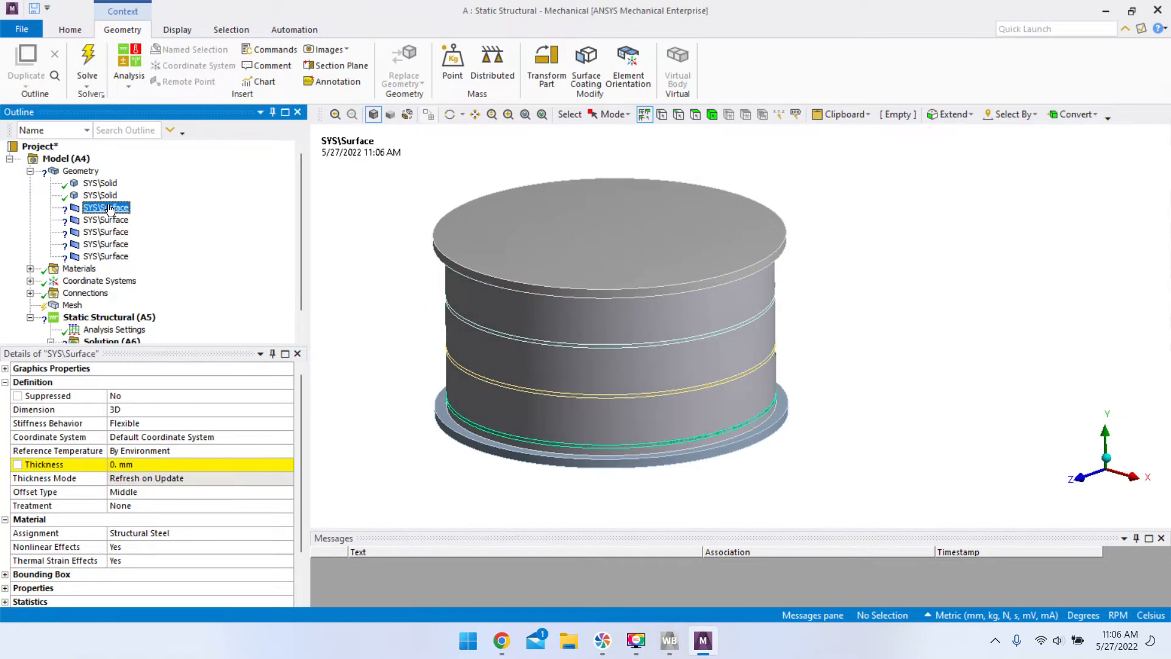
left_click(114, 257, "shift")
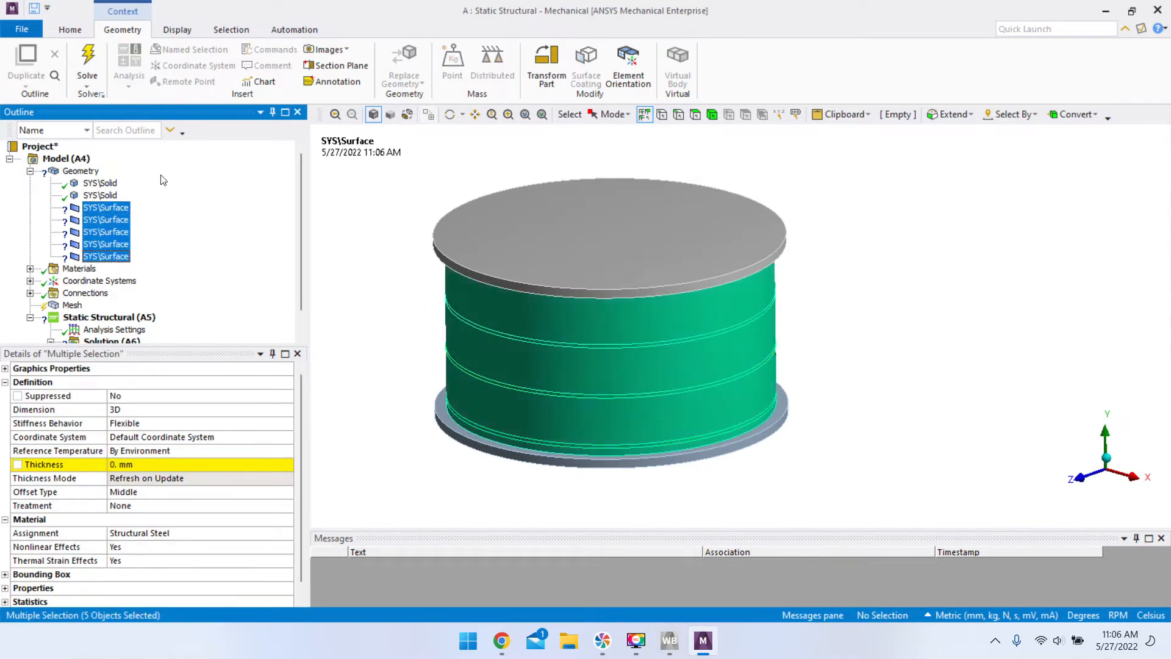
left_click(120, 465)
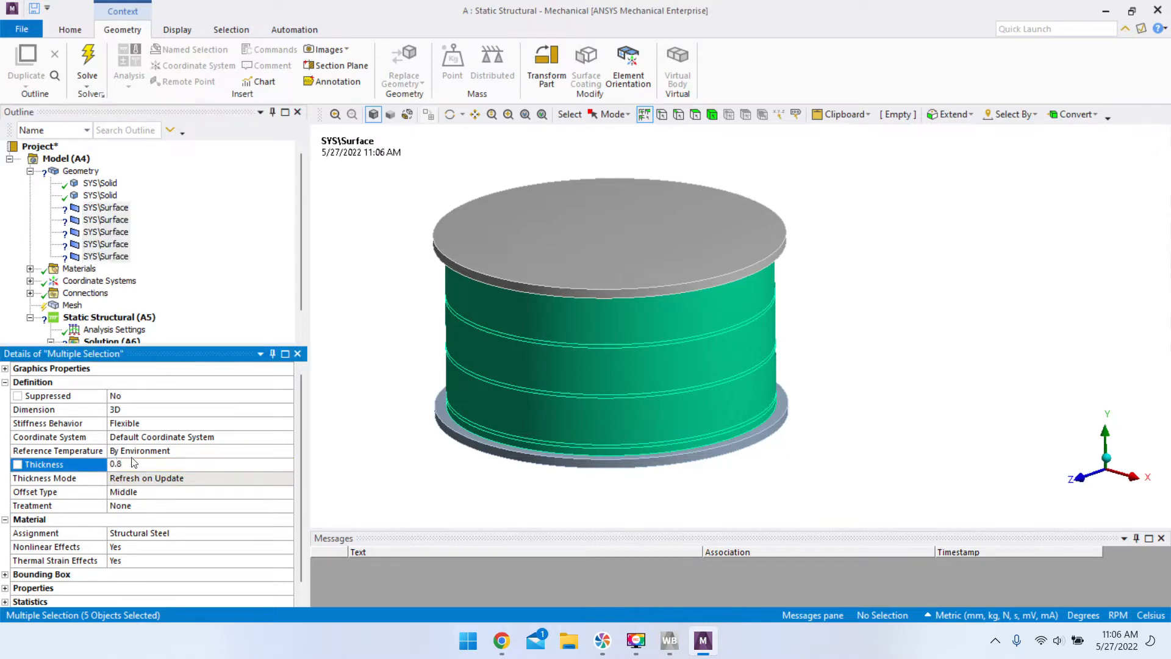
key("Return")
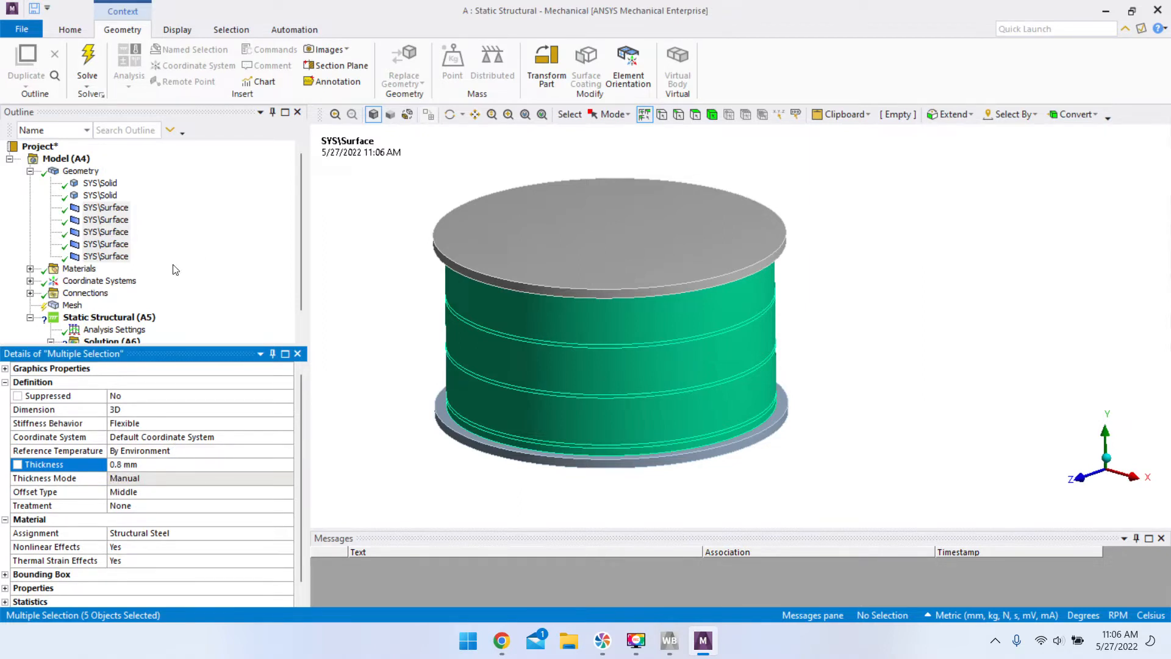
- Assign the Aluminum Alloy material to all five surface bodies together
left_click(122, 209)
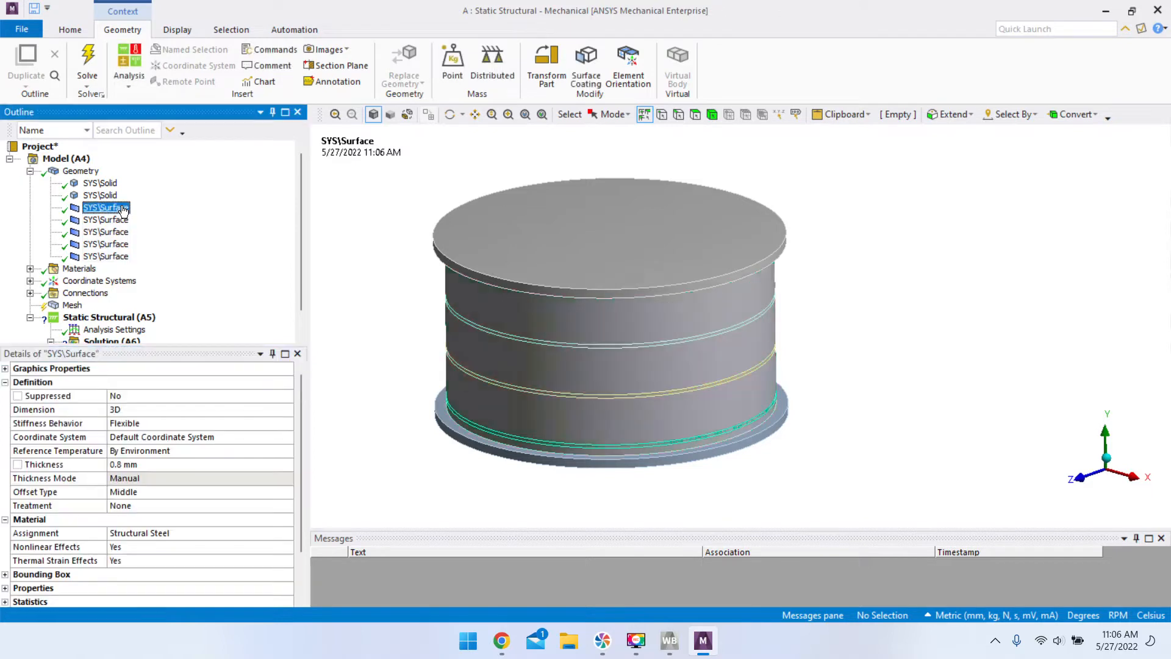
left_click(109, 257, "shift")
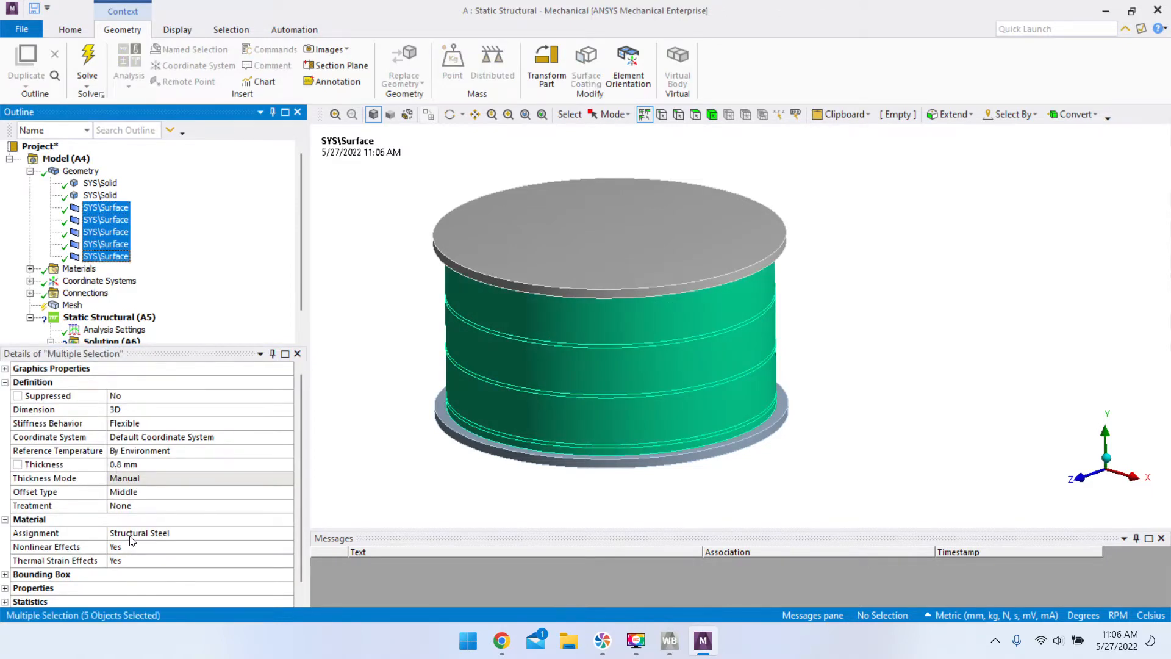
left_click(160, 533)
left_click(289, 532)
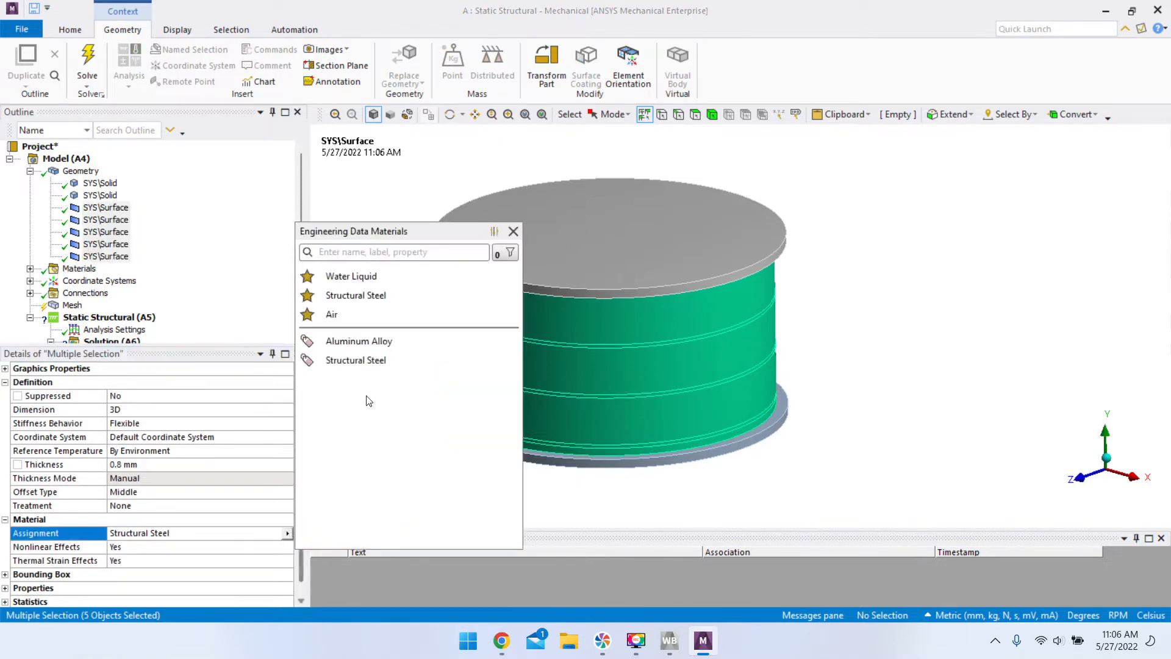
left_click(379, 342)
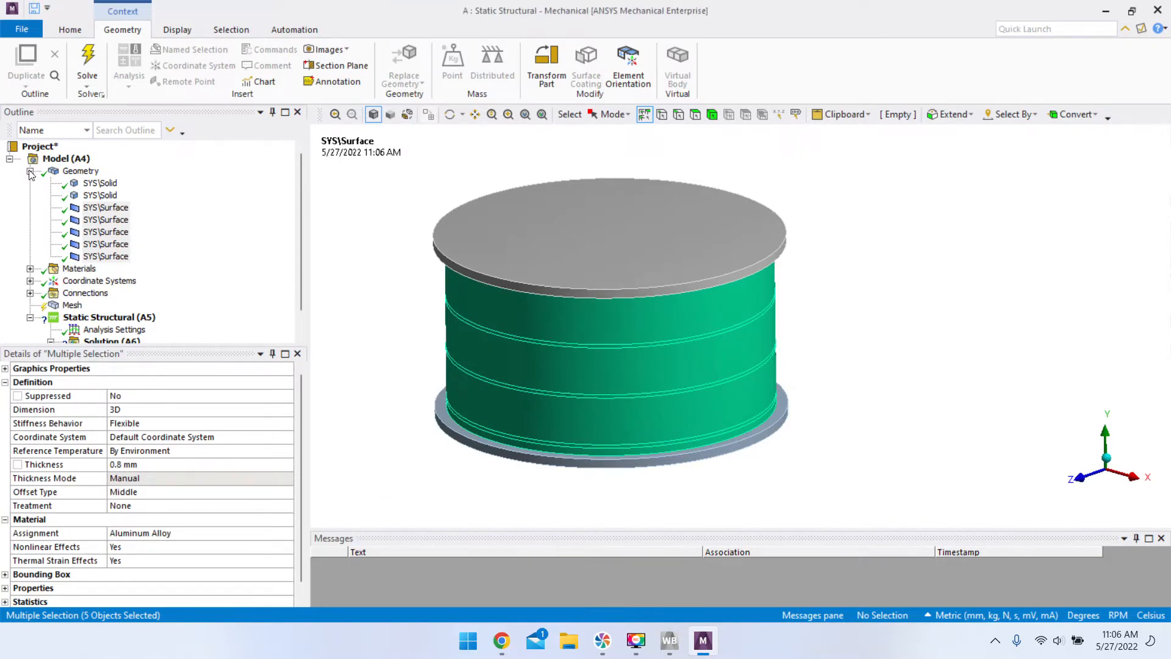
- Examine the column's upper plate, cylindrical shell and ring positions in the assembled model
scroll(521, 318, "up", 3)
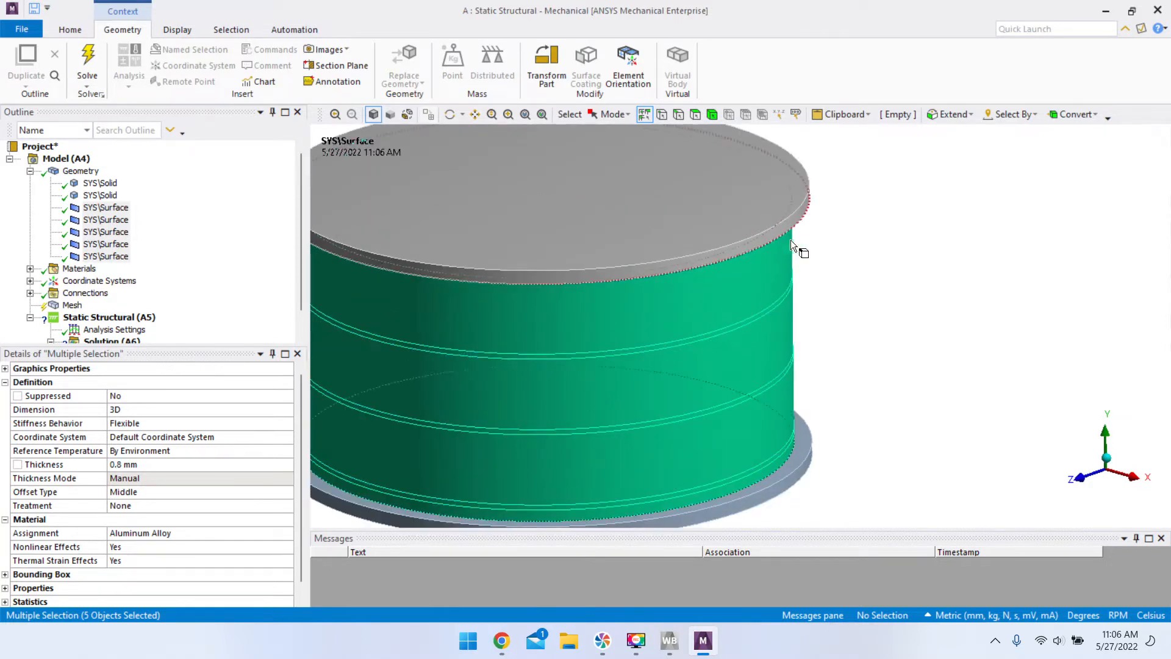
scroll(814, 246, "down", 2)
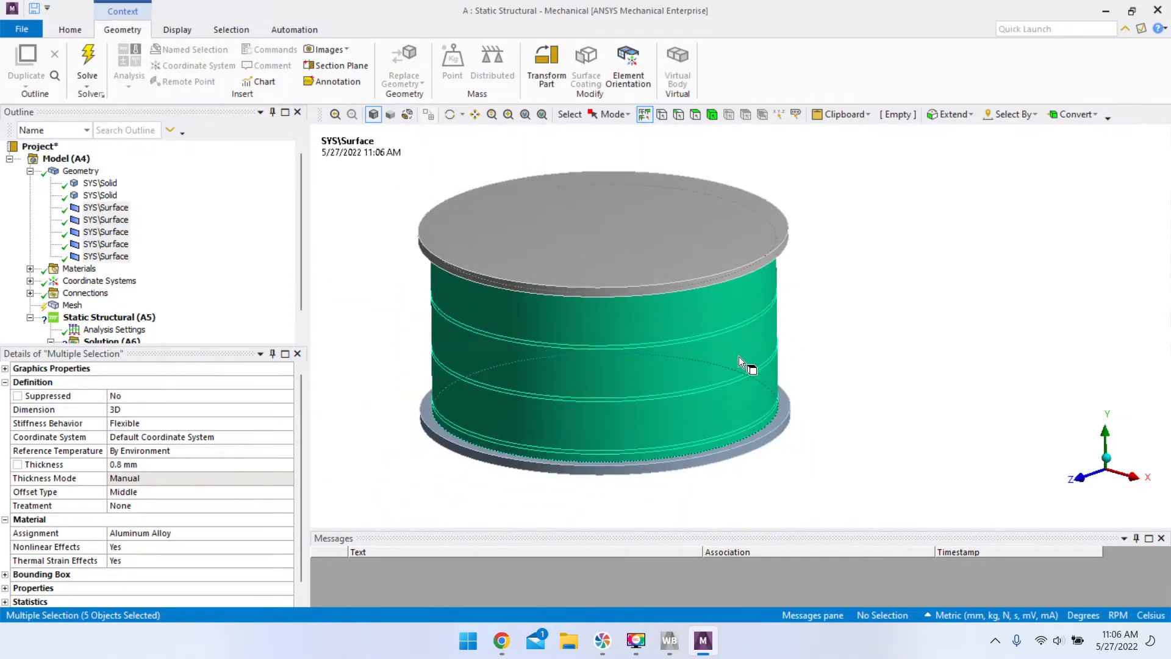
middle_click_drag(726, 345, 703, 319)
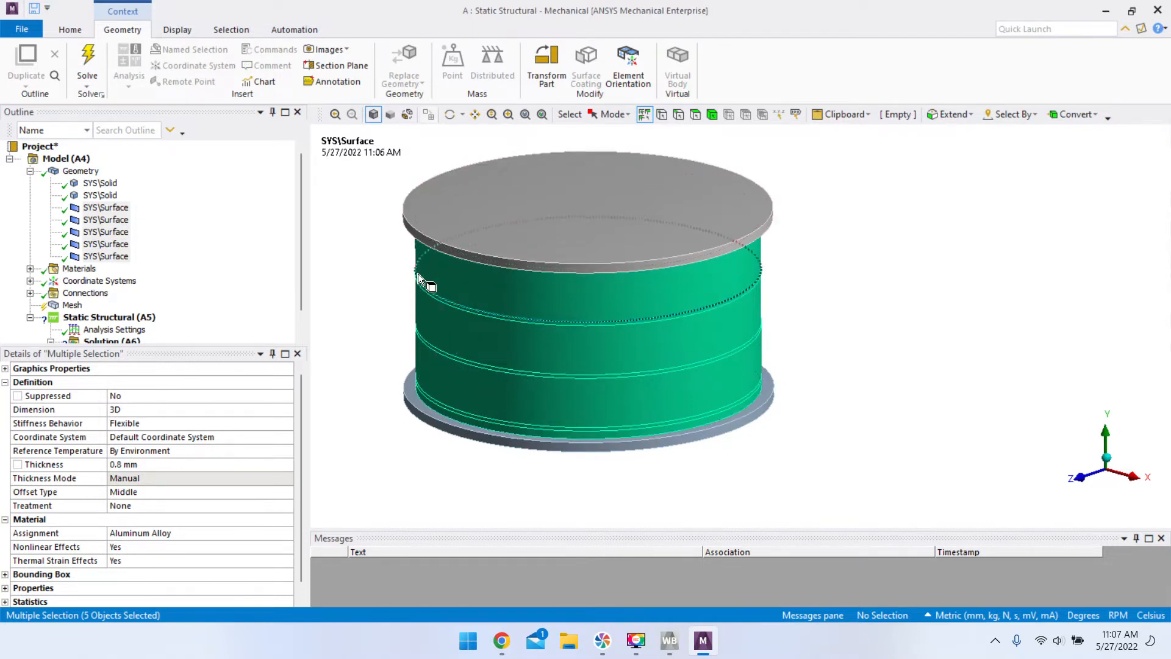
scroll(418, 274, "up", 2)
left_click(514, 188)
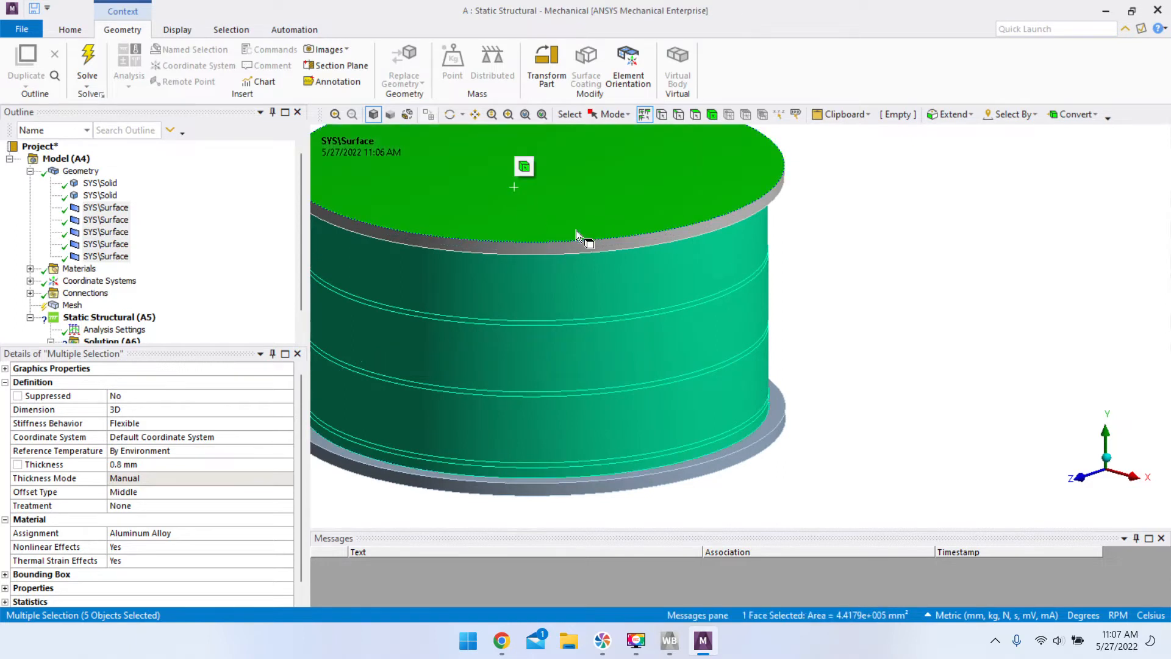
left_click(924, 296)
scroll(712, 261, "down", 2)
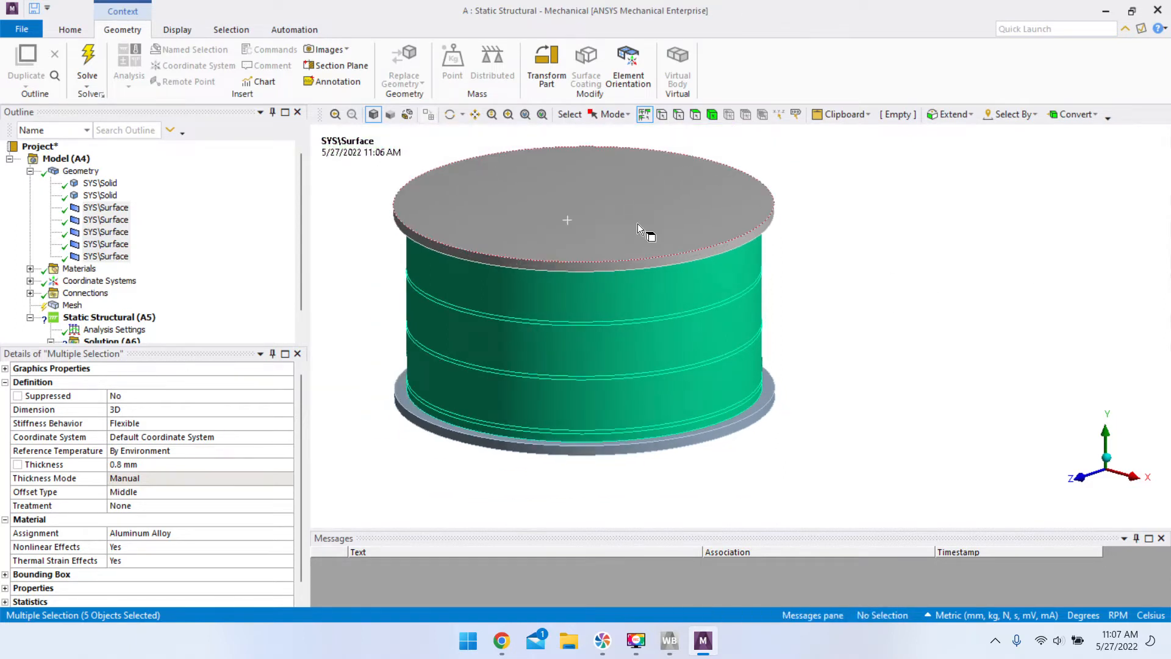
left_click(447, 276)
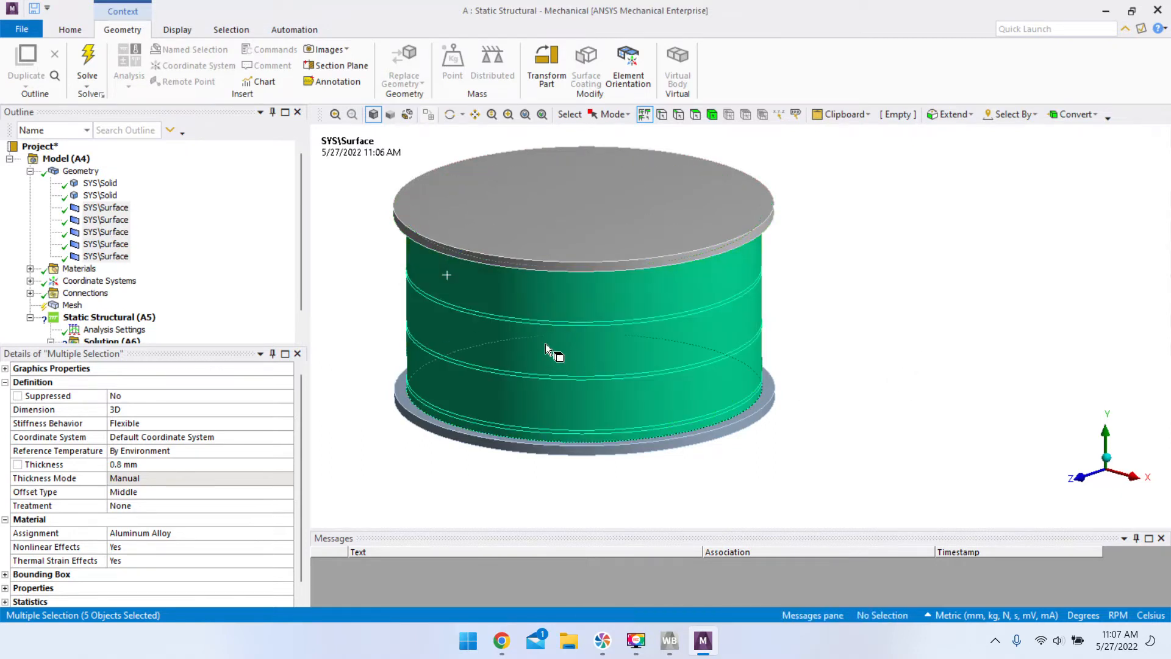
left_click(461, 287)
left_click(472, 291)
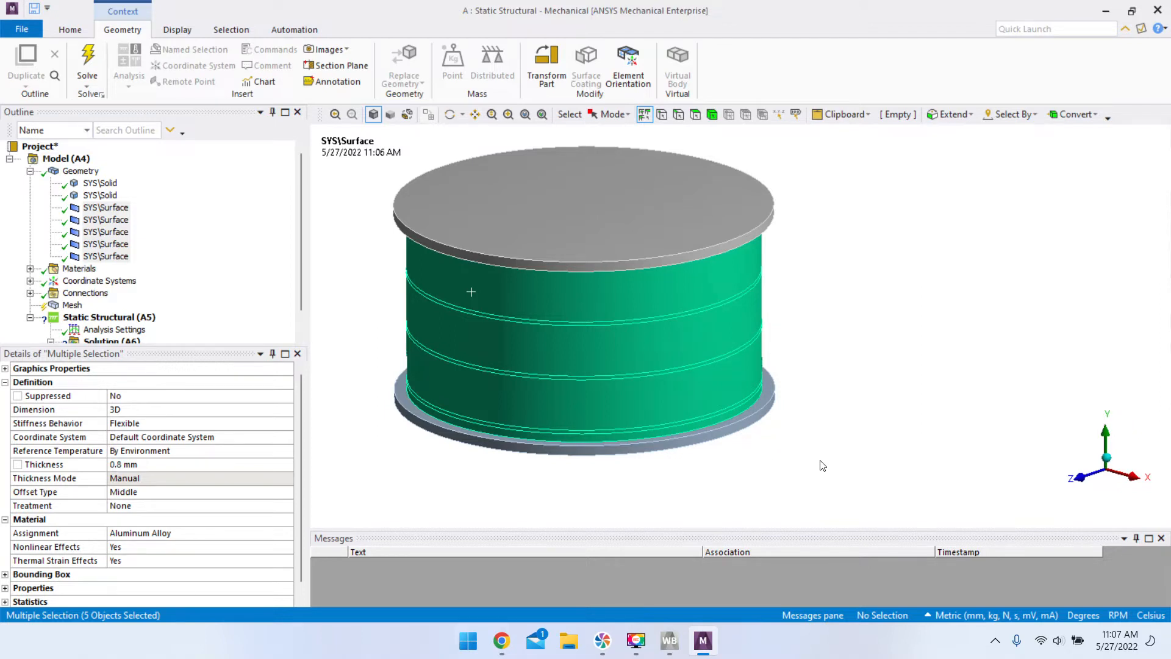
scroll(853, 360, "up", 1)
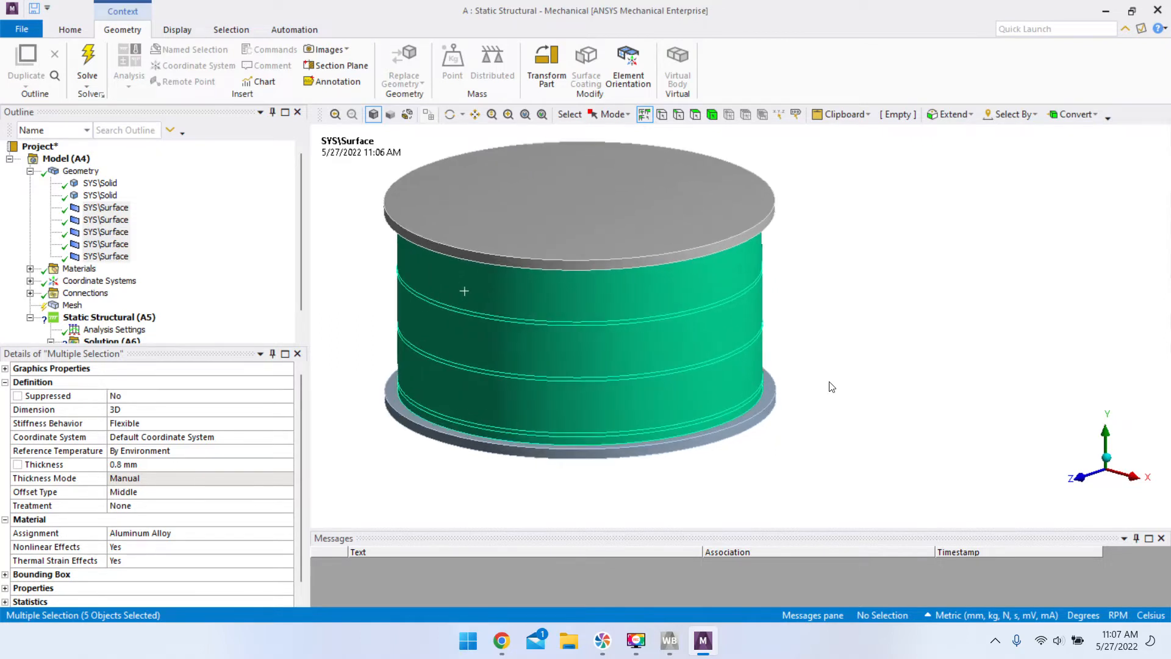
middle_click_drag(744, 374, 667, 354)
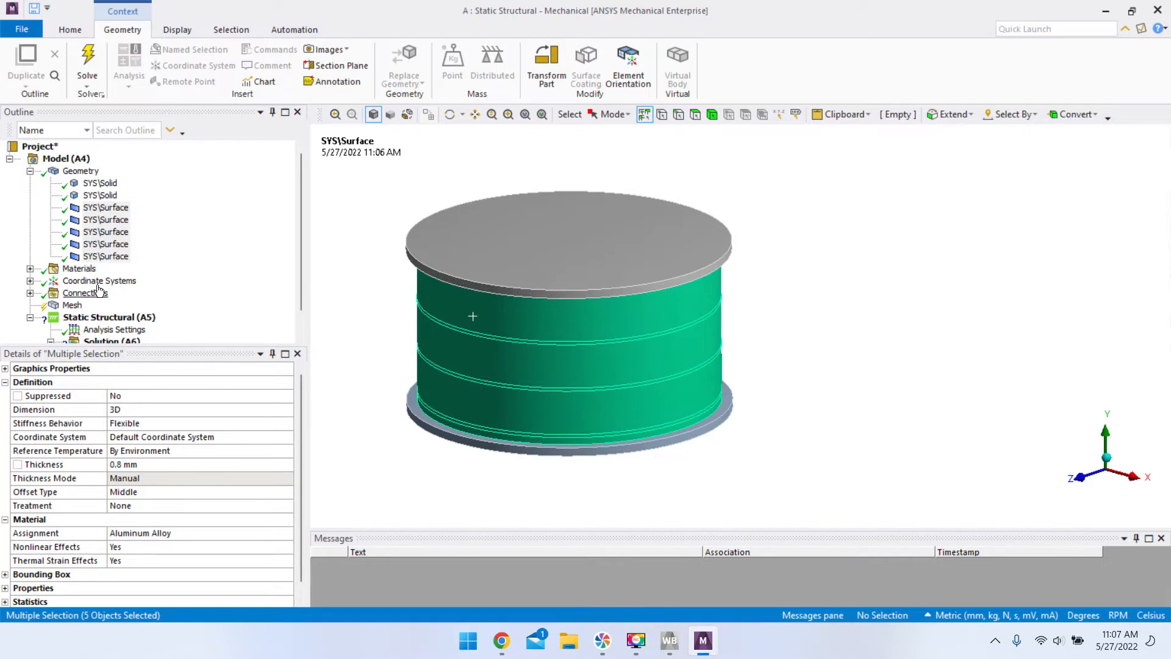
scroll(83, 283, "down", 1)
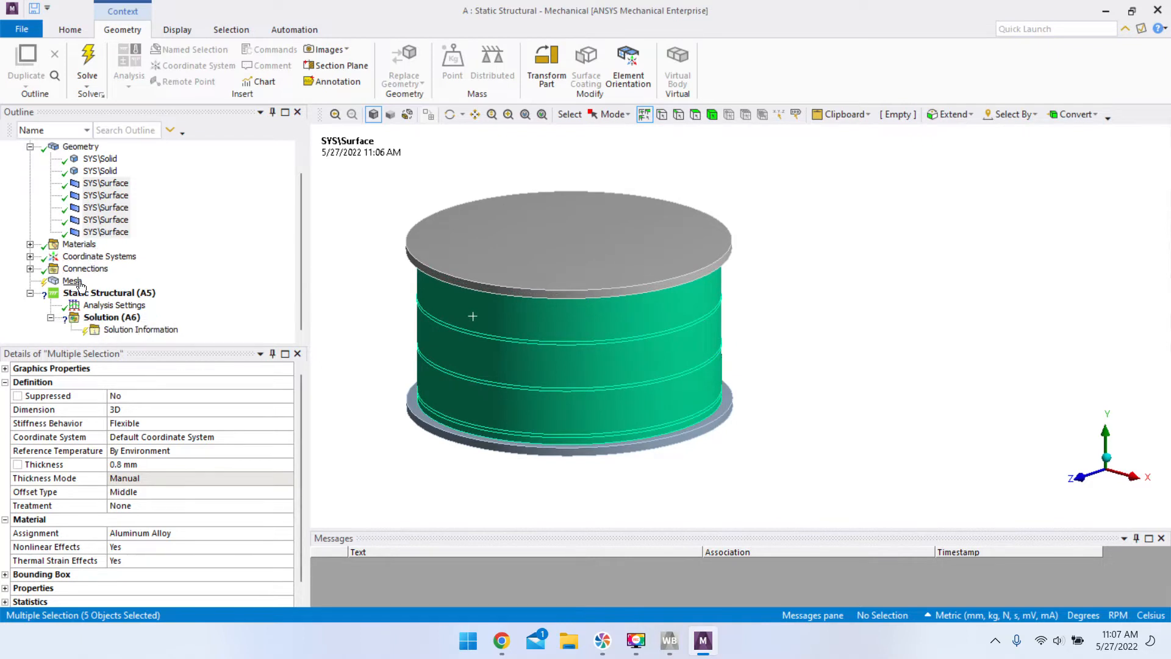
scroll(80, 286, "up", 1)
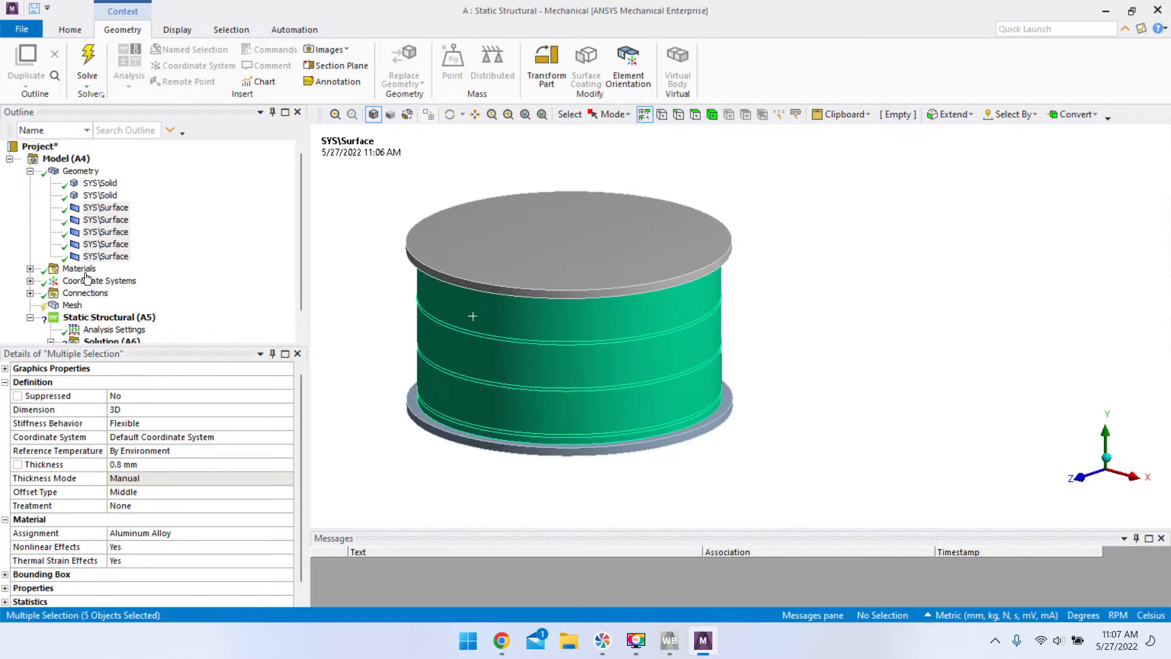
- Review the model's geometry, material data and connections, and highlight all solid and surface bodies together
left_click(29, 172)
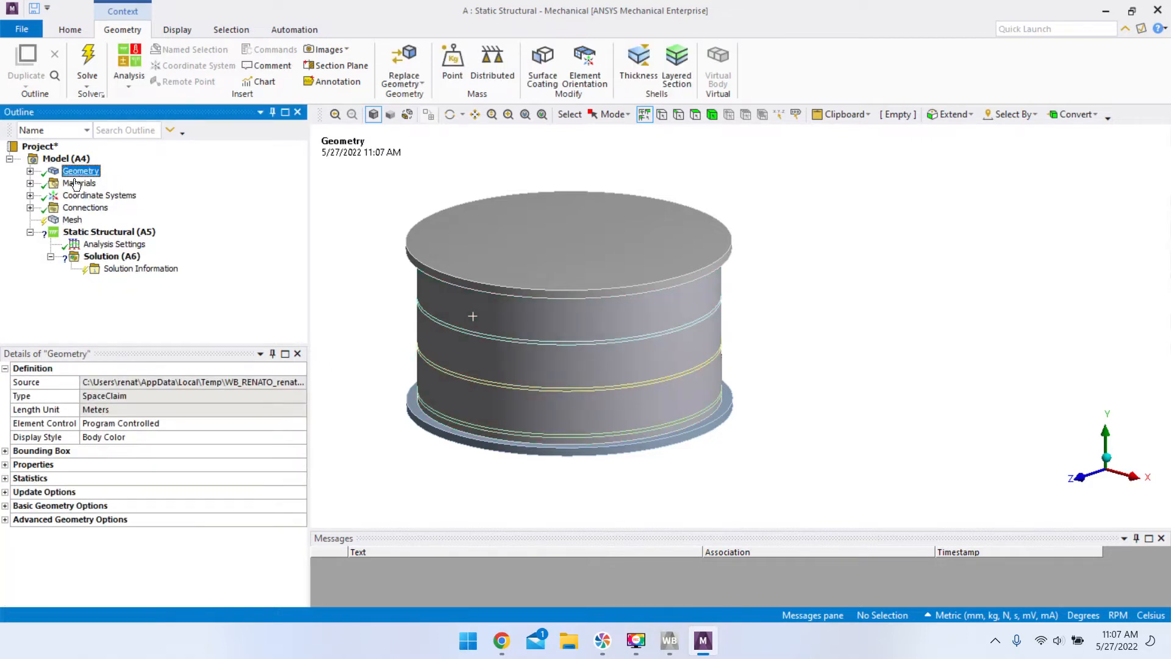
left_click(74, 184)
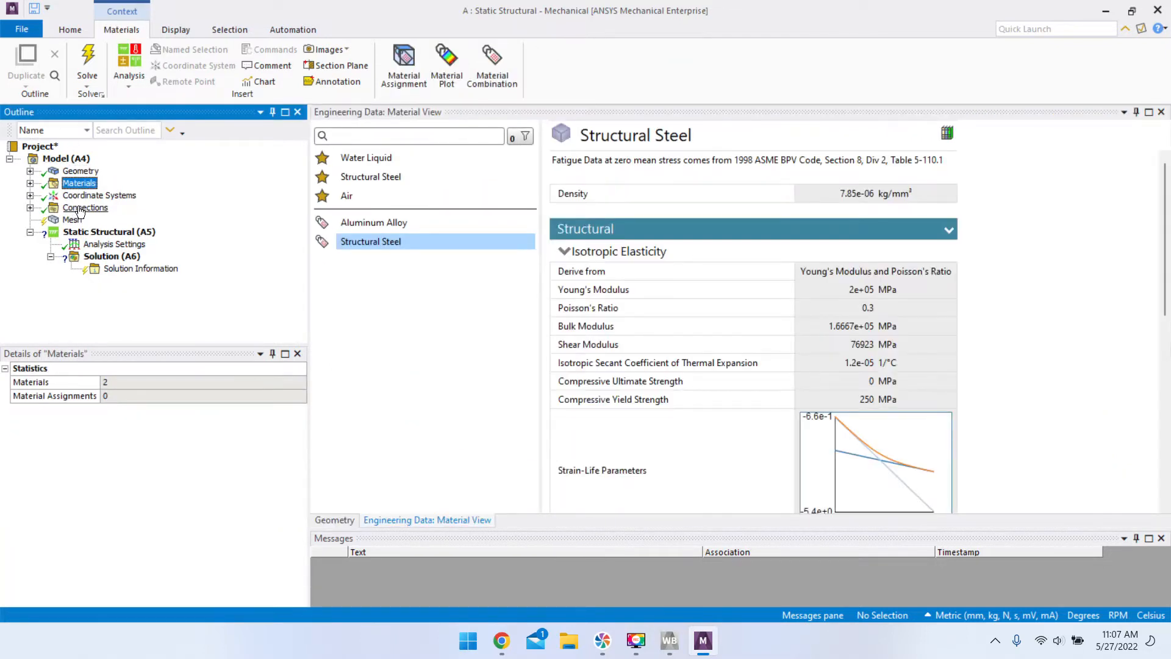
left_click(80, 210)
left_click(29, 208)
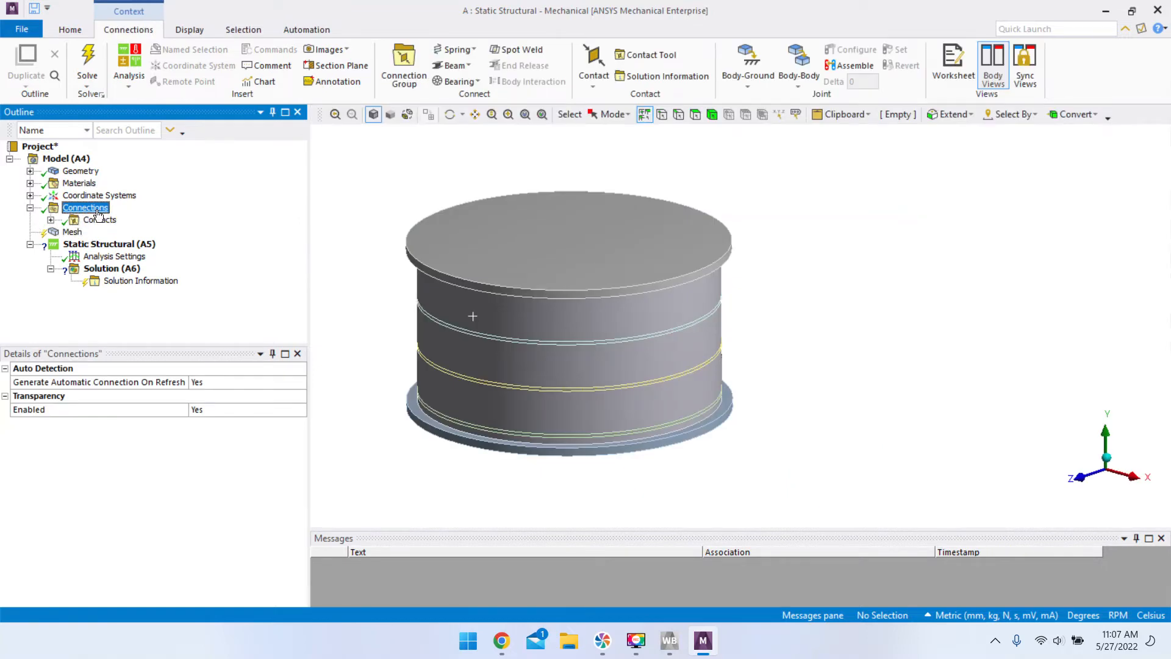
left_click(80, 172)
left_click(29, 171)
left_click(99, 183)
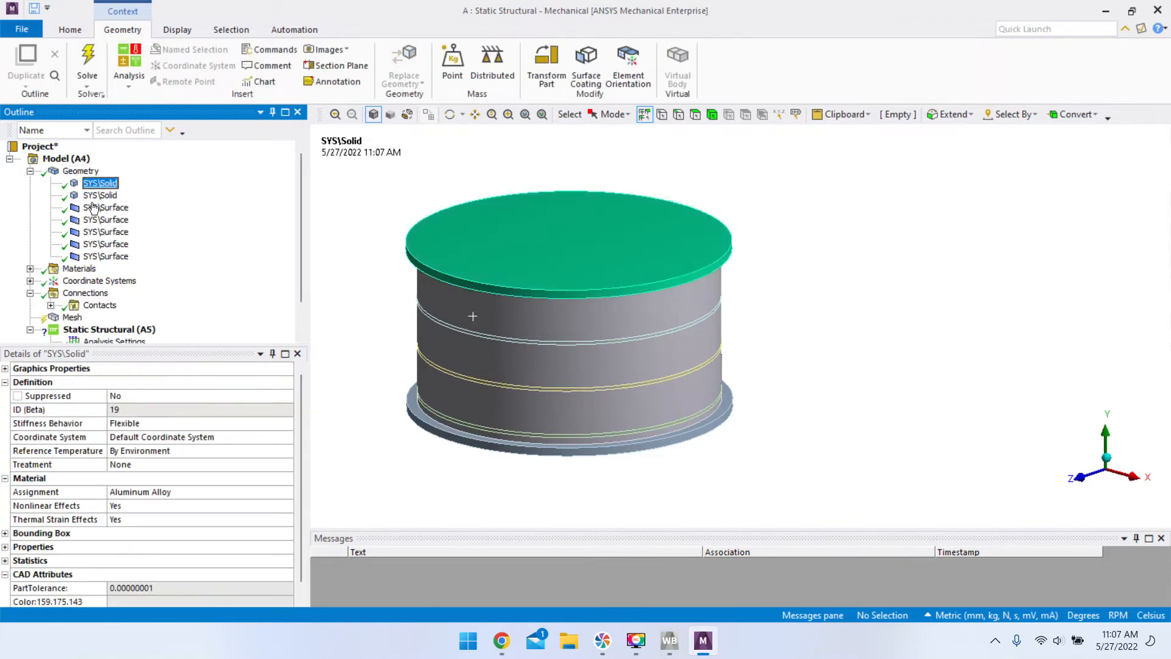
left_click(101, 257, "shift")
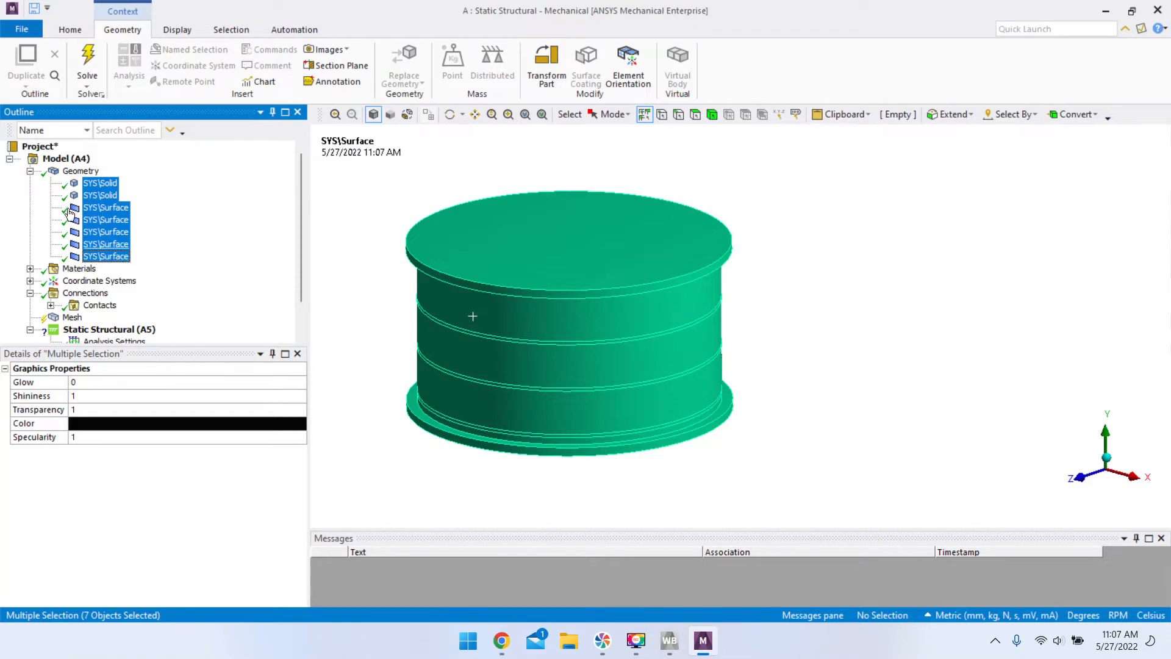
left_click(30, 172)
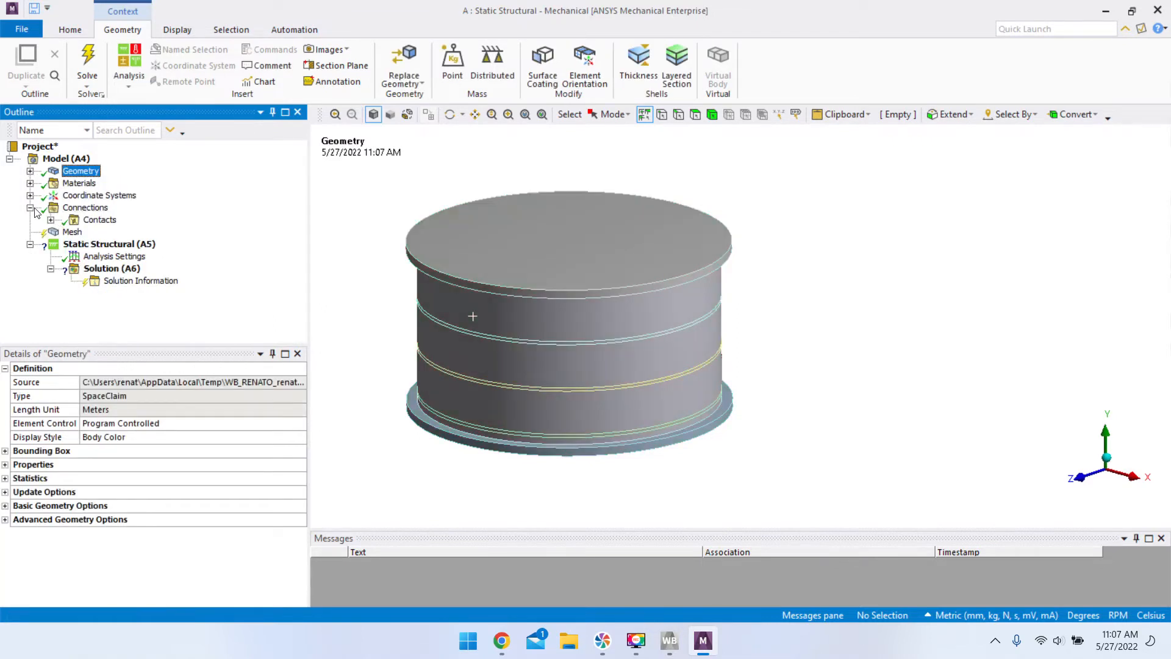
- List the automatically detected contacts and go through each contact region to see which bodies it joins
left_click(83, 208)
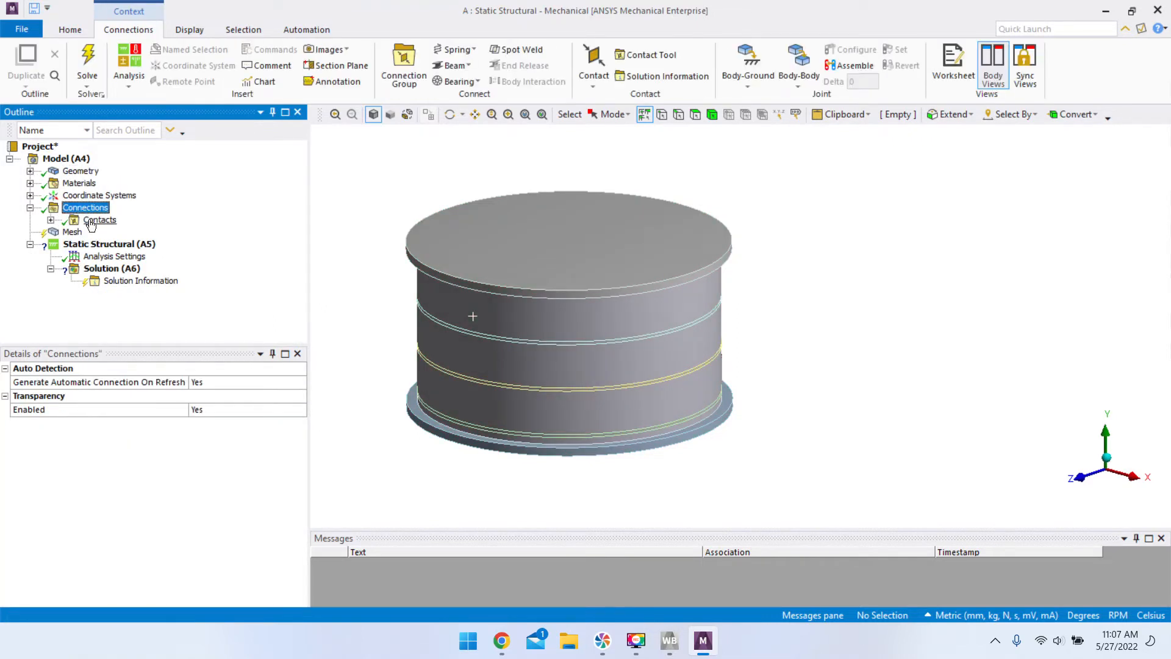
left_click(91, 222)
left_click(52, 220)
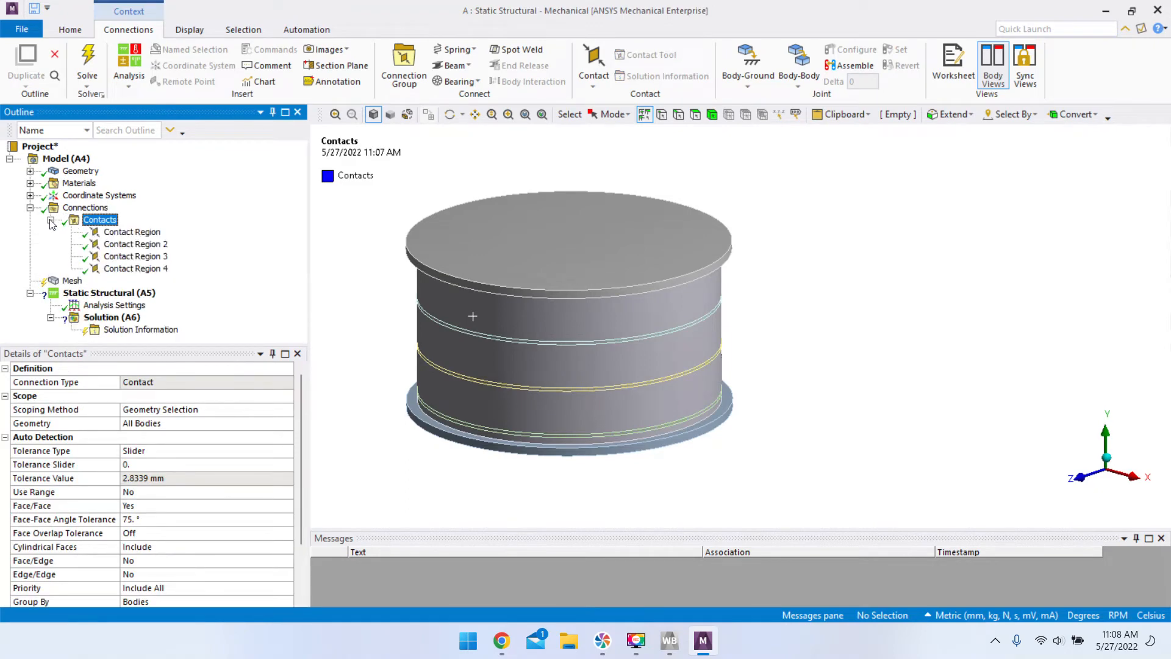
left_click(122, 233)
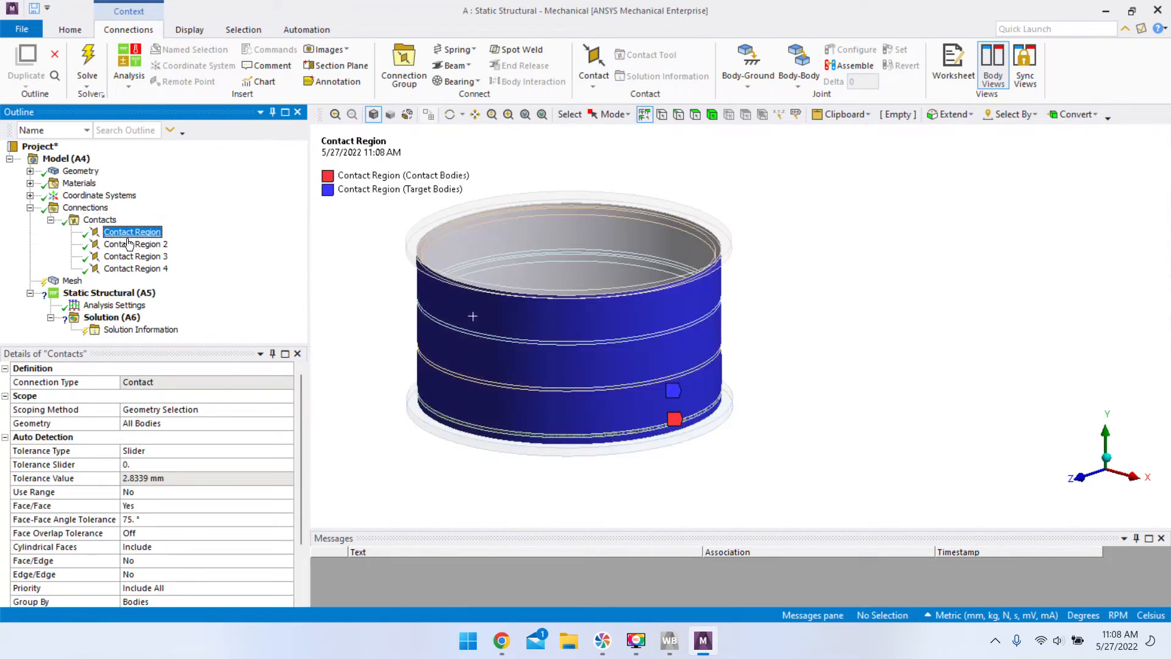
left_click(127, 245)
left_click(133, 257)
left_click(144, 269)
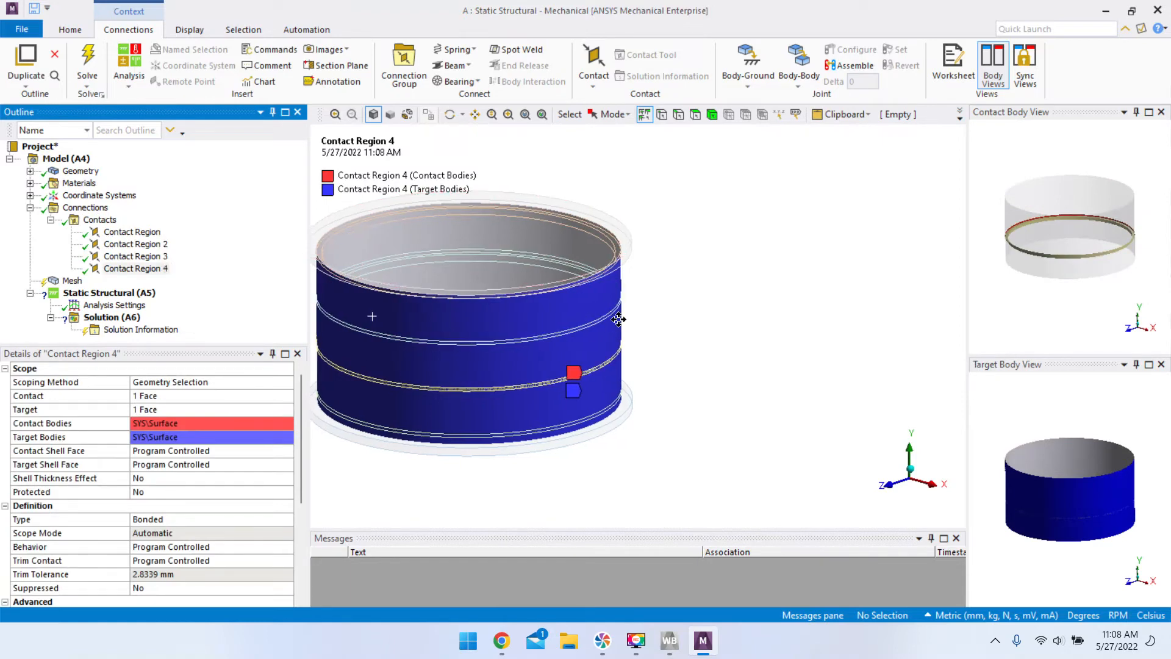
middle_click_drag(622, 322, 650, 339, "ctrl")
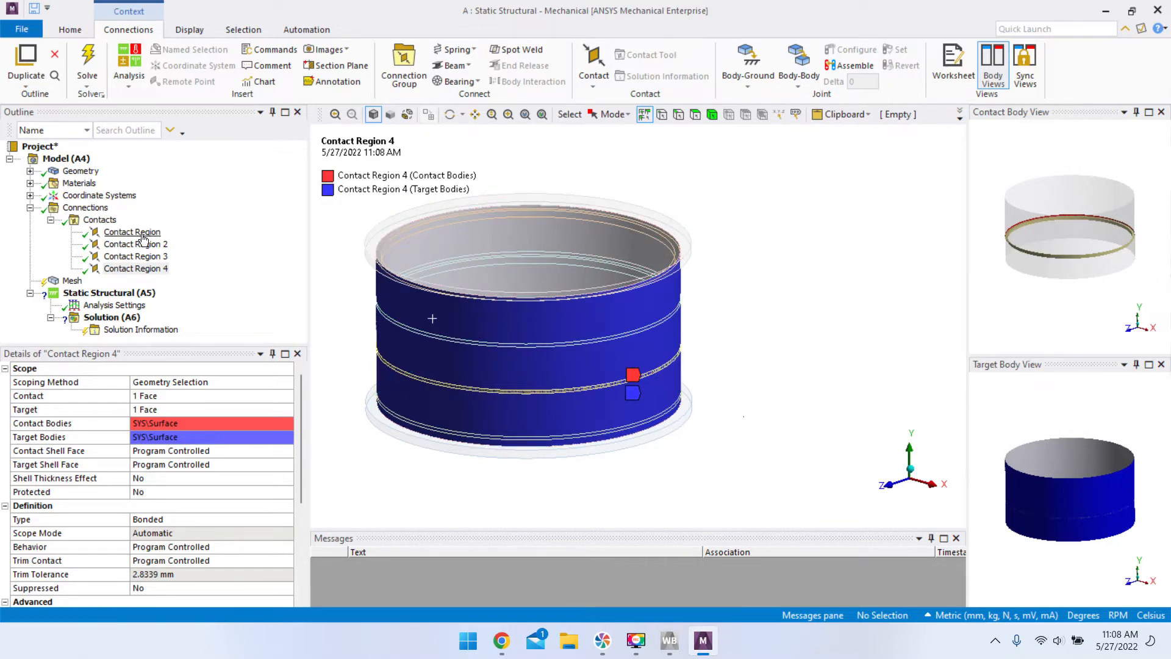
- Inspect the first contact region's ring and shell pairing closely in enlarged contact and target body views
left_click(142, 234)
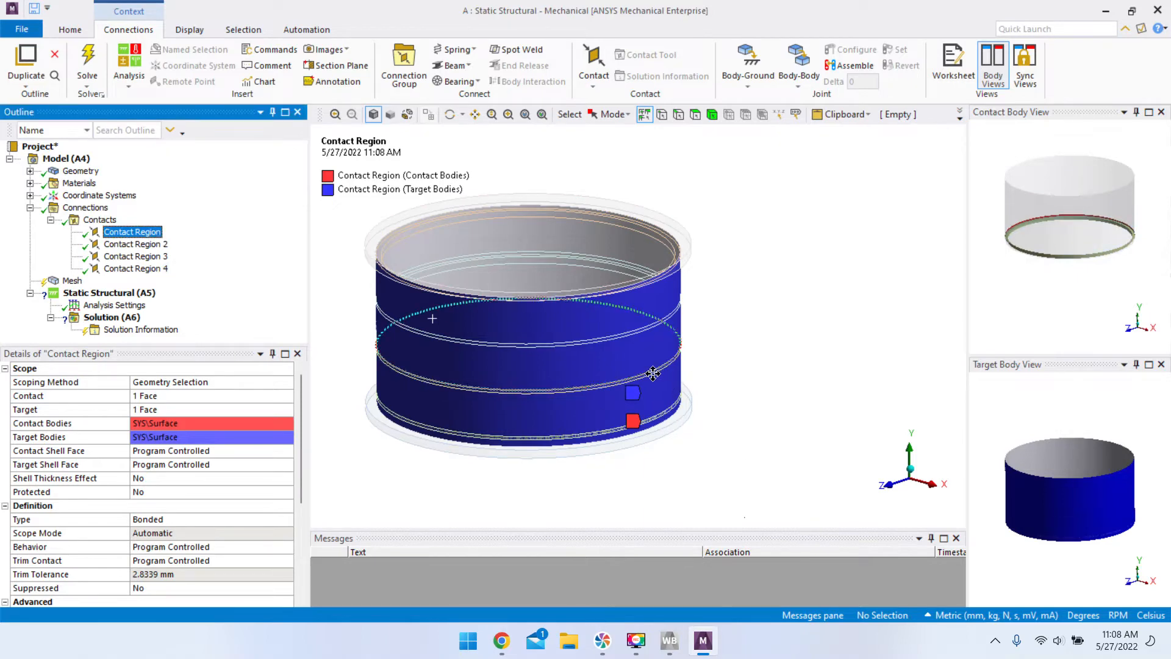
middle_click_drag(653, 373, 679, 374, "ctrl")
left_click(133, 234)
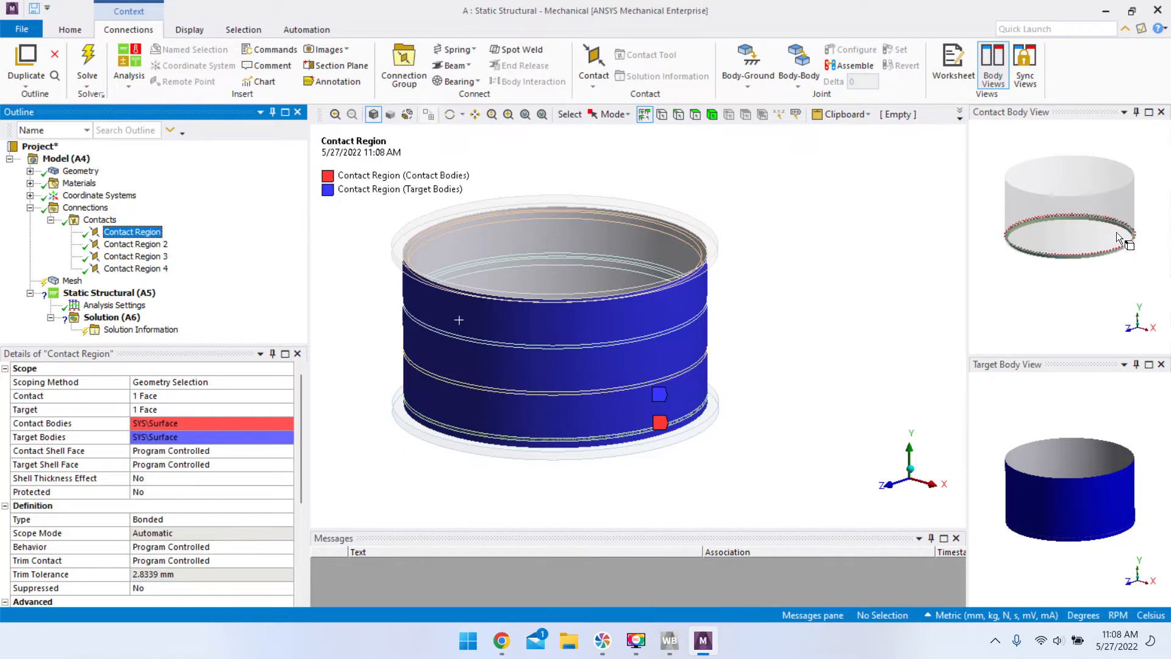
left_click_drag(968, 273, 809, 283)
middle_click_drag(1028, 250, 1042, 289)
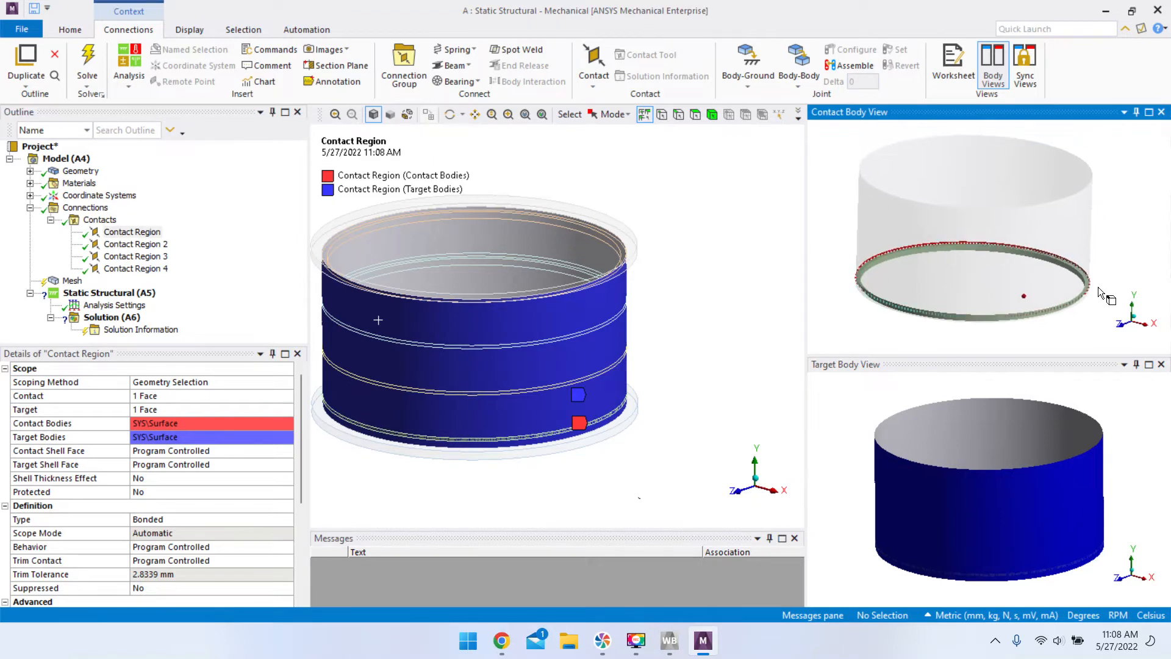
scroll(1100, 286, "up", 5)
scroll(1053, 268, "down", 5)
scroll(1085, 277, "up", 5)
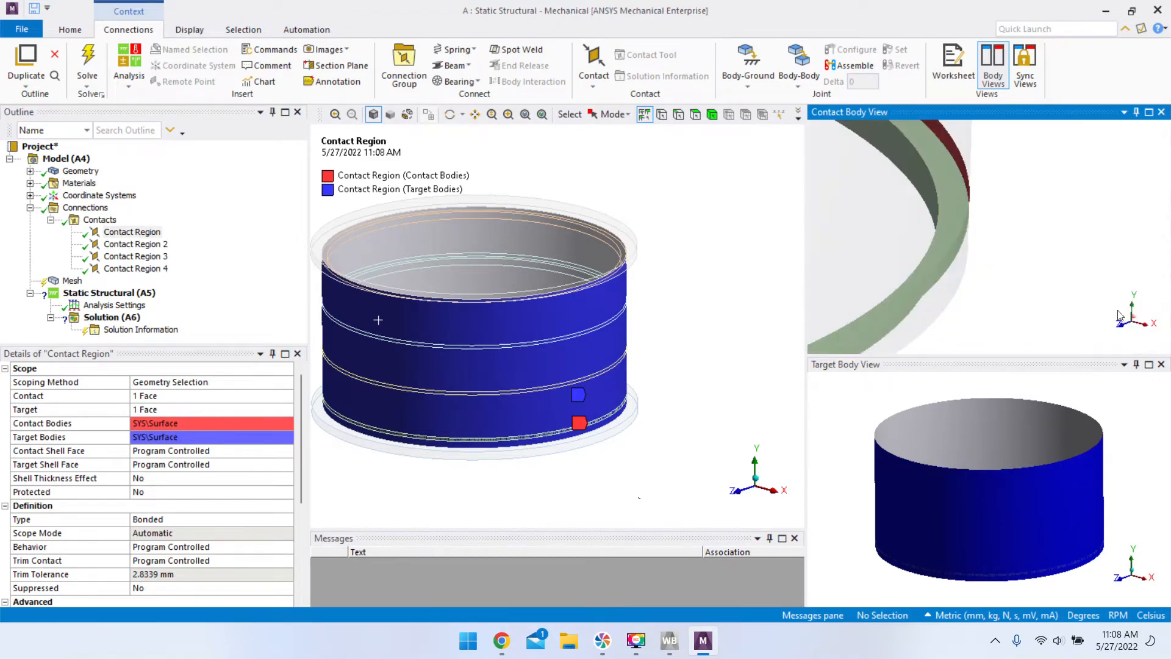
scroll(955, 254, "down", 3)
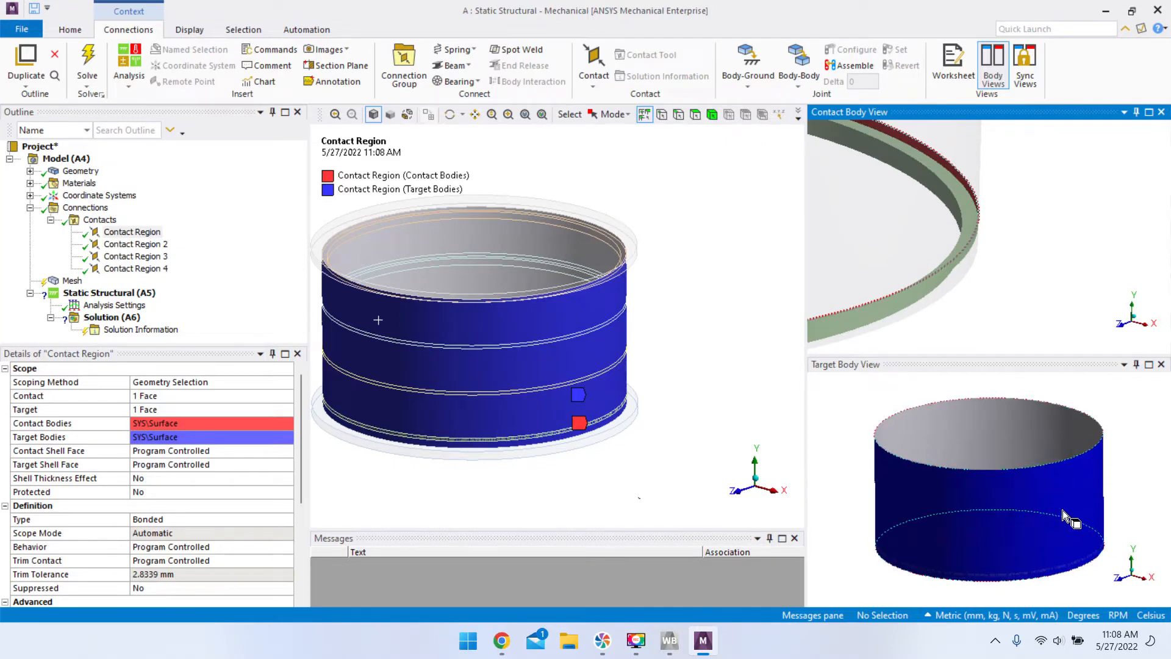
- Examine up close which side of the ring the first contact region's contact face lies on
middle_click_drag(990, 225, 983, 251)
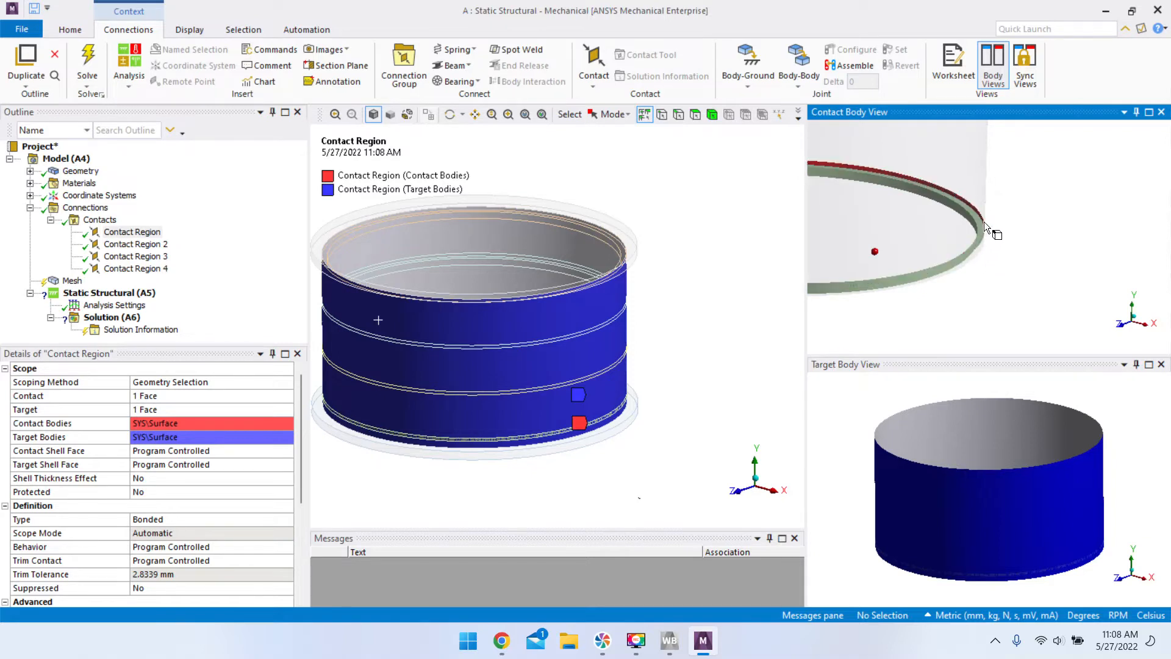
middle_click_drag(977, 253, 964, 213)
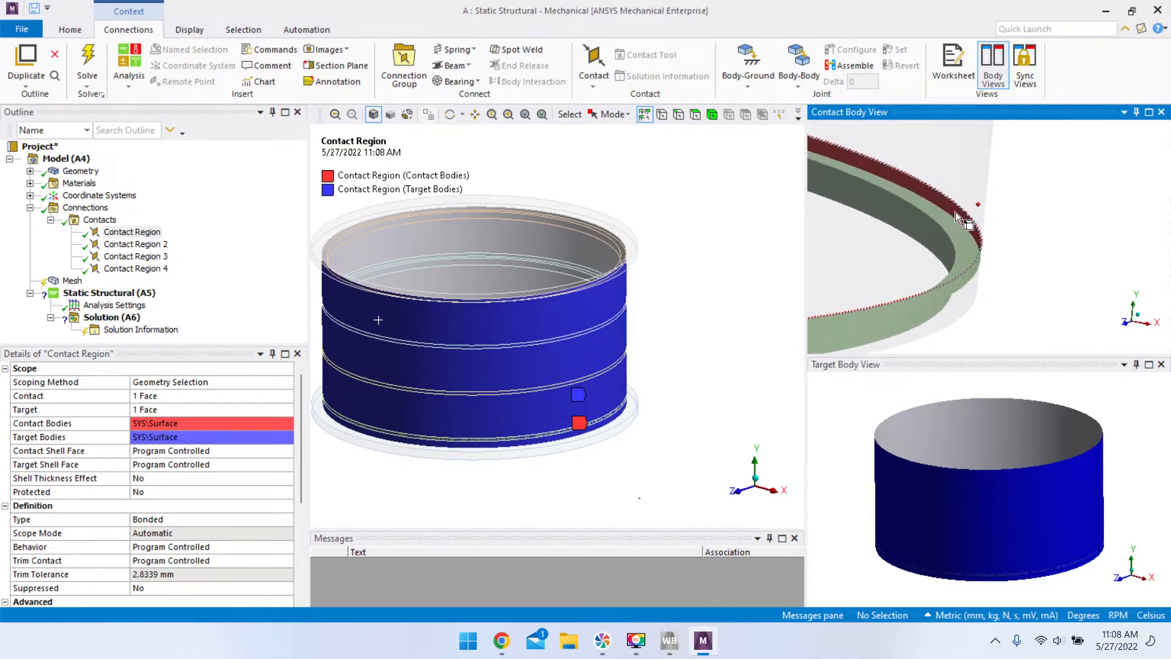
middle_click_drag(972, 228, 967, 232)
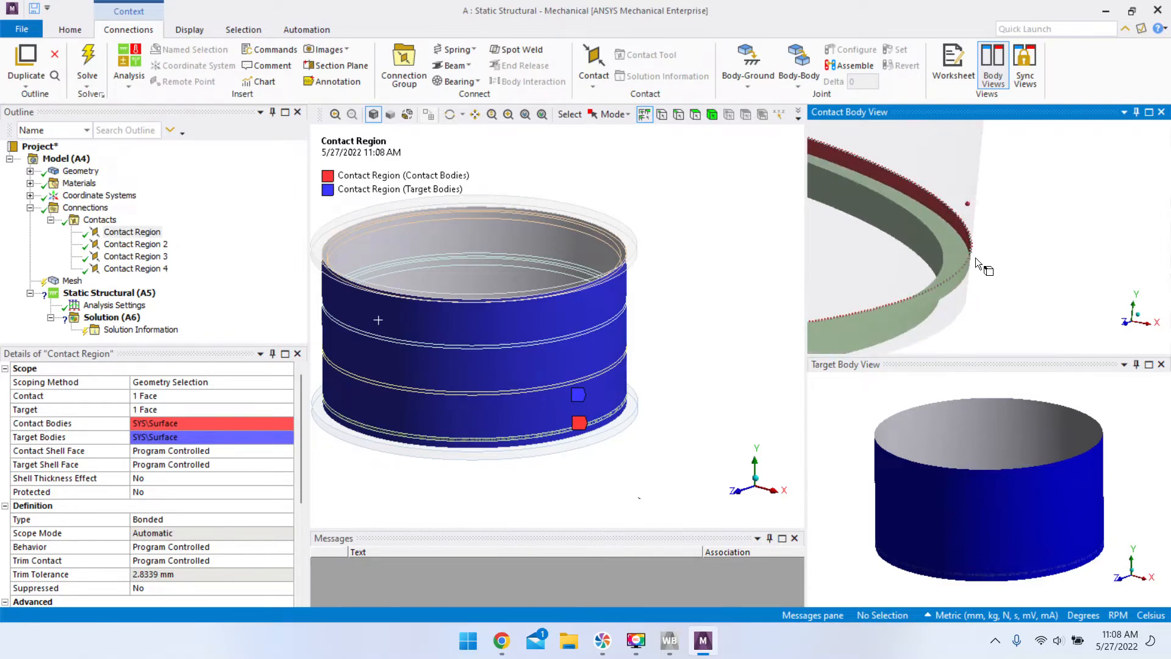
scroll(970, 261, "up", 2)
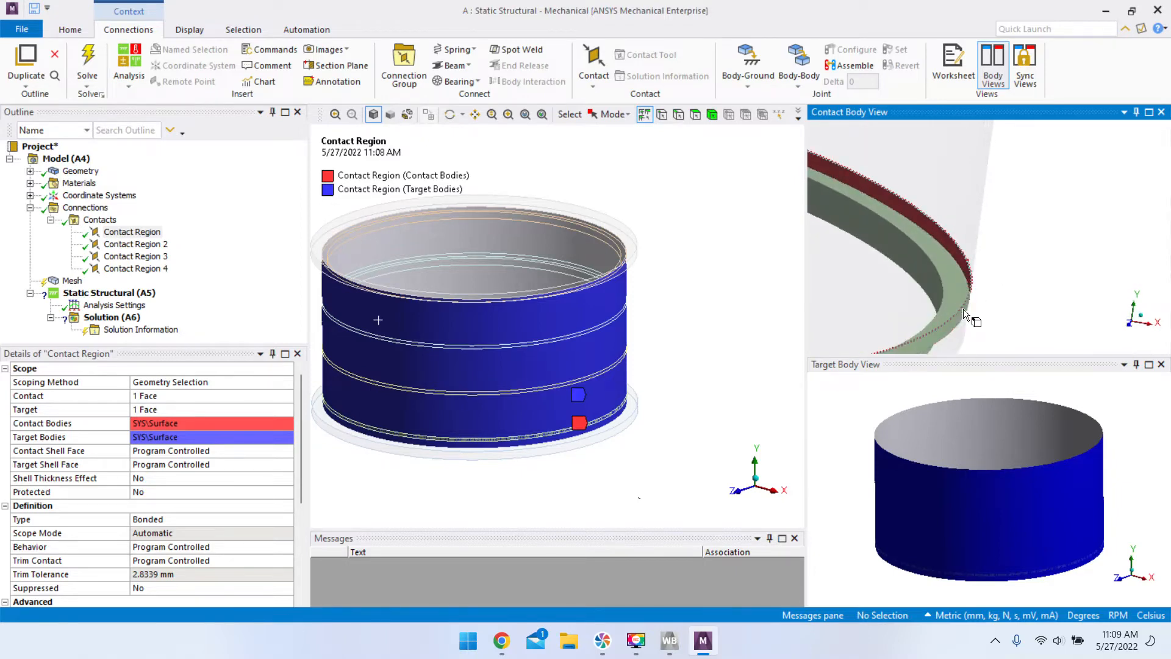
middle_click_drag(949, 239, 967, 295)
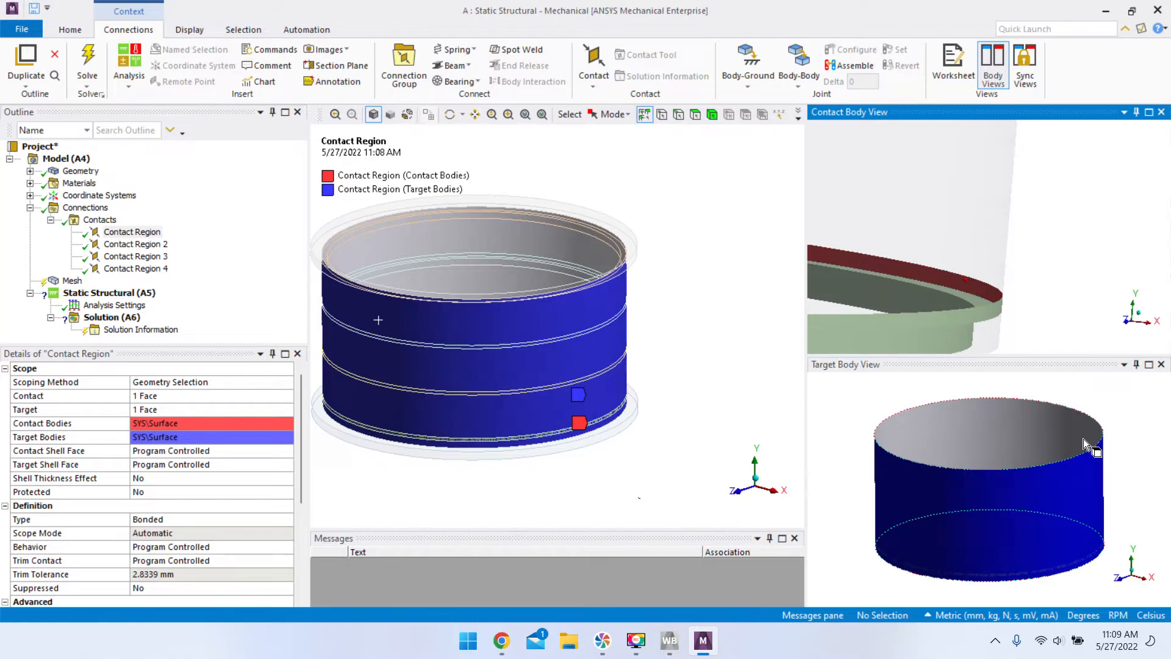
middle_click_drag(1028, 283, 1007, 304)
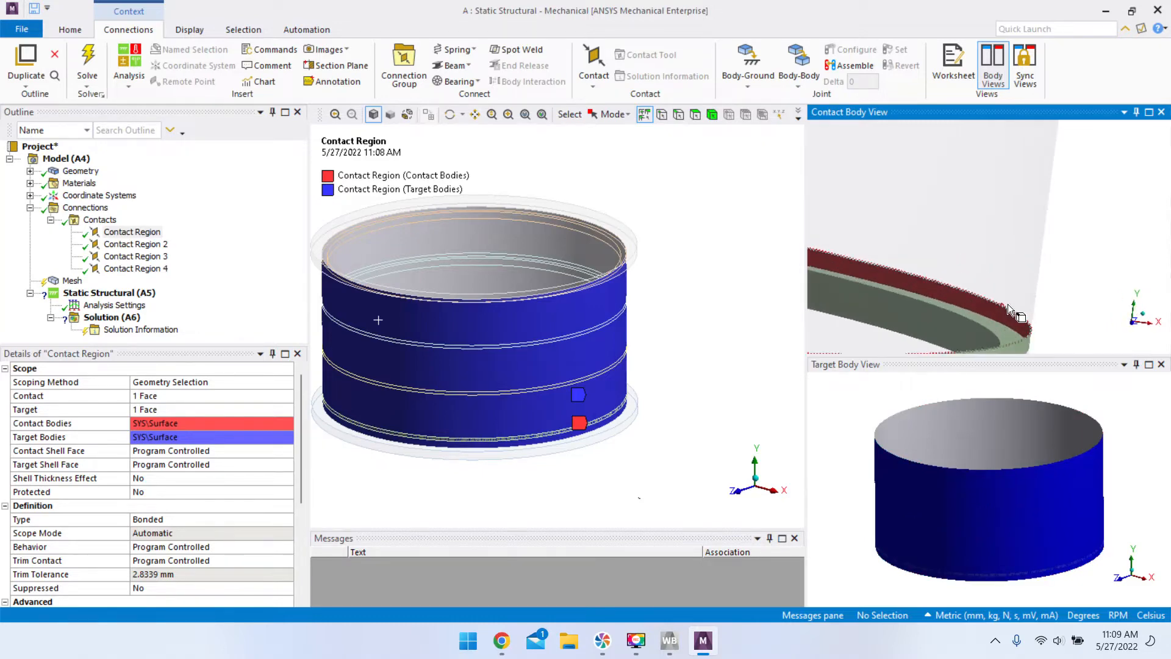
middle_click_drag(1020, 332, 1060, 334)
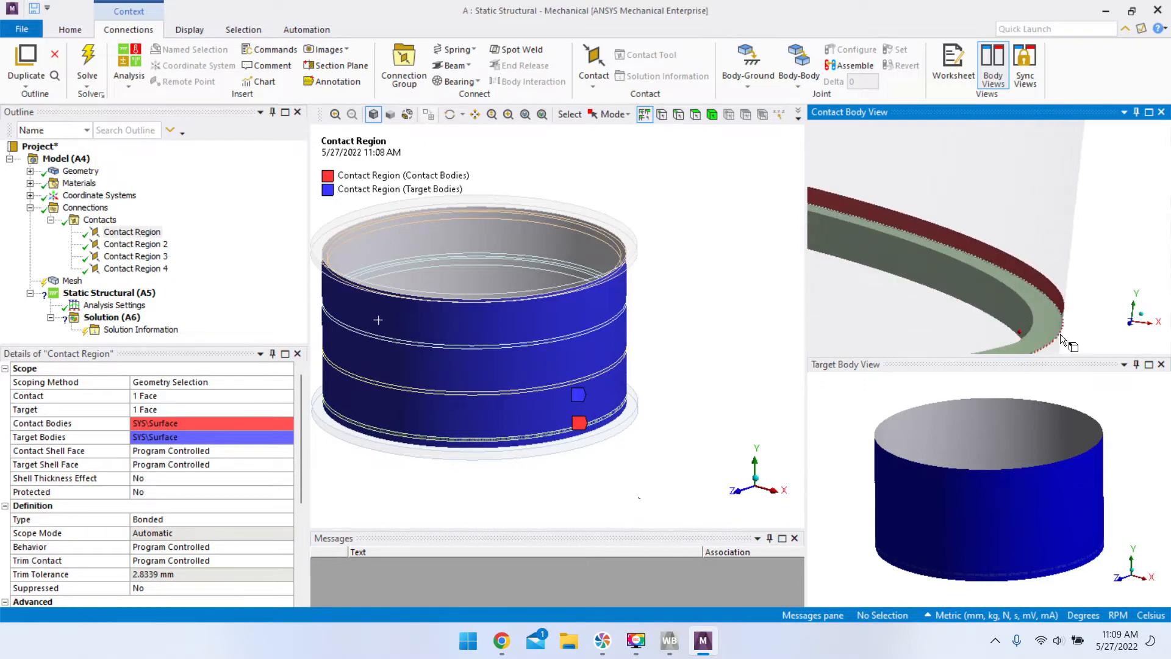
scroll(1040, 283, "down", 2)
middle_click_drag(1032, 286, 1041, 285)
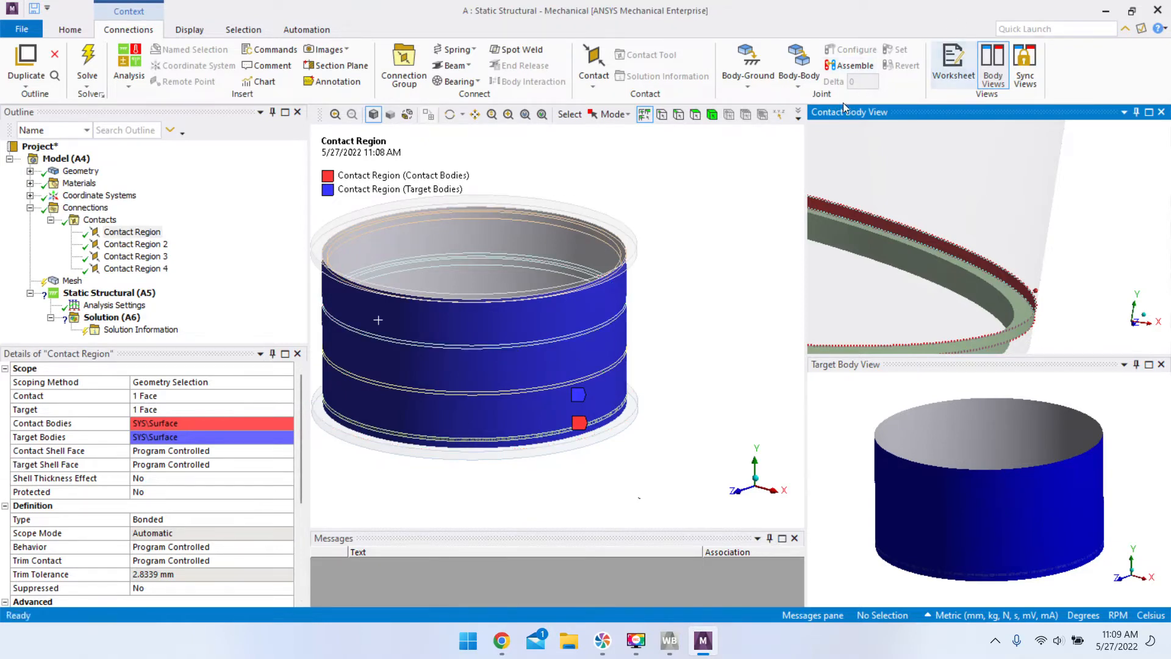
- Set the first contact region's contact shell face to Bottom and inspect the ring and cylinder faces
left_click(221, 452)
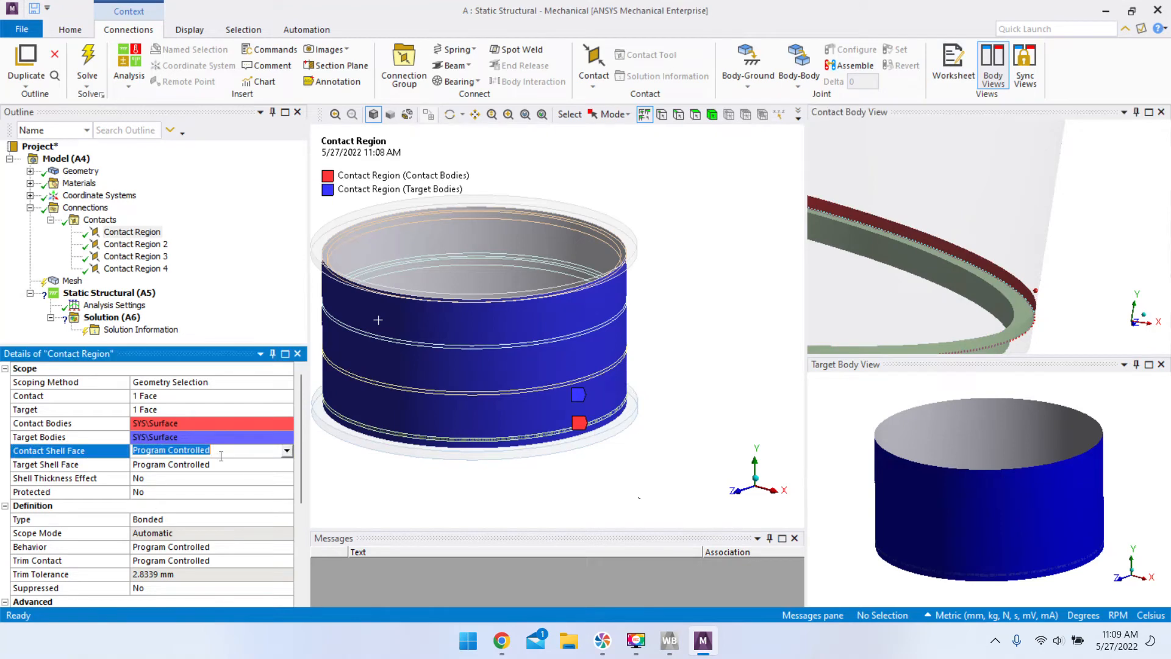
left_click(286, 451)
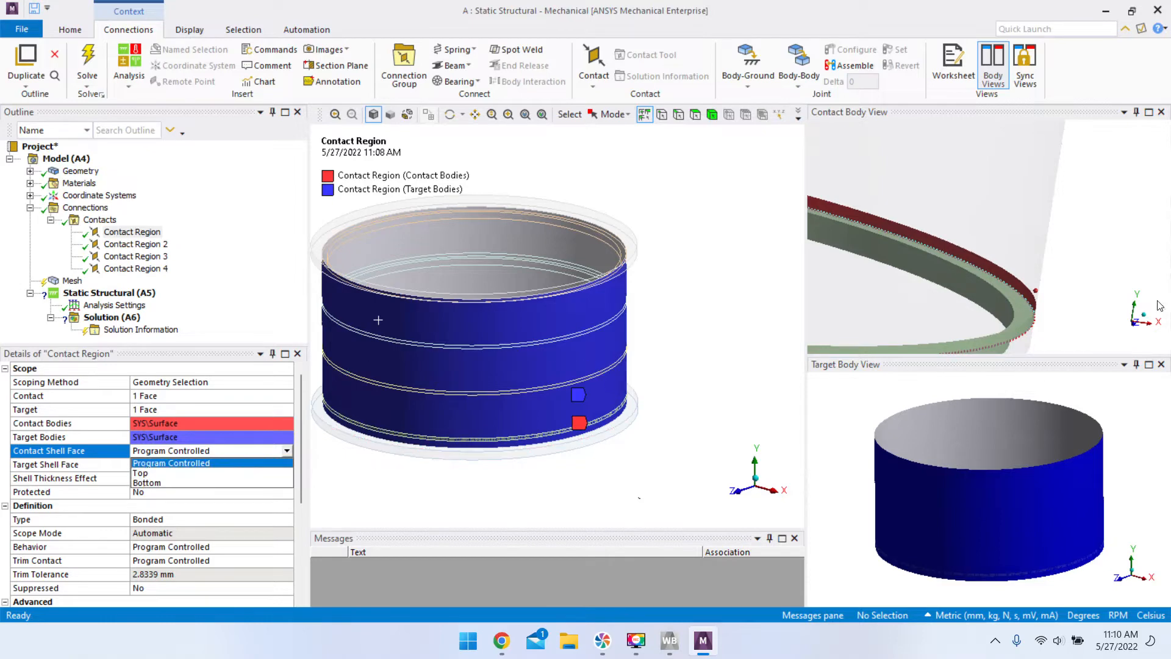
left_click(143, 482)
scroll(899, 226, "down", 5)
scroll(1062, 289, "up", 5)
middle_click_drag(967, 275, 1073, 339)
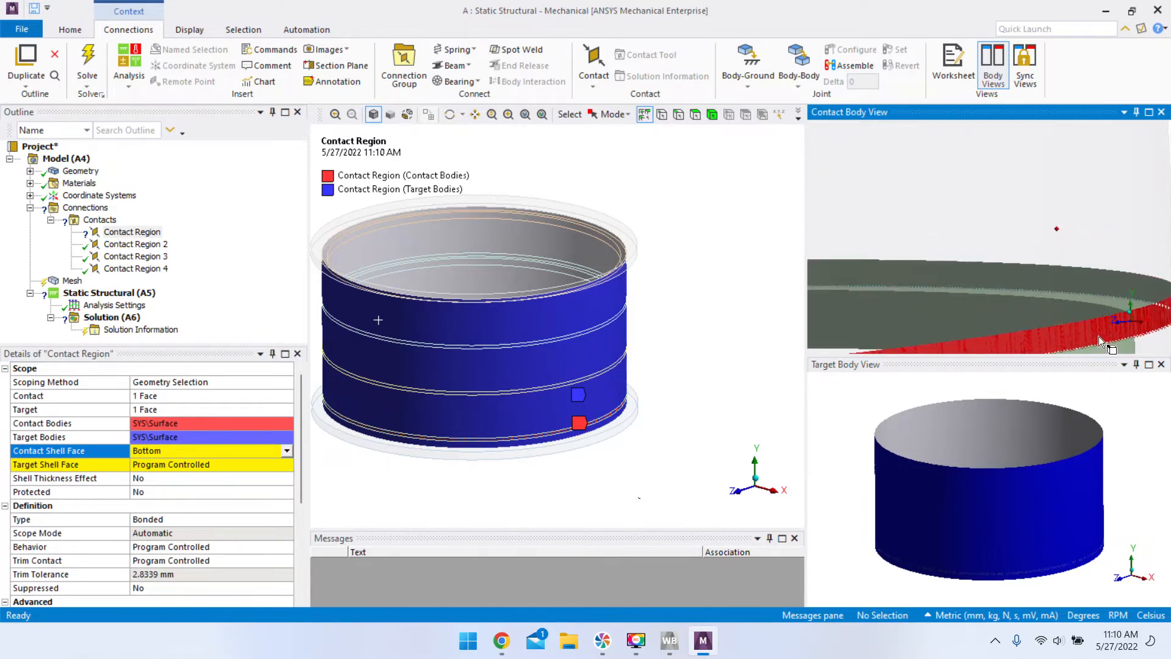
middle_click_drag(979, 284, 1027, 288)
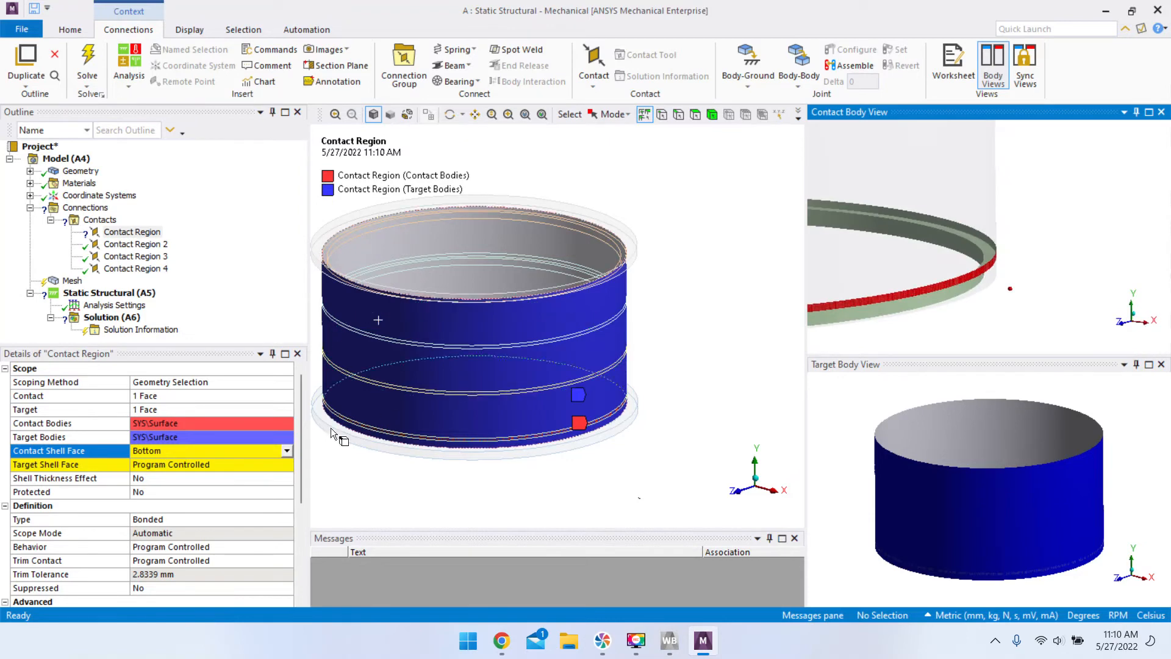
middle_click_drag(1077, 485, 1063, 524)
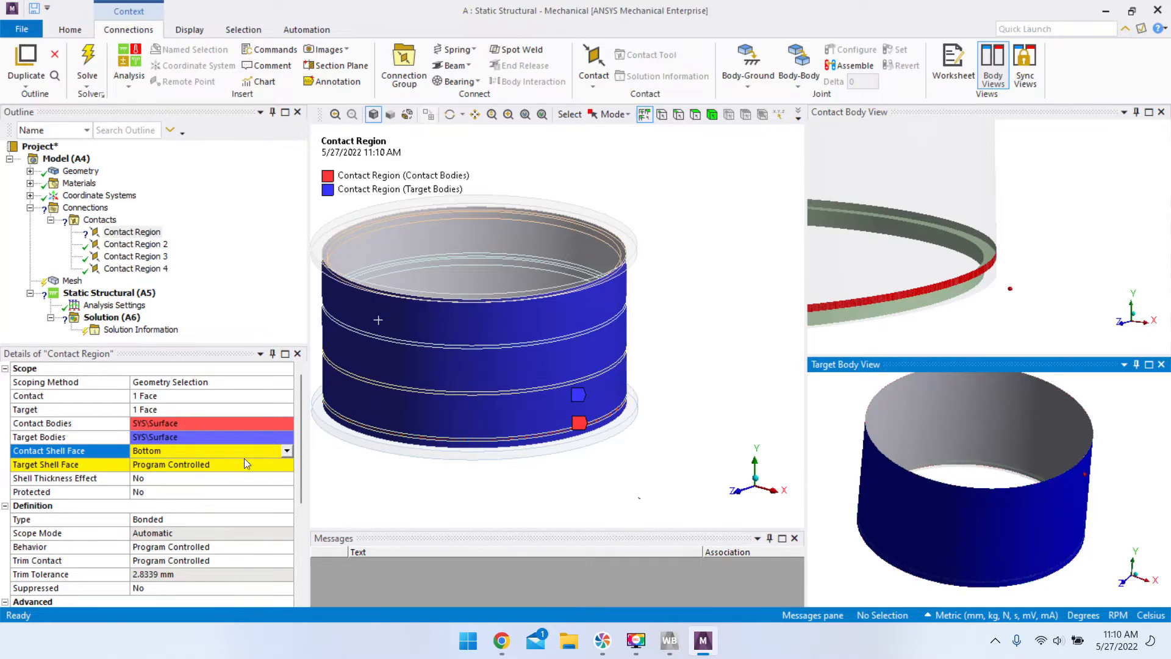
- Set the first contact region's target shell face to Bottom and check the cylinder's inner side
left_click(274, 463)
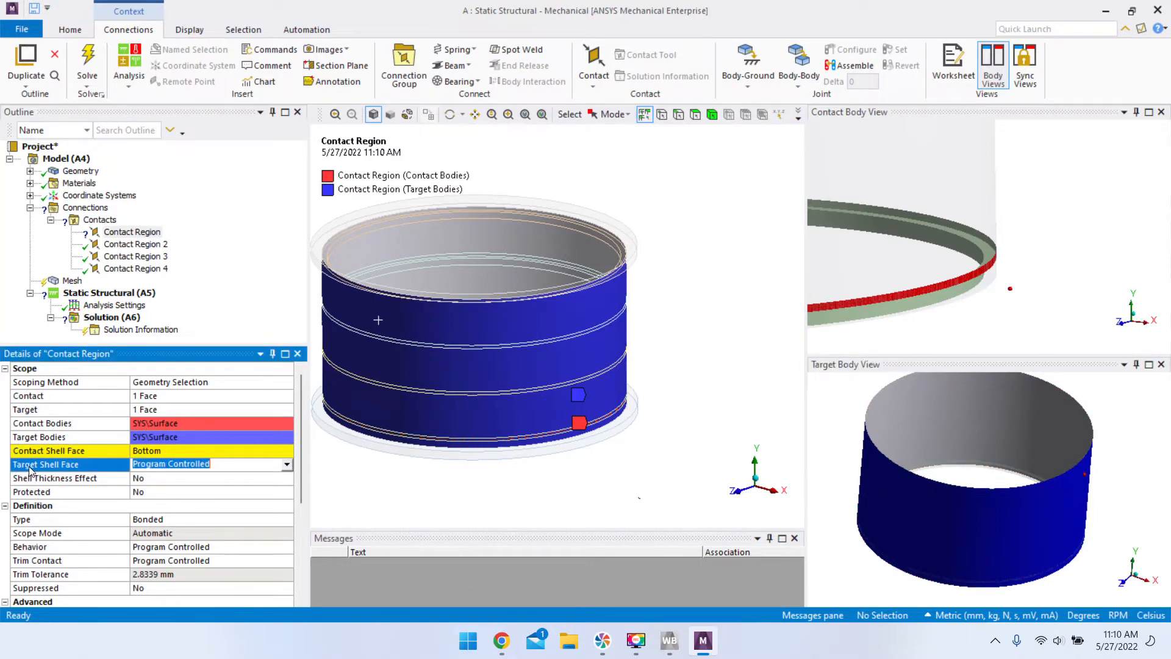
left_click(287, 463)
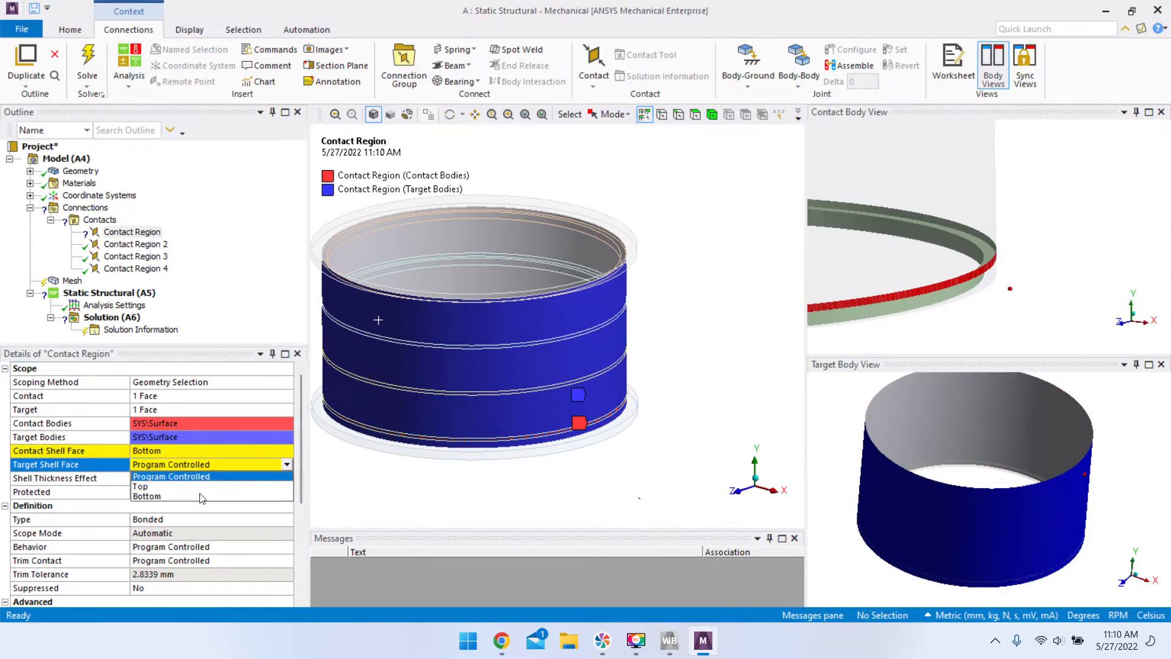
left_click(149, 498)
middle_click_drag(1033, 481, 994, 477)
scroll(1016, 478, "down", 3)
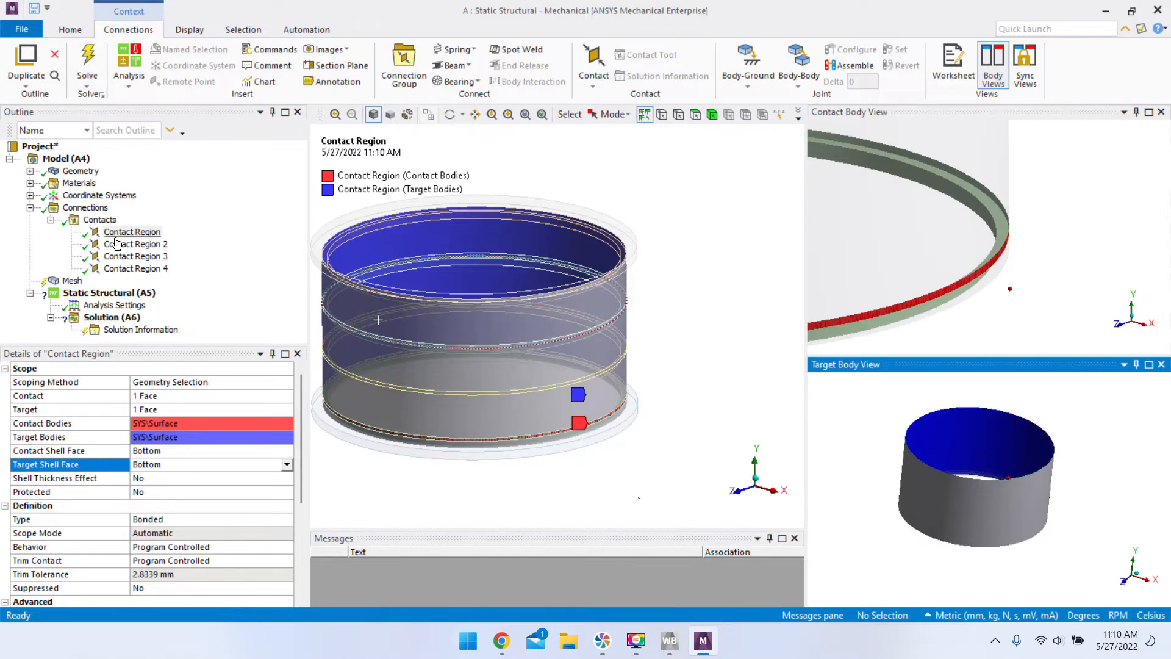
- Review the available contact types for the first contact region and choose Bonded
left_click(105, 525)
left_click(286, 519)
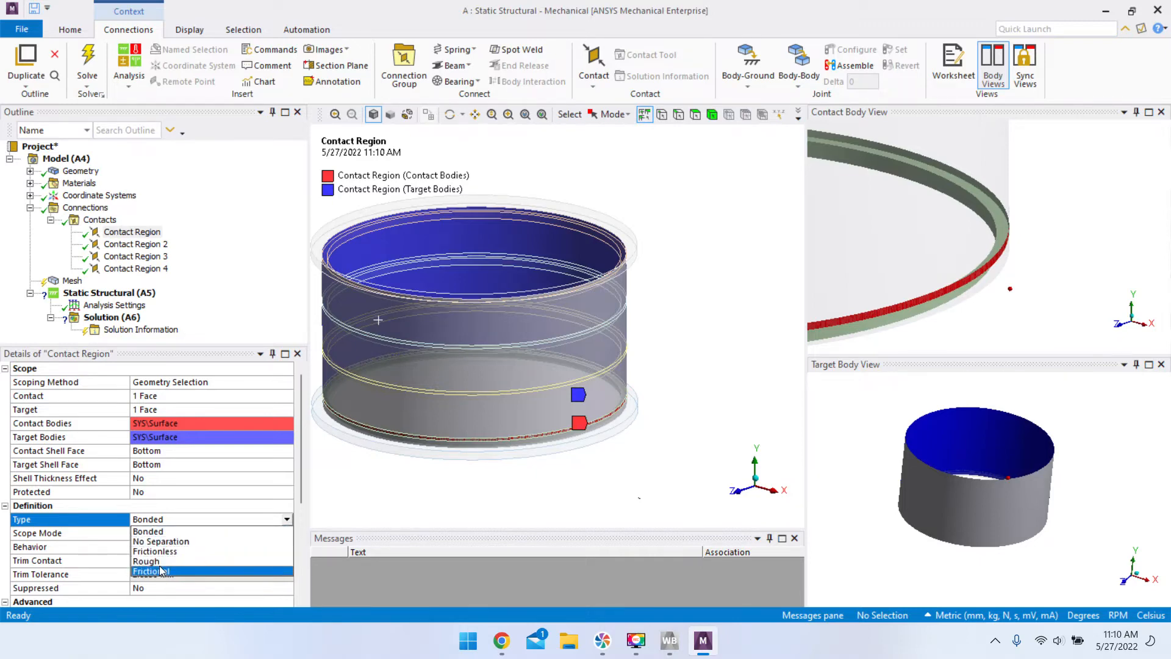
left_click(165, 535)
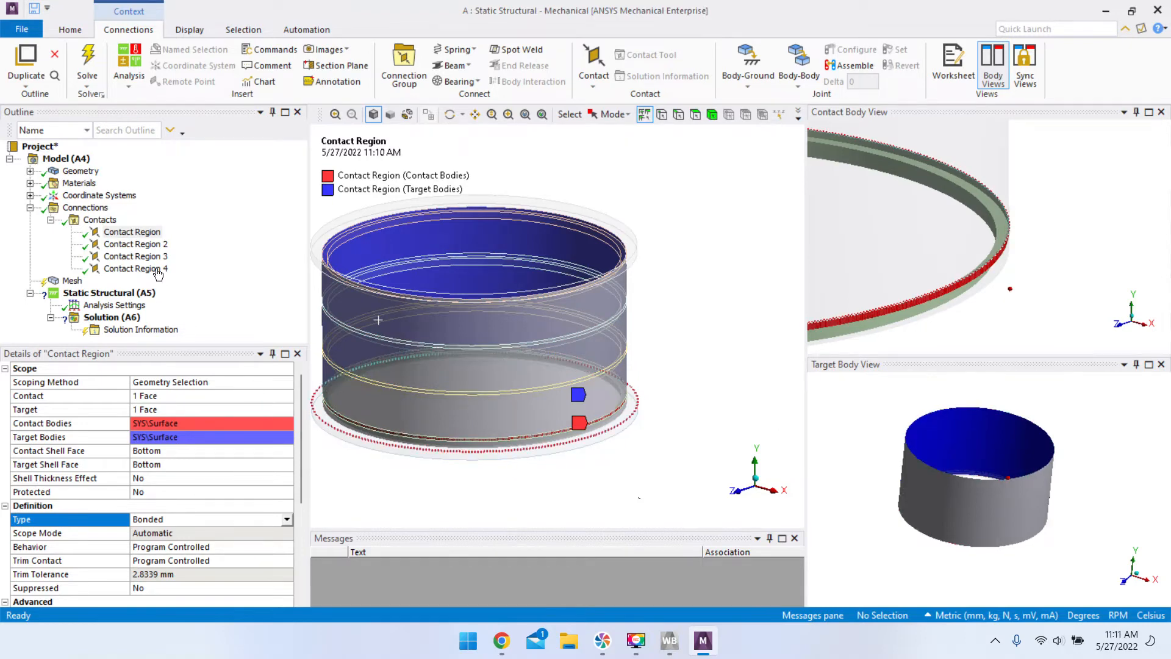
- Set both the contact and target shell faces of Contact Region 2 to Bottom
left_click(146, 245)
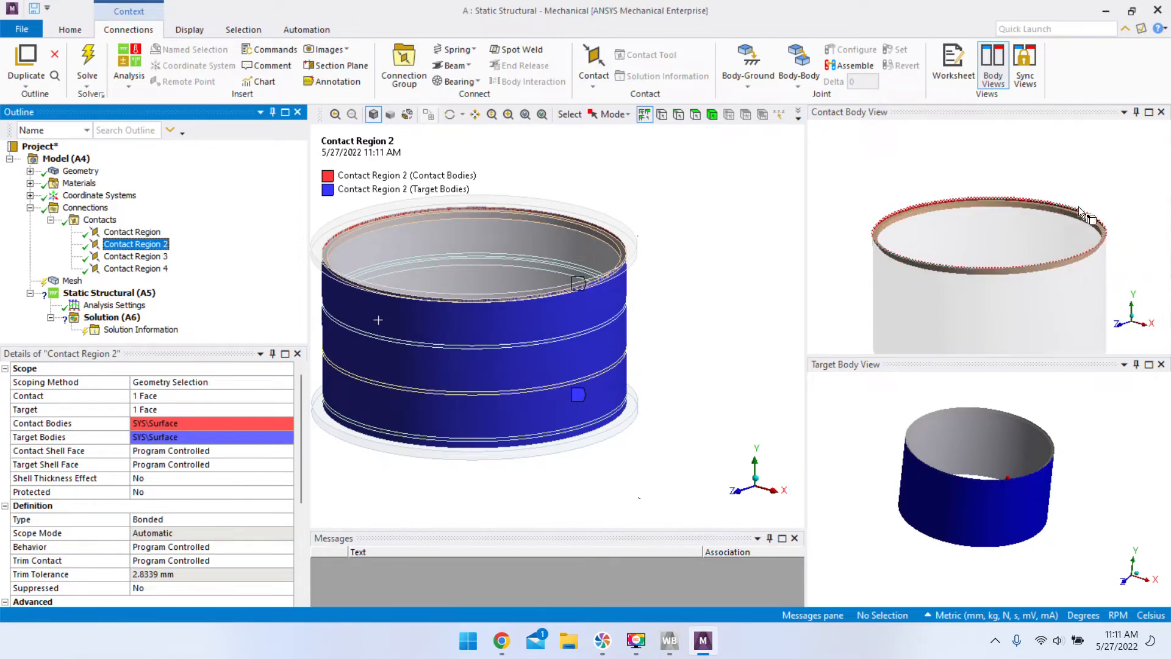
scroll(1103, 225, "up", 5)
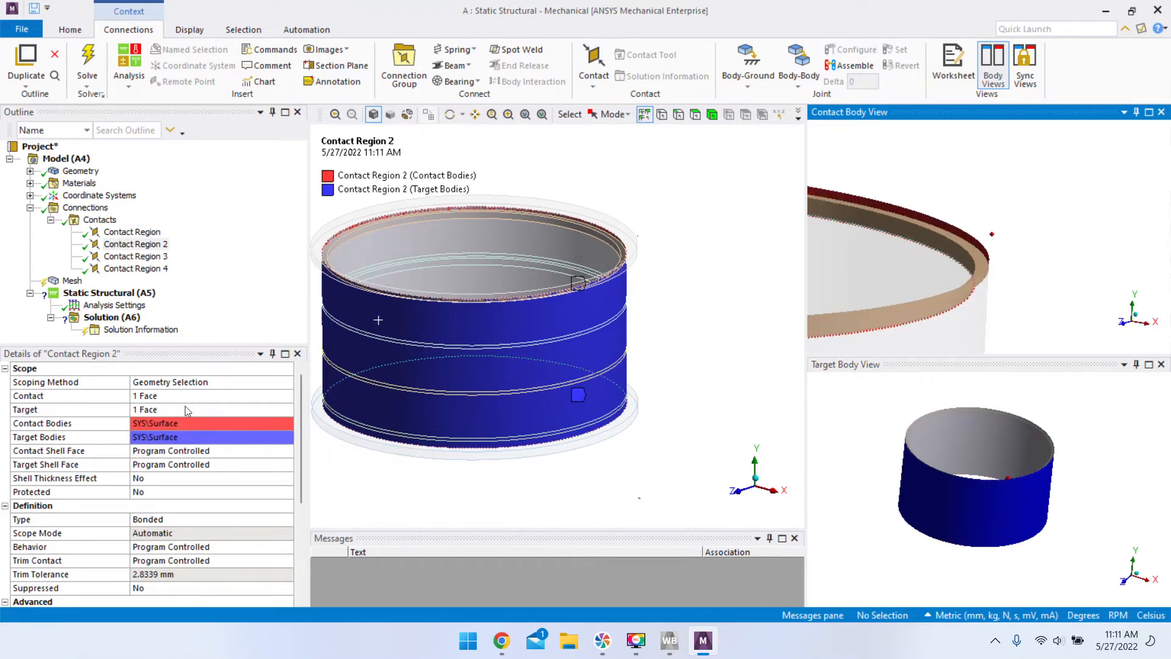
left_click(150, 452)
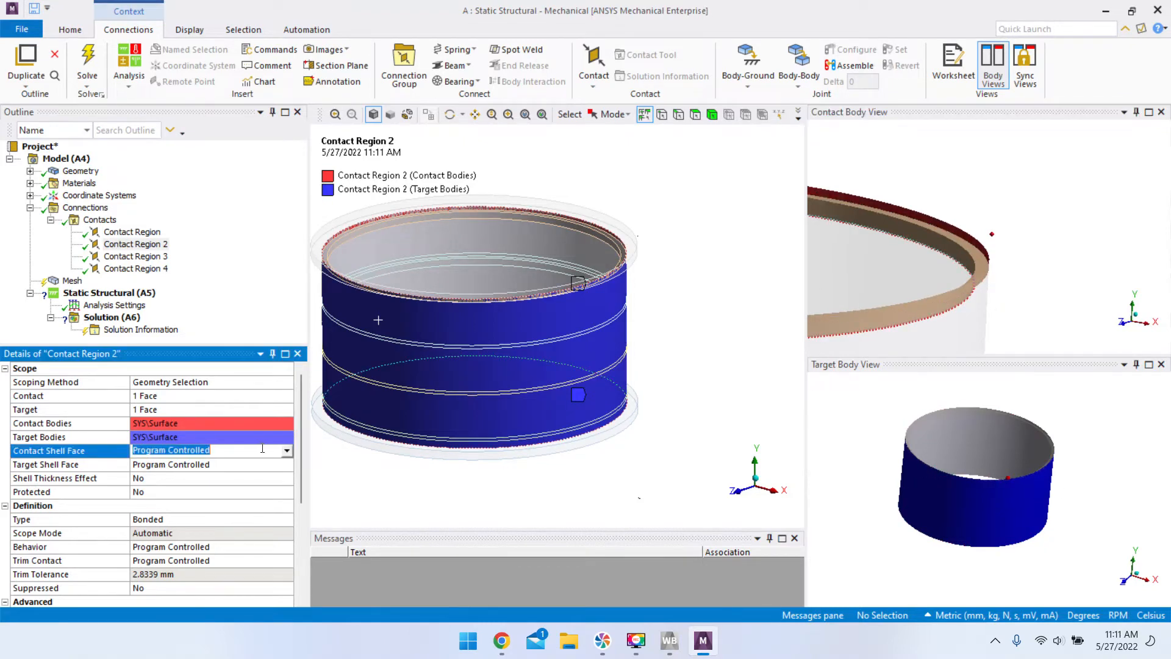
left_click(247, 483)
left_click(261, 465)
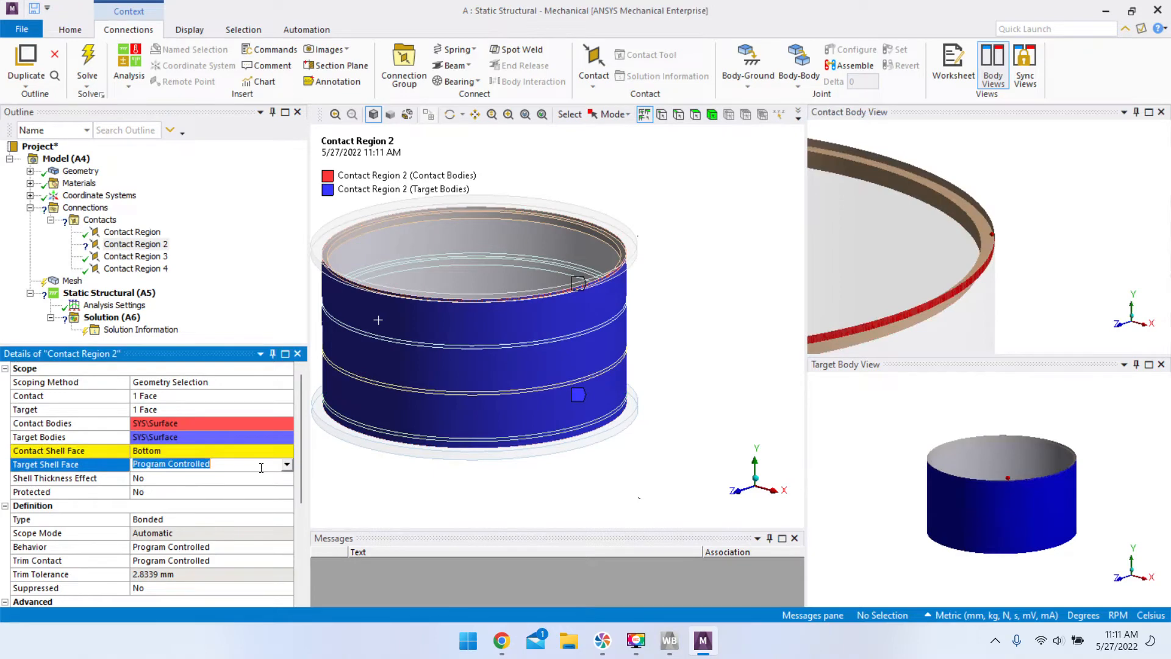
left_click(286, 465)
left_click(160, 495)
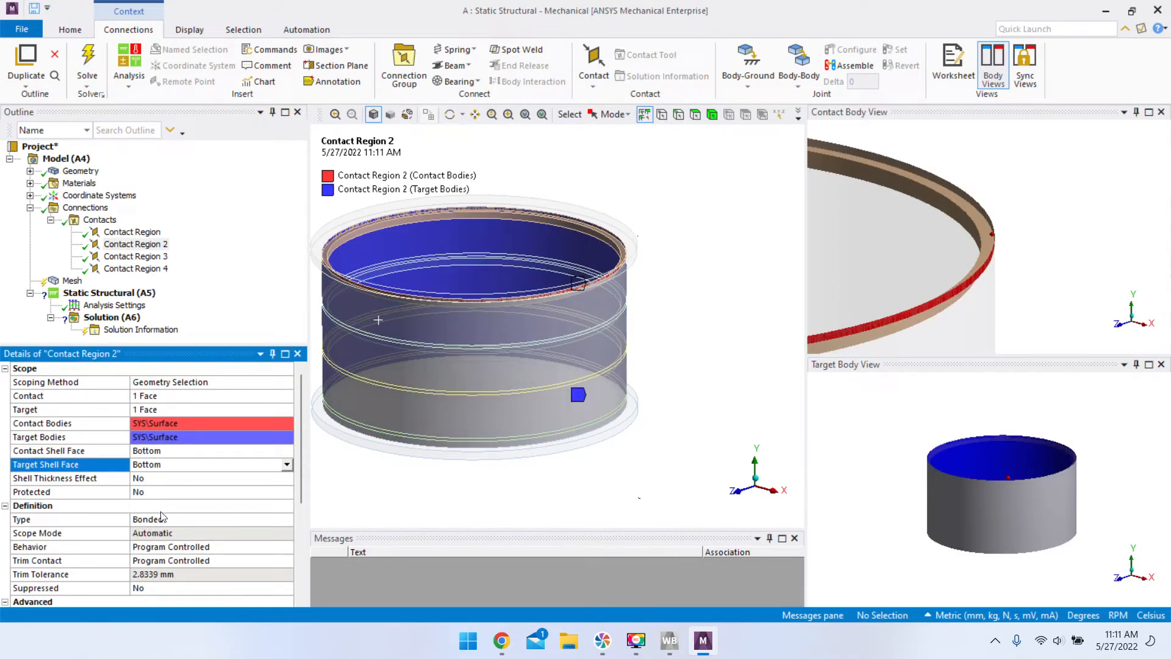
- Set both the contact and target shell faces of Contact Region 3 to Bottom
left_click(160, 257)
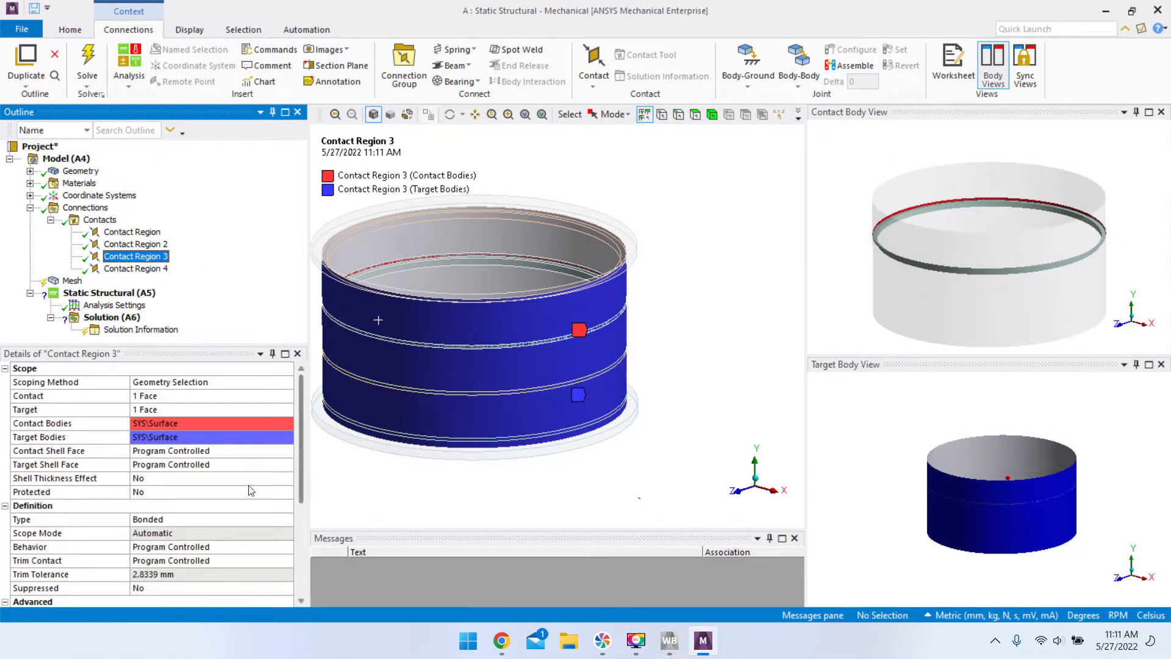
left_click(166, 455)
left_click(291, 451)
left_click(139, 481)
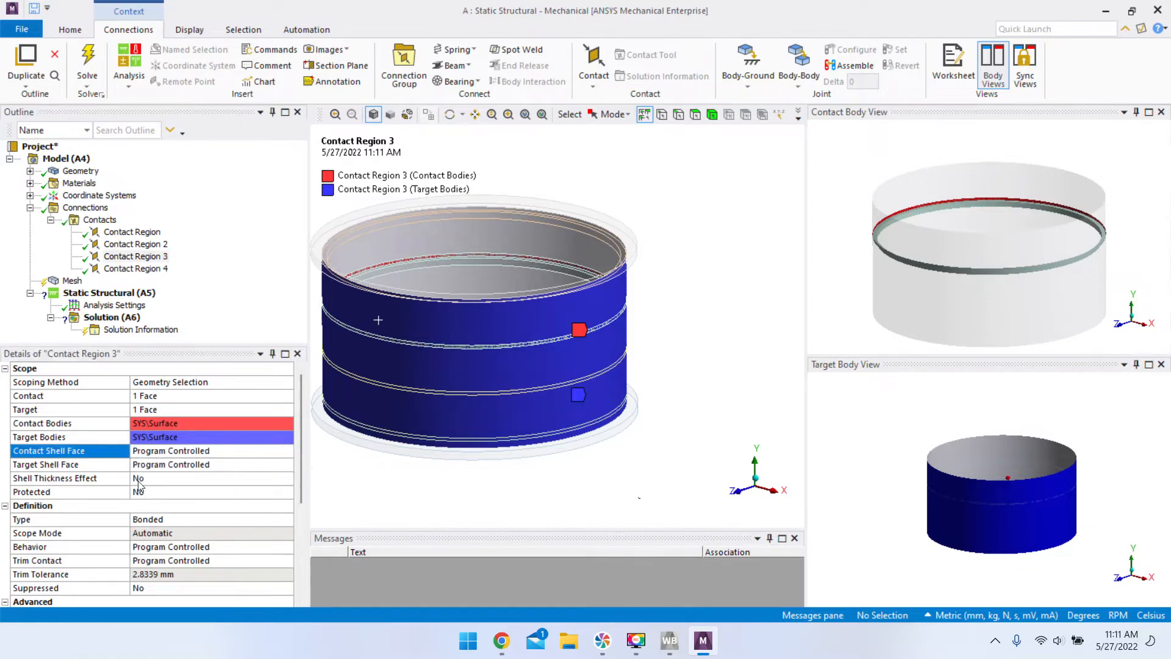
left_click(165, 464)
left_click(287, 464)
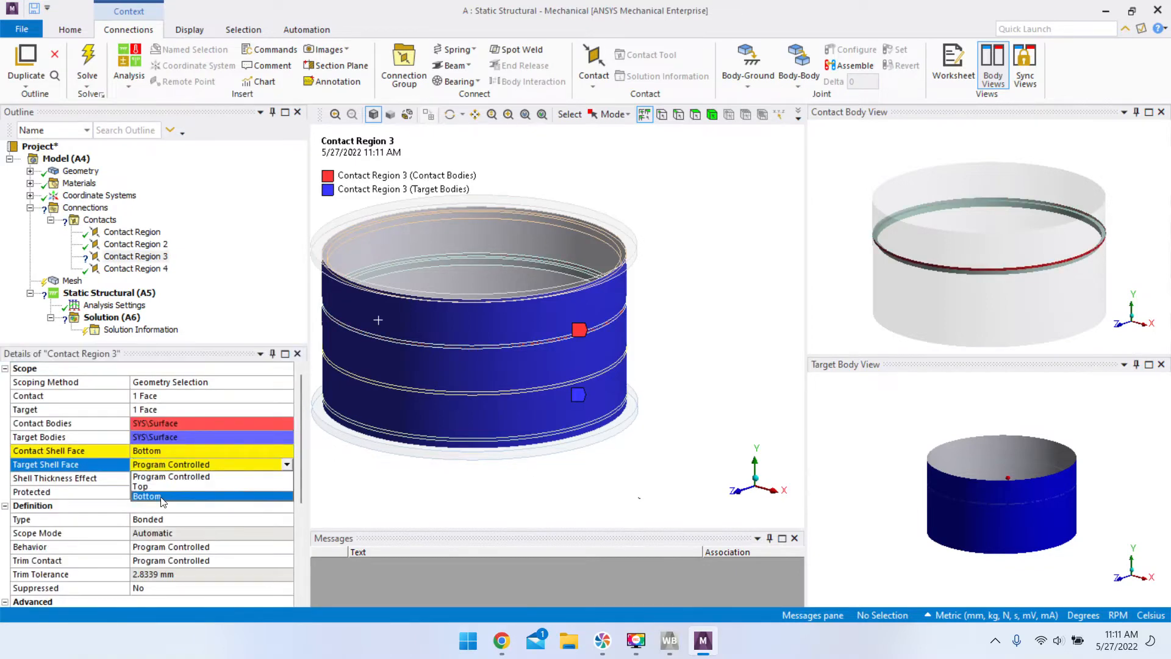
left_click(160, 496)
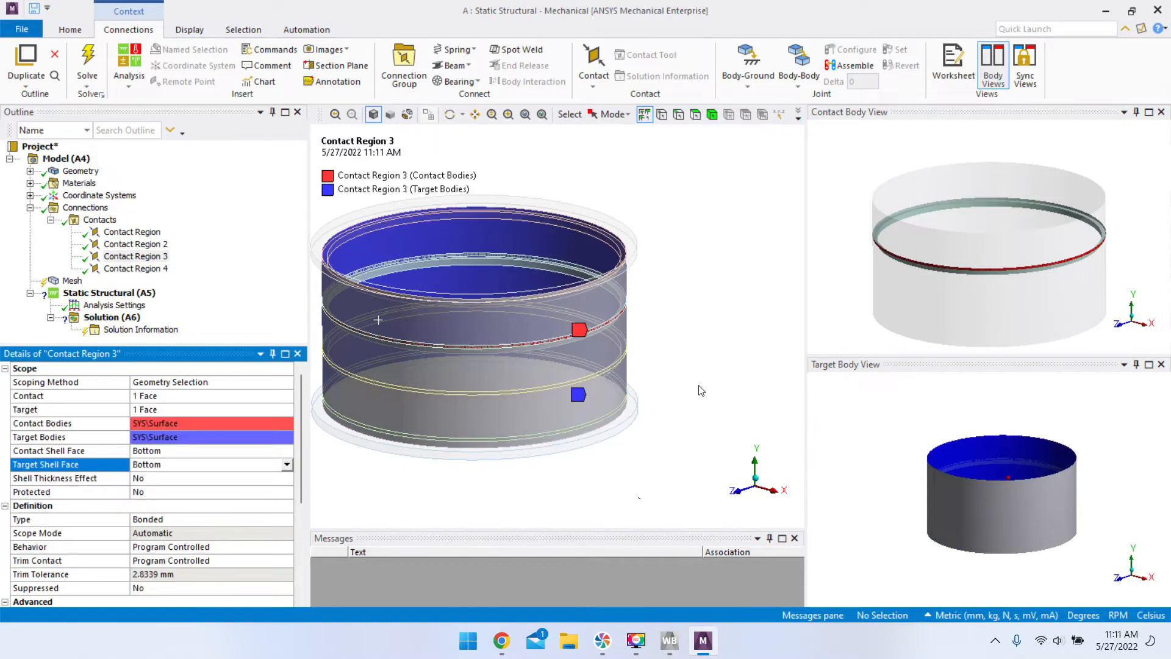
- Set both the contact and target shell faces of Contact Region 4 to Bottom
left_click(135, 268)
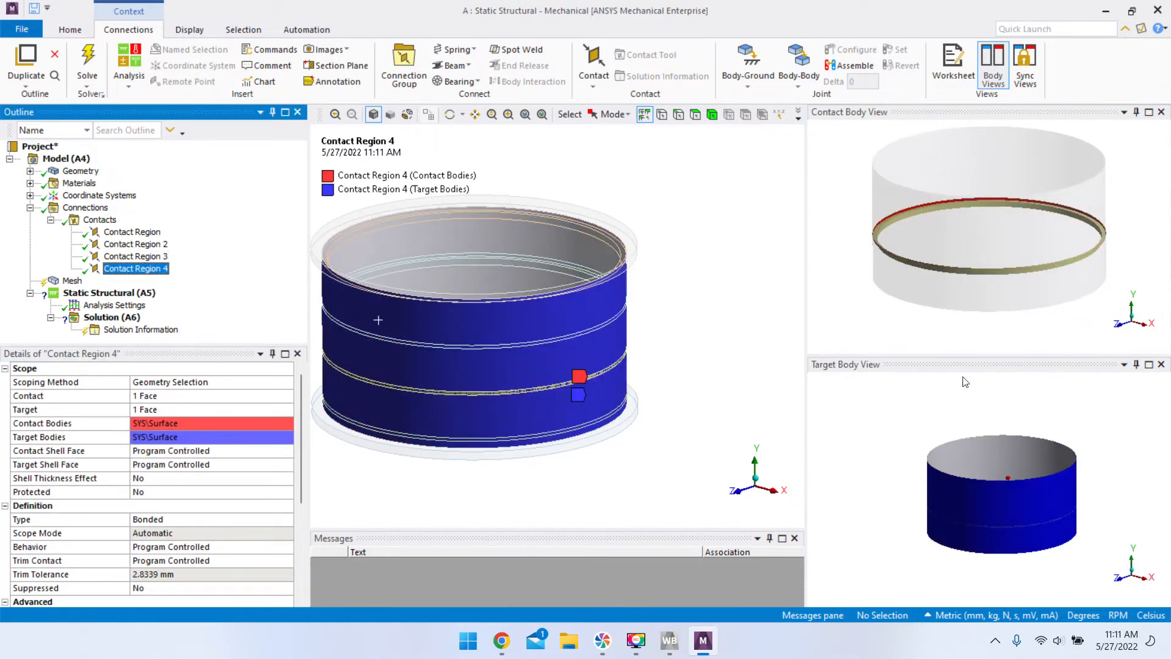
left_click(175, 453)
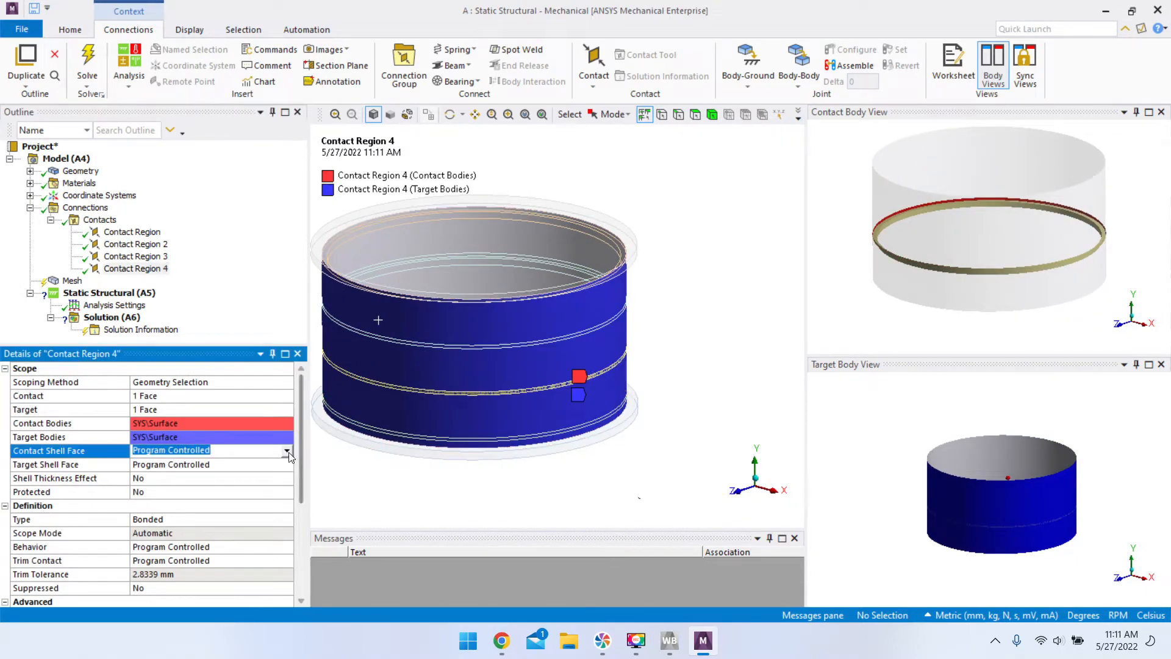
left_click(287, 452)
left_click(163, 483)
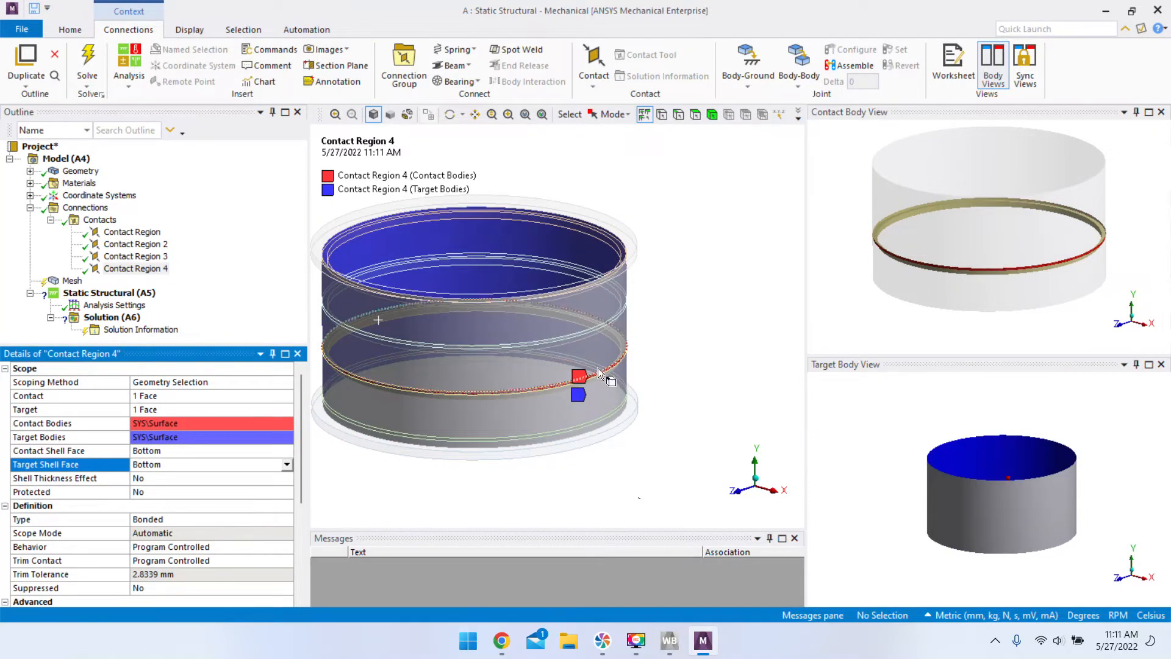
- Go through all four contact regions to check their shell face settings and the highlighted ring and cylinder faces
left_click(145, 271)
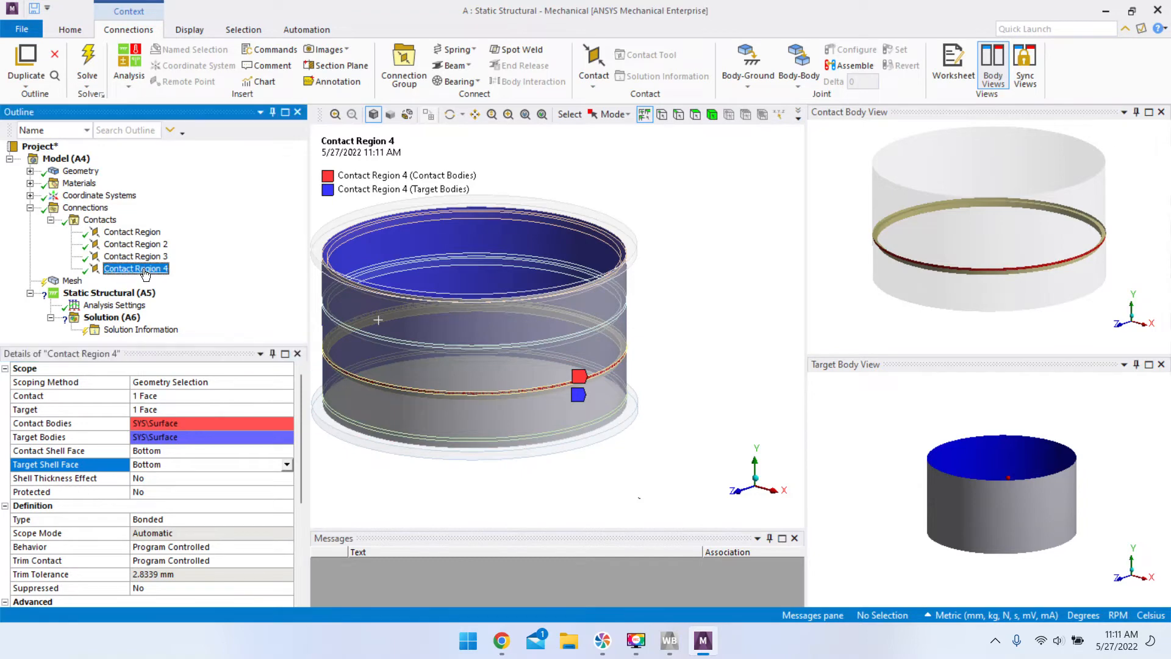
left_click(136, 233)
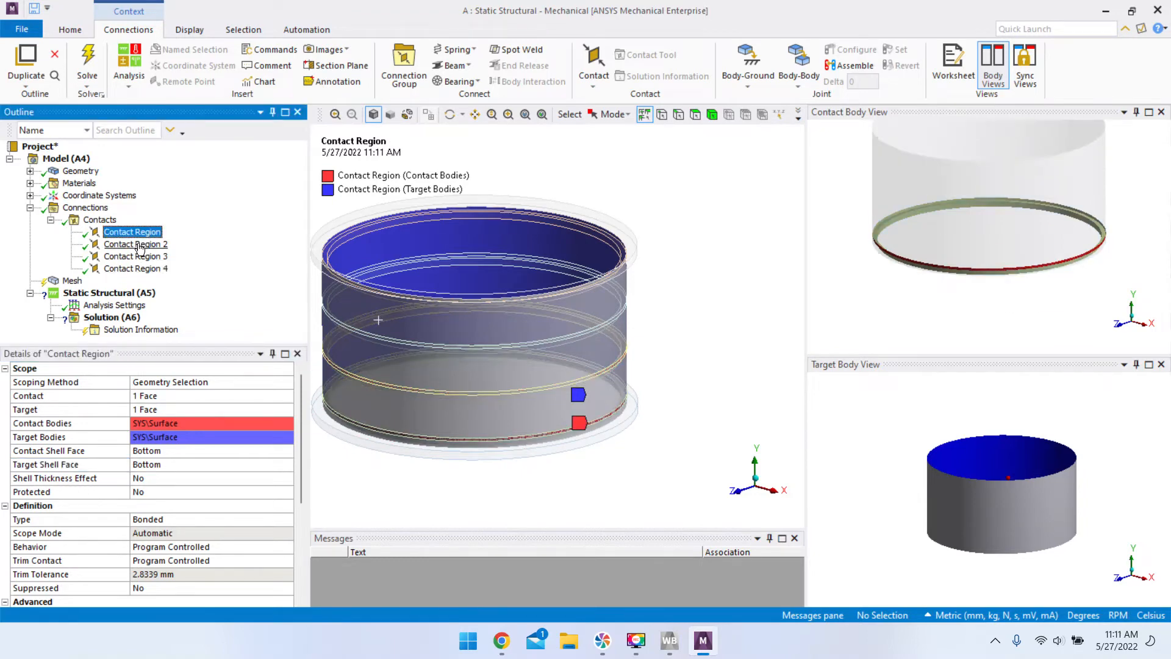
left_click(140, 245)
left_click(141, 257)
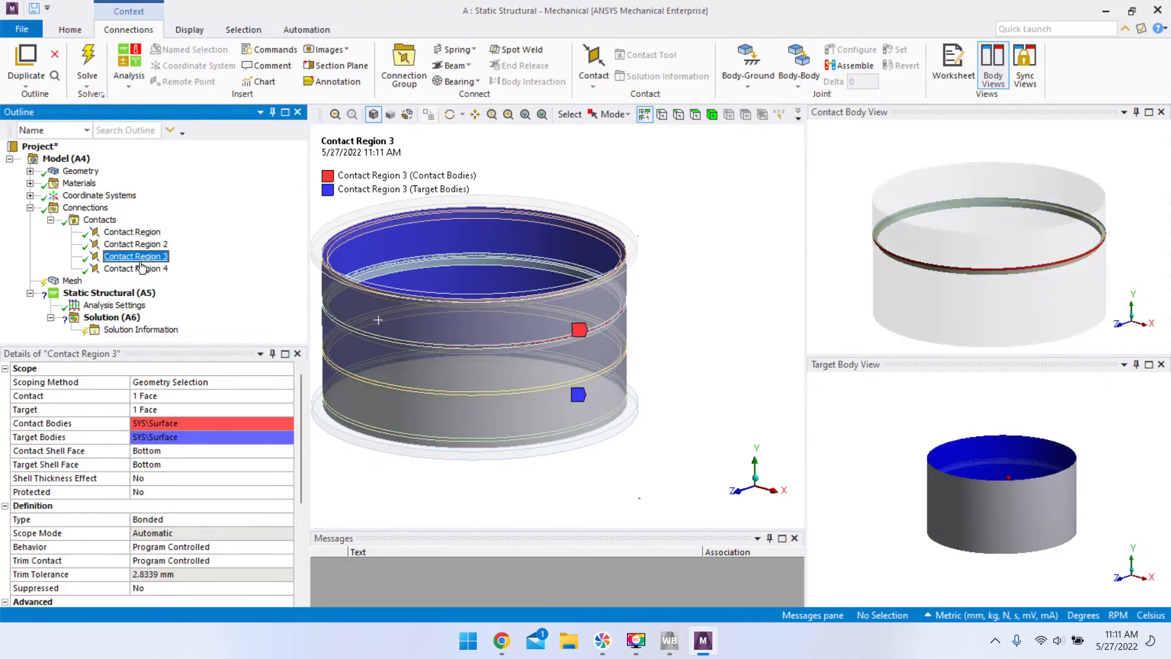
left_click(142, 270)
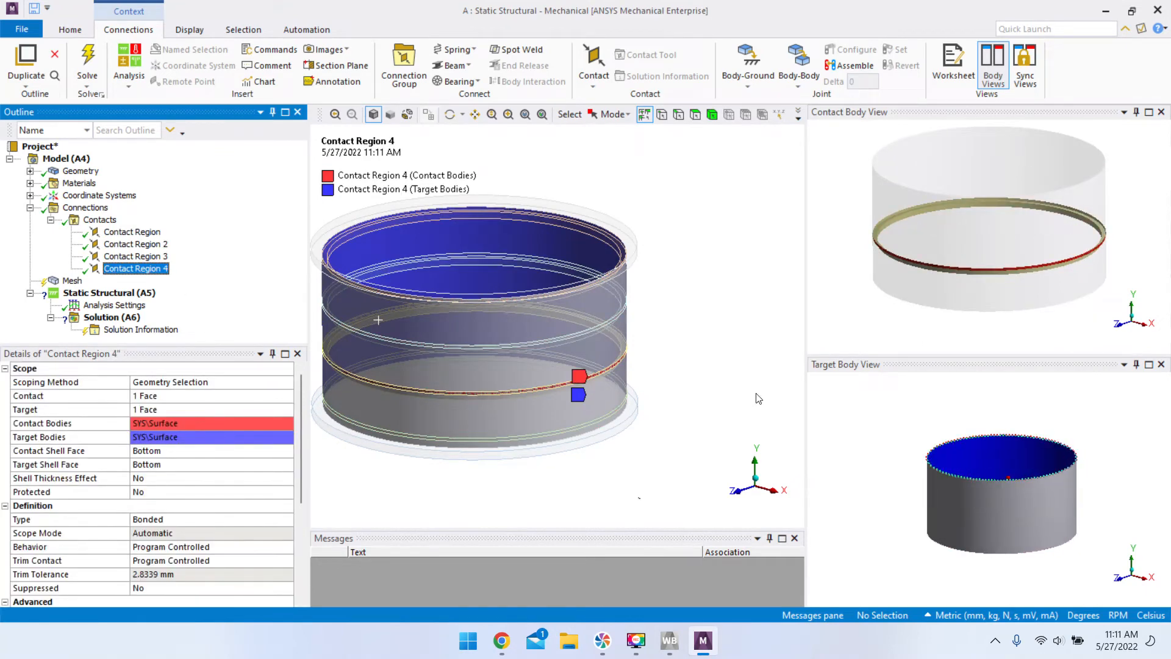
scroll(549, 330, "down", 3)
scroll(539, 329, "up", 5)
middle_click_drag(599, 322, 677, 324, "ctrl")
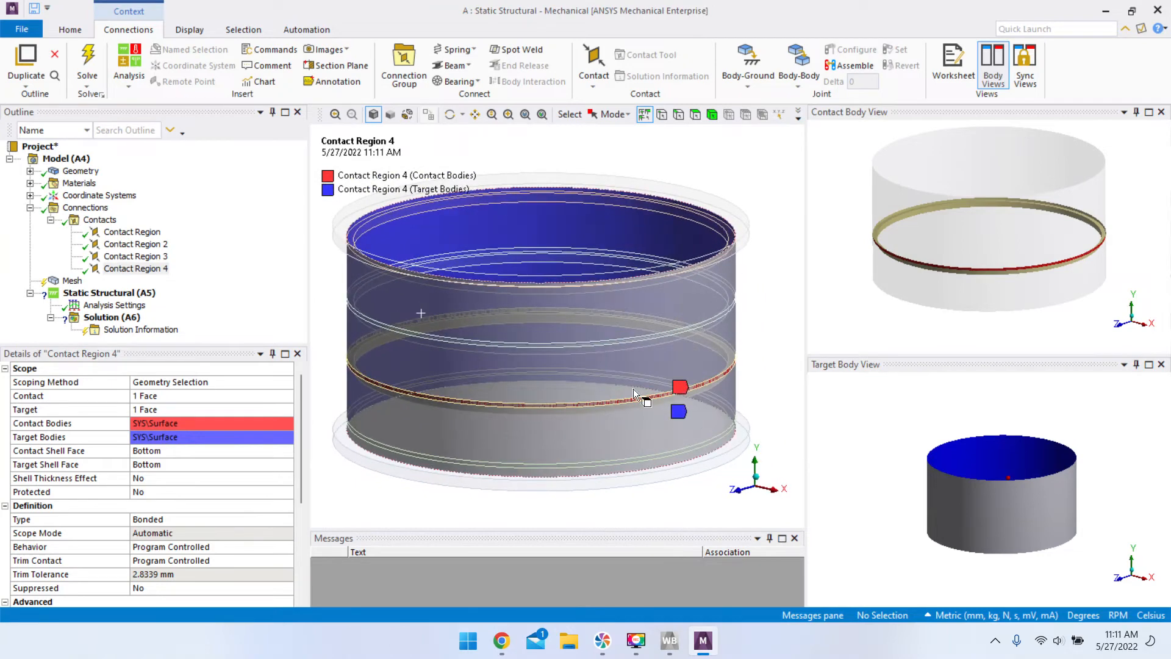
- Insert a manual contact region into the Contacts group
scroll(629, 347, "down", 2)
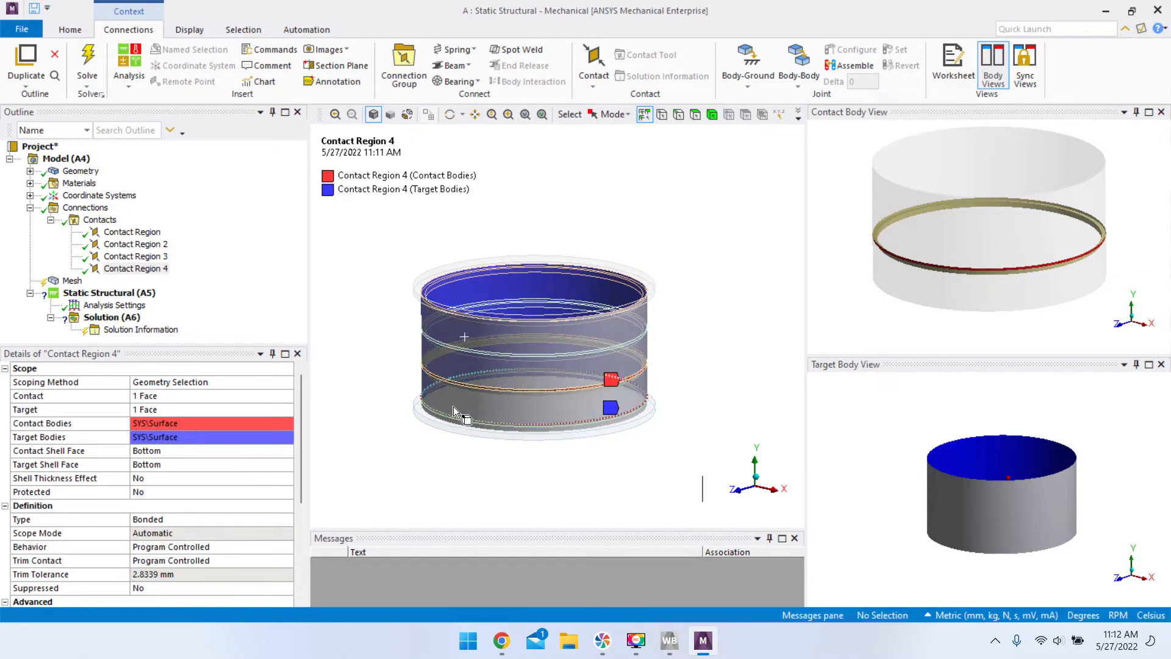
left_click(99, 219)
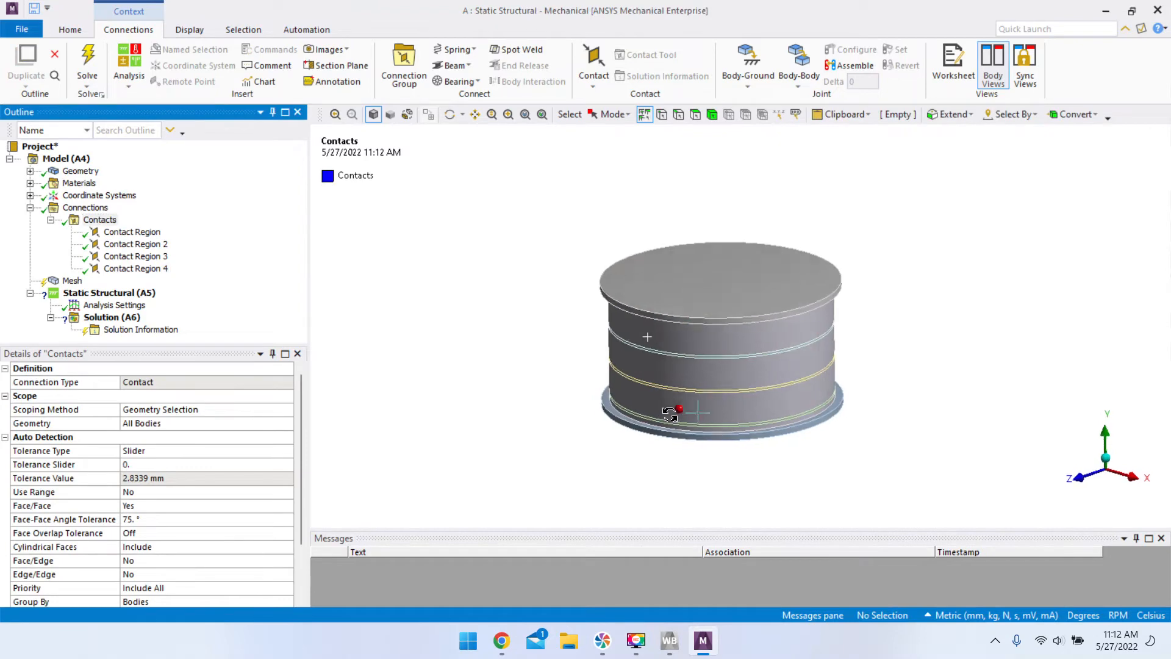
left_click(99, 219)
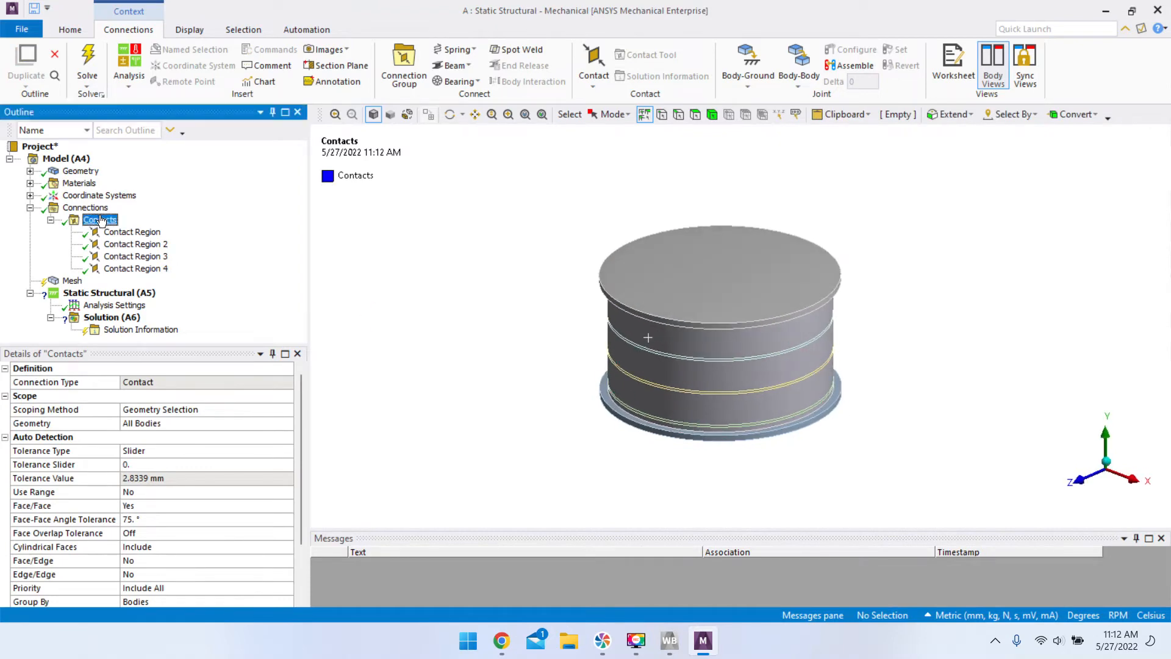
right_click(101, 221)
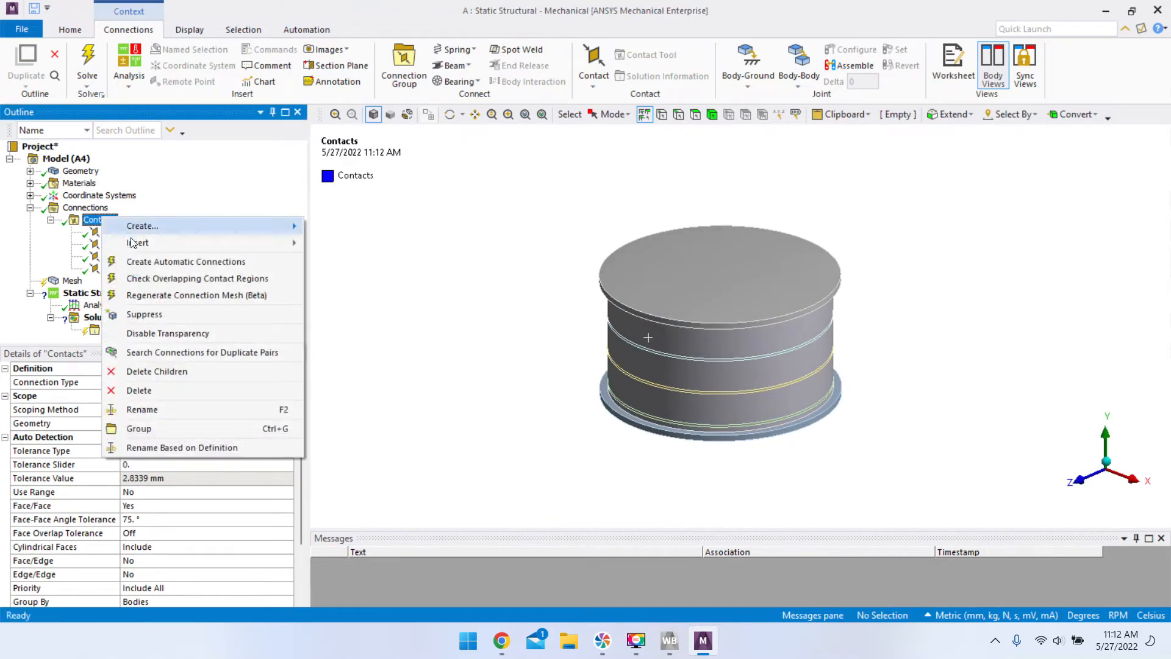
mouse_move(292, 243)
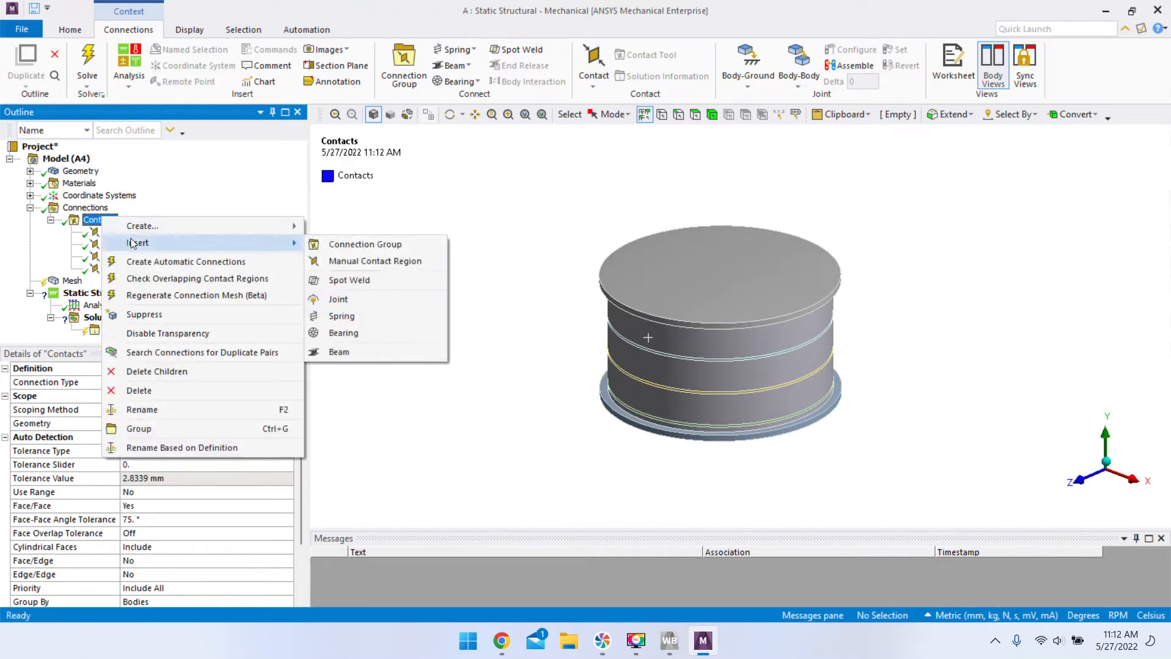
left_click(358, 261)
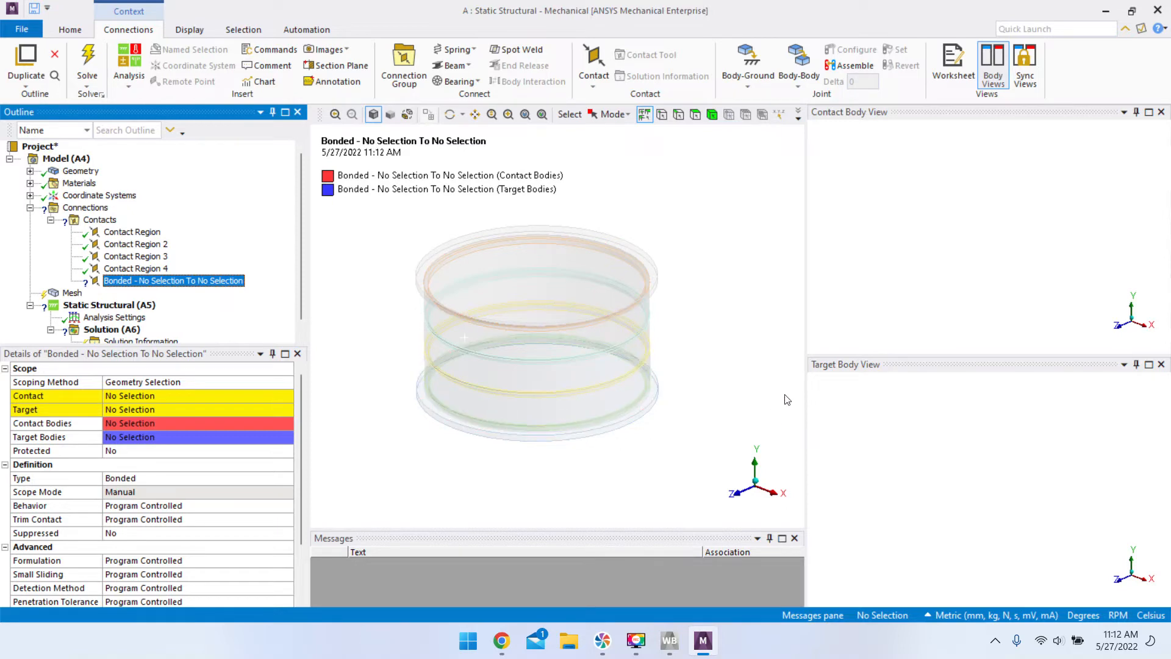
- Set the upper face of the lower end plate as the target of the new bonded contact
mouse_move(805, 326)
left_mouse_down()
mouse_move(836, 327)
mouse_move(812, 327)
left_mouse_up()
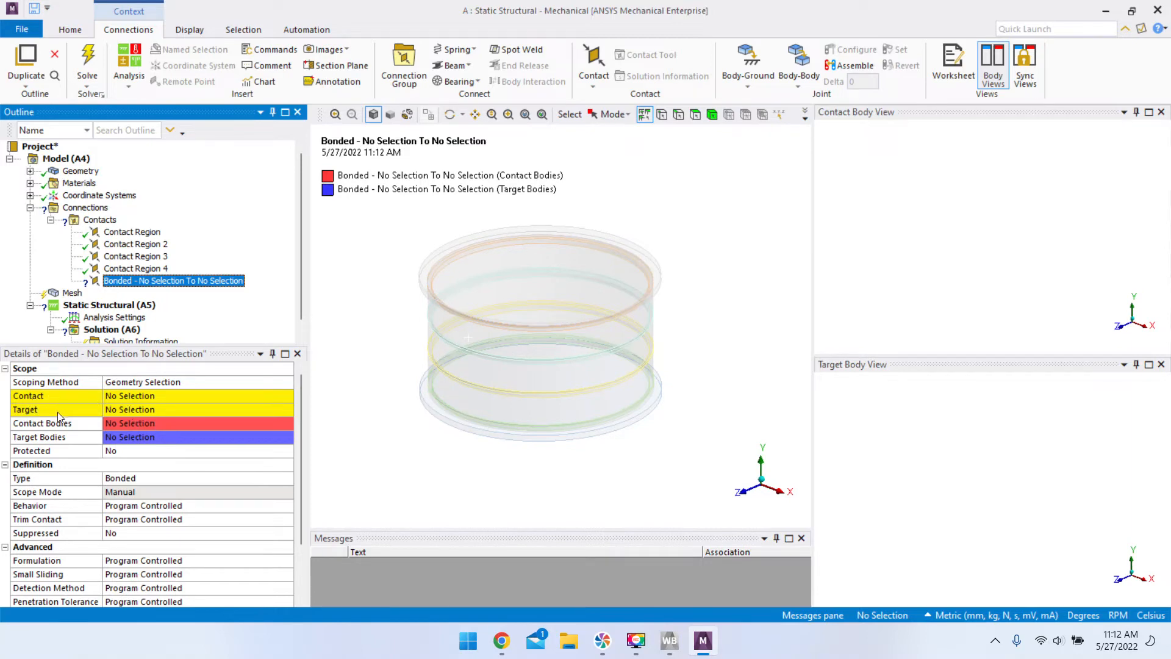
left_click(134, 410)
right_click_drag(360, 370, 496, 460)
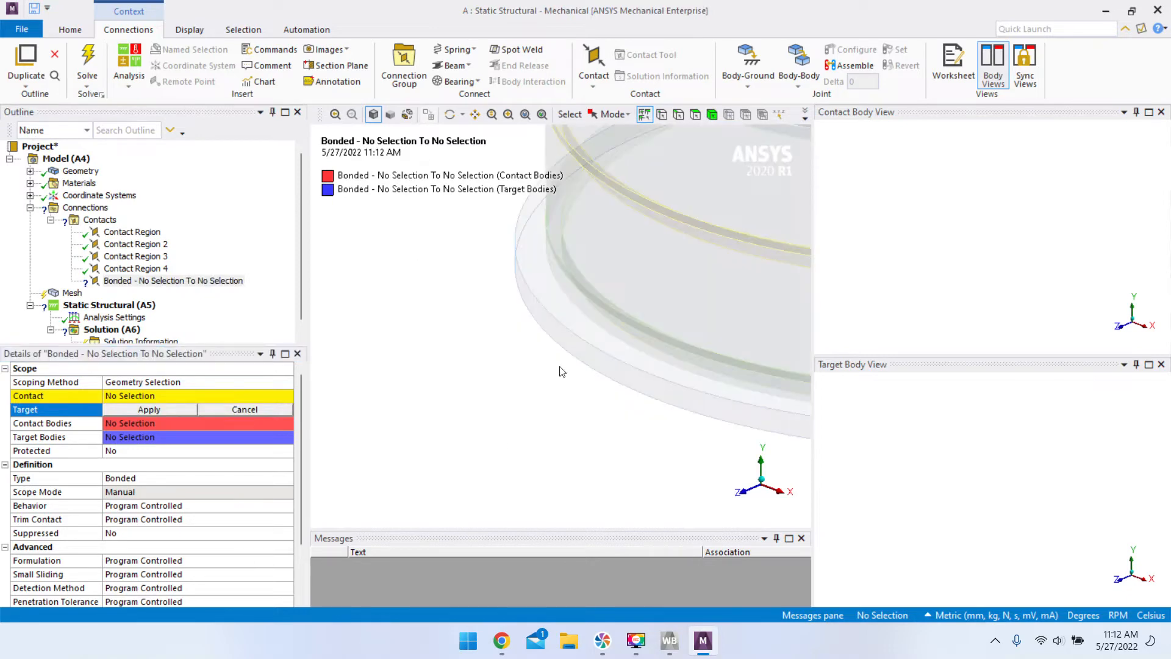
left_click(699, 113)
left_click(549, 296)
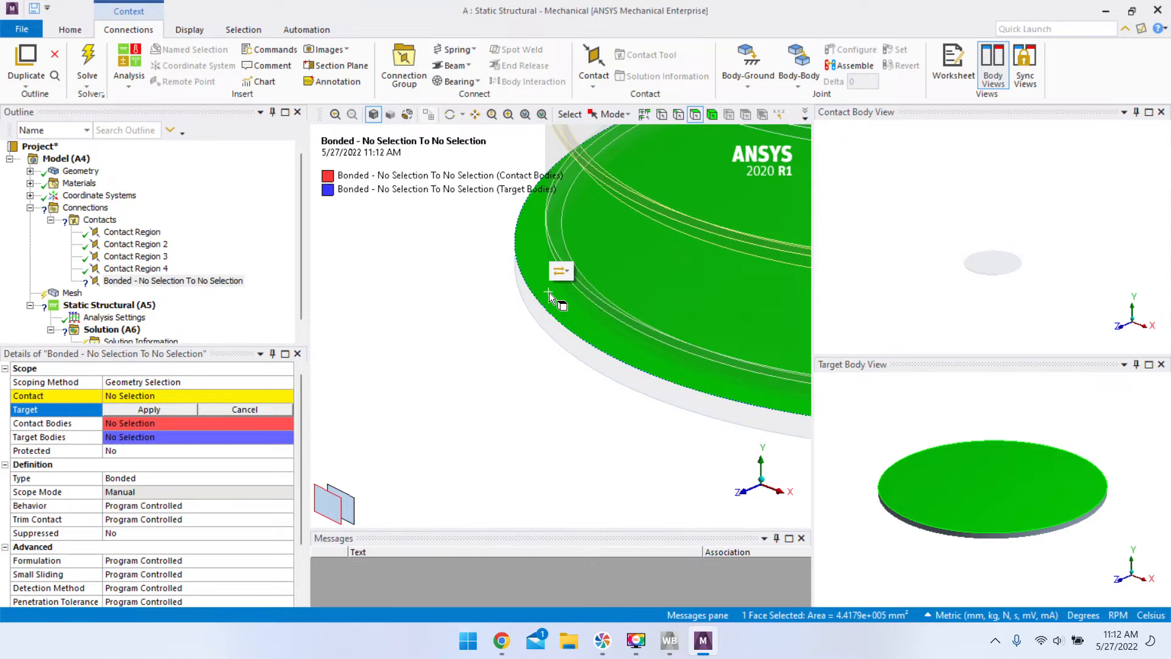
left_click(174, 412)
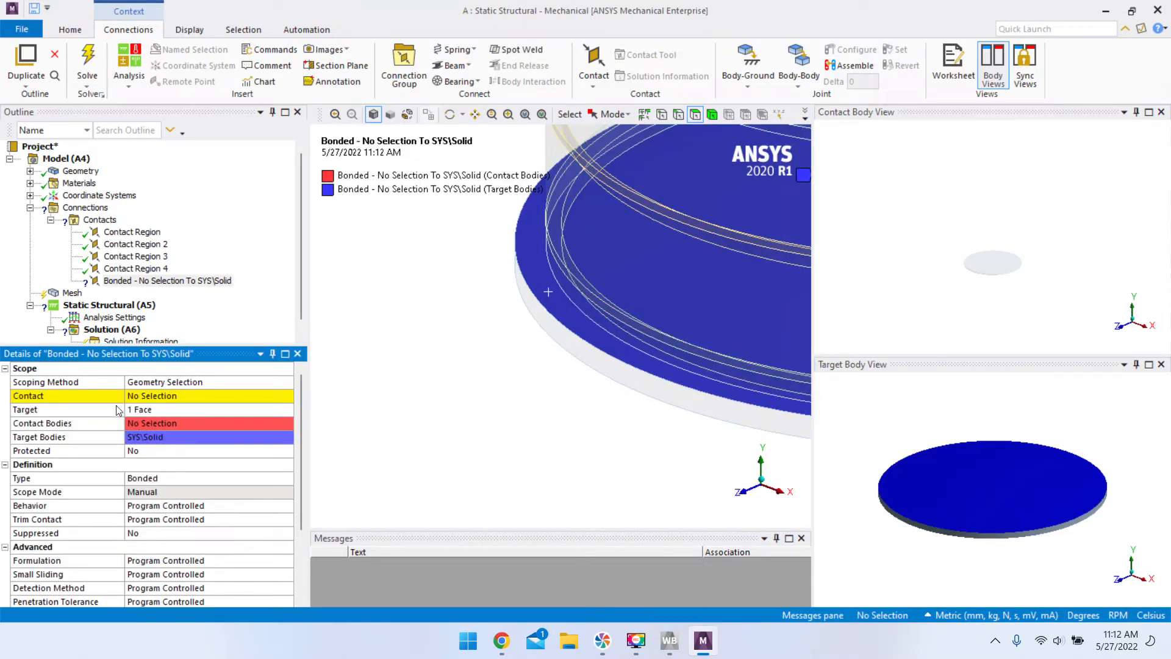
- Hide the lower end plate body to expose the cylinder's bottom edges for the contact selection
left_click(165, 398)
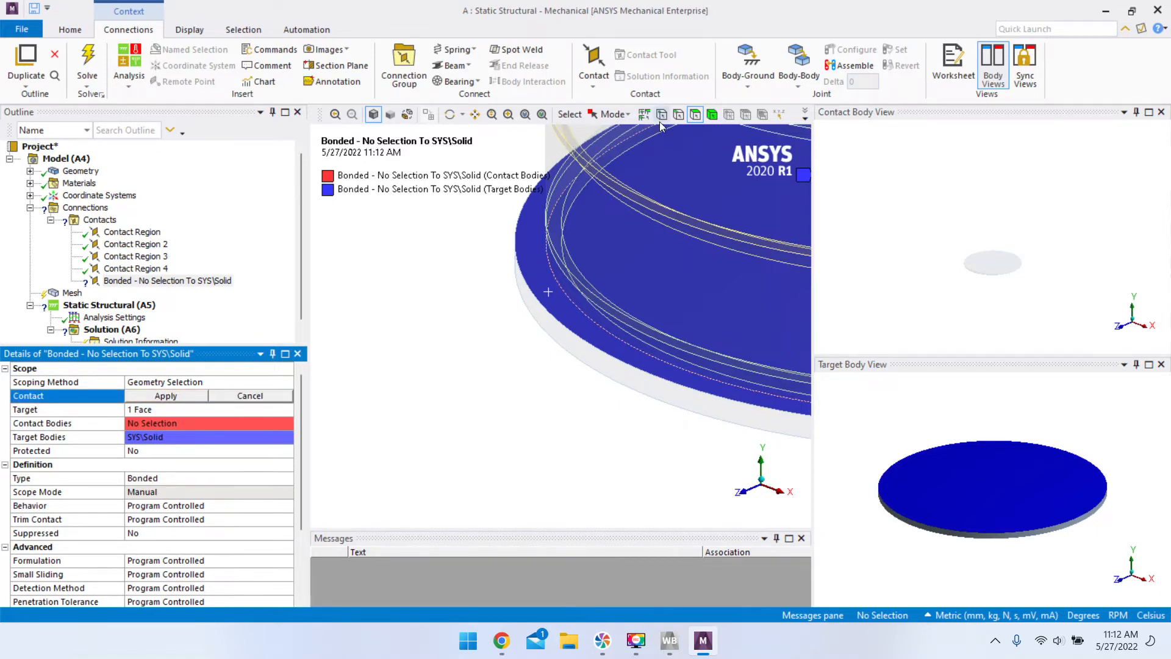
scroll(558, 329, "down", 4)
scroll(557, 321, "up", 4)
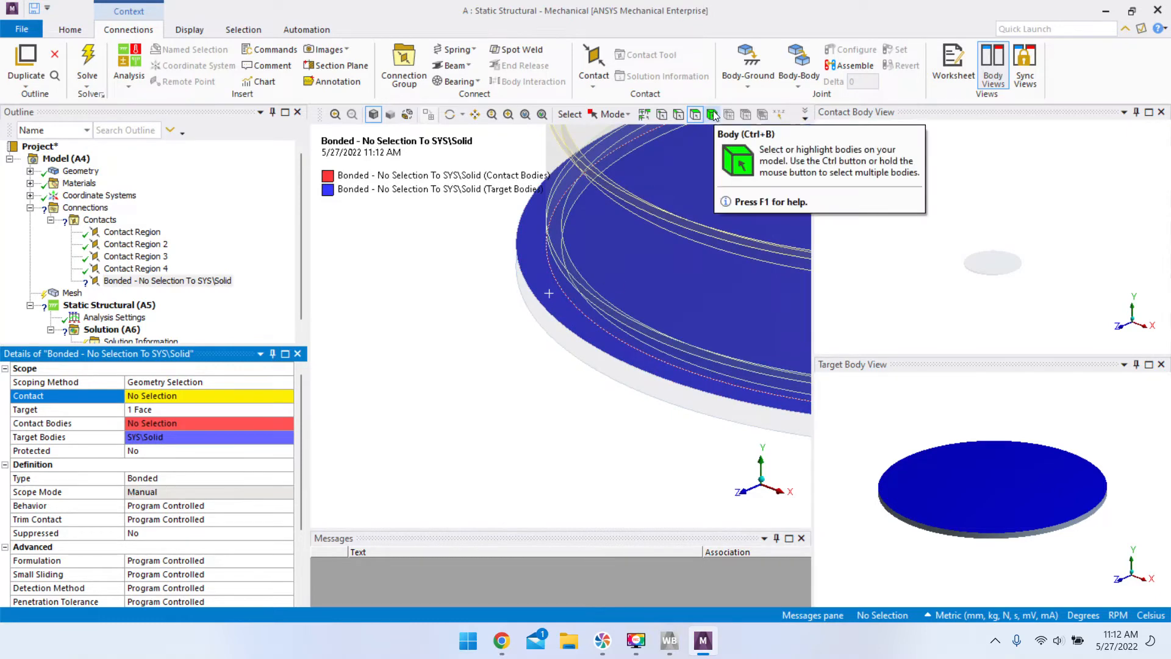
left_click(713, 114)
left_click(549, 303)
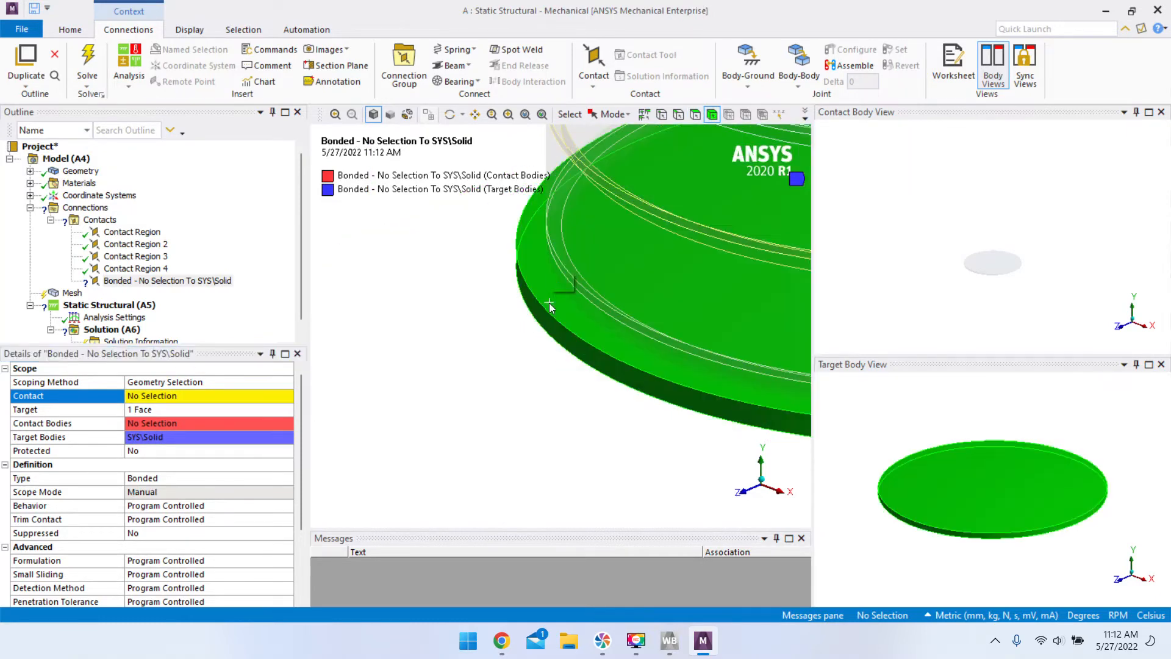
right_click(548, 302)
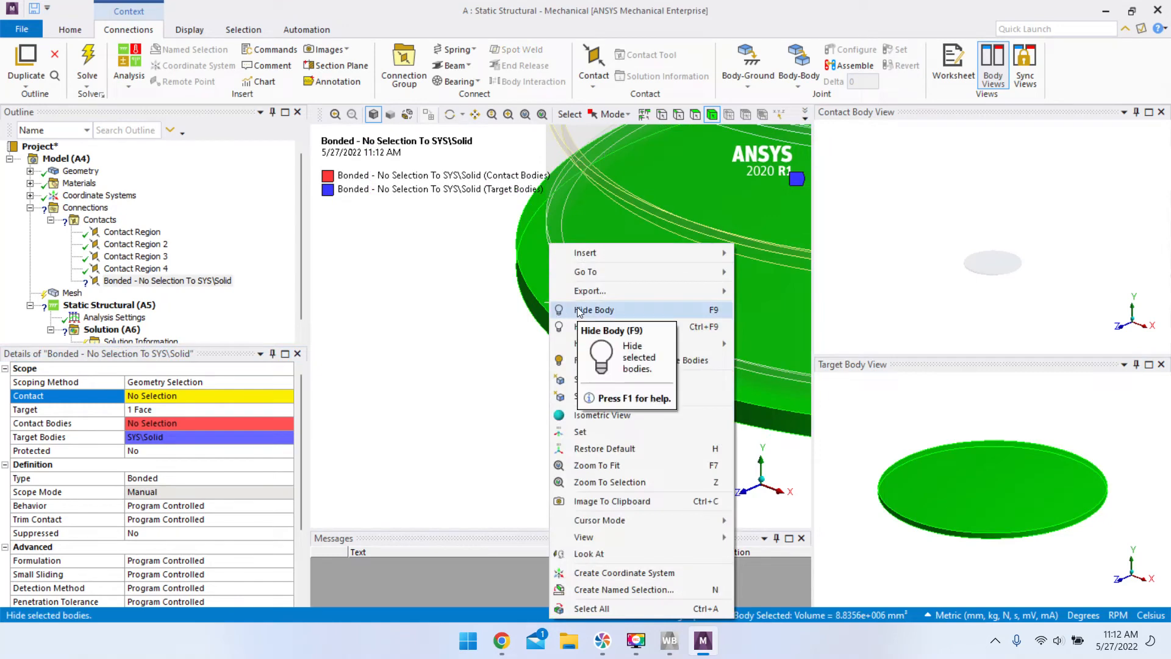
left_click(579, 310)
- Assign the outer and inner circular edges at the cylinder's bottom end as the contact side of the bonded region
middle_click_drag(720, 341, 680, 268)
right_click_drag(548, 318, 701, 448)
middle_click_drag(526, 355, 490, 364)
scroll(489, 364, "up", 3)
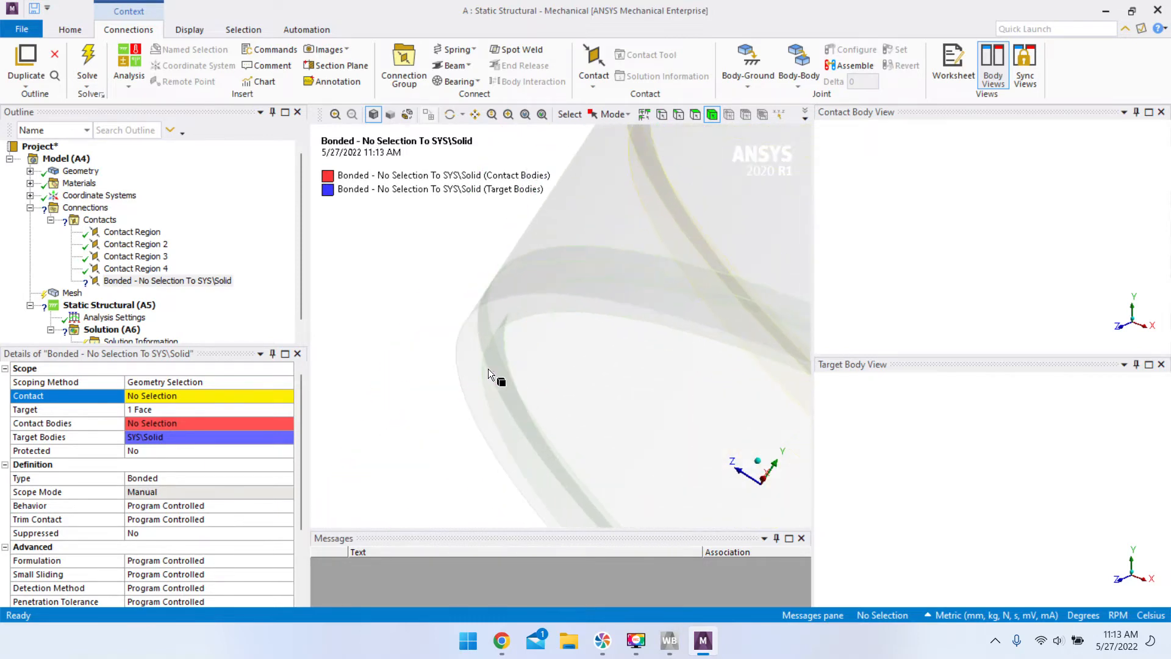
left_click(677, 116)
left_click(457, 321)
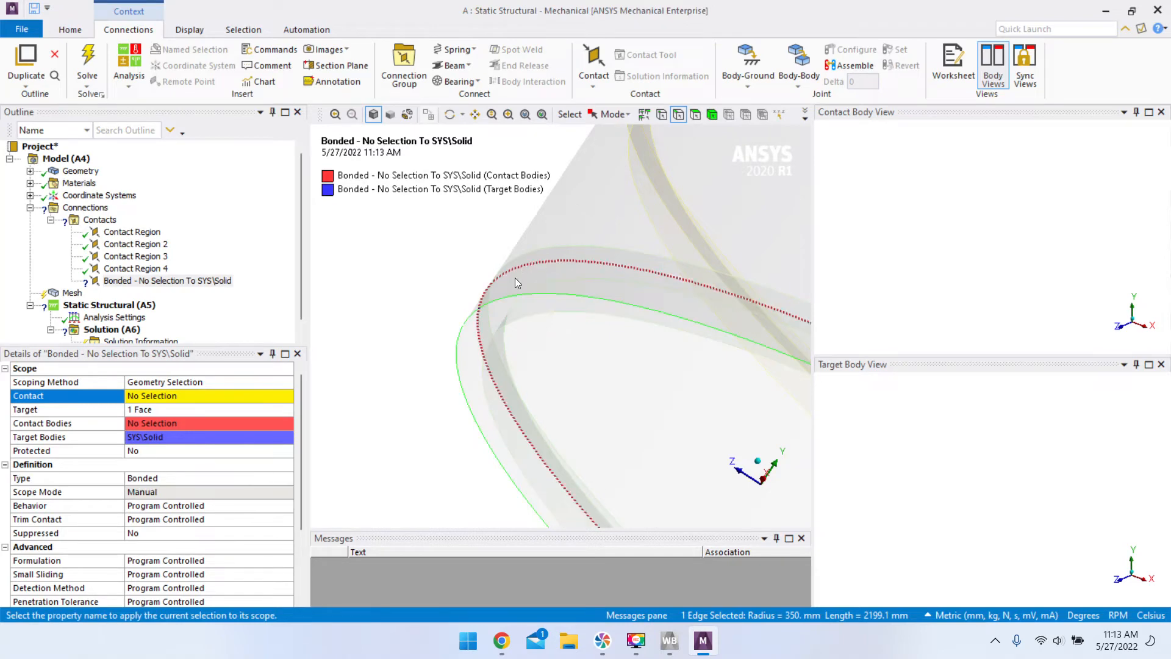
left_click(486, 358, "ctrl")
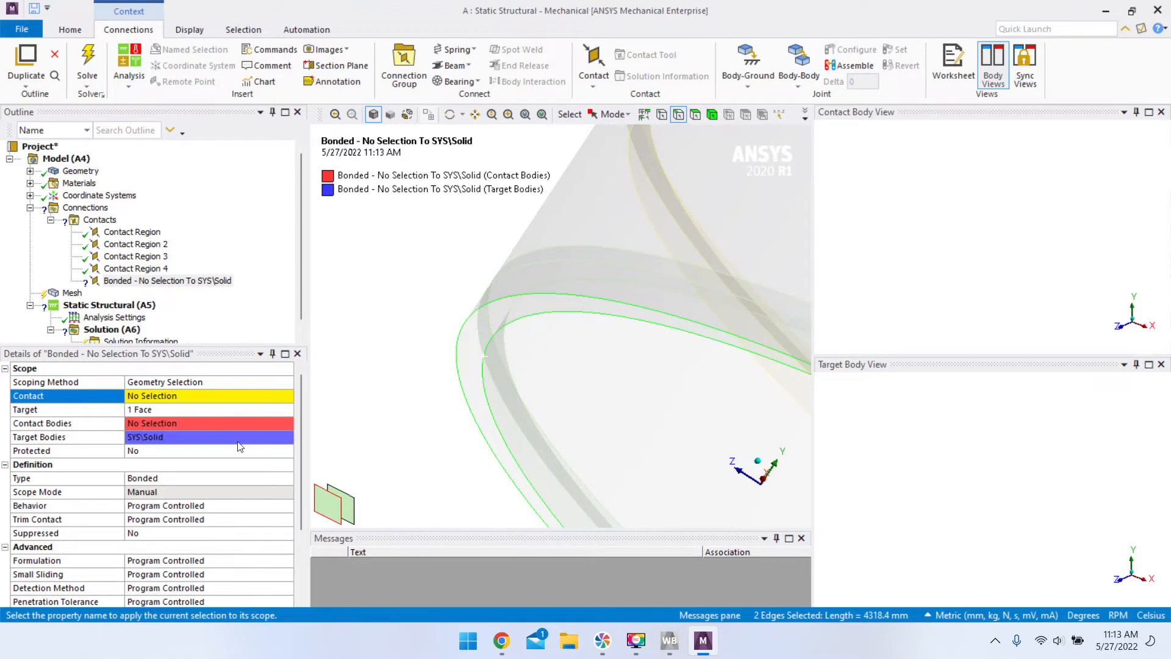
left_click(141, 397)
left_click(143, 401)
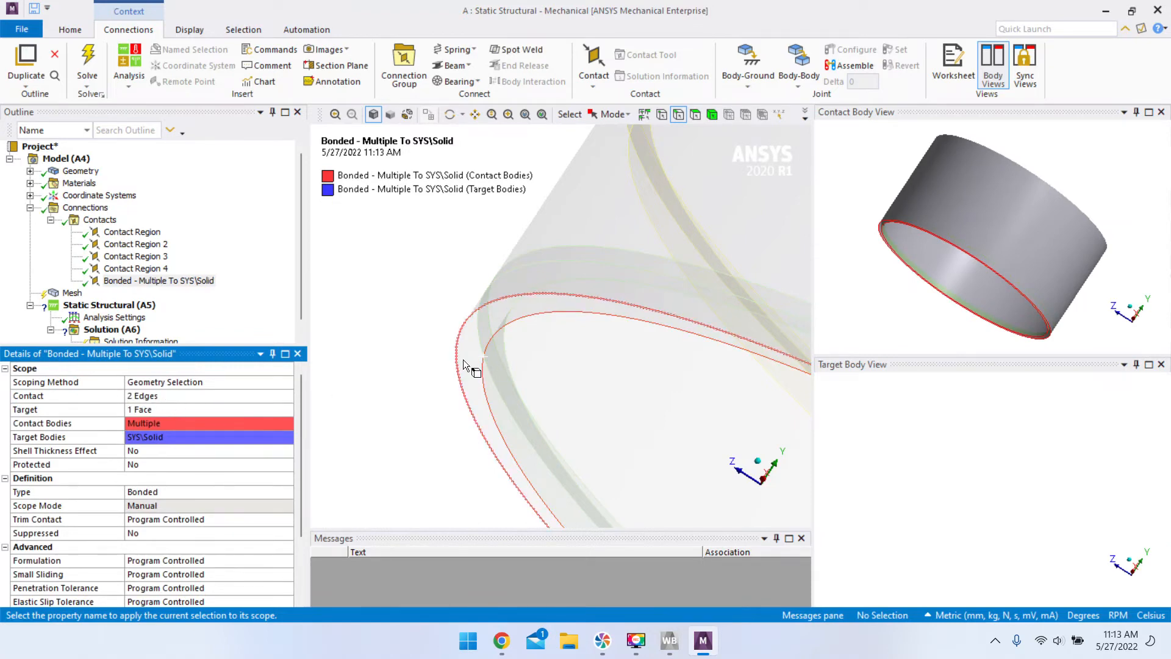
- Examine the bonded region's contact edges, target face and contact type at the lower plate
middle_click_drag(933, 239, 726, 399)
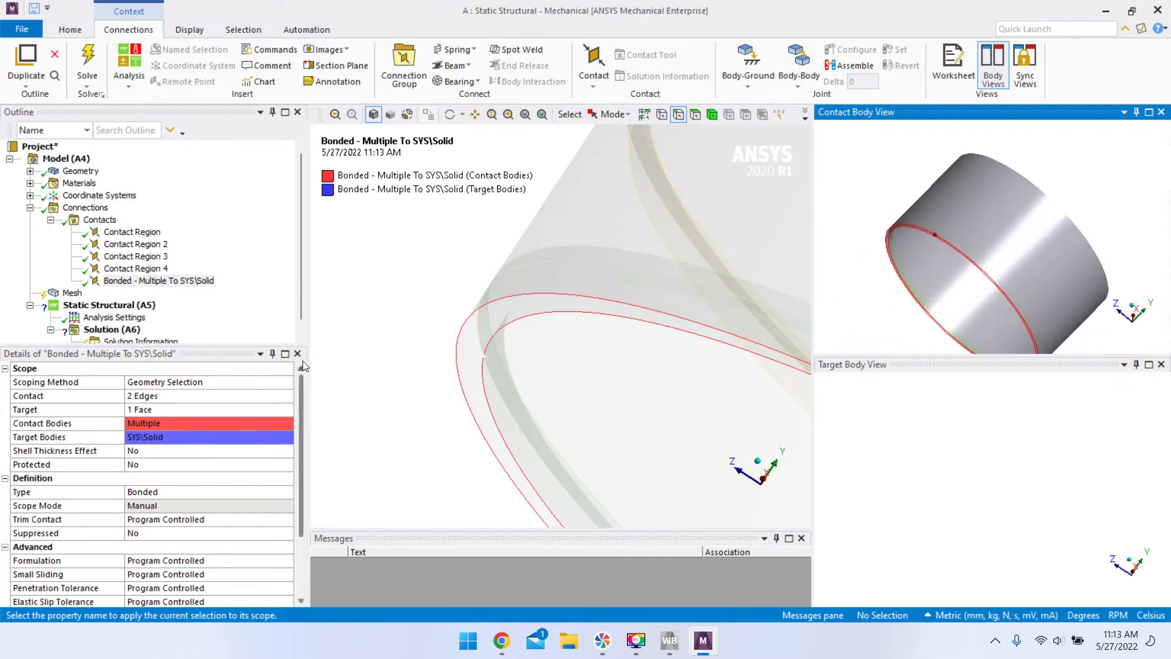
middle_click_drag(368, 324, 369, 350)
scroll(609, 346, "down", 5)
middle_click_drag(609, 346, 639, 312)
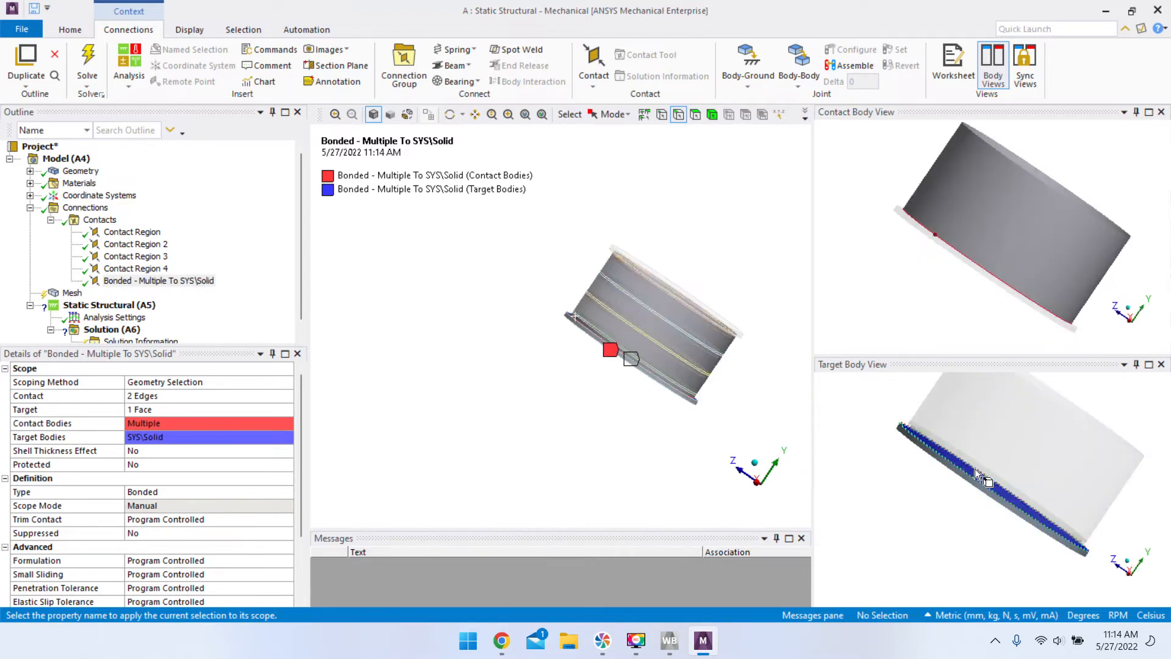
middle_click_drag(1057, 415, 1022, 455)
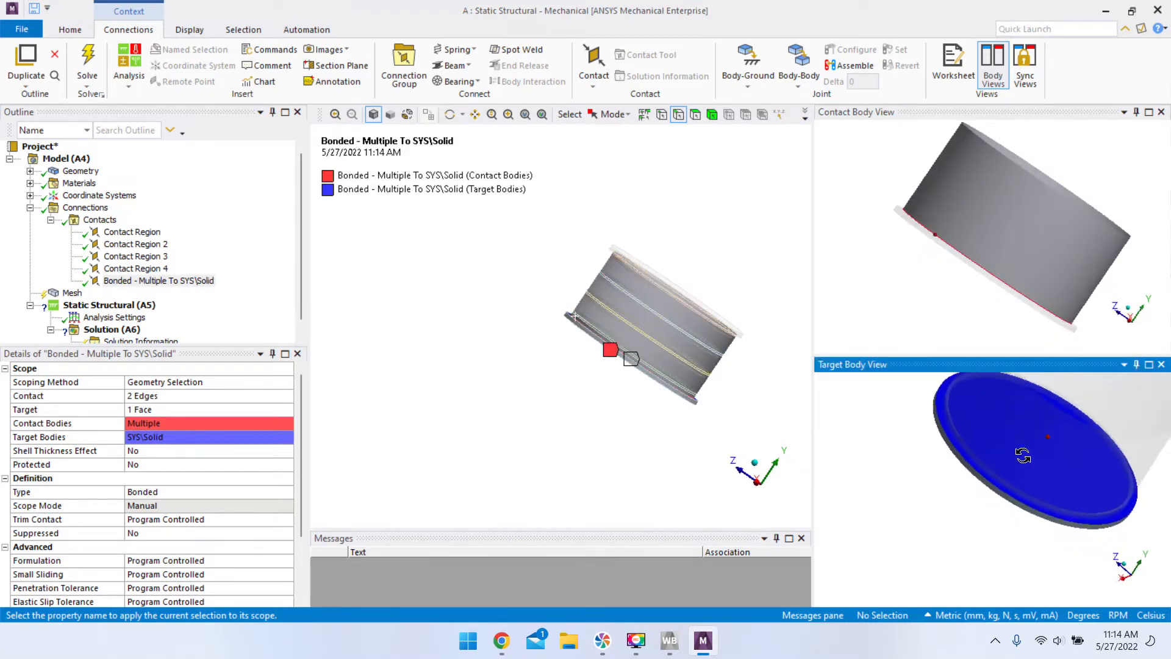
middle_click_drag(1000, 257, 967, 206)
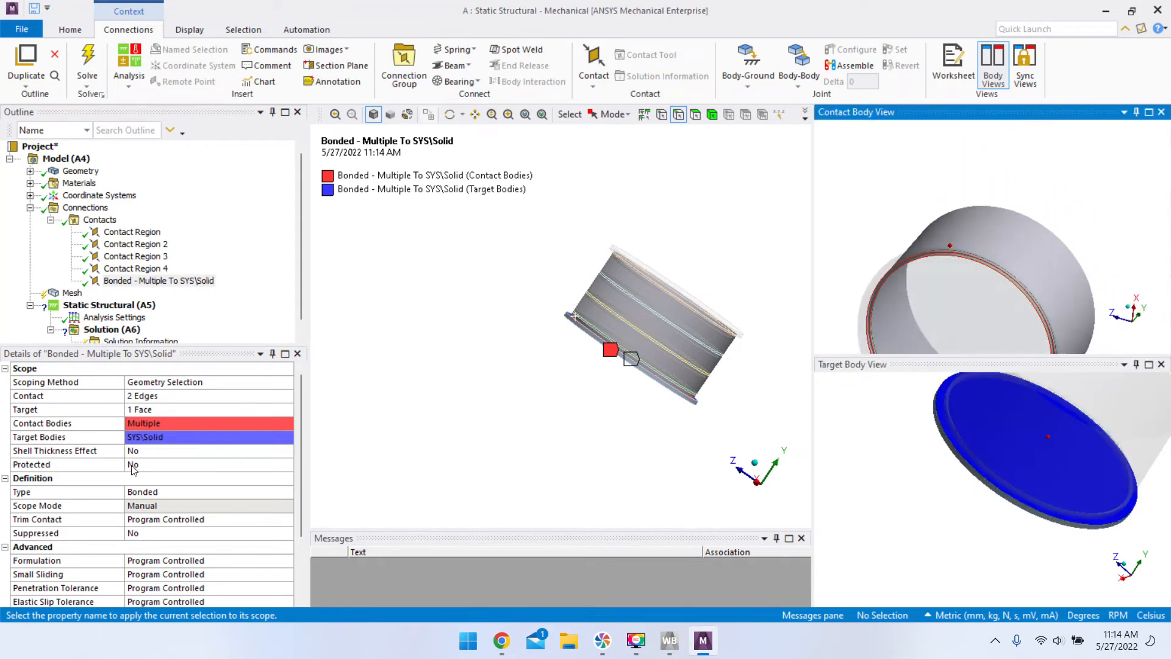
left_click(135, 493)
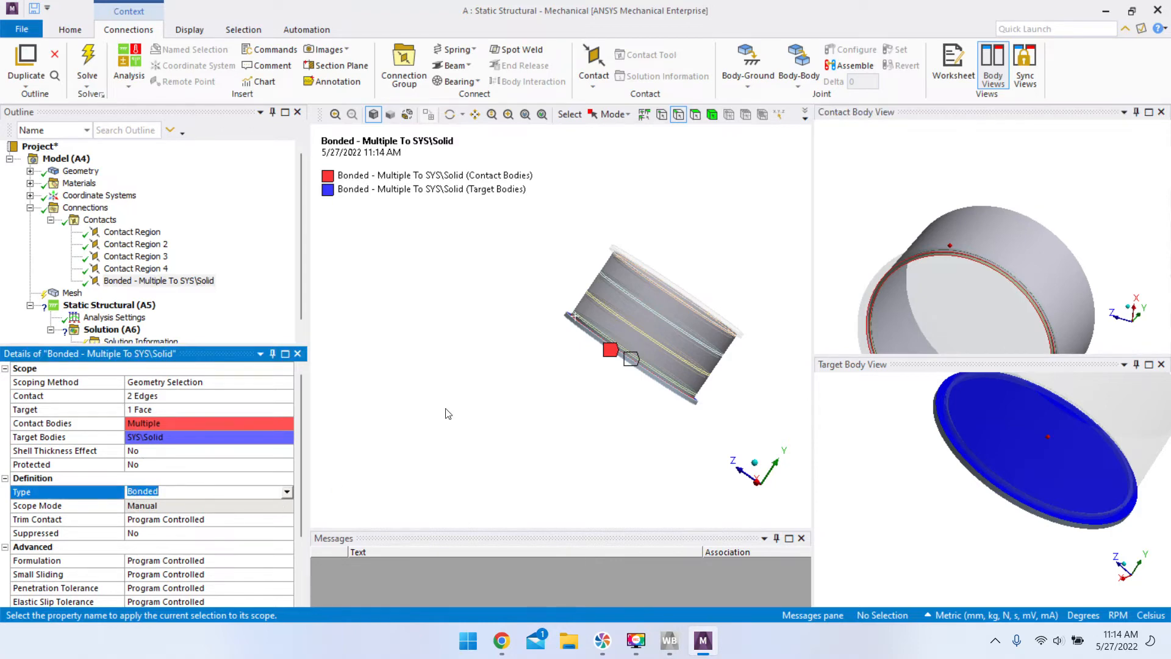
- Insert another manual contact region under Contacts for the upper end plate
middle_click_drag(653, 317, 585, 351, "ctrl")
right_click_drag(490, 234, 704, 383)
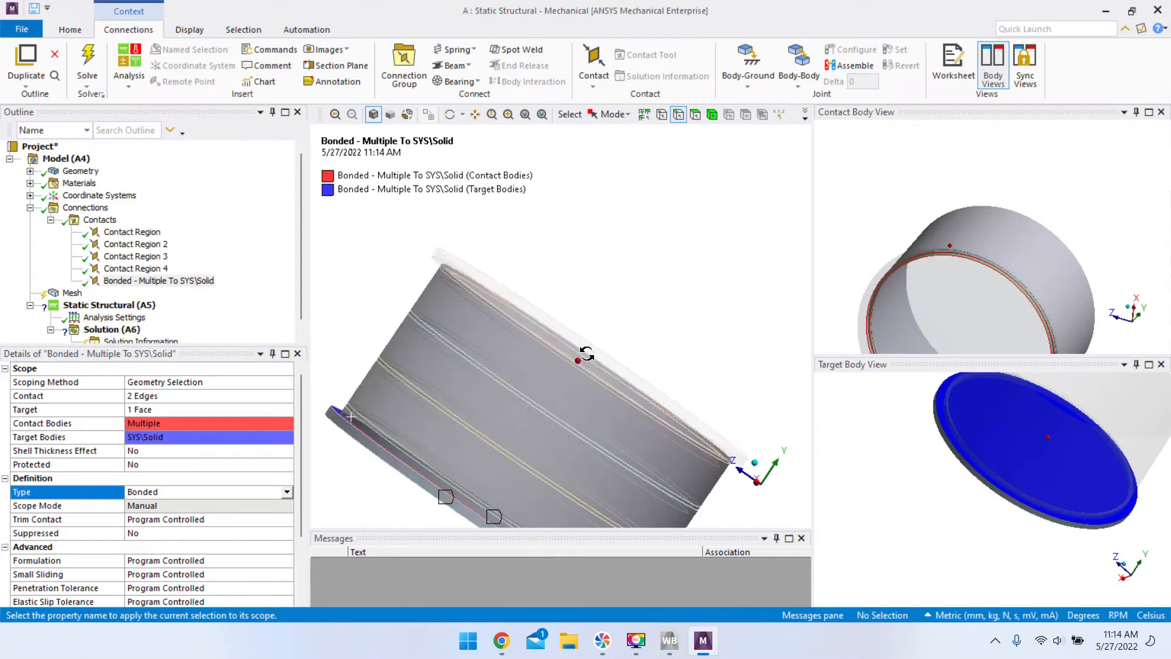
scroll(549, 373, "up", 2)
scroll(598, 389, "up", 2)
middle_click_drag(598, 389, 563, 372)
left_click(100, 220)
right_click(104, 221)
mouse_move(131, 243)
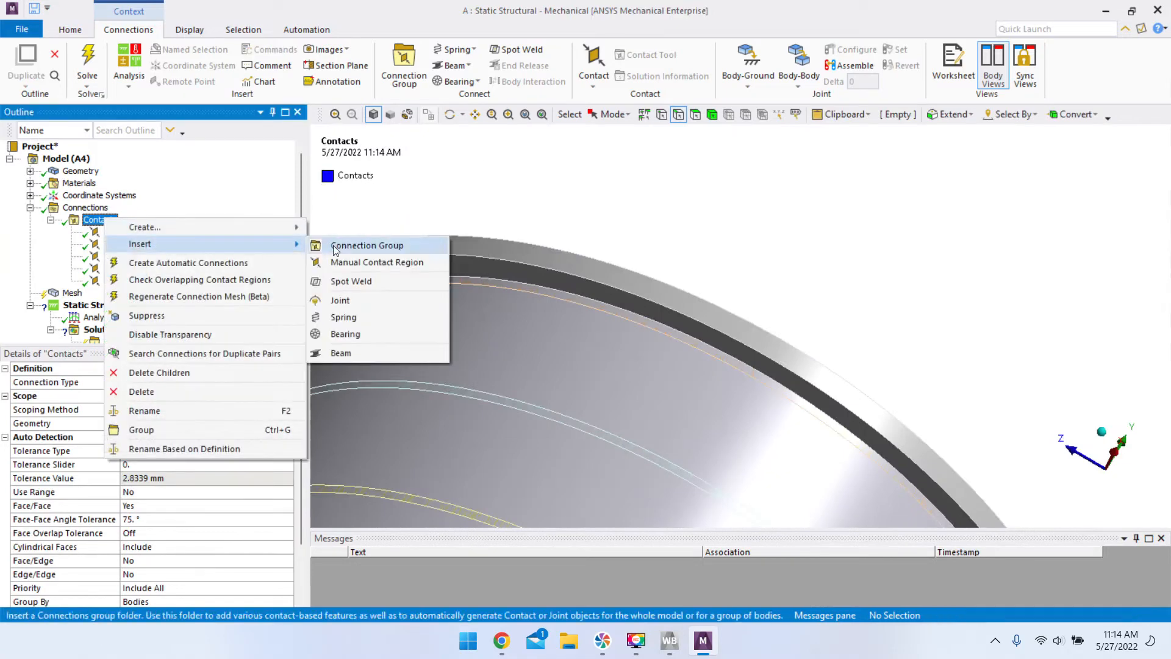
left_click(354, 261)
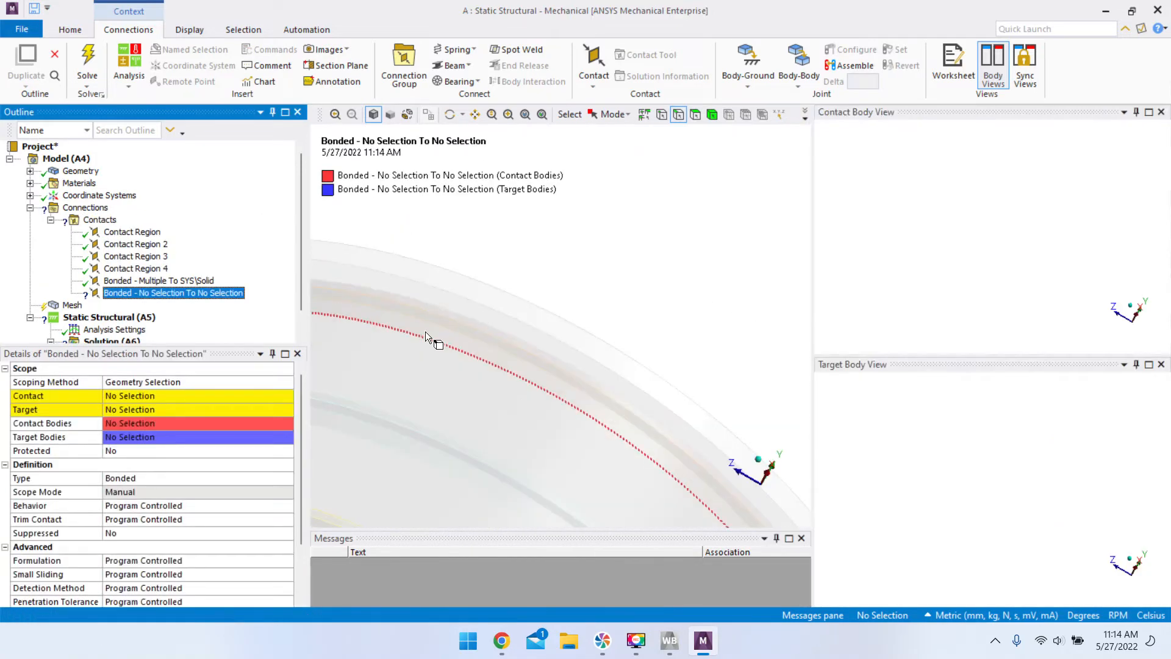
- Set the underside face of the upper end plate as the target of the second bonded contact
left_click(127, 408)
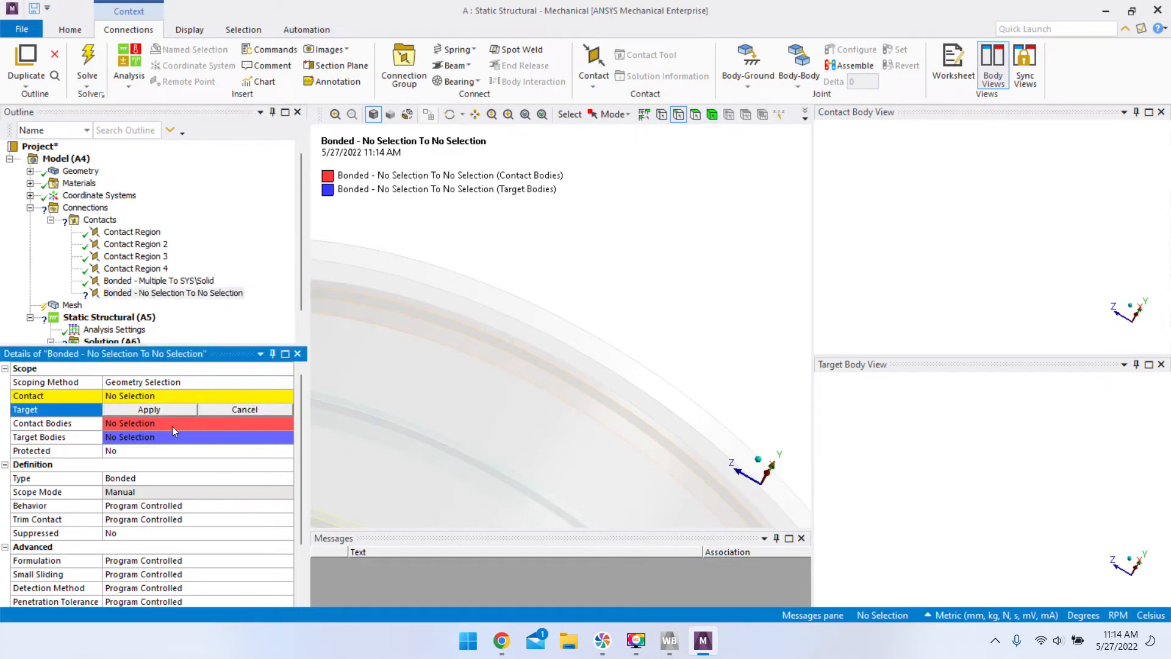
left_click(699, 112)
left_click(570, 356)
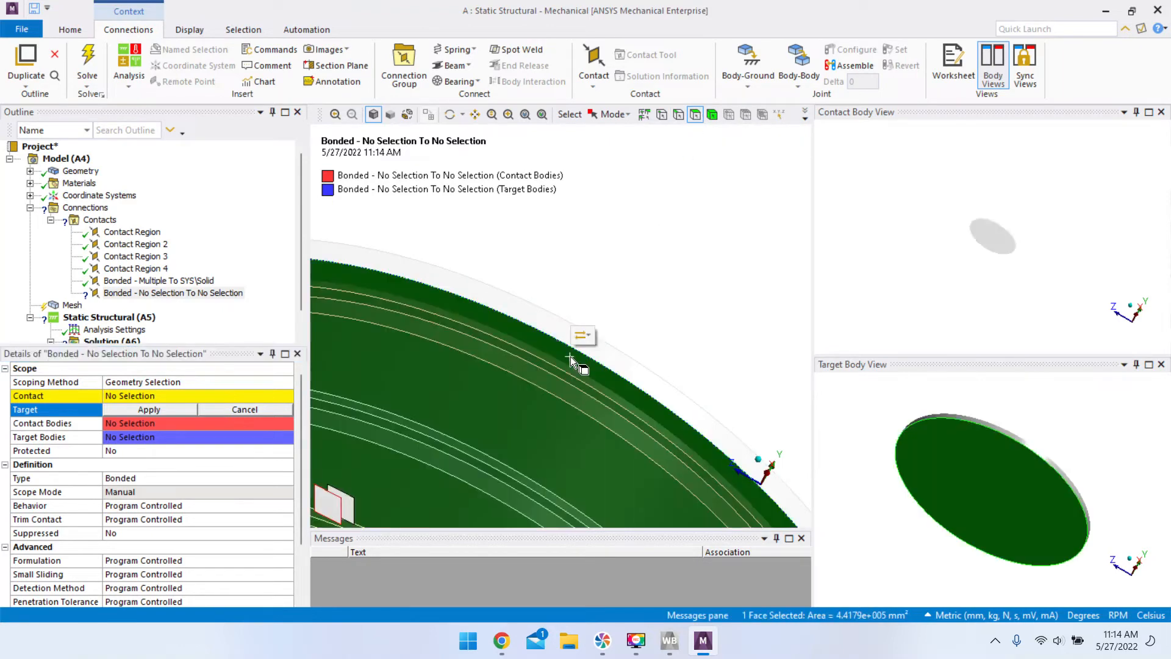
scroll(609, 256, "down", 1)
scroll(630, 213, "down", 1)
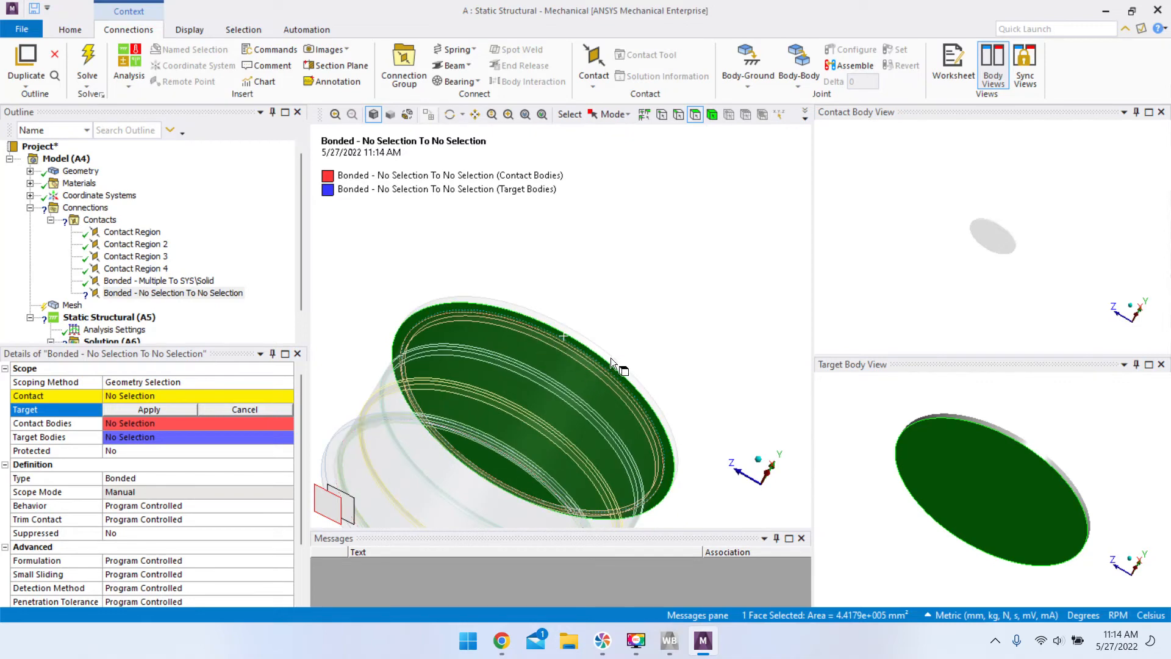
middle_click_drag(939, 472, 920, 482)
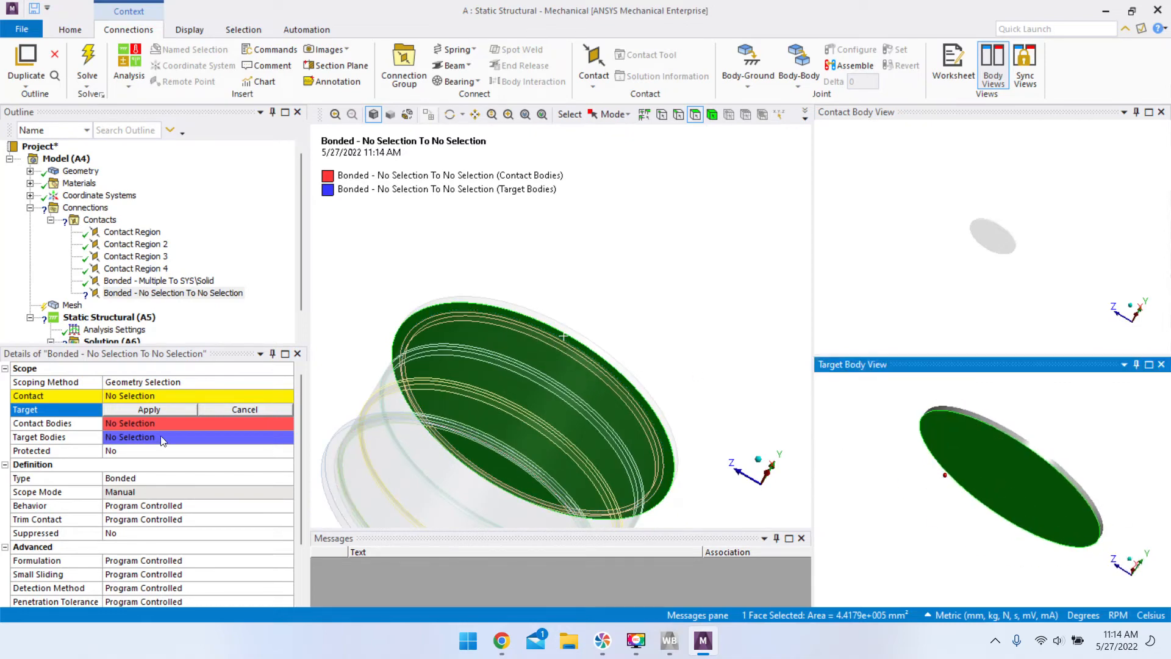
left_click(118, 410)
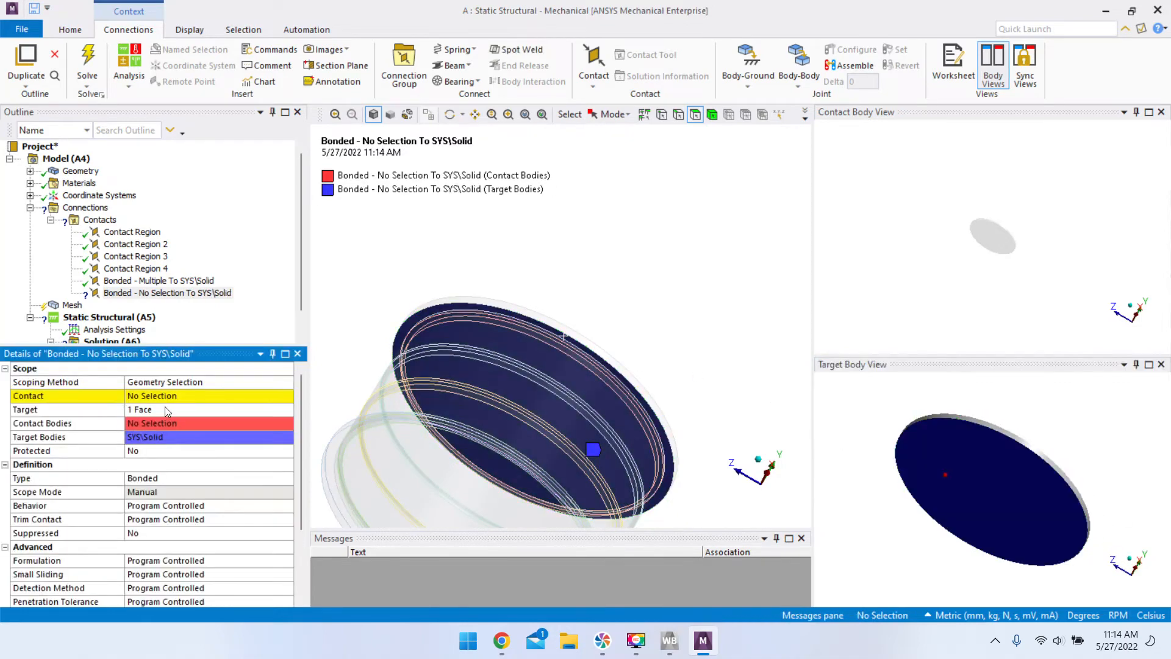
- Hide the upper end plate body to expose the cylinder's top edges
middle_click_drag(578, 364, 534, 333)
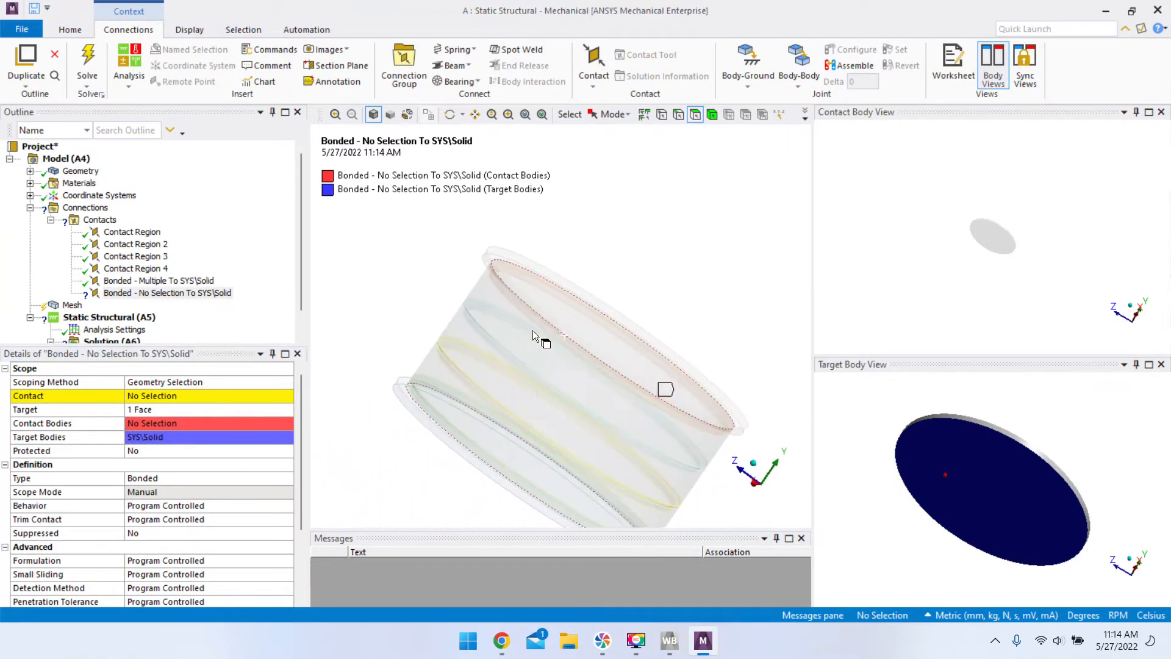
scroll(617, 386, "up", 5)
scroll(618, 385, "down", 5)
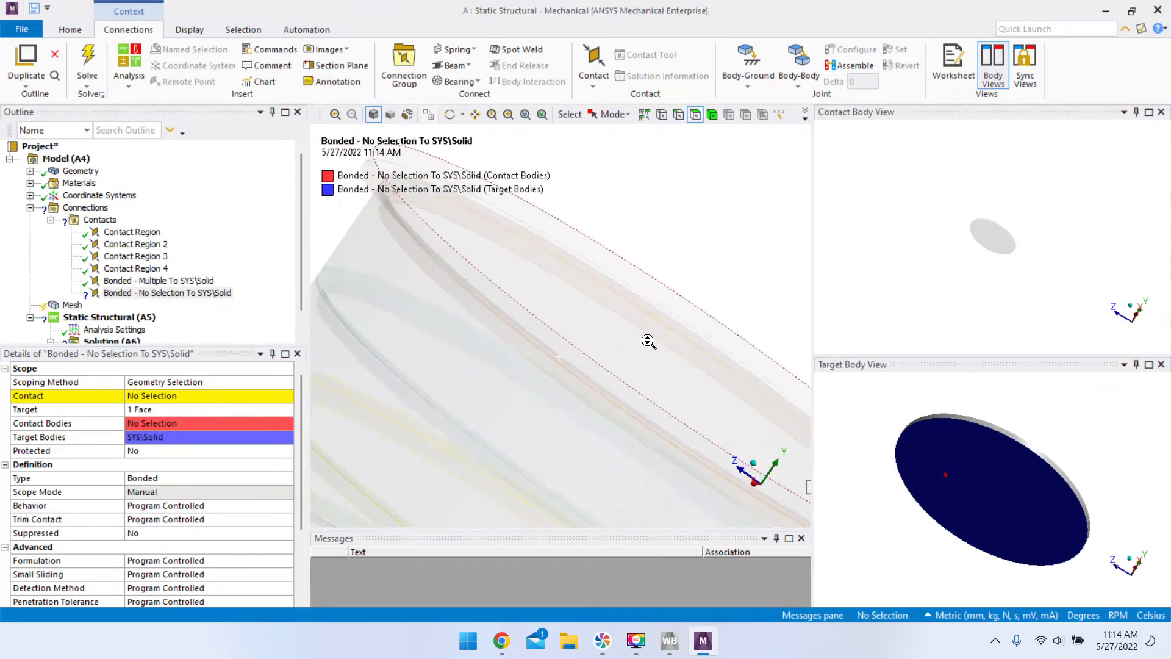
left_click(712, 116)
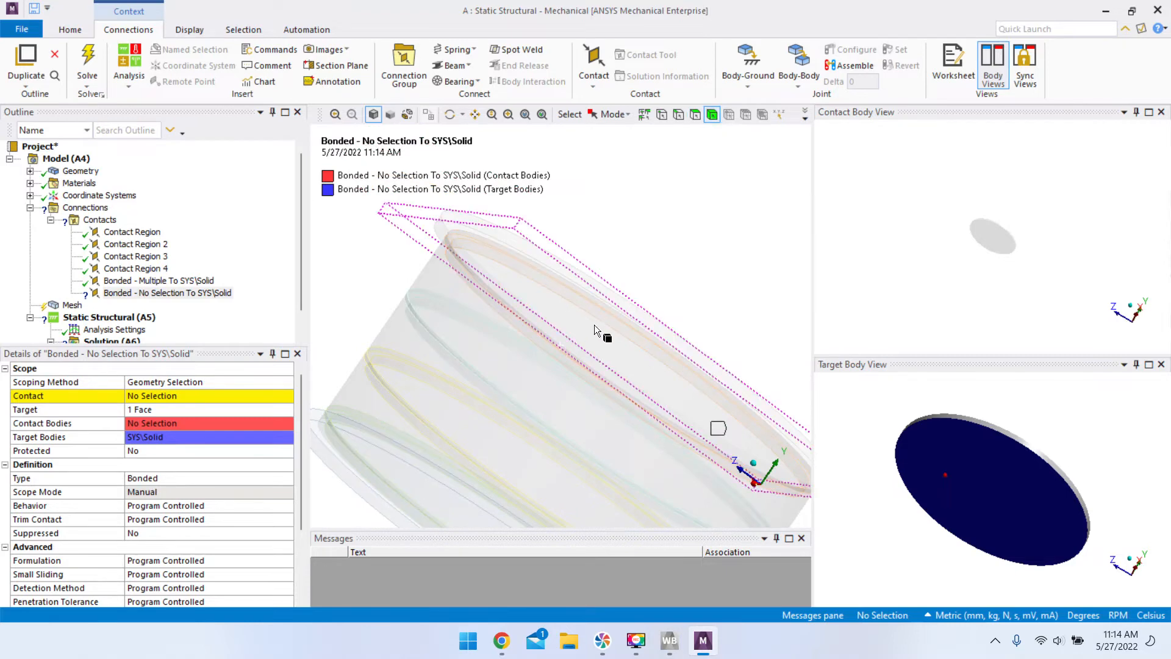
left_click(592, 330)
right_click(591, 330)
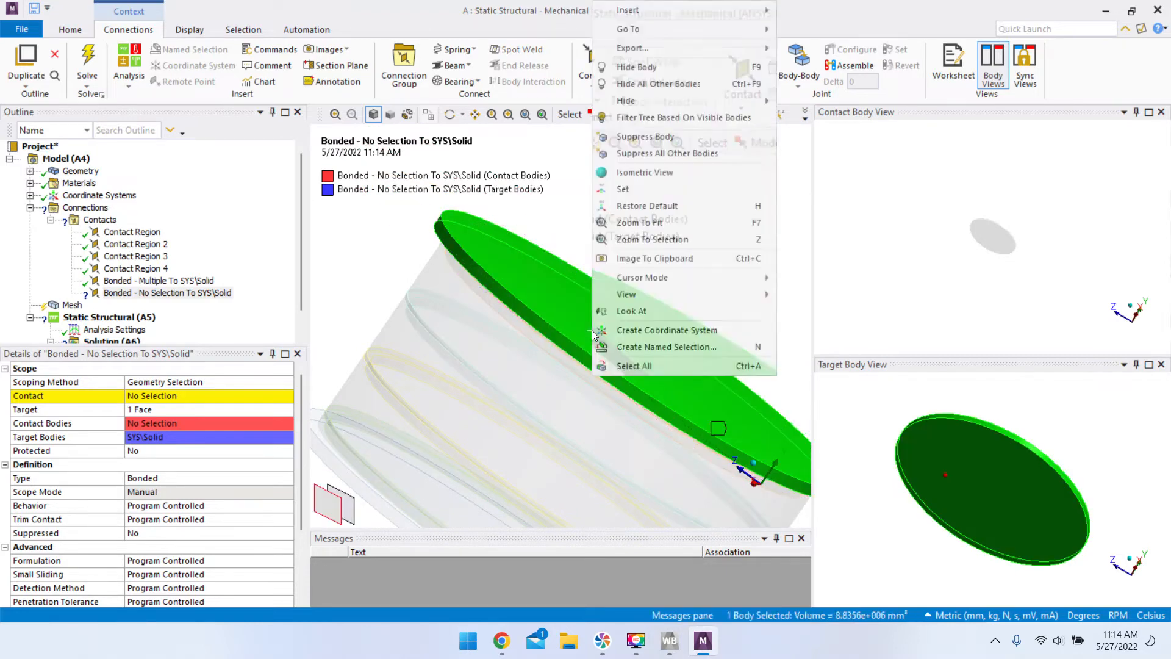
left_click(686, 63)
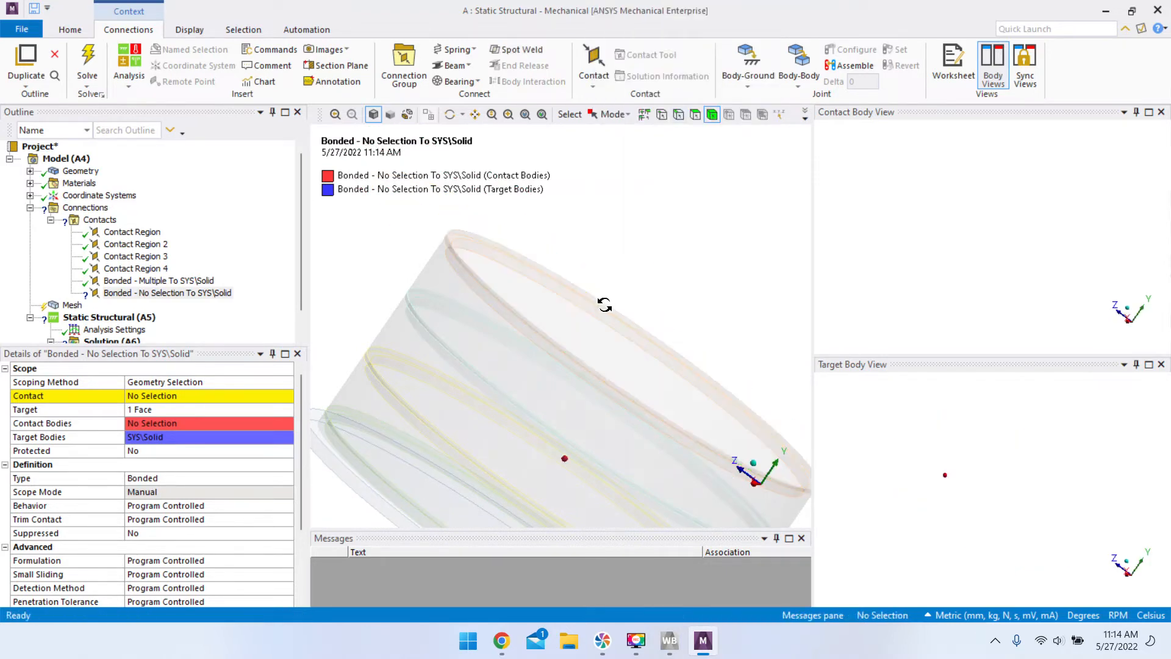
- Set the cylinder's upper outer rim edge as the contact side of the second bonded contact
left_click(679, 116)
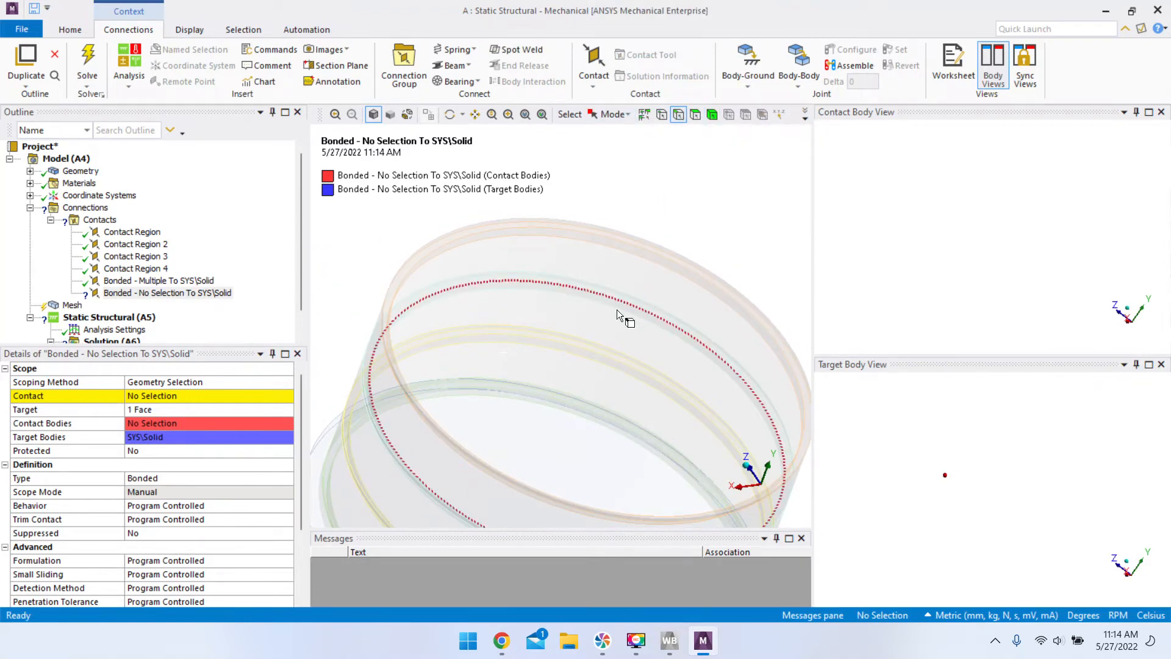
scroll(625, 308, "down", 4)
left_click_drag(404, 235, 526, 379)
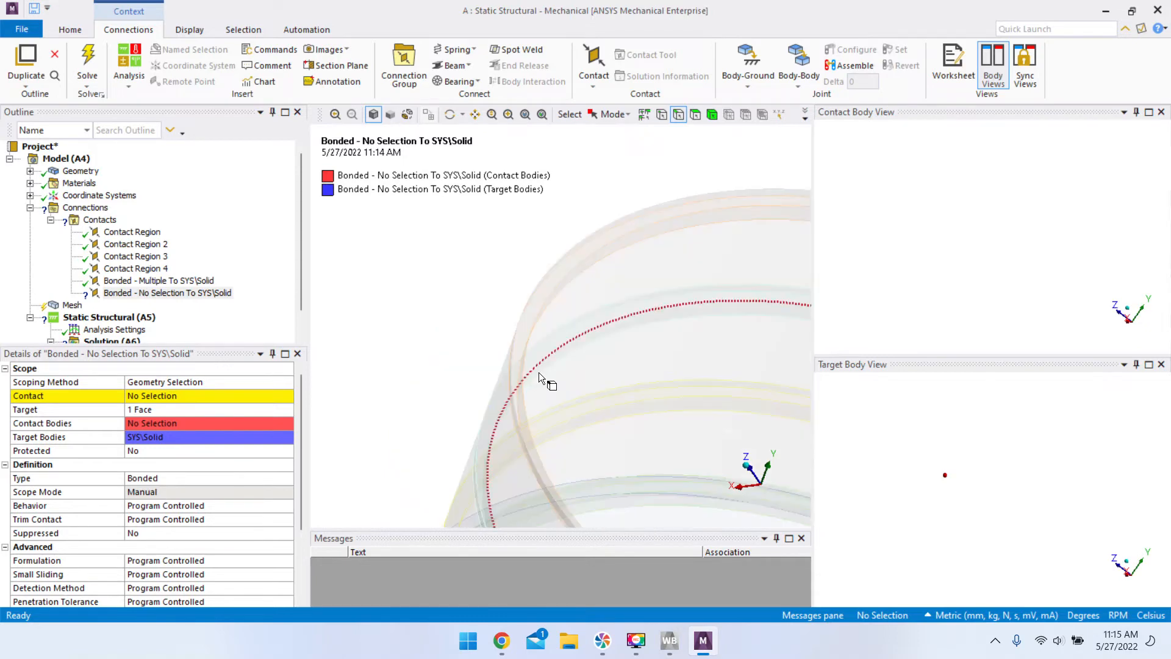
scroll(525, 310, "up", 5)
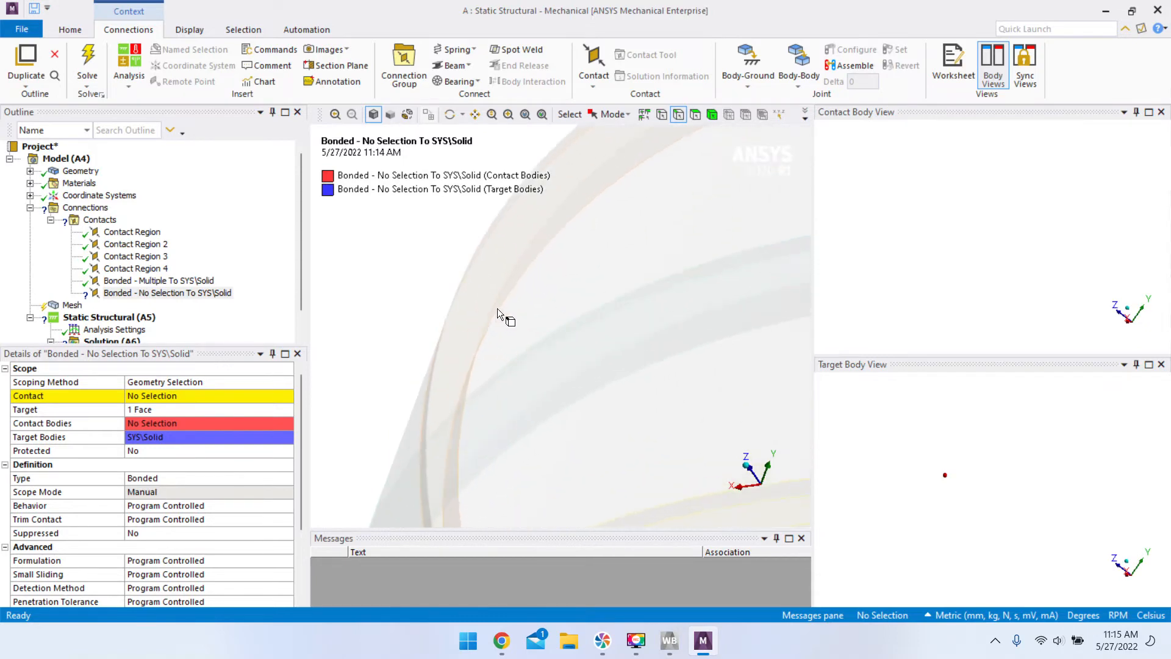
left_click(450, 303)
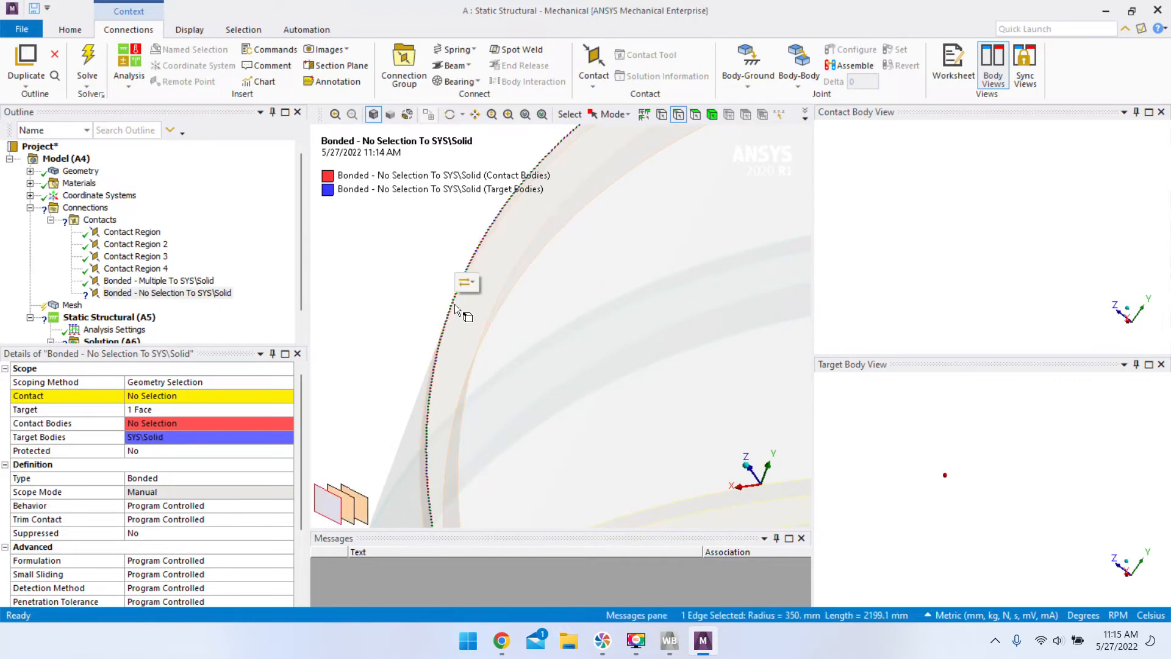
middle_click_drag(349, 308, 338, 265)
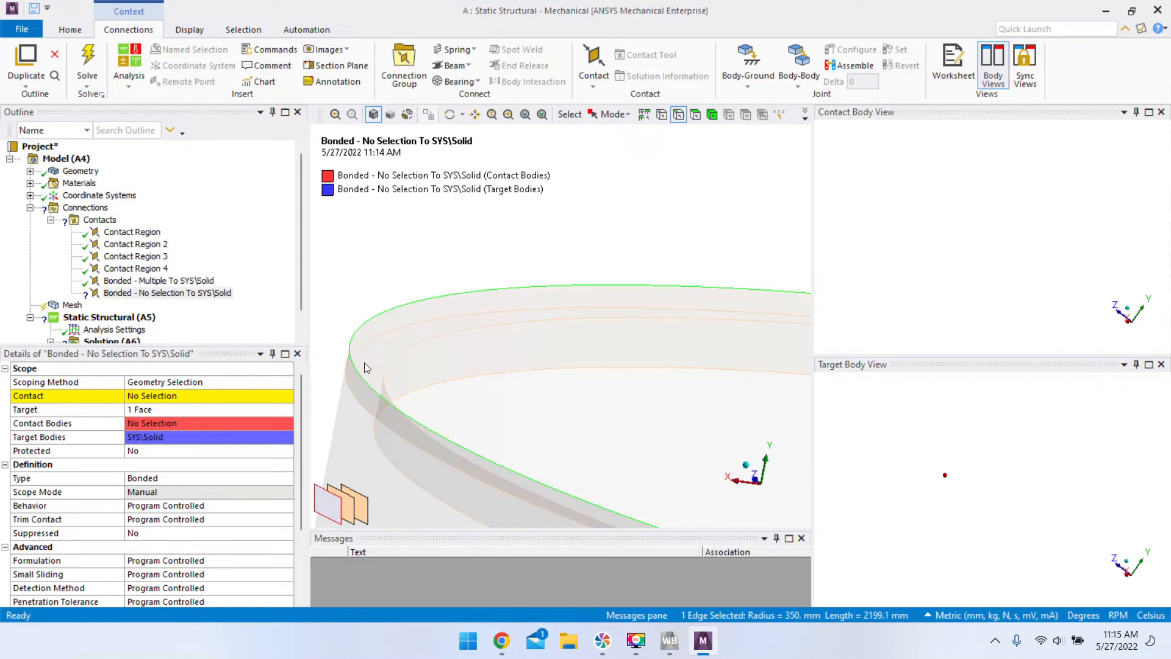
scroll(367, 361, "up", 3)
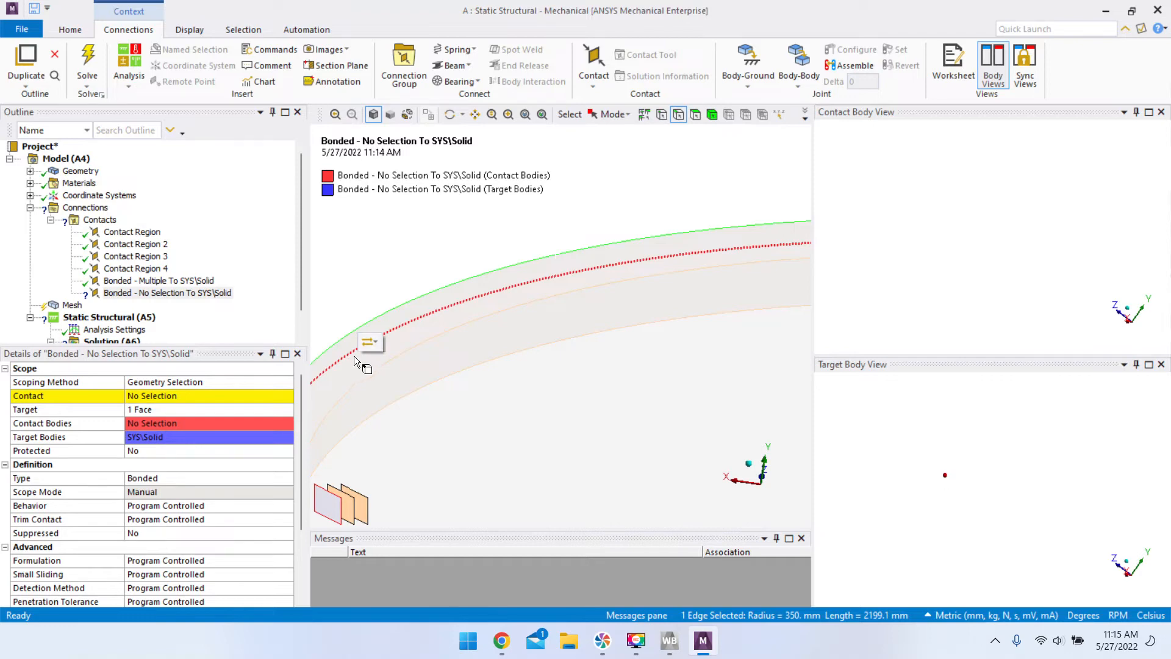
scroll(345, 362, "up", 2)
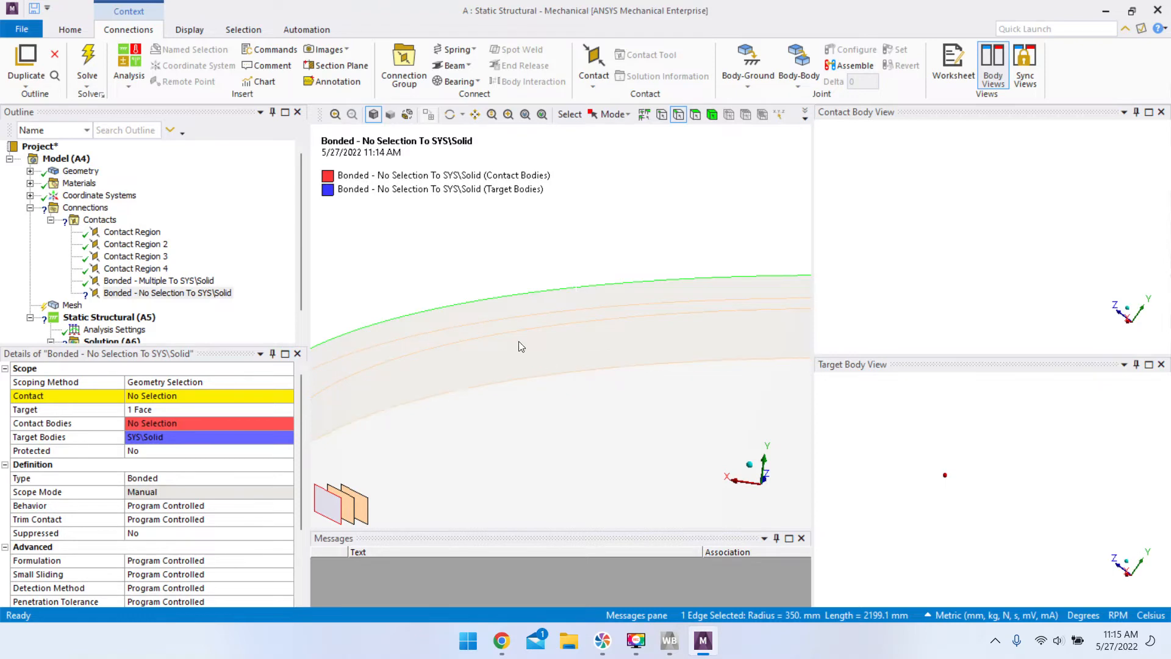
scroll(492, 342, "down", 3)
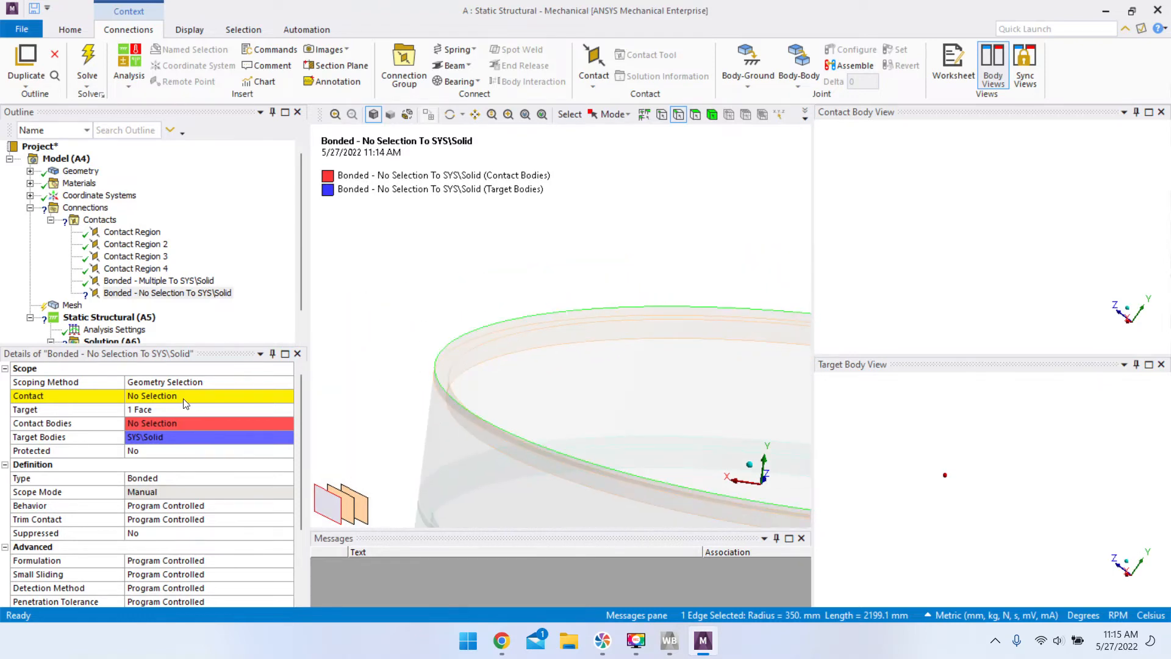
left_click(156, 400)
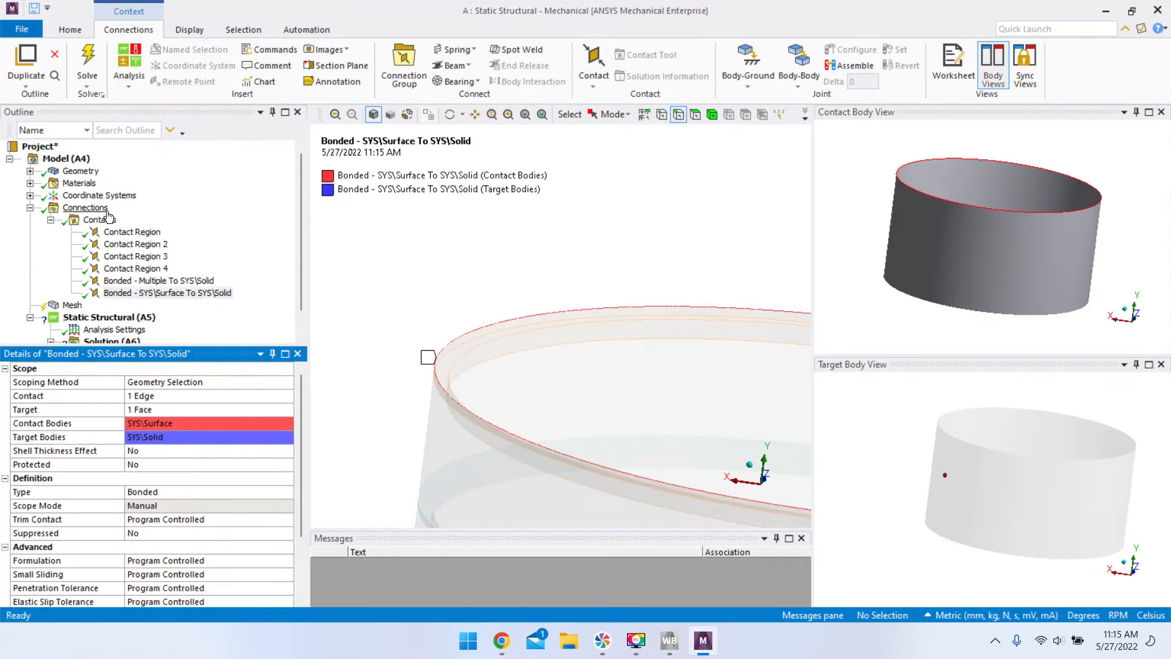
- Show the hidden upper end plate again and collapse the Connections branch
scroll(384, 243, "down", 3)
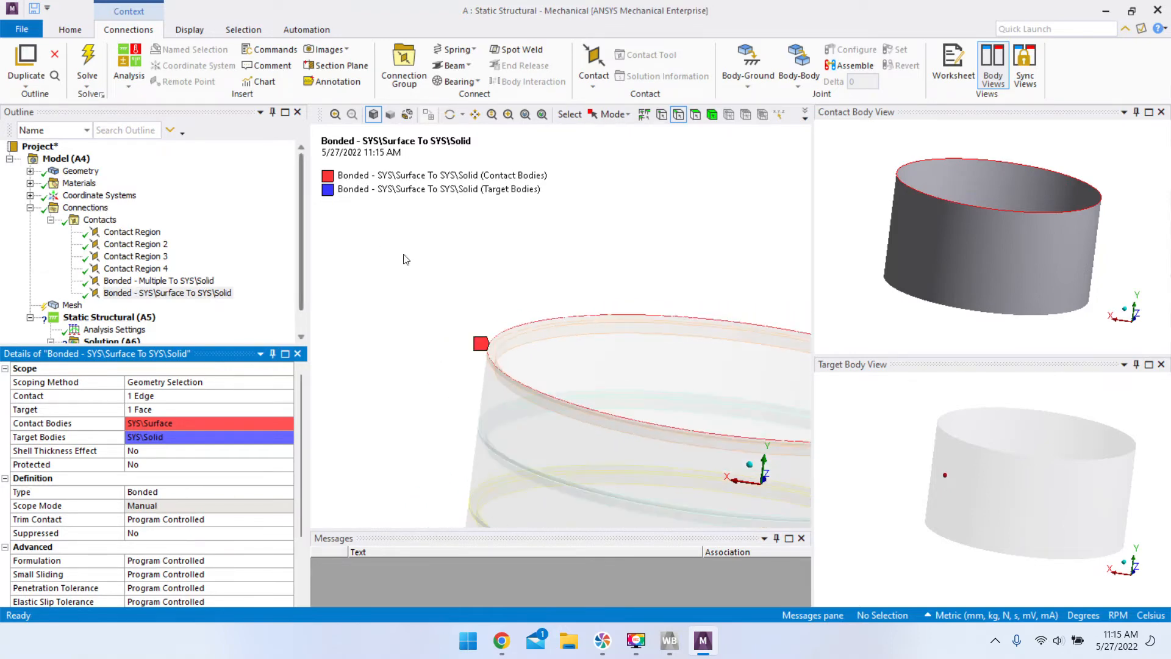
scroll(409, 279, "down", 3)
left_click(410, 287)
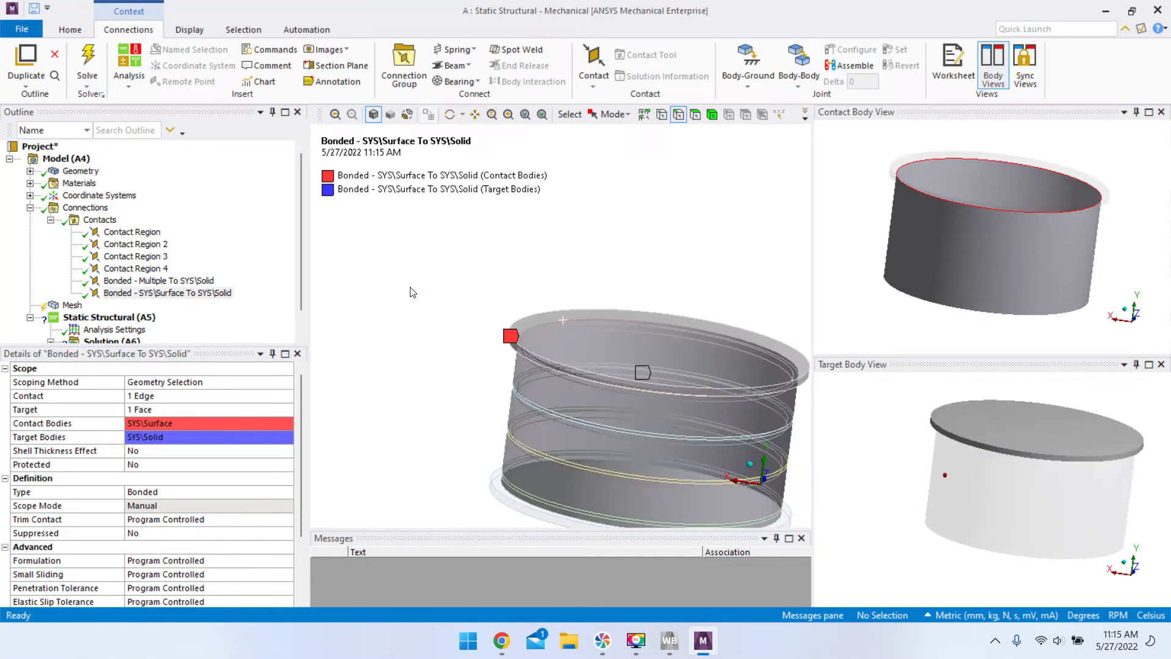
scroll(596, 407, "down", 3)
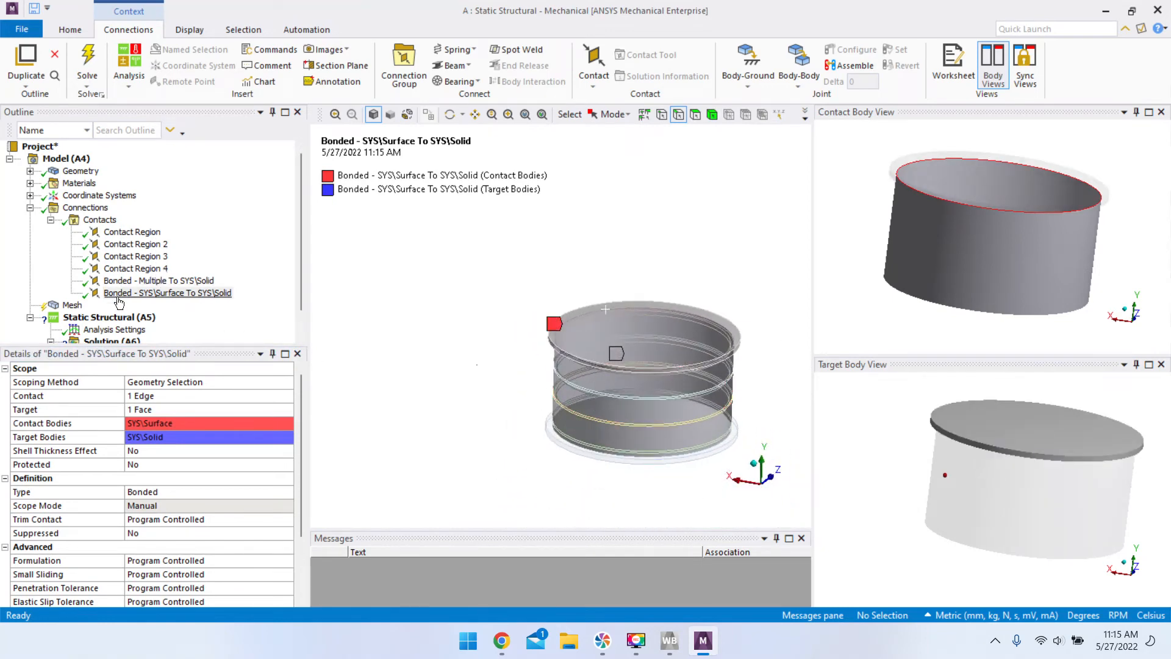
left_click(30, 208)
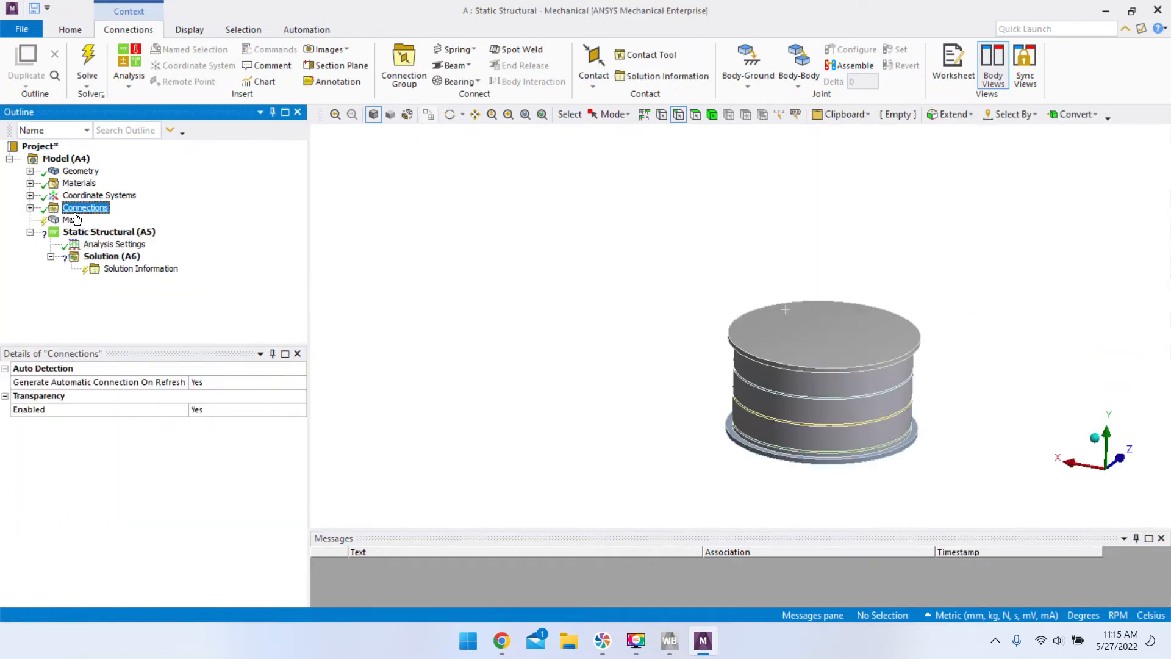
- Set the global mesh element size to 15 mm
left_click(72, 219)
middle_click_drag(891, 411, 746, 342, "ctrl")
scroll(581, 339, "up", 6)
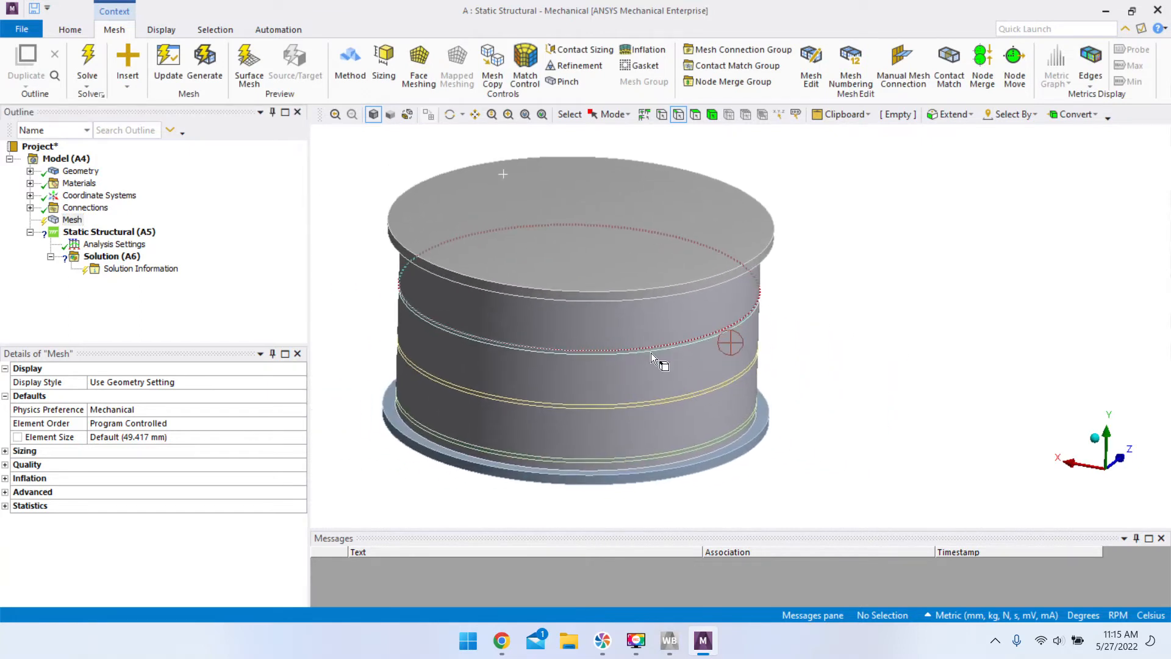
left_click(66, 220)
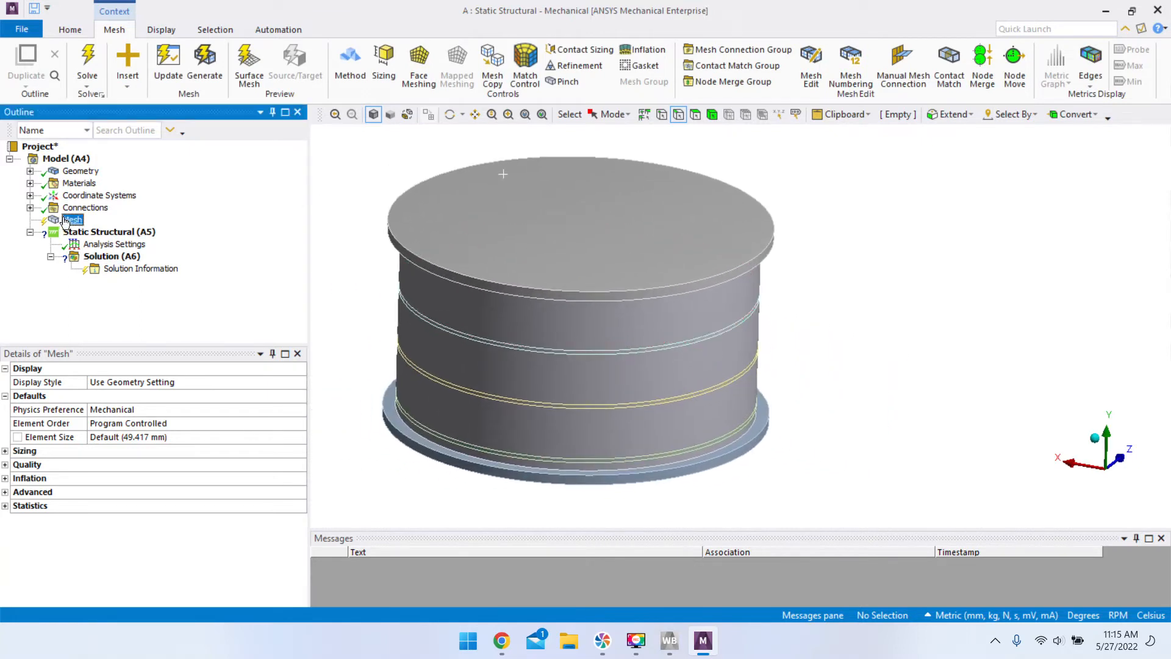
left_click(129, 437)
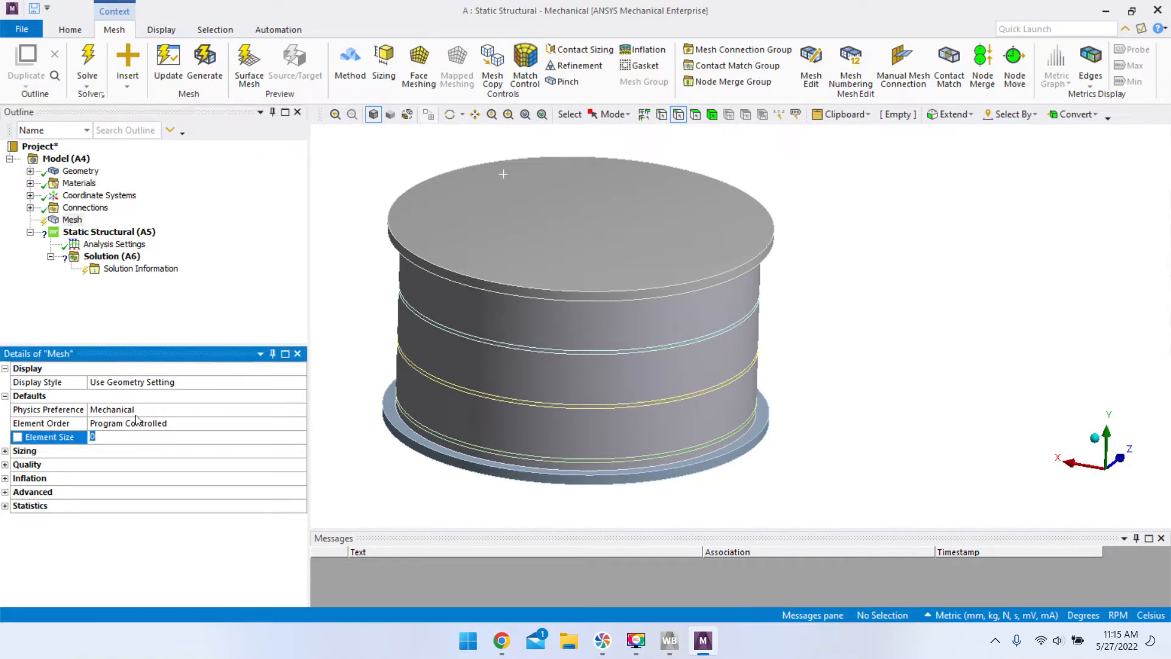
type("15")
key("Return")
scroll(595, 486, "down", 2)
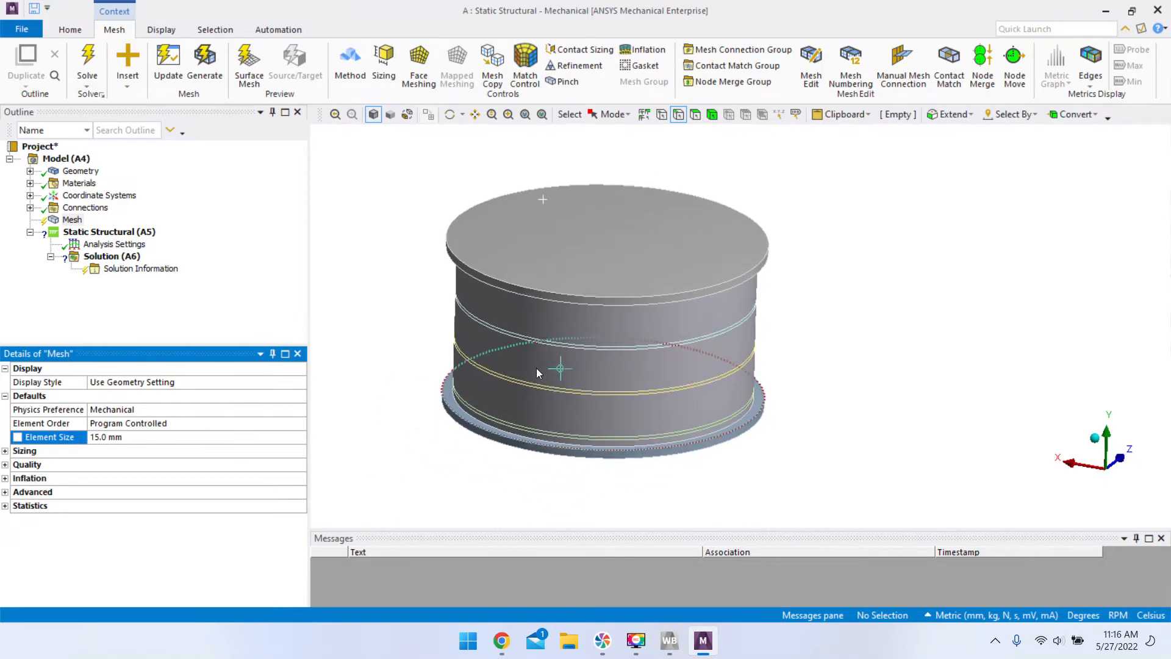
scroll(536, 368, "up", 3)
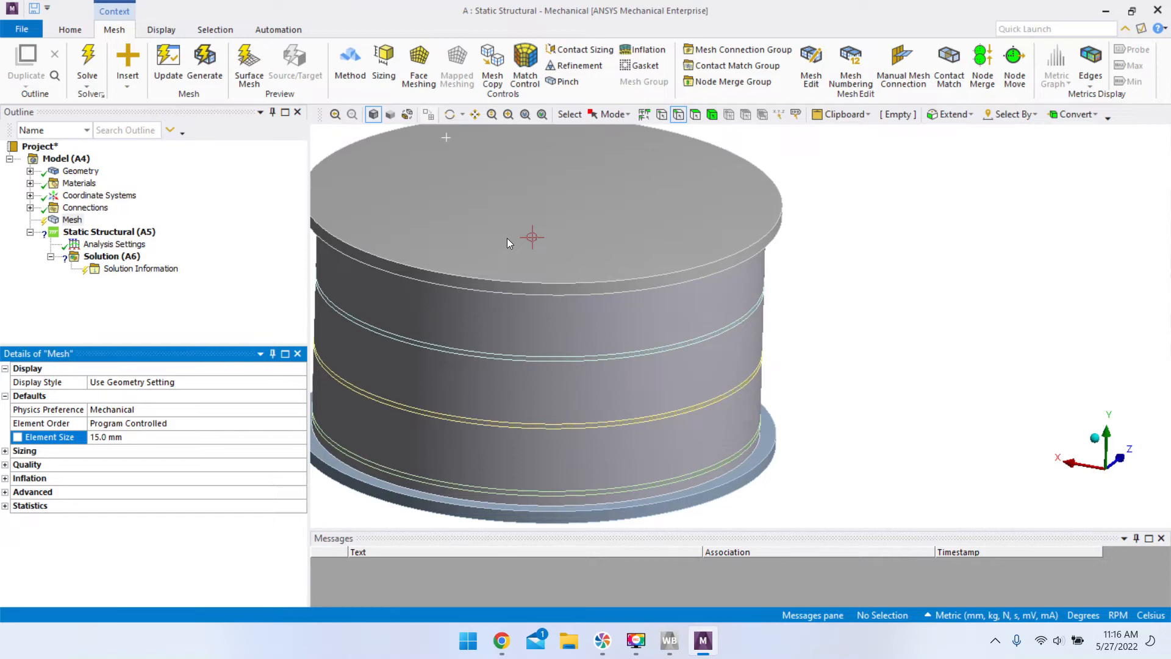
scroll(507, 238, "down", 3)
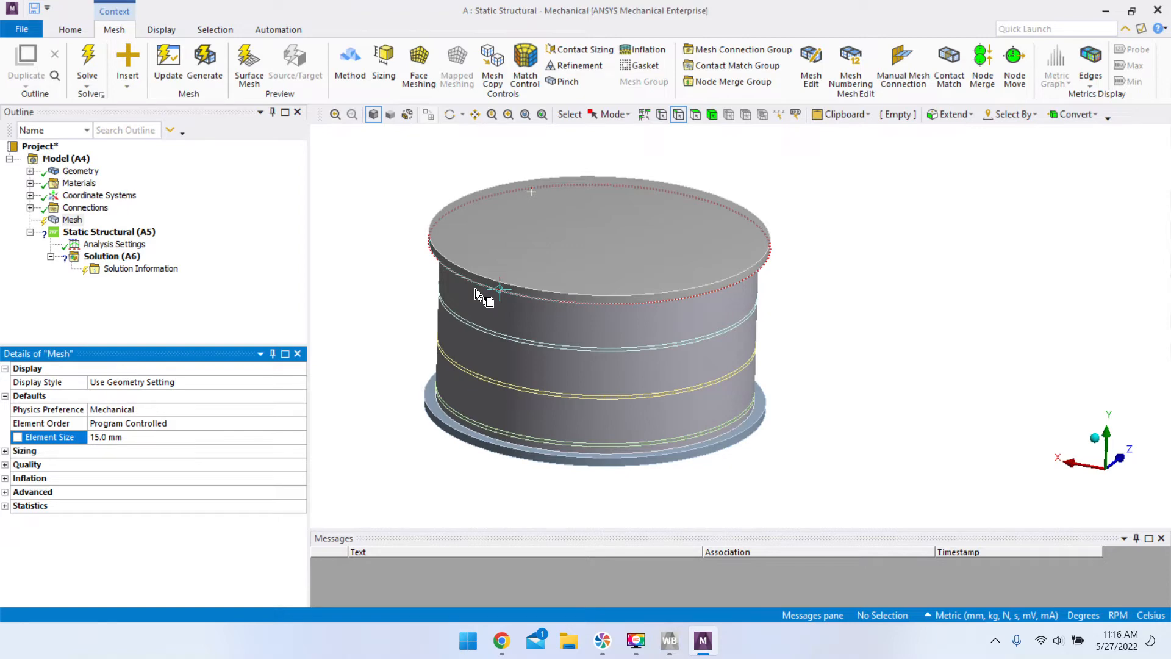
- Insert a mesh sizing control scoped to the upper and lower end plate bodies
left_click(73, 220)
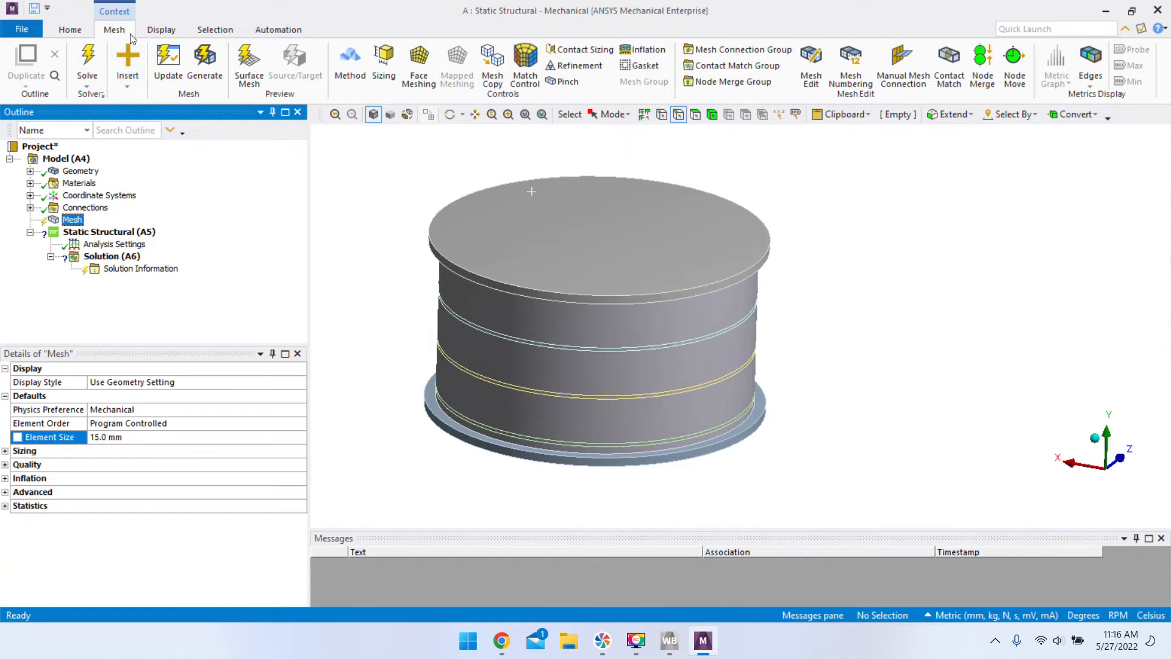
left_click(382, 64)
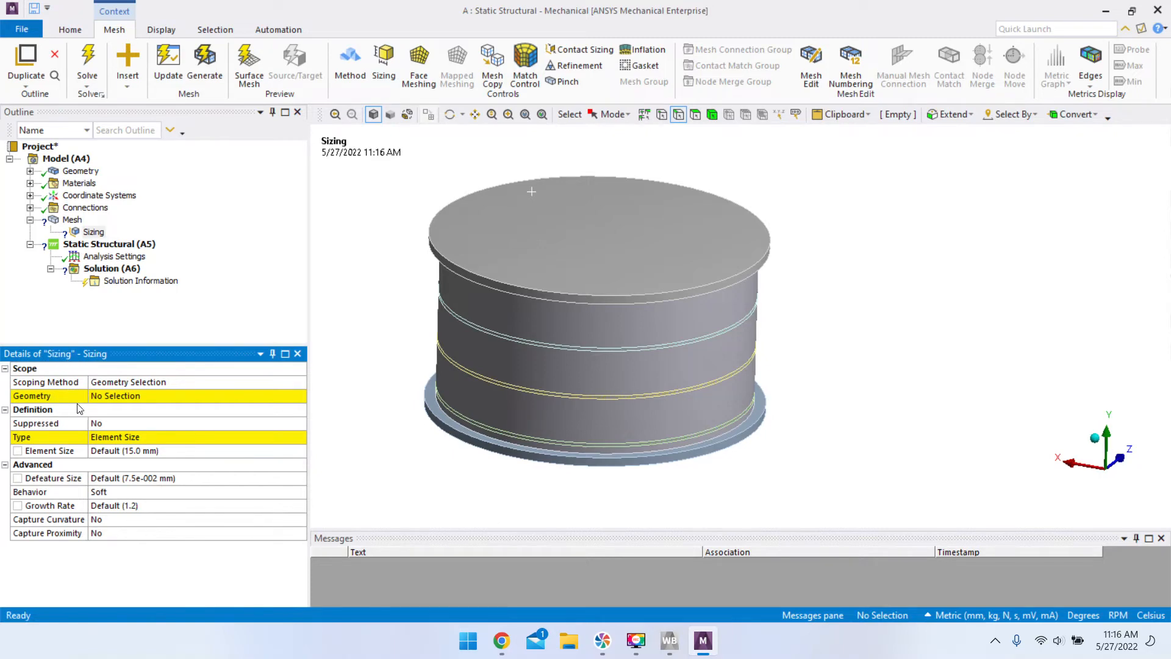
left_click(126, 398)
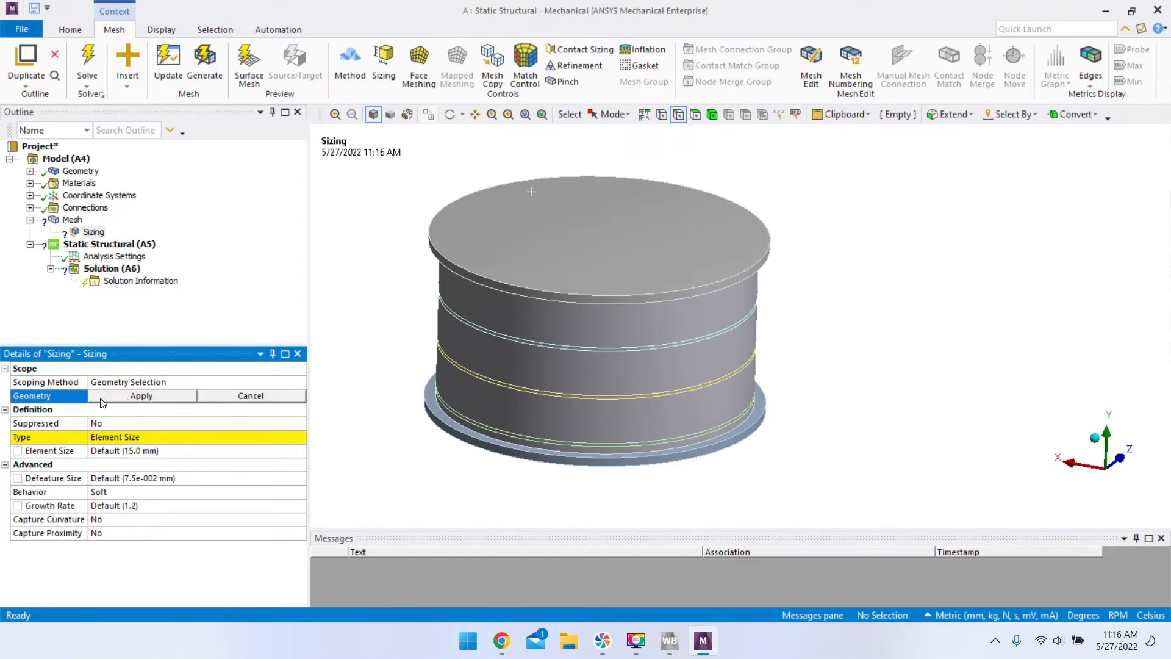
left_click(719, 116)
left_click(657, 225)
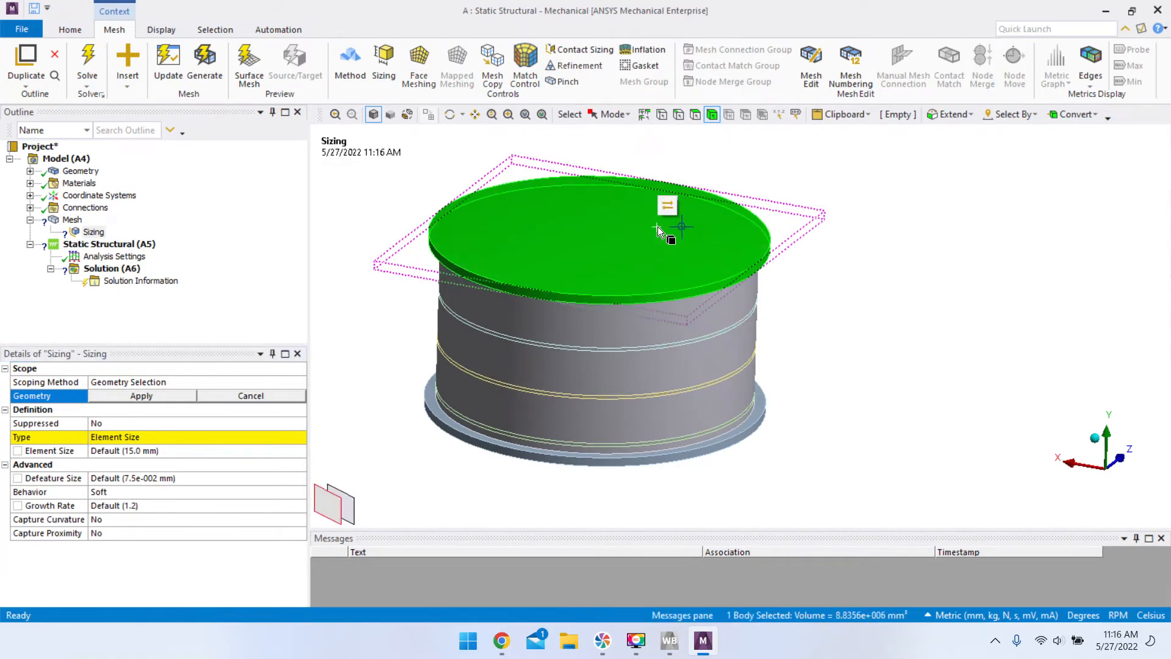
left_click(641, 462, "ctrl")
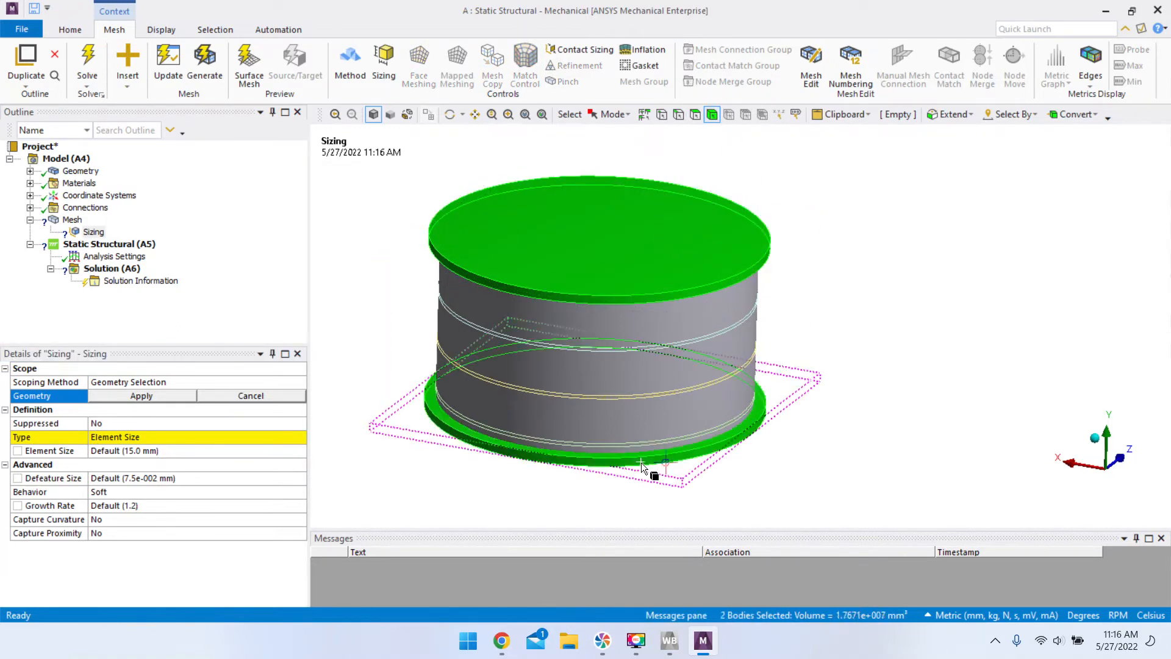
left_click(156, 398)
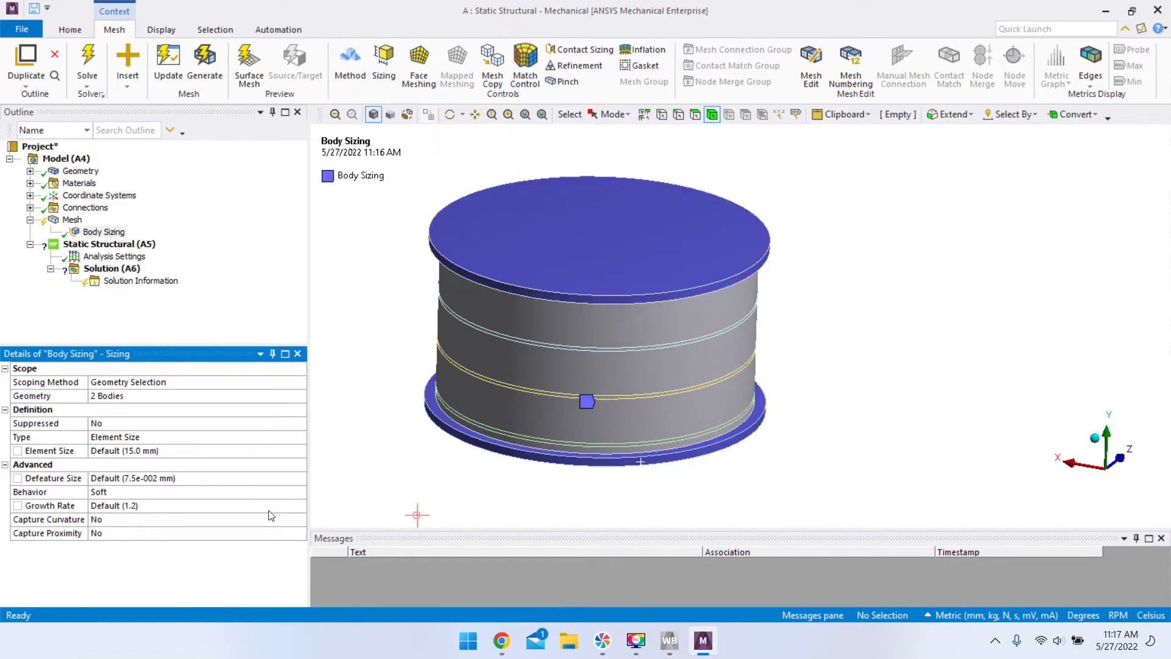
- Set the element size of the end plates' body sizing to 30 mm
left_click(130, 453)
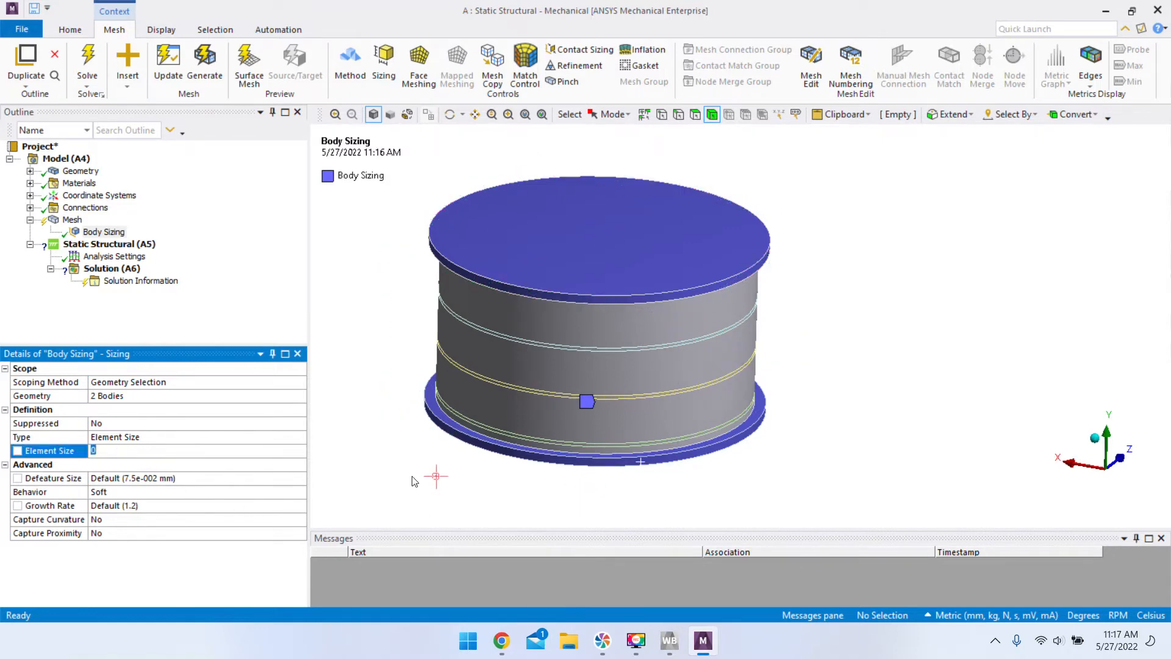
type("30")
key("Return")
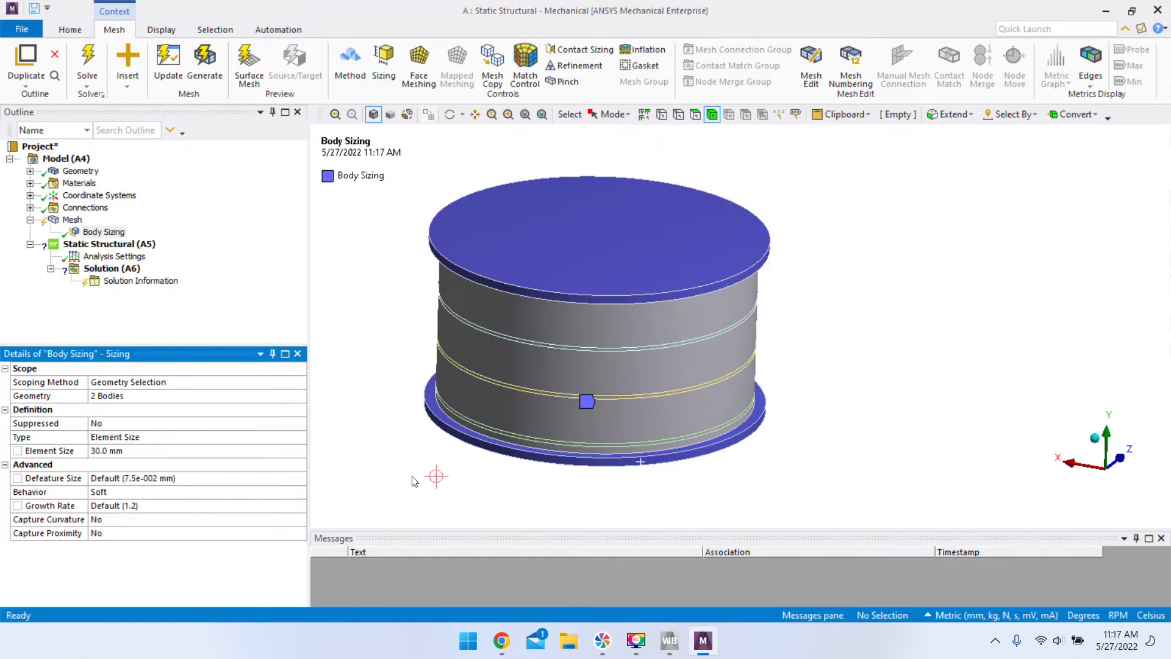
left_click(412, 477)
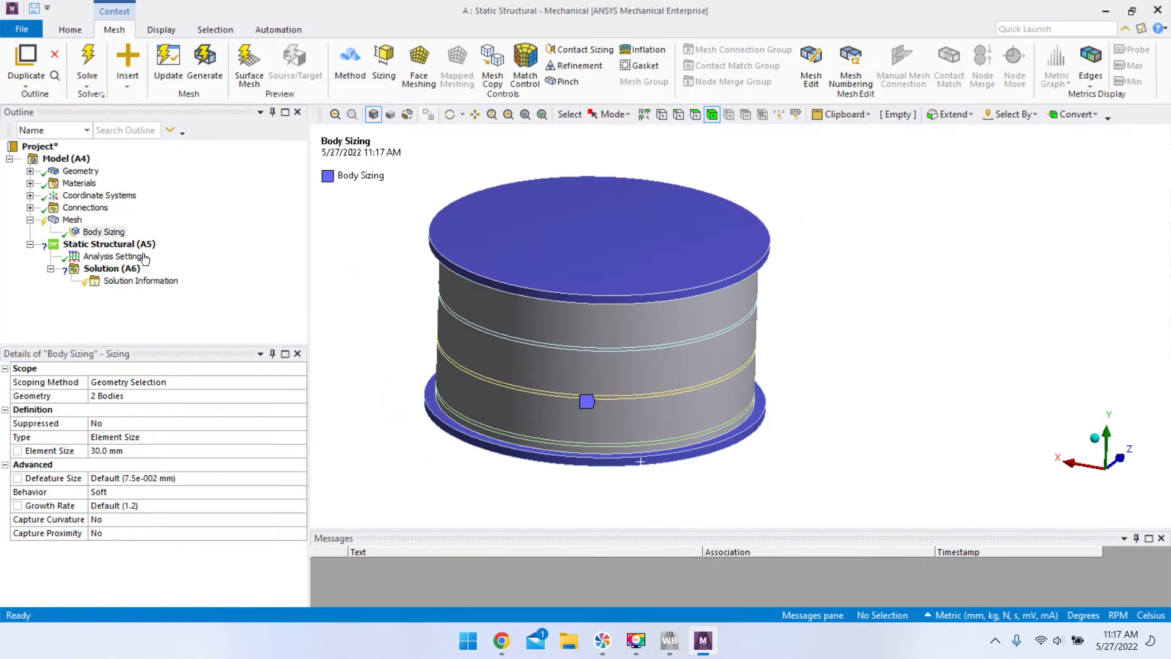
- Generate the mesh for the cylinder and both end plates with the global and body sizing settings
left_click(72, 221)
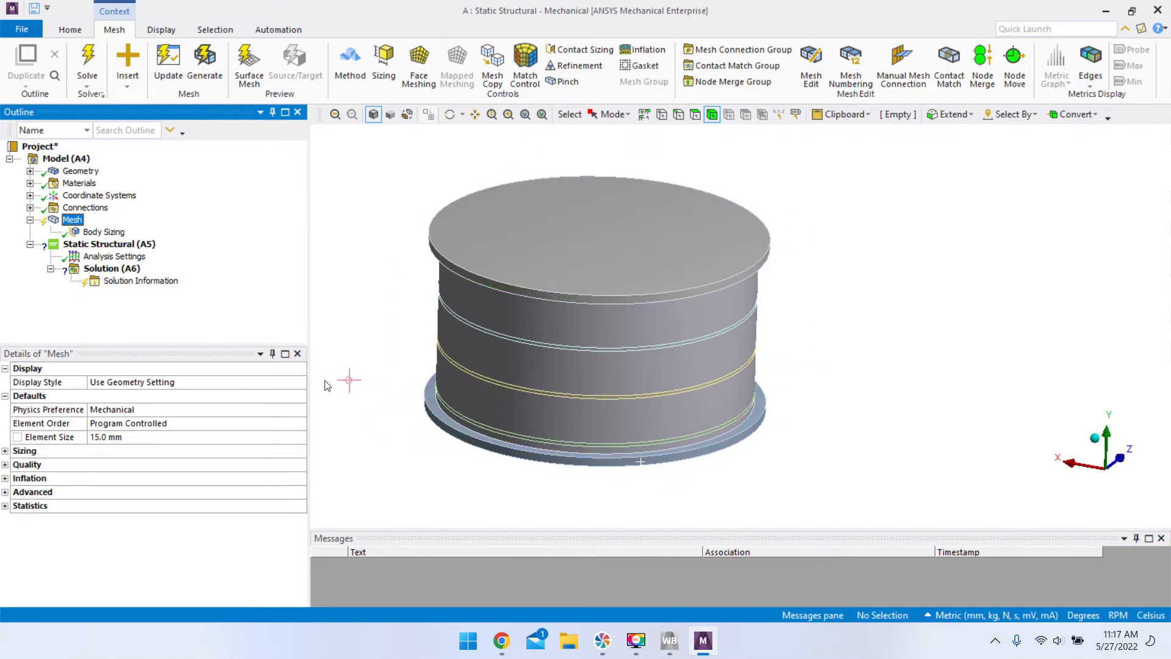
left_click(104, 232)
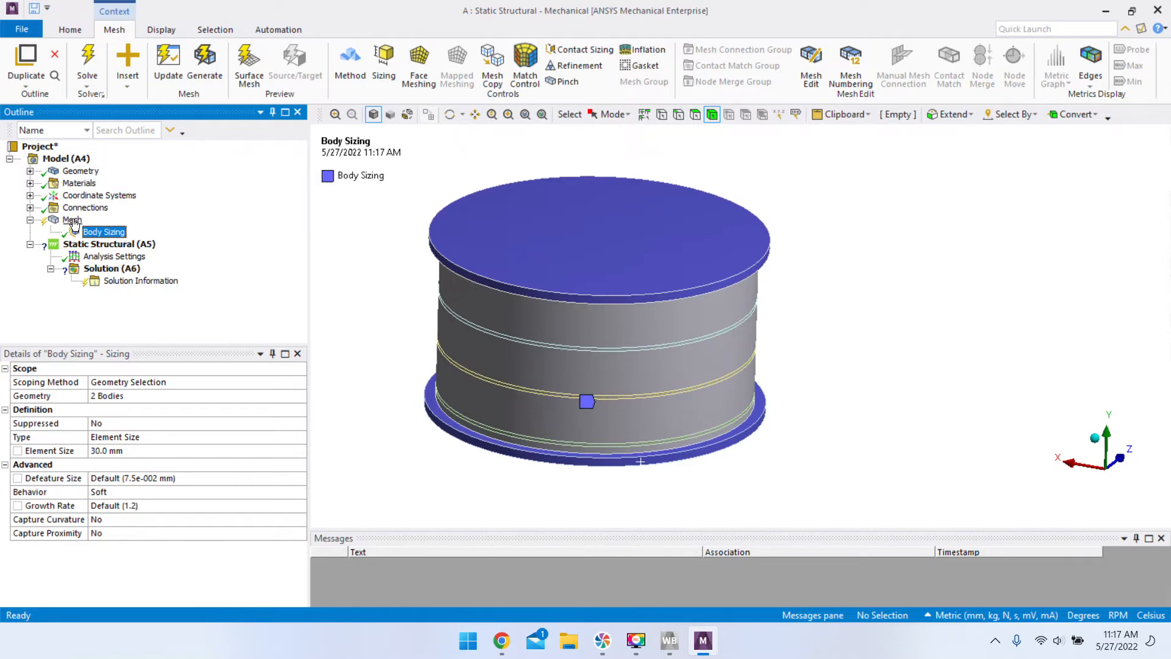
left_click(73, 220)
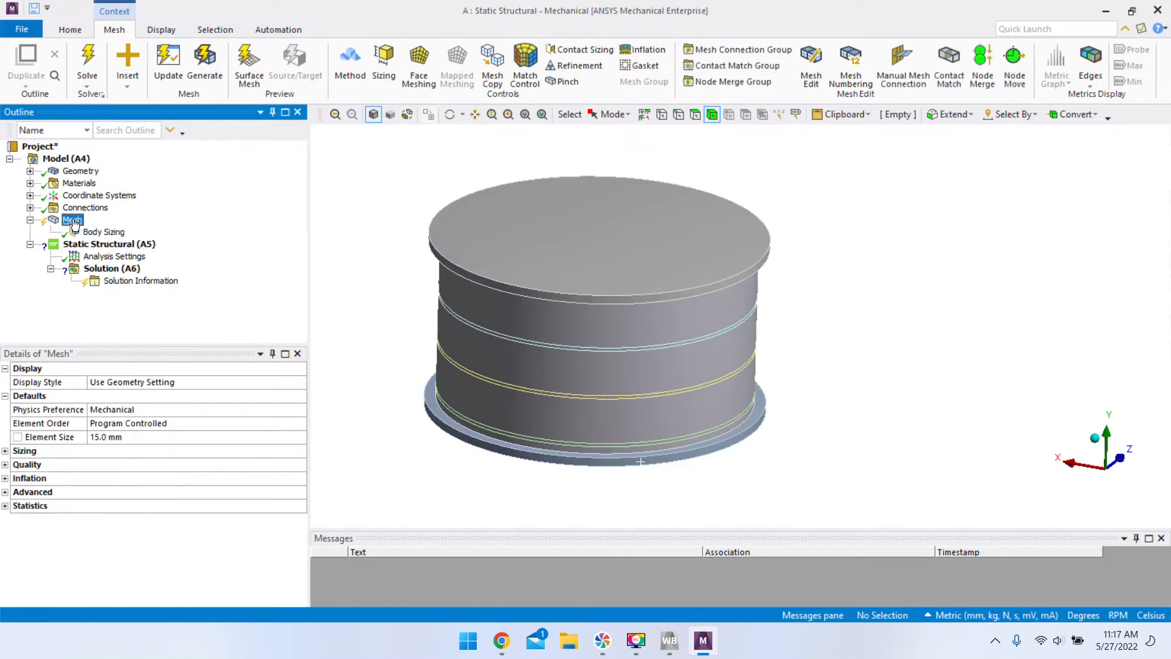
left_click(201, 78)
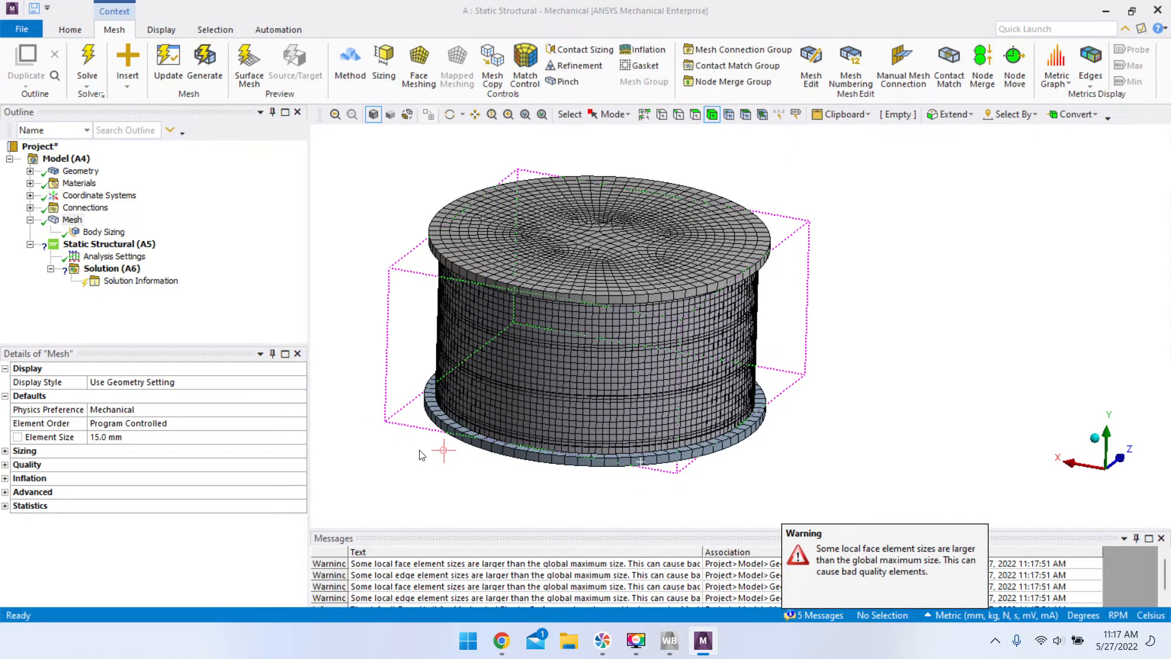
mouse_move(633, 386)
middle_mouse_down("ctrl")
mouse_move(636, 359)
mouse_move(627, 397)
middle_mouse_up("ctrl")
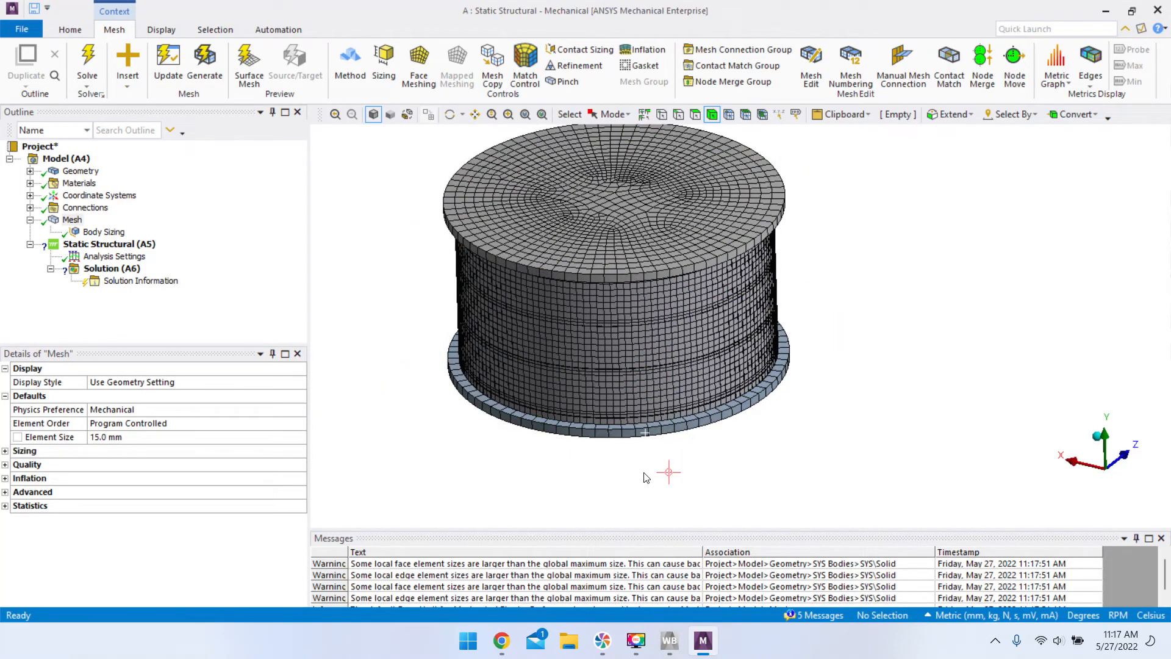
mouse_move(695, 386)
middle_mouse_down()
mouse_move(712, 374)
mouse_move(696, 382)
mouse_move(688, 369)
middle_mouse_up()
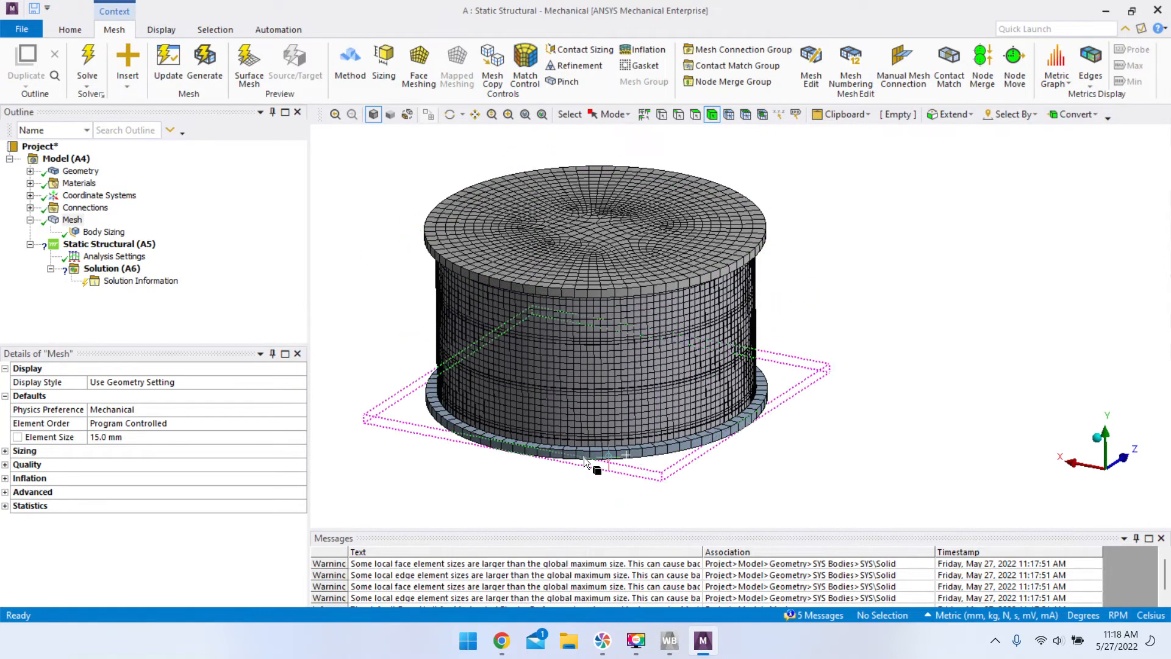
scroll(574, 237, "up", 5)
mouse_move(630, 243)
middle_mouse_down()
mouse_move(645, 235)
mouse_move(627, 236)
middle_mouse_up()
middle_click_drag(626, 235, 747, 233, "ctrl")
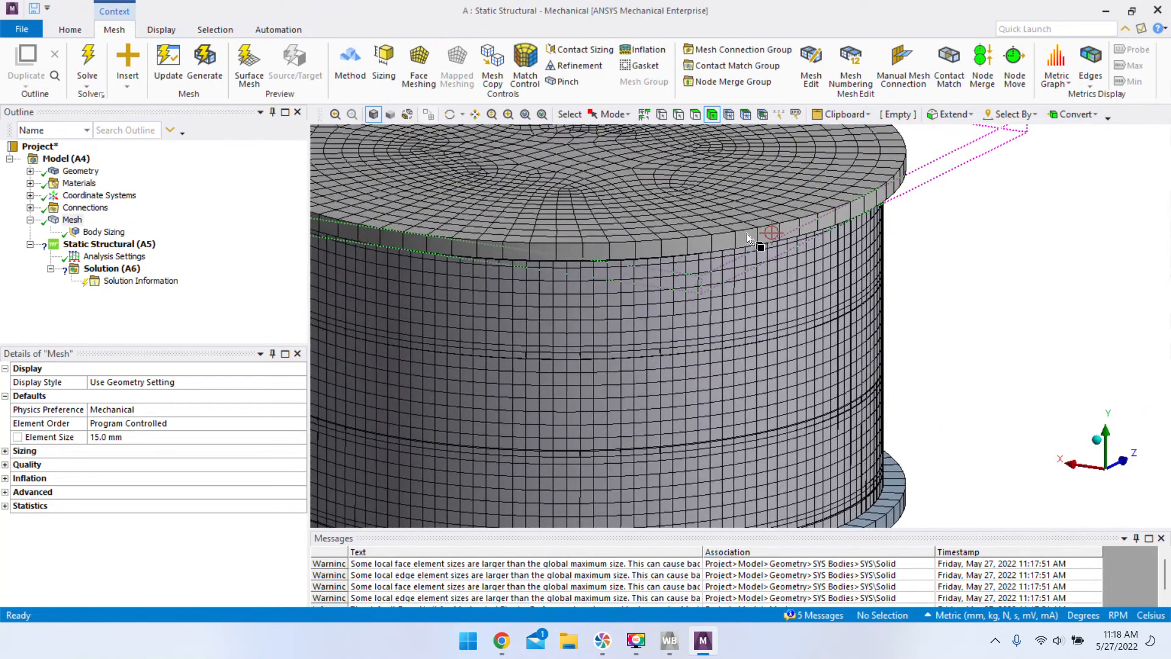
key("F7")
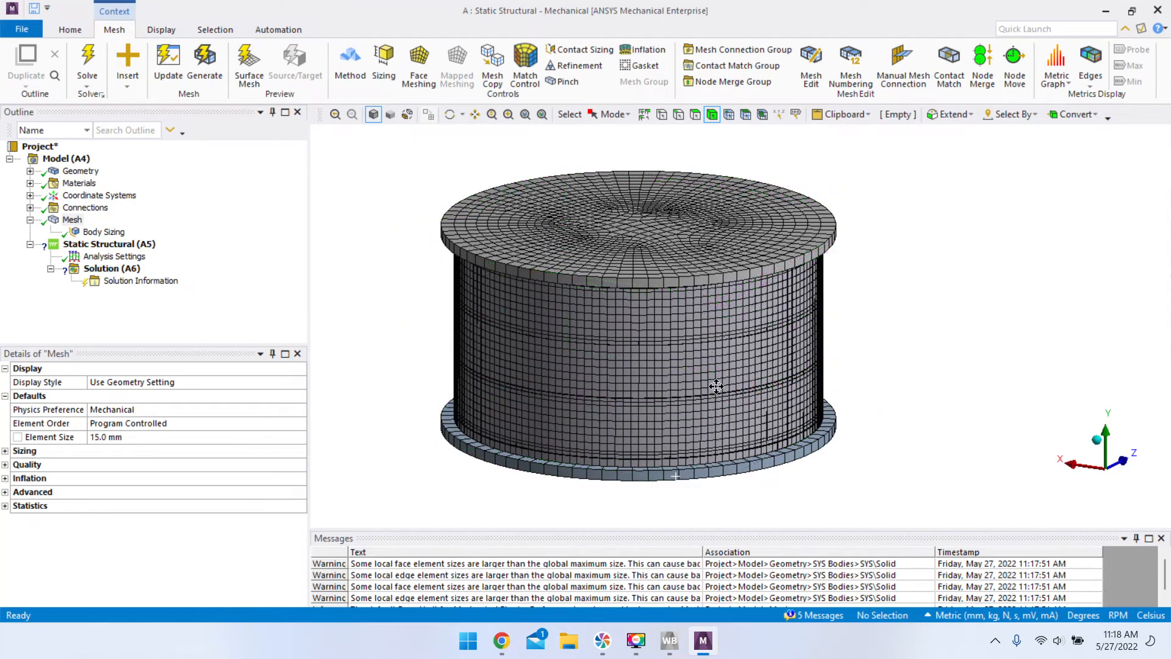
middle_click_drag(747, 392, 705, 374, "ctrl")
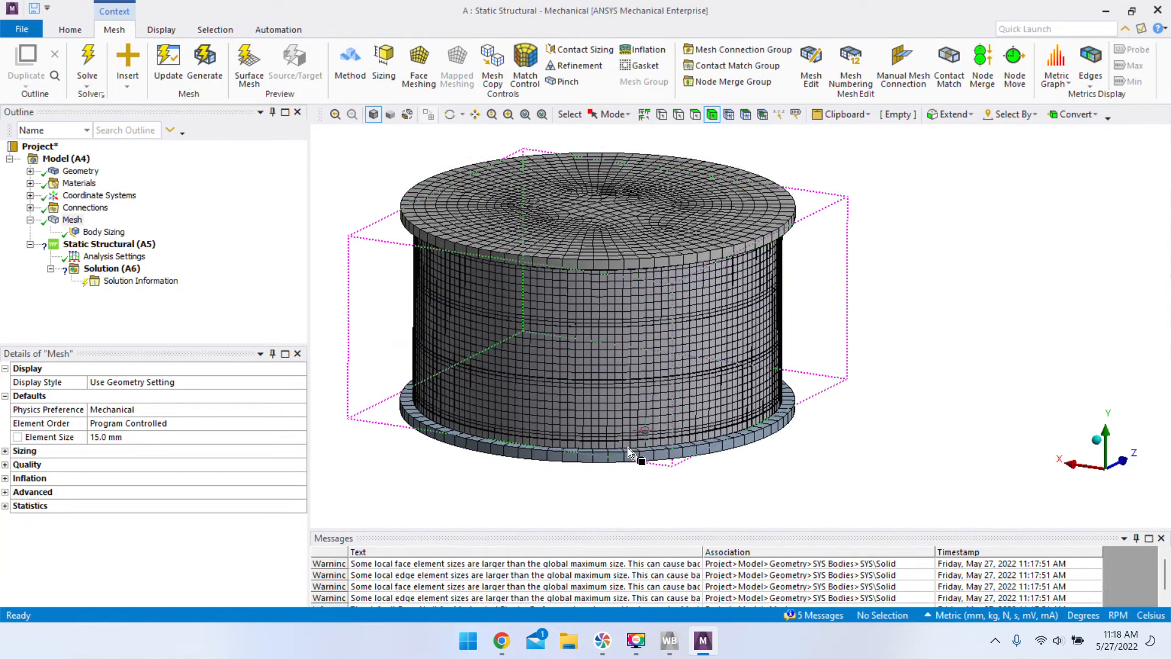
scroll(628, 449, "down", 3)
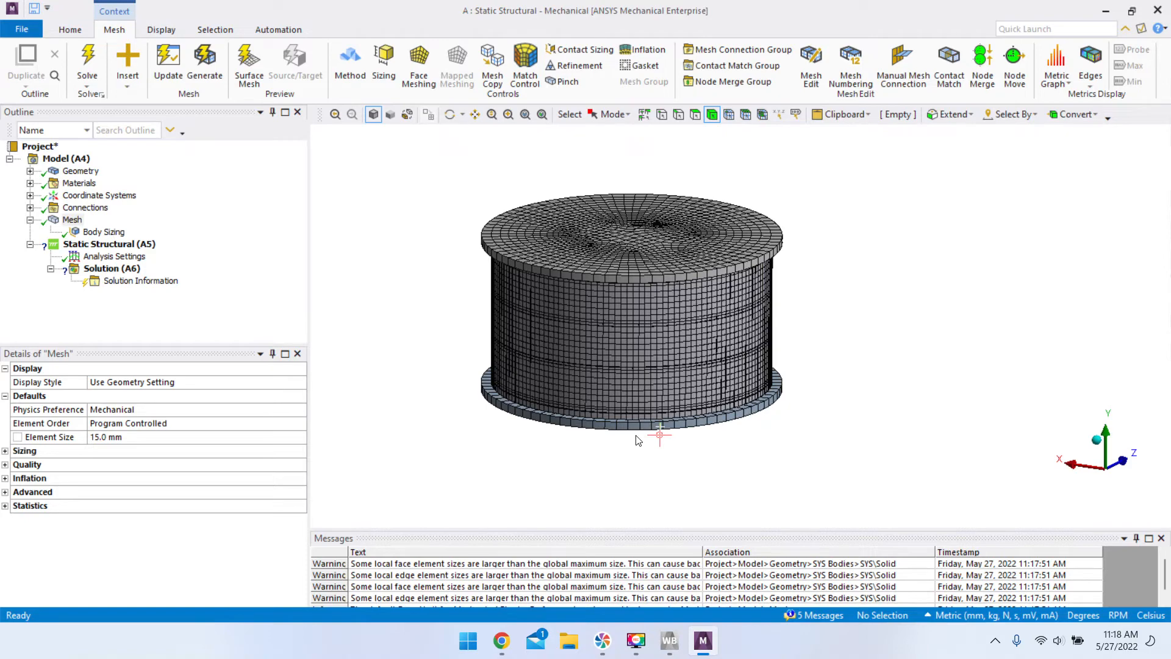
mouse_move(682, 400)
middle_mouse_down()
mouse_move(701, 393)
mouse_move(676, 414)
middle_mouse_up()
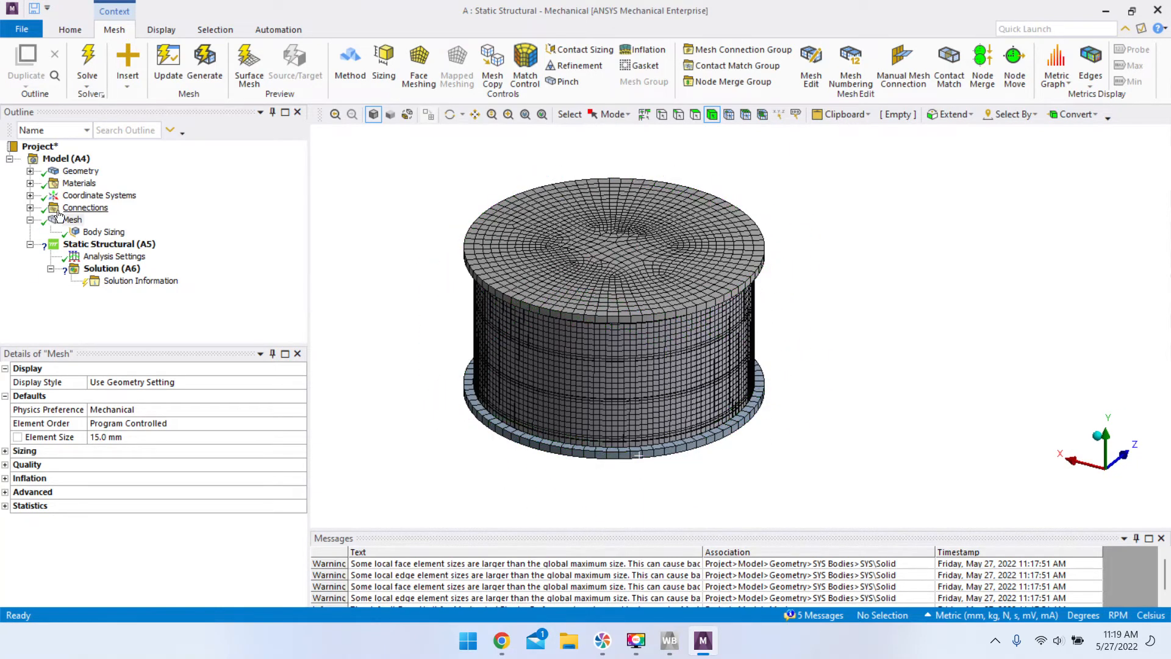
- Collapse the mesh branch, open the Static Structural environment's settings and enlarge the model view
left_click(29, 220)
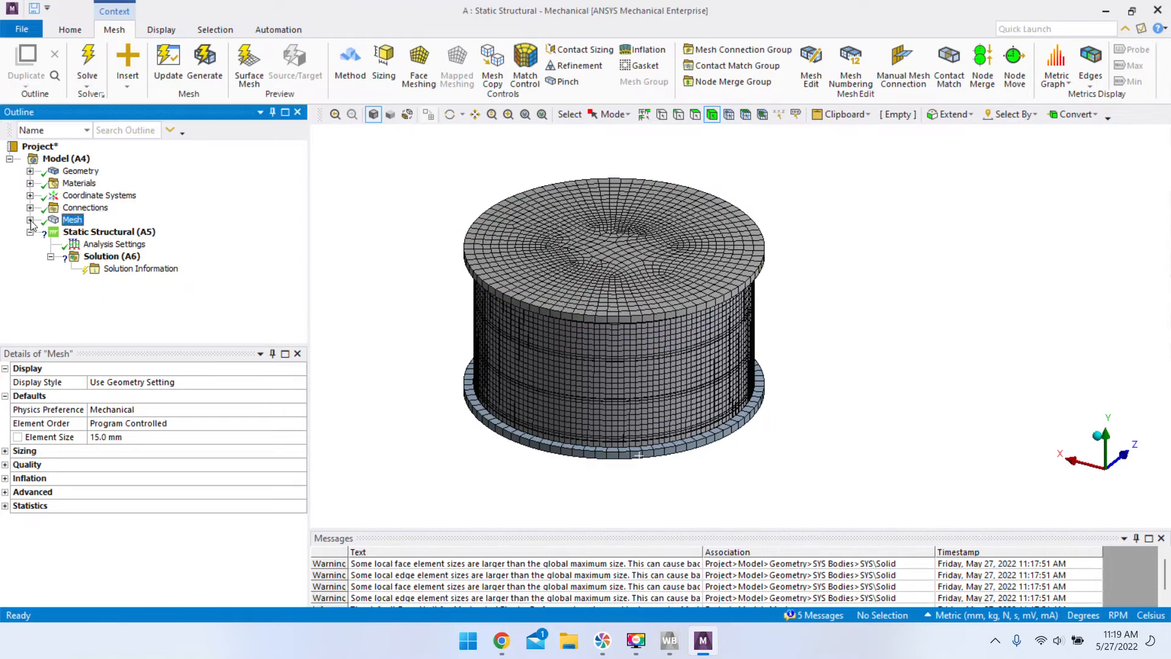
left_click(101, 232)
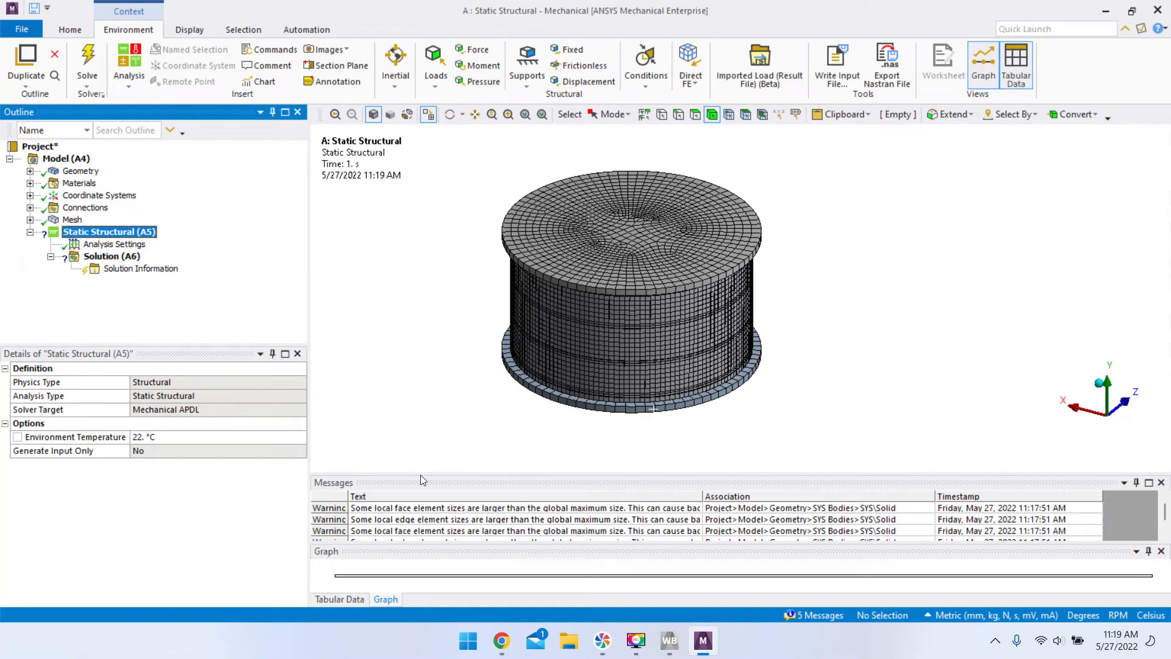
left_click_drag(421, 501, 421, 505)
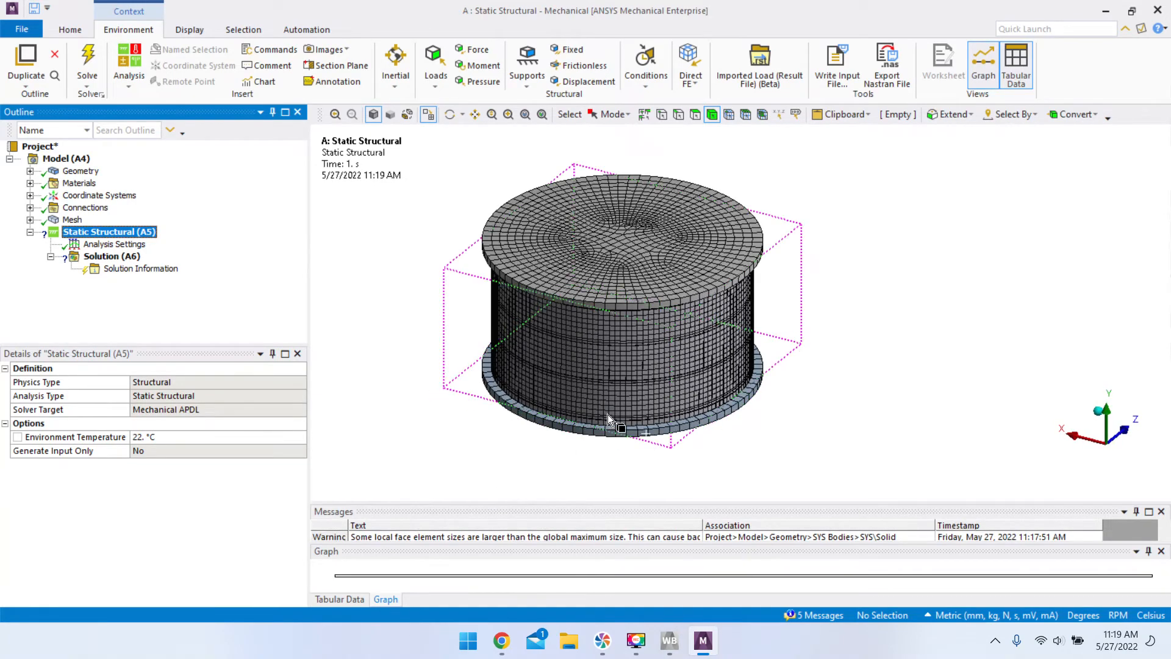
- Add a fixed support scoped to the underside face of the lower end plate
middle_click_drag(617, 375, 621, 268)
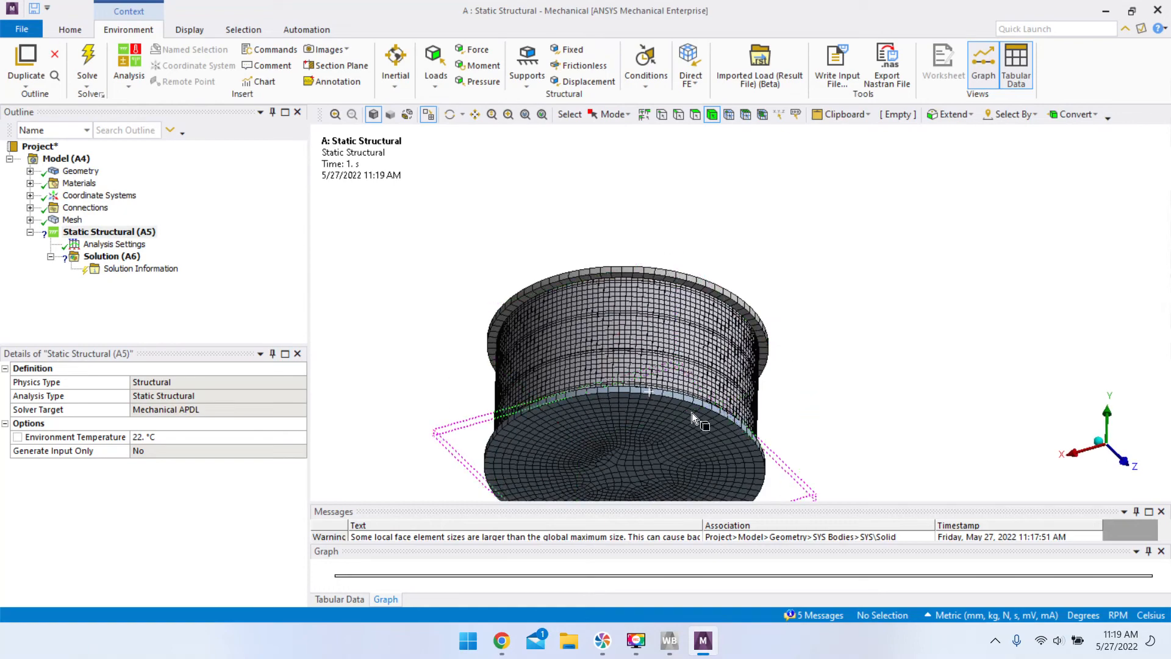
scroll(658, 458, "down", 4)
scroll(655, 457, "up", 4)
right_click_drag(468, 295, 754, 490)
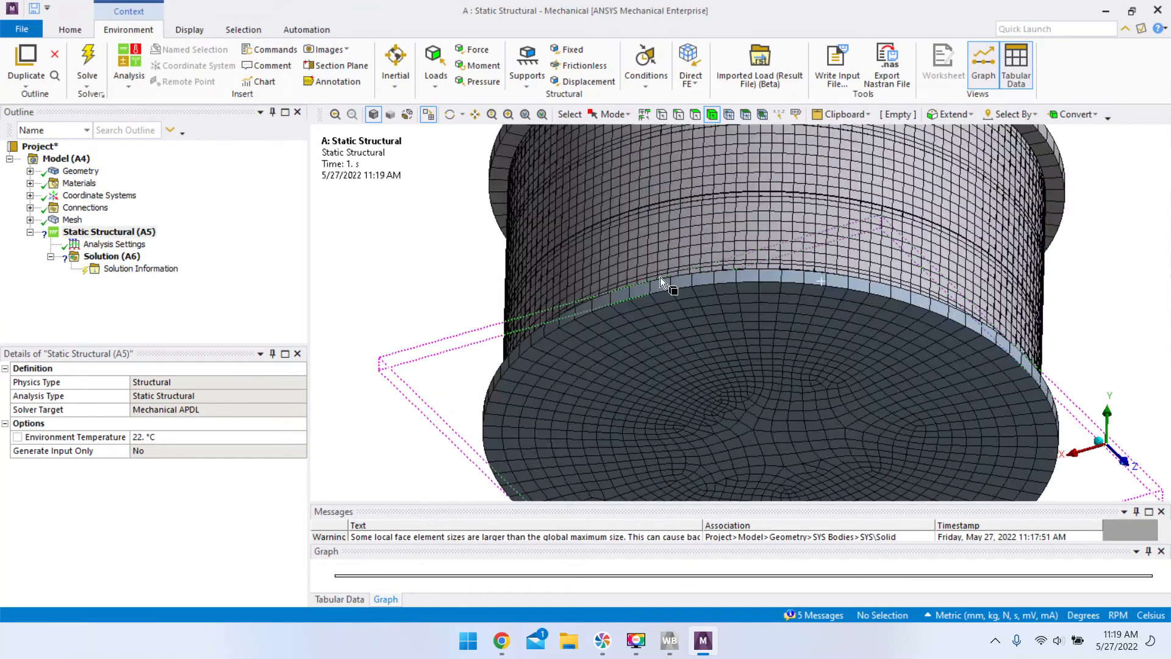
scroll(665, 285, "down", 4)
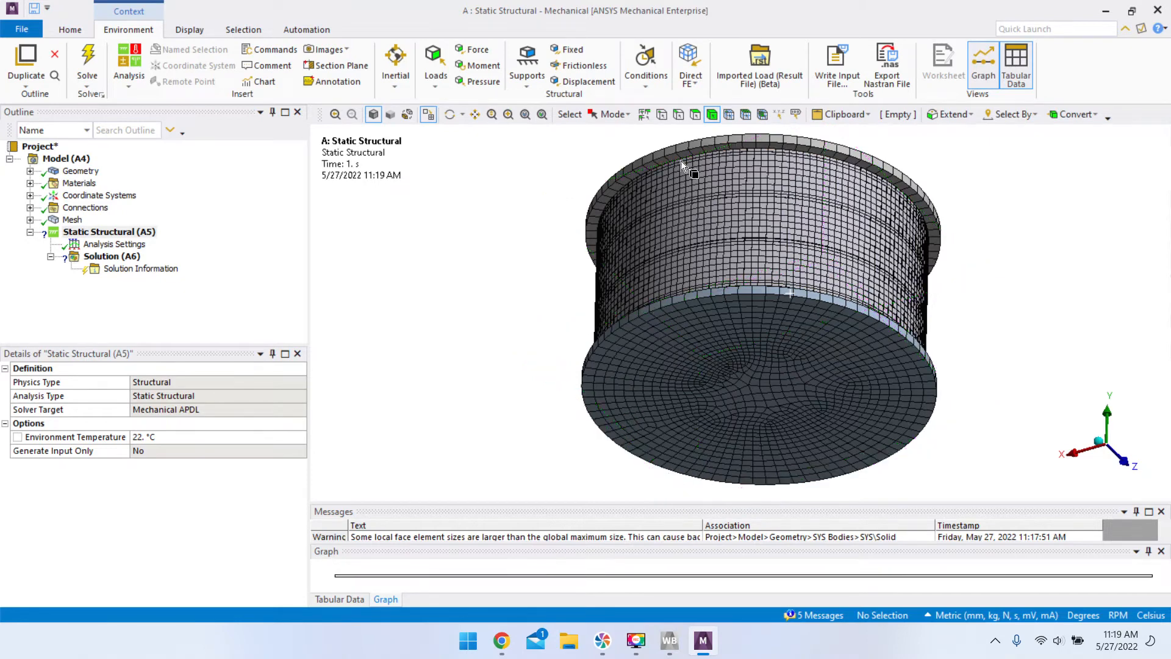
left_click(695, 116)
left_click(86, 235)
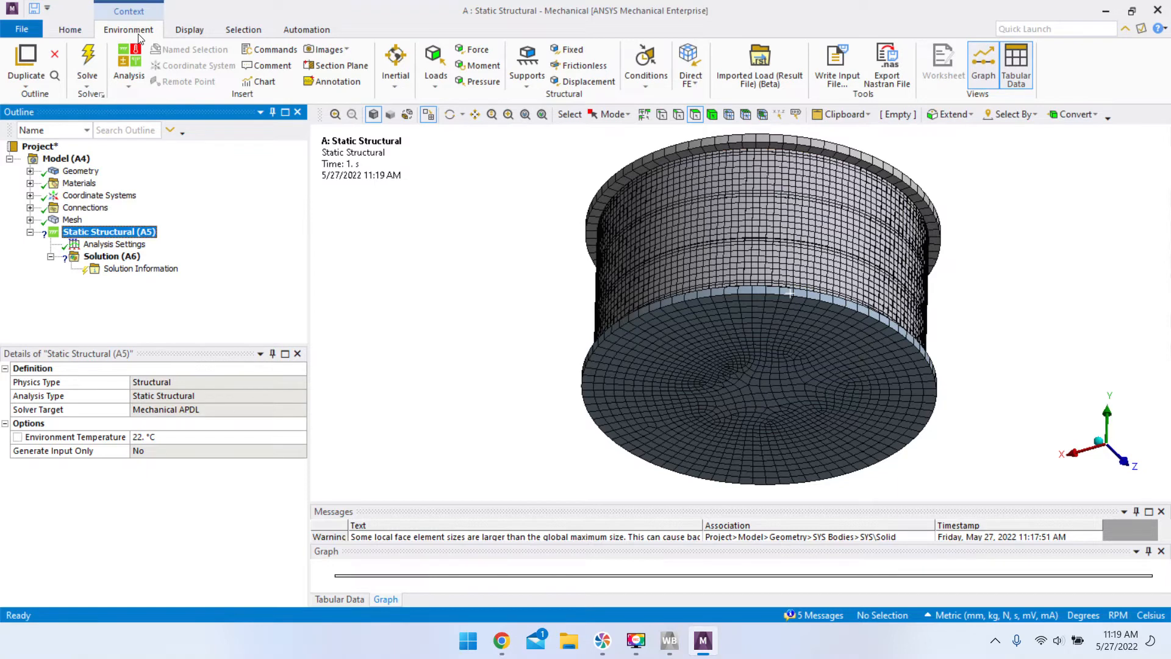
left_click(568, 50)
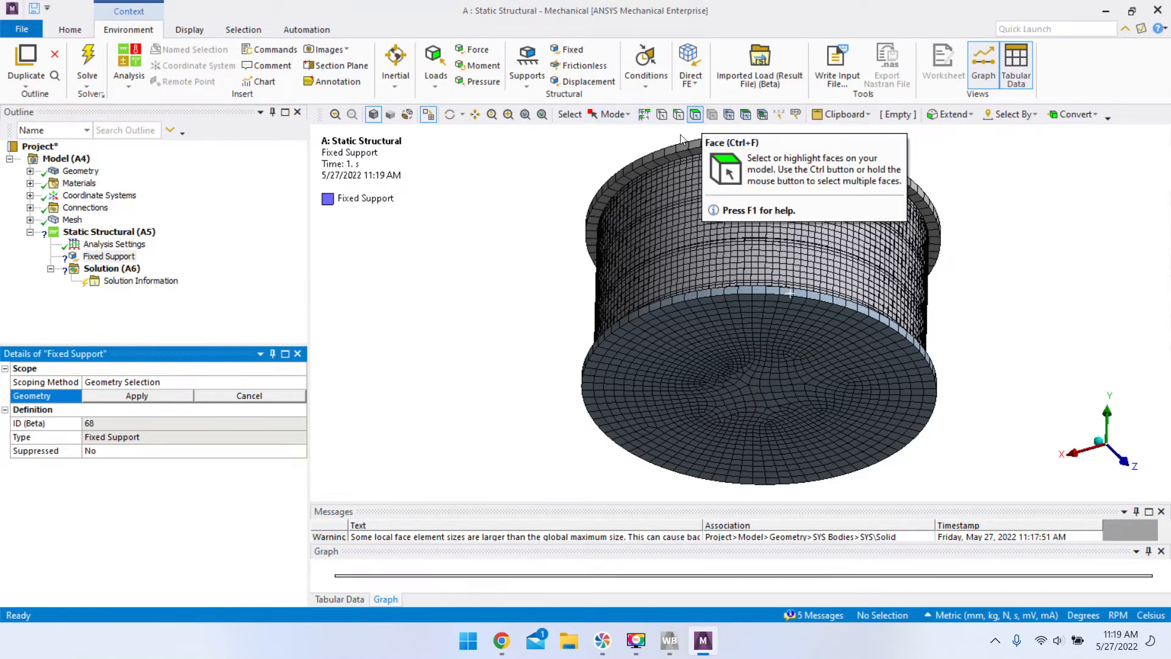
left_click(740, 368)
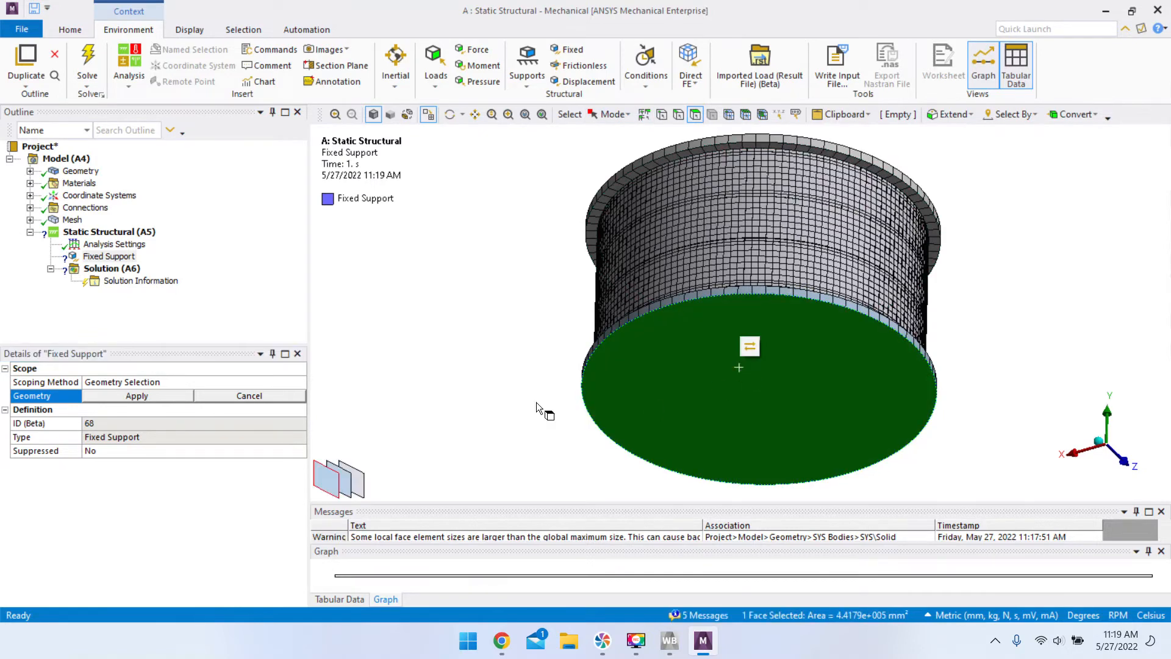
left_click(146, 397)
- Highlight a patch of mesh nodes on the fixed underside of the lower end plate, and clear the node selection
middle_click_drag(692, 376, 706, 332)
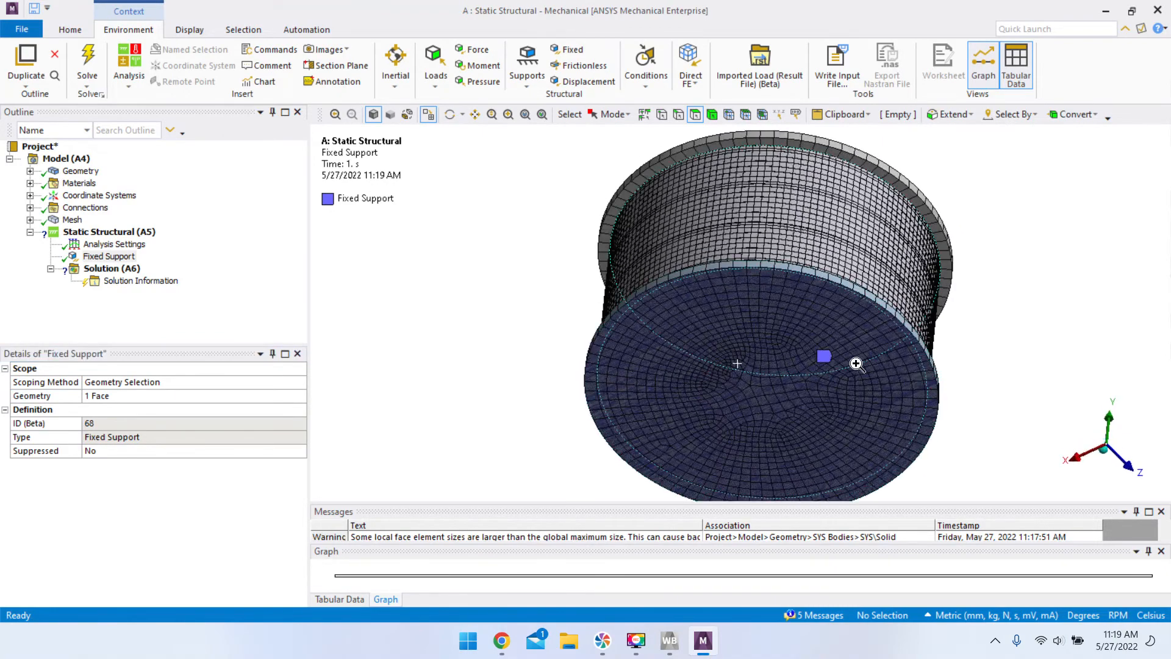
scroll(856, 364, "up", 5)
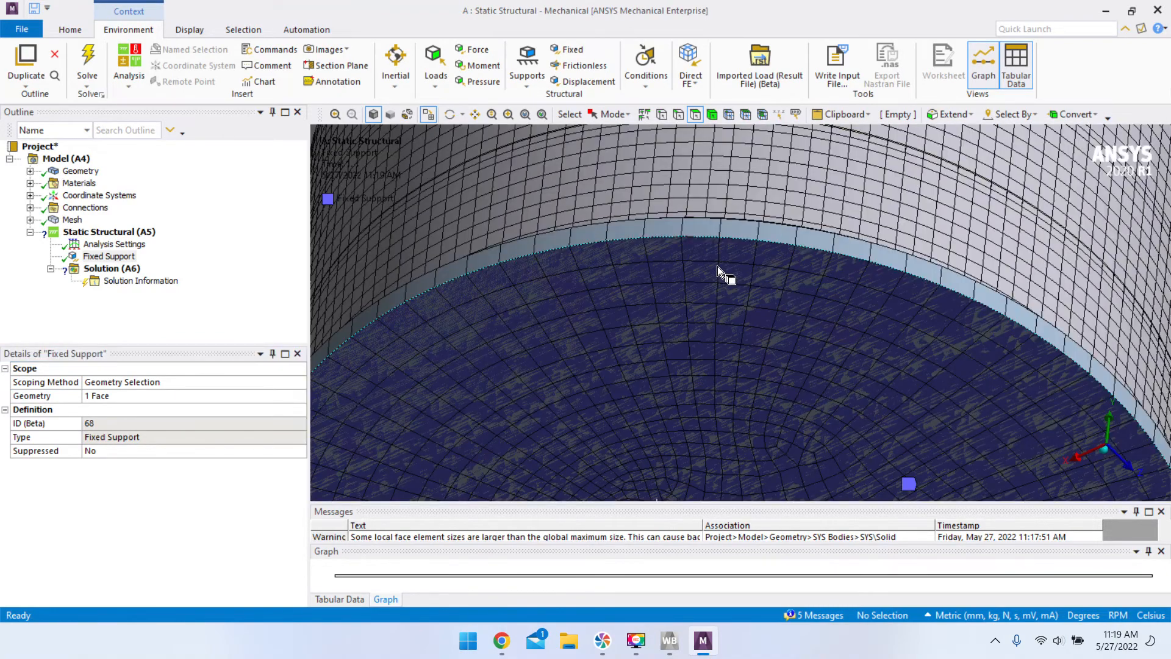
left_click(730, 116)
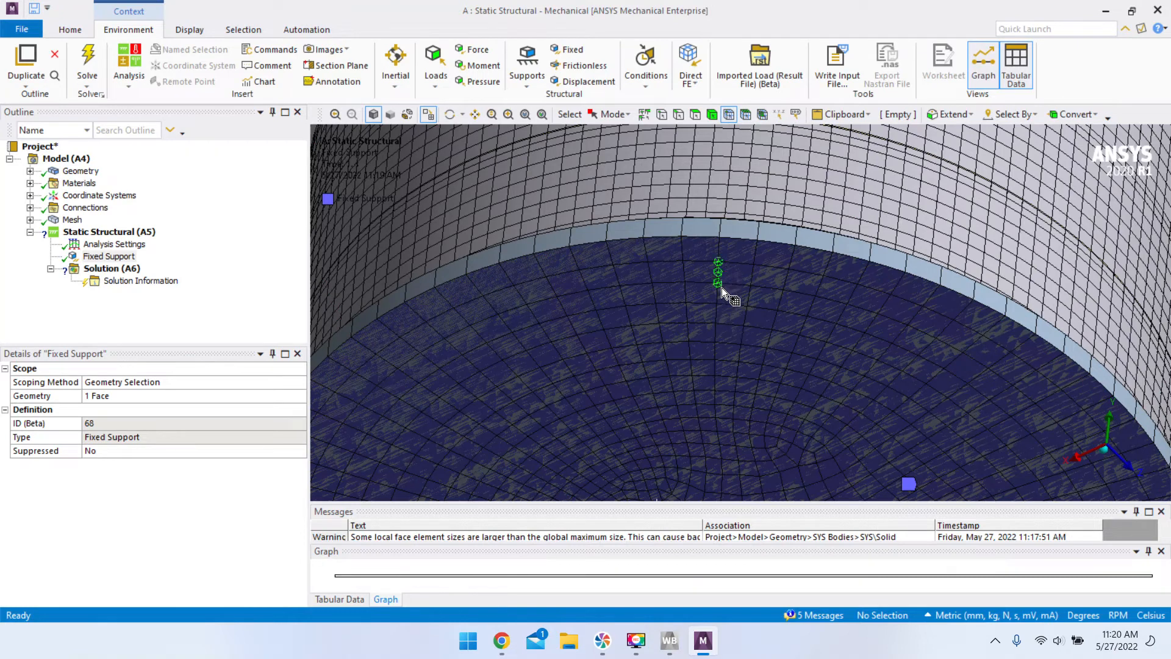
mouse_move(769, 302)
left_mouse_down()
mouse_move(793, 323)
mouse_move(764, 384)
mouse_move(843, 345)
mouse_move(616, 371)
mouse_move(706, 393)
left_mouse_up()
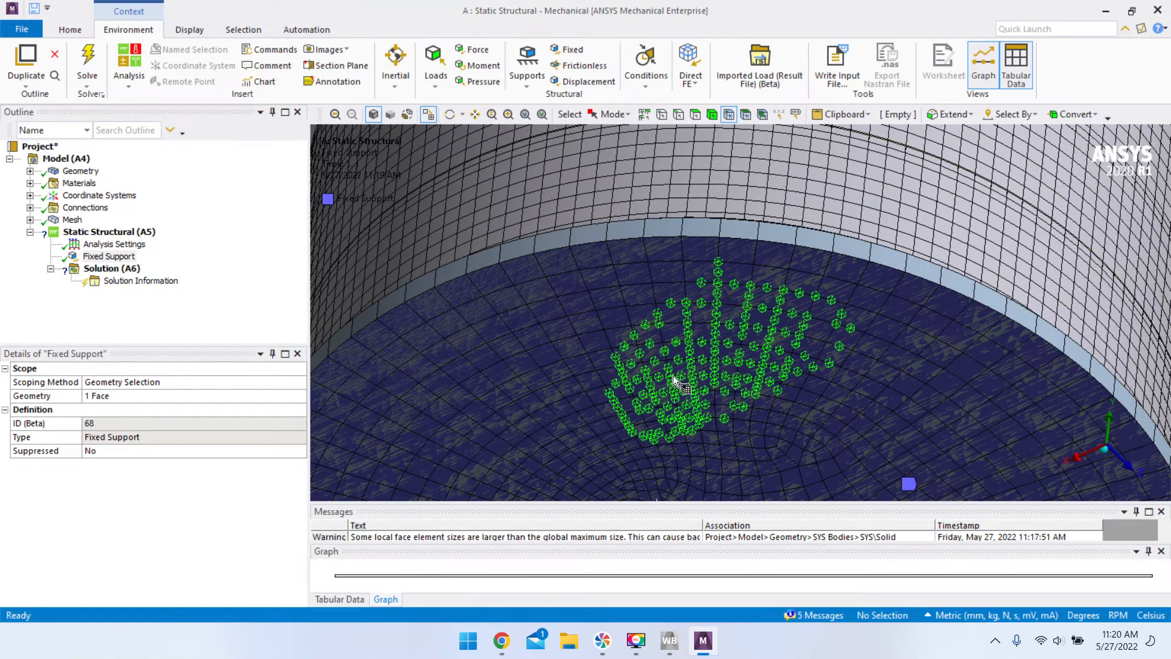
left_click_drag(629, 397, 629, 398)
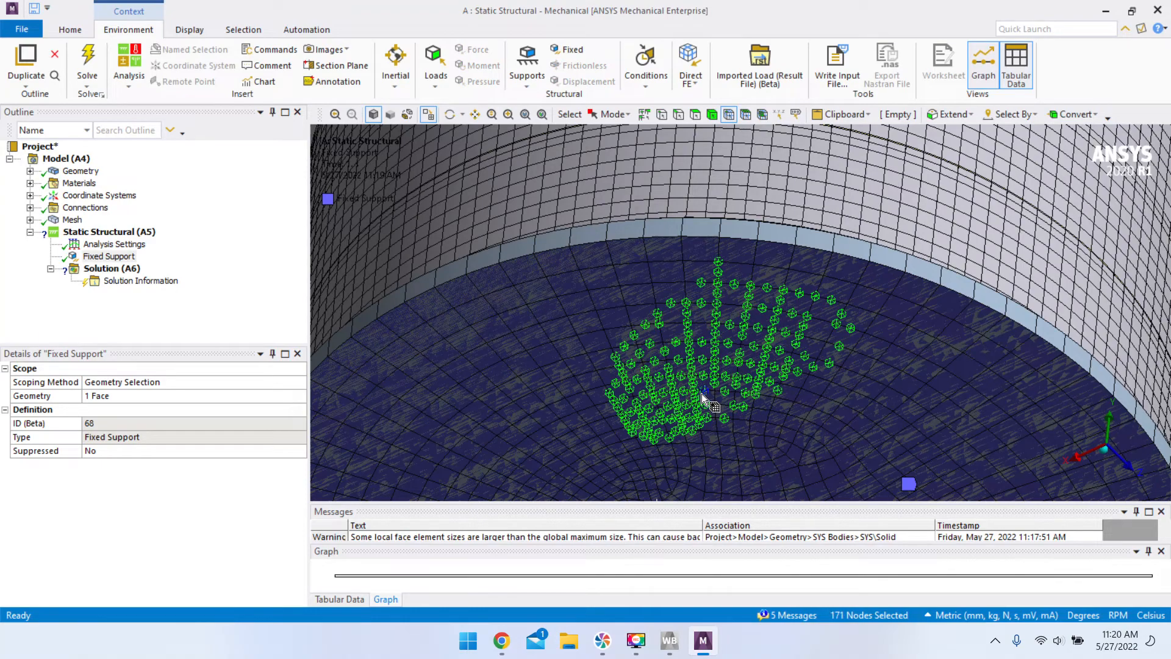
mouse_move(737, 363)
middle_mouse_down()
mouse_move(754, 355)
mouse_move(744, 351)
middle_mouse_up()
scroll(744, 351, "down", 10)
left_click(627, 404)
- Add a force load to the static structural analysis, scoped to the top face of the upper end plate
scroll(795, 300, "up", 5)
middle_click_drag(795, 301, 871, 431, "ctrl")
scroll(808, 449, "down", 8)
right_click_drag(608, 179, 908, 383)
middle_click_drag(767, 310, 759, 299)
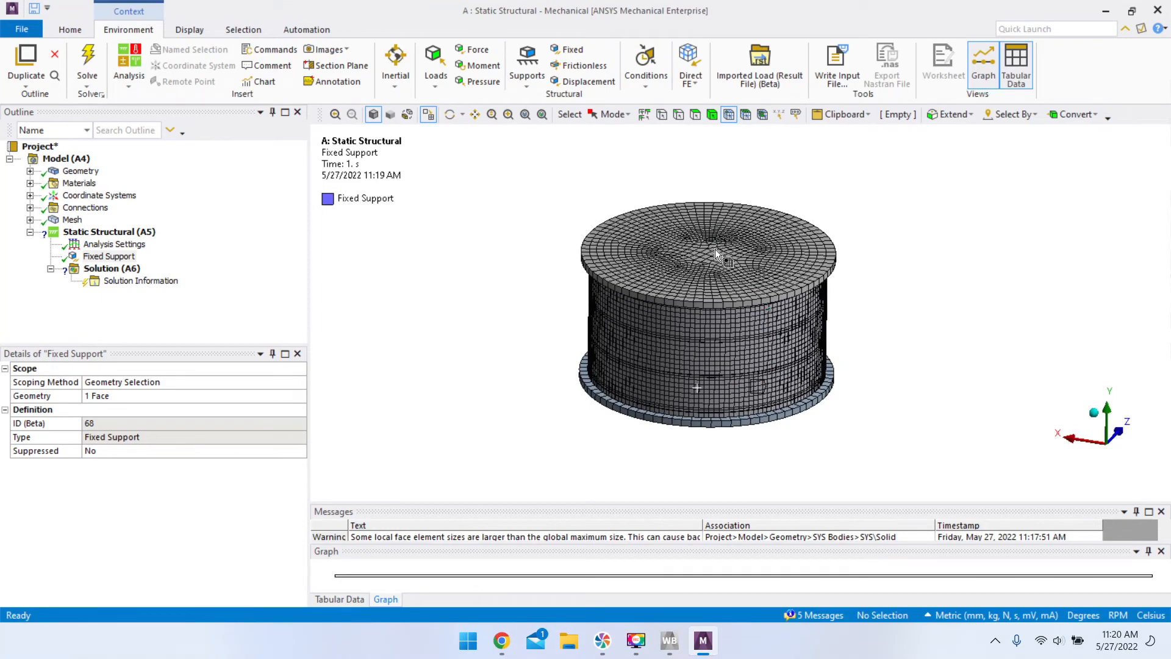
scroll(707, 330, "up", 2)
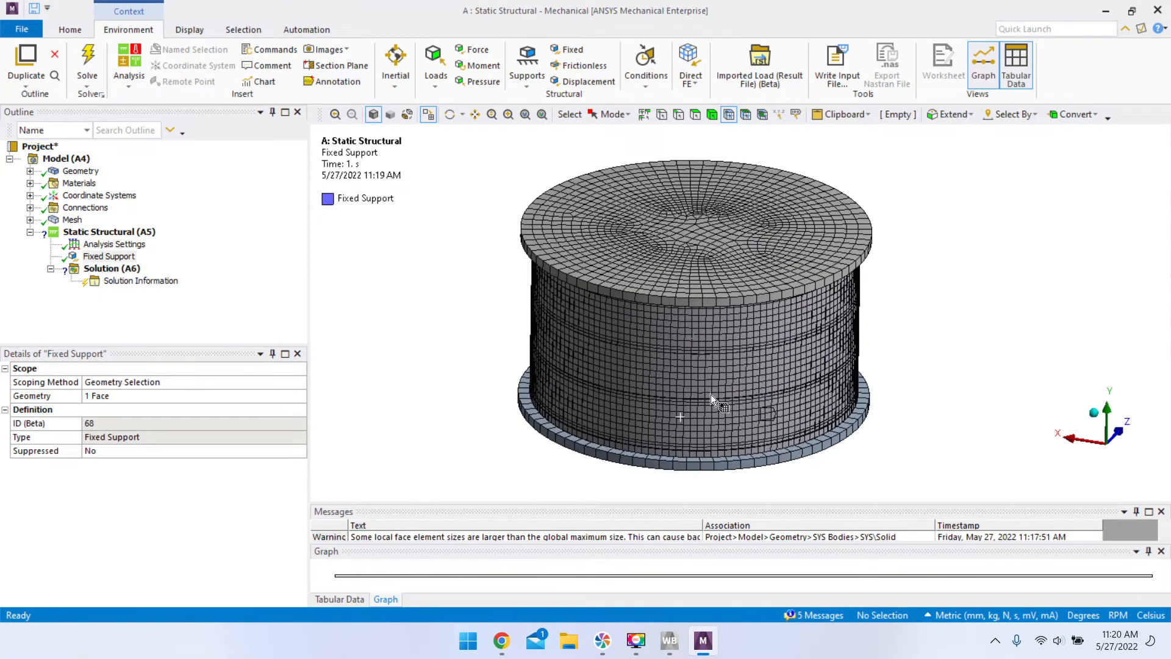
middle_click_drag(783, 357, 767, 377)
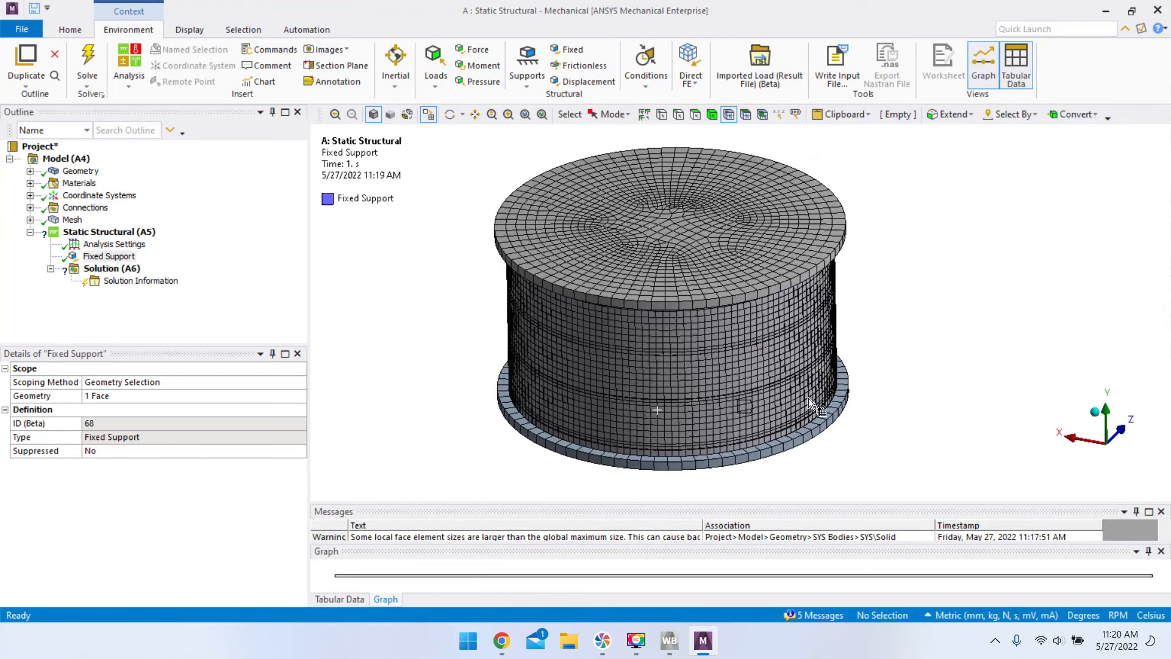
scroll(766, 379, "down", 3)
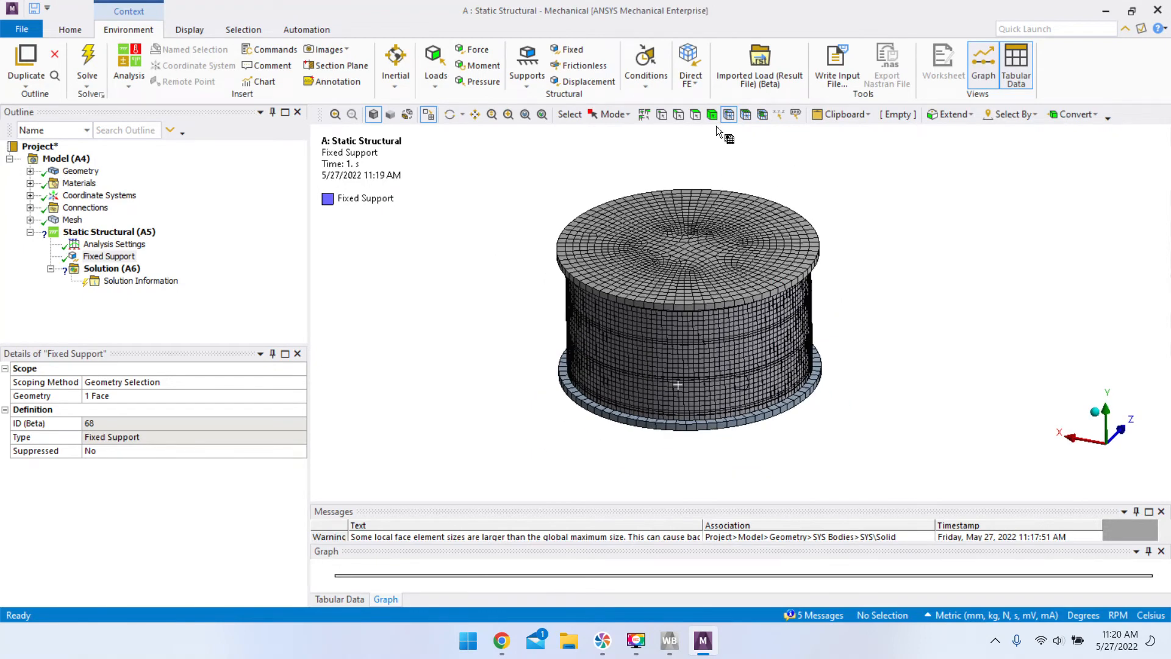
left_click(107, 234)
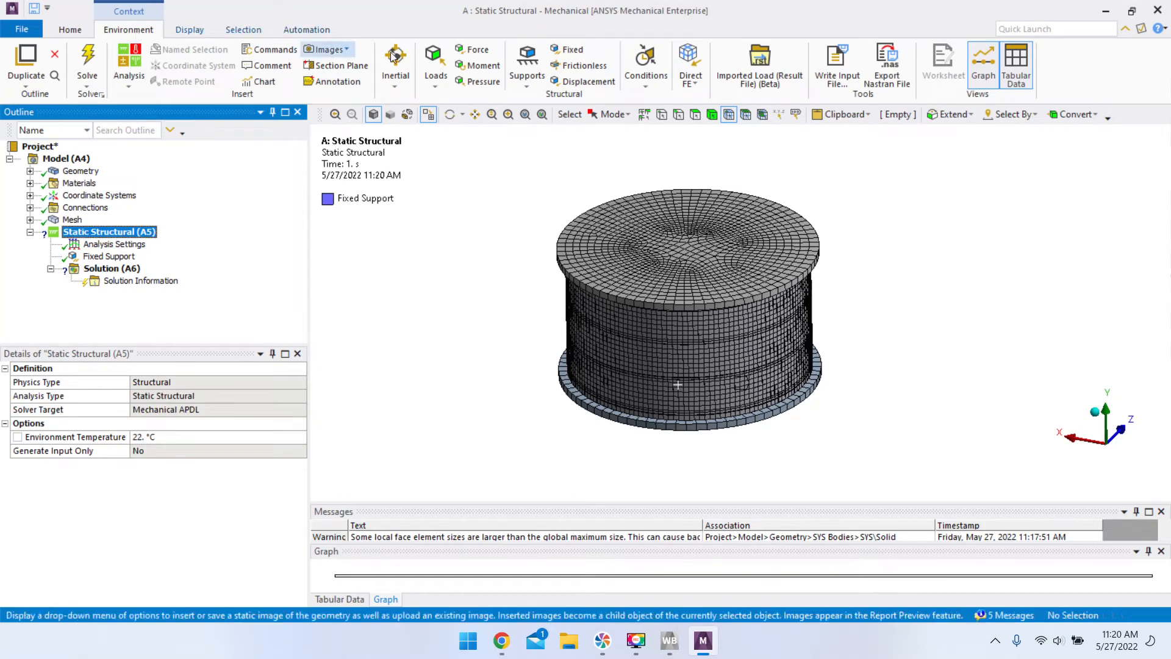
left_click(460, 52)
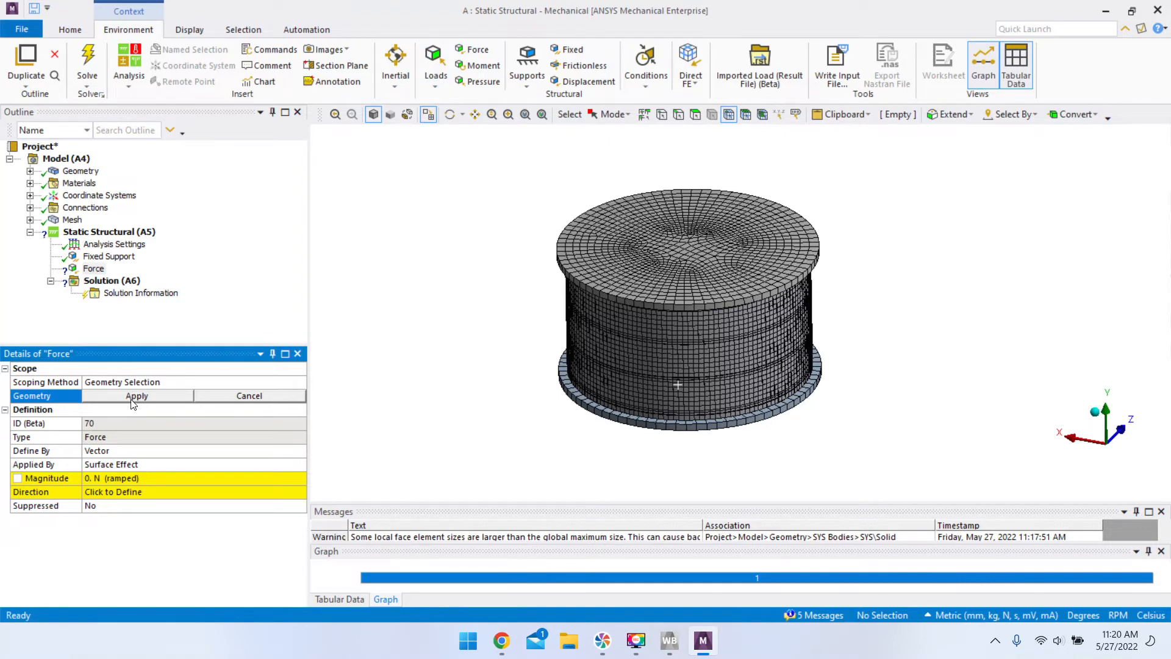
left_click(696, 115)
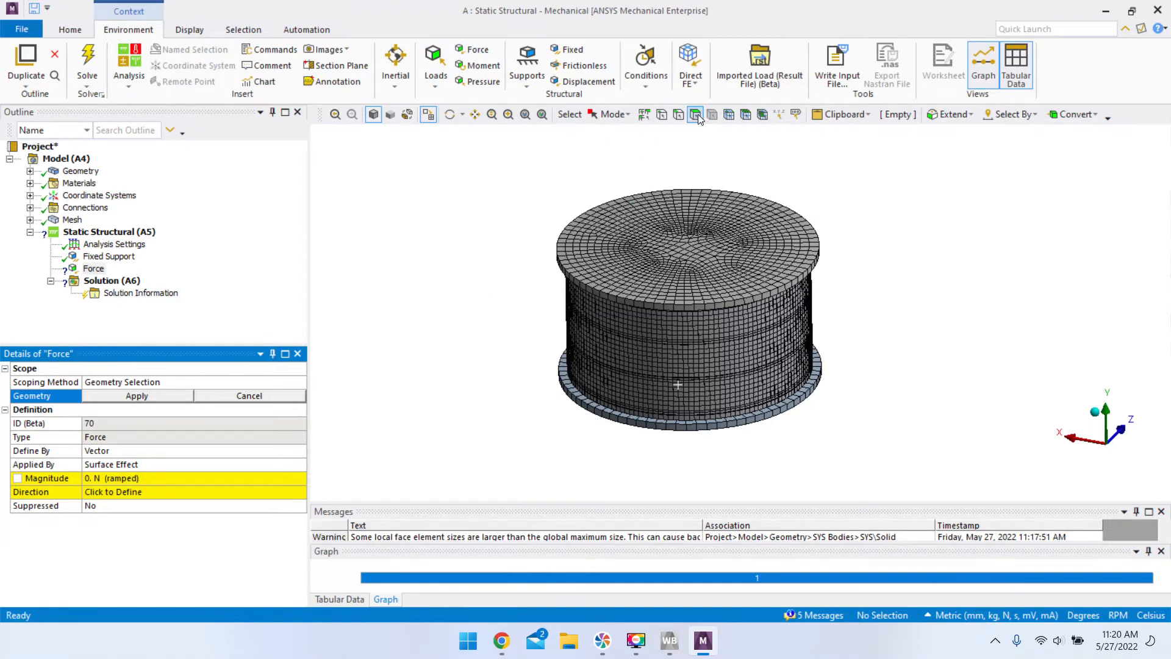
left_click(690, 228)
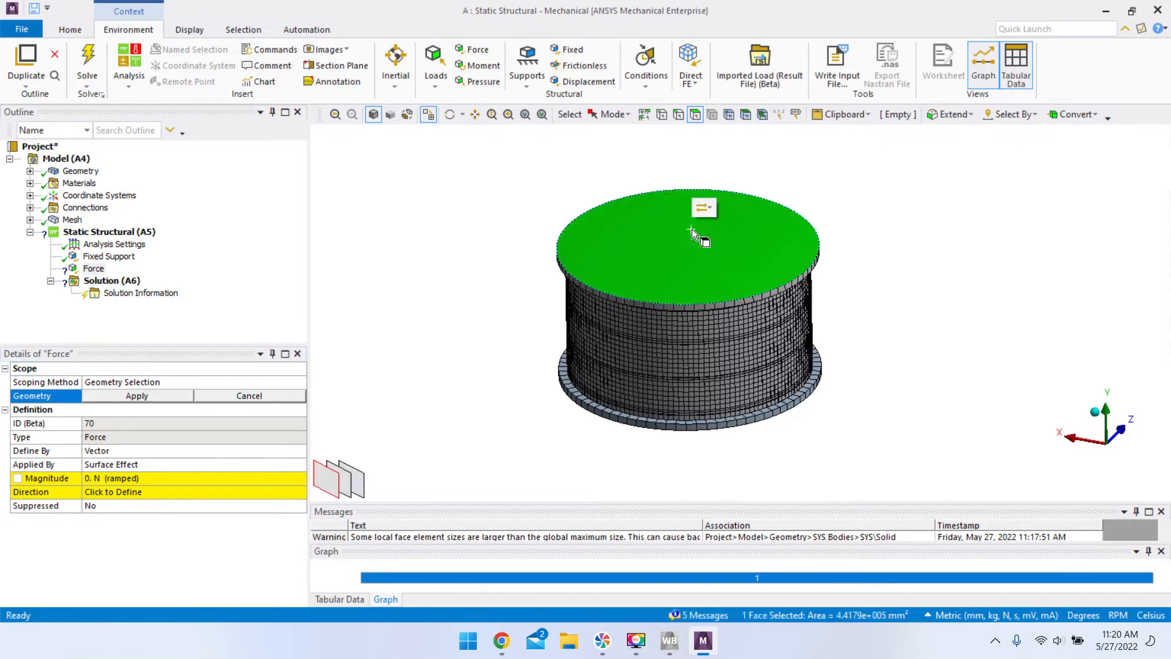
left_click(136, 396)
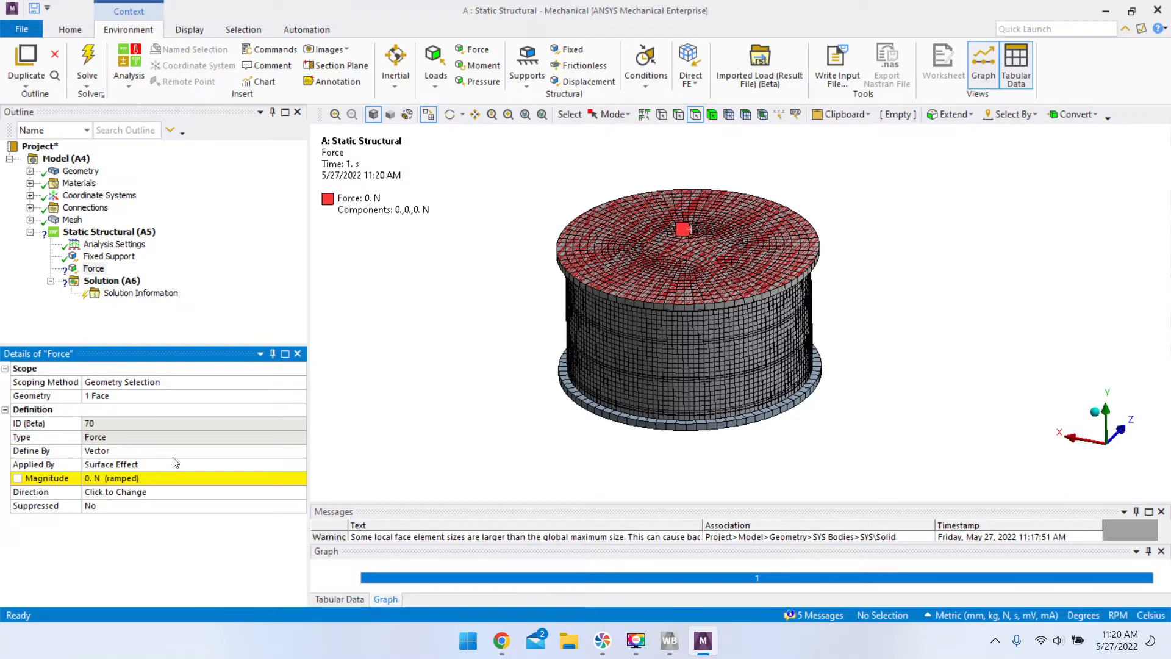
- Define the force by components in the global coordinate system and set its Y component to -10 N
left_click(199, 451)
left_click(301, 451)
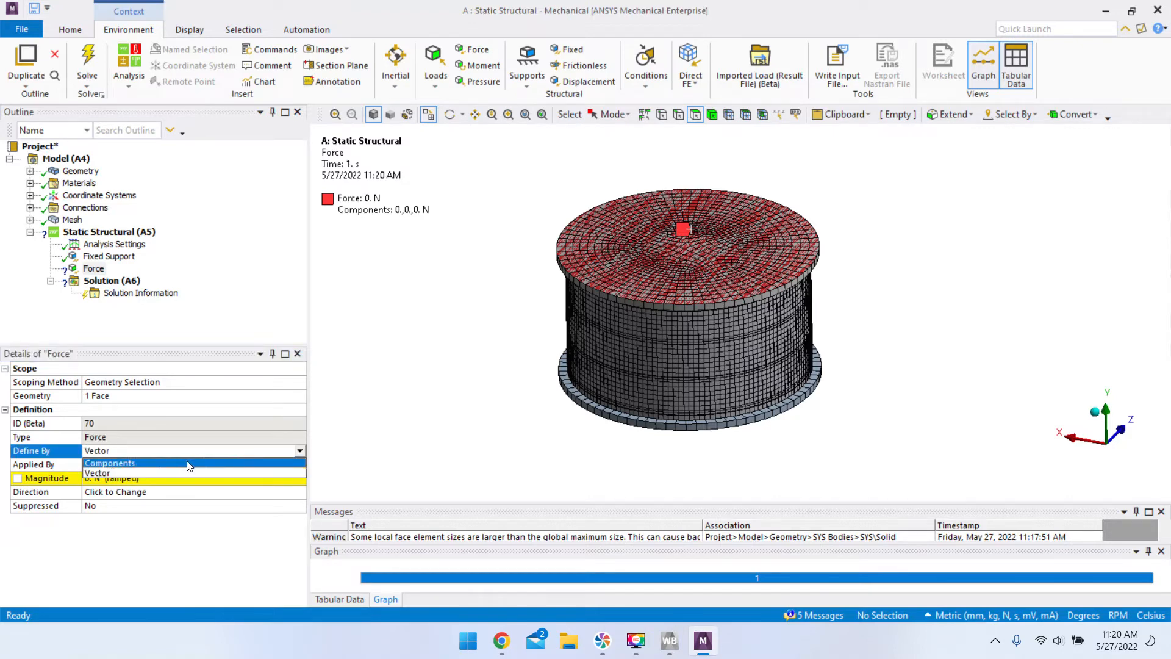
left_click(118, 464)
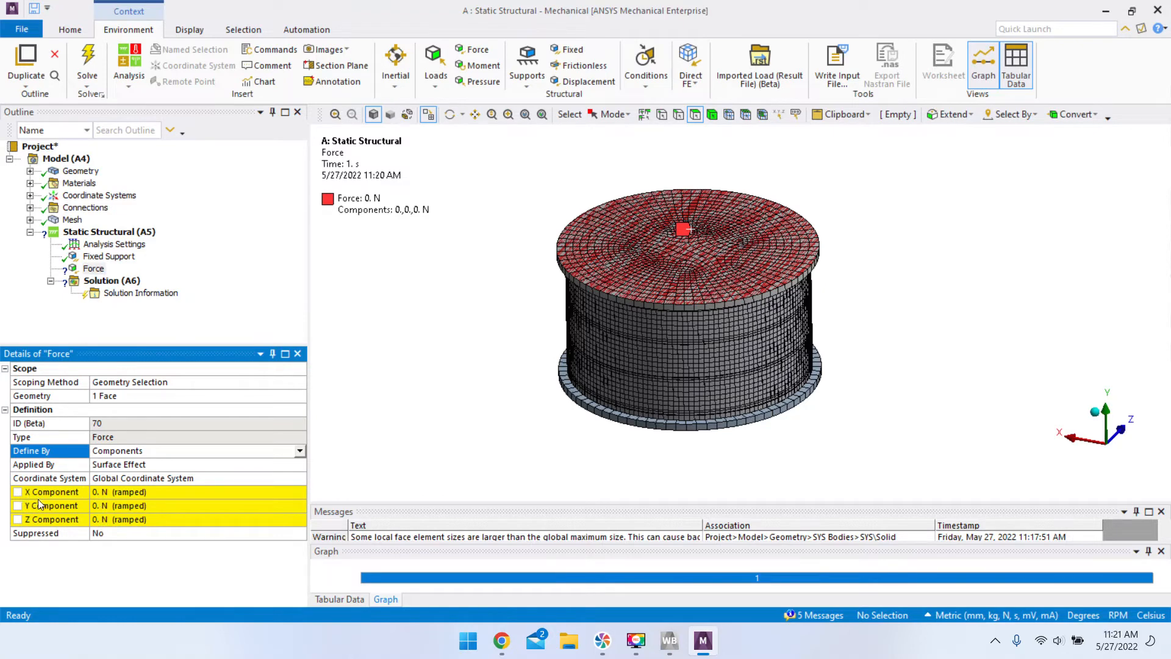
middle_click_drag(834, 395, 861, 395)
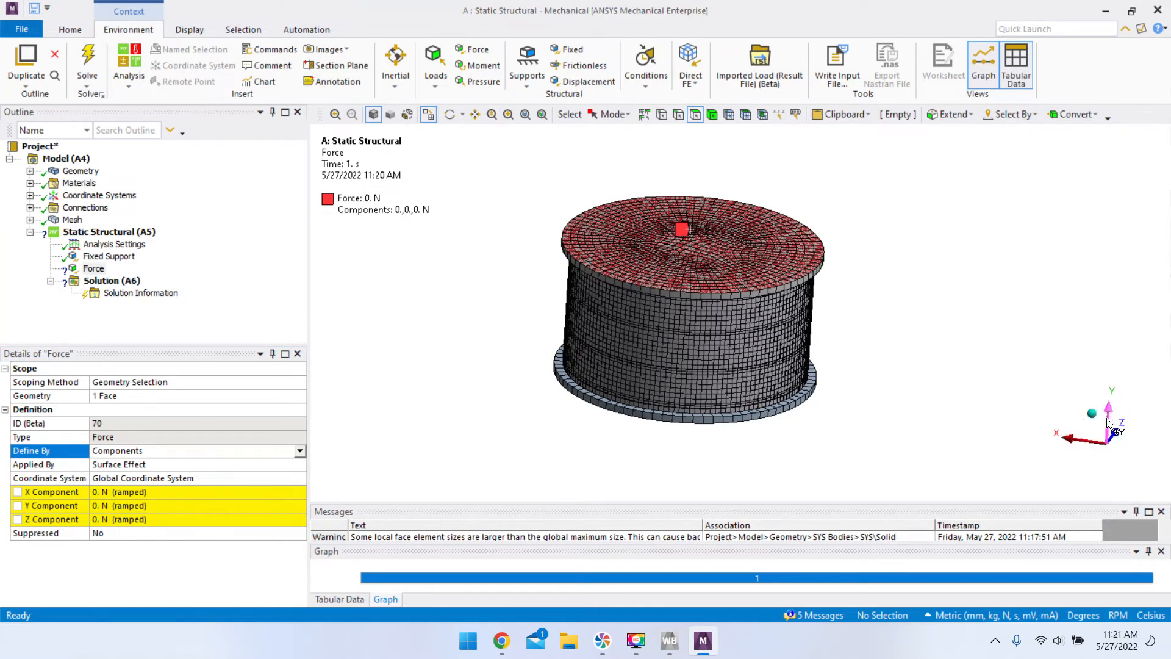
left_click(103, 506)
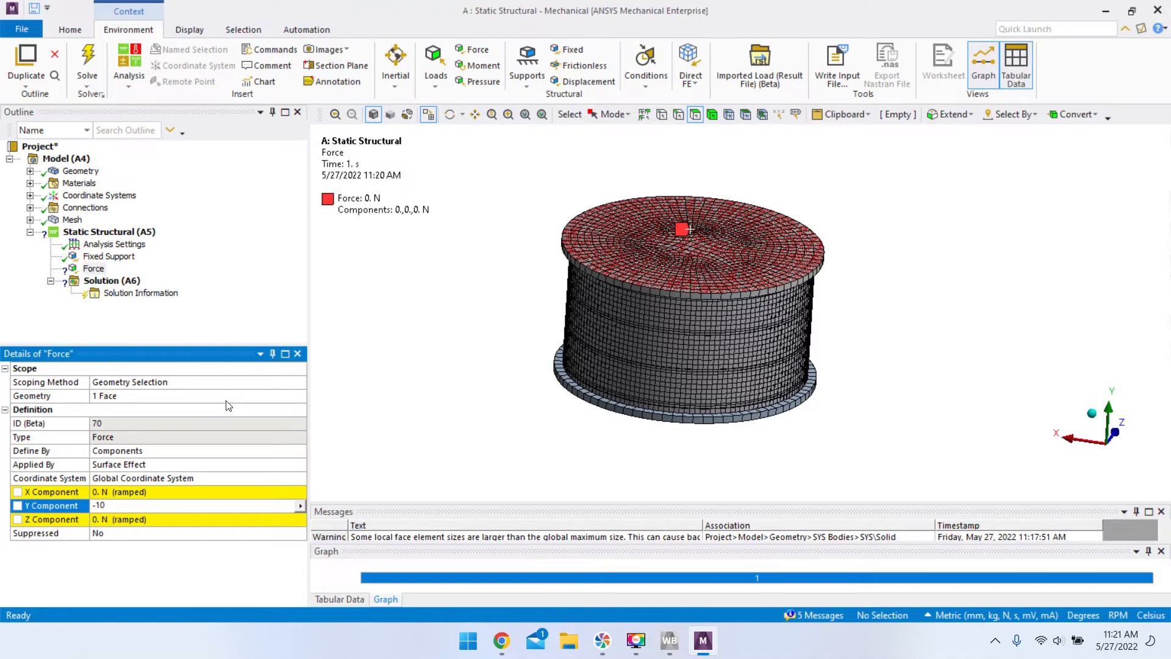
key("Return")
- Examine the direction and placement of the applied force on the upper end plate's top face
middle_click_drag(803, 395, 758, 340)
scroll(848, 339, "up", 5)
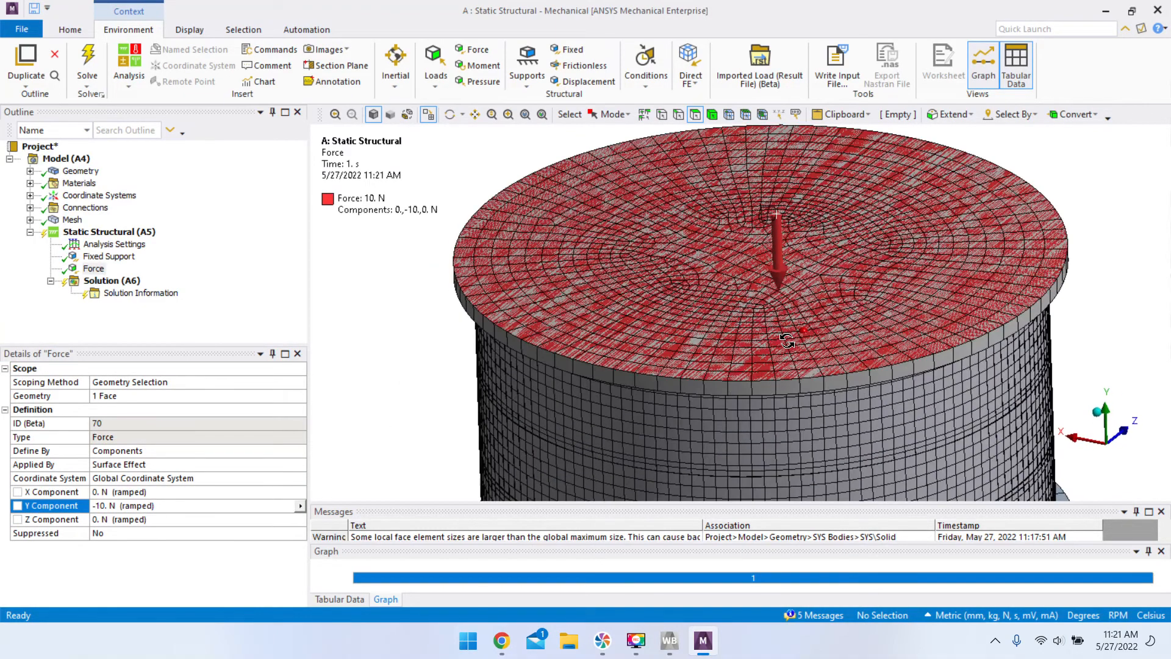
middle_click_drag(799, 339, 787, 323)
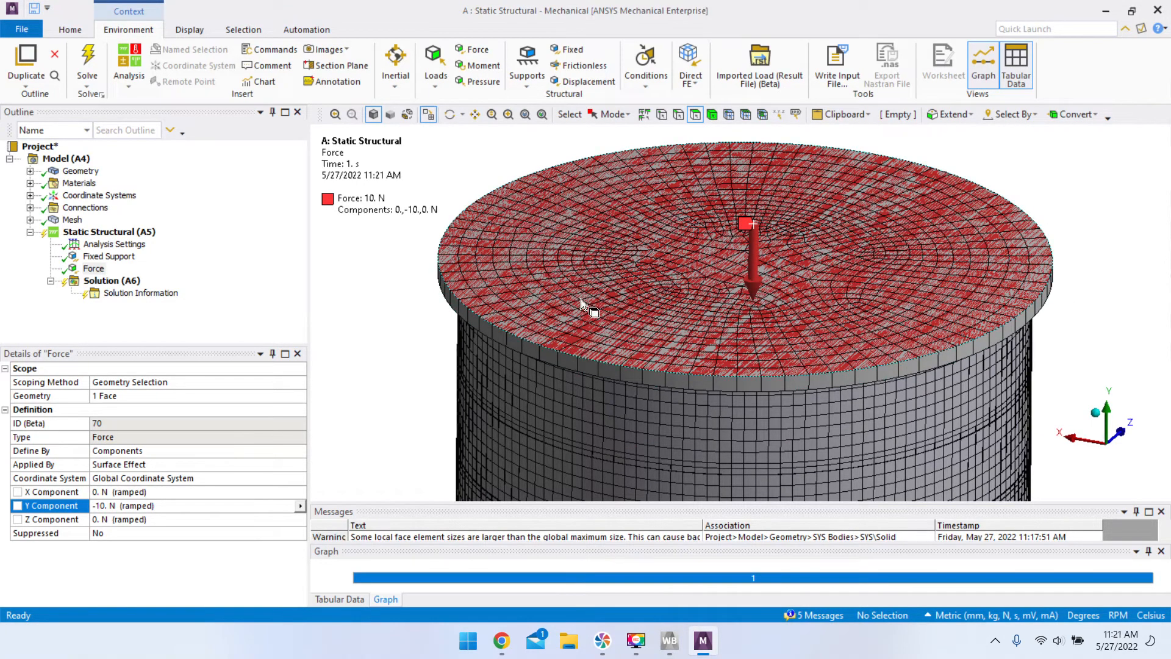
scroll(685, 333, "down", 5)
scroll(686, 333, "up", 5)
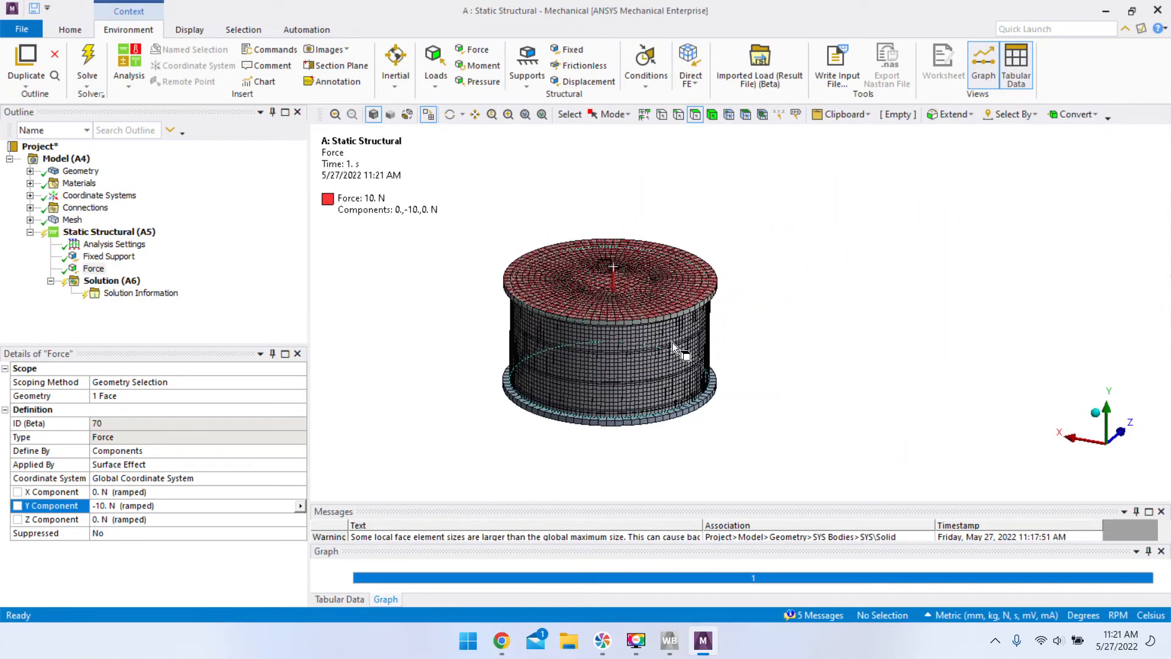
middle_click_drag(653, 330, 677, 313)
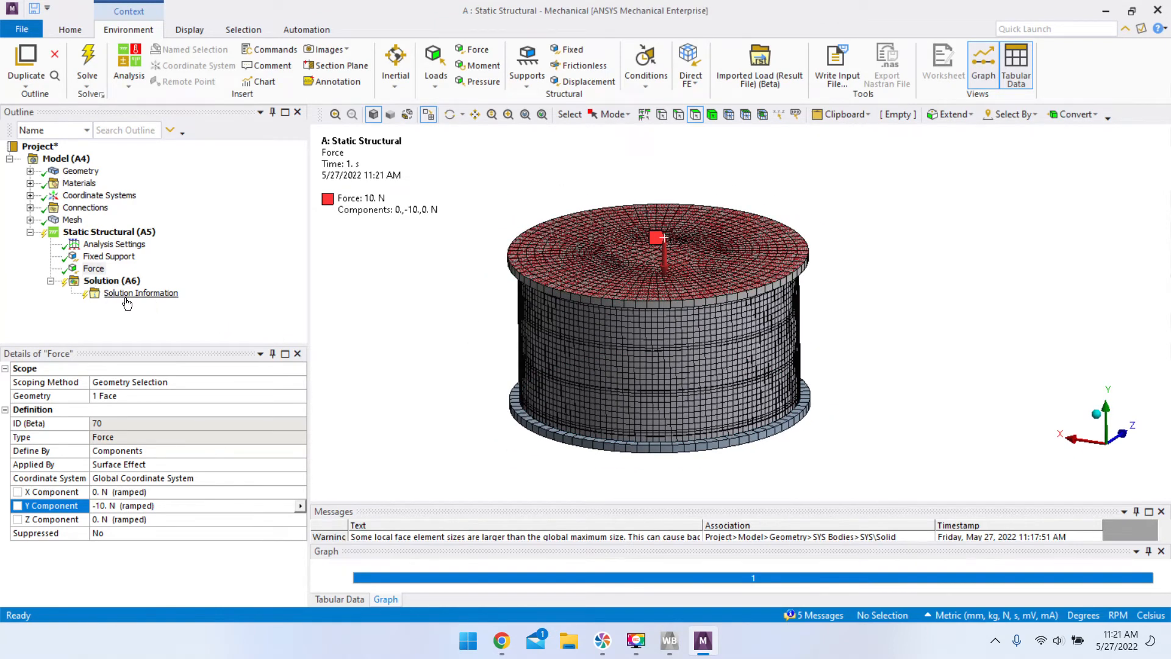
- Solve the static structural analysis
left_click(113, 282)
right_click(116, 285)
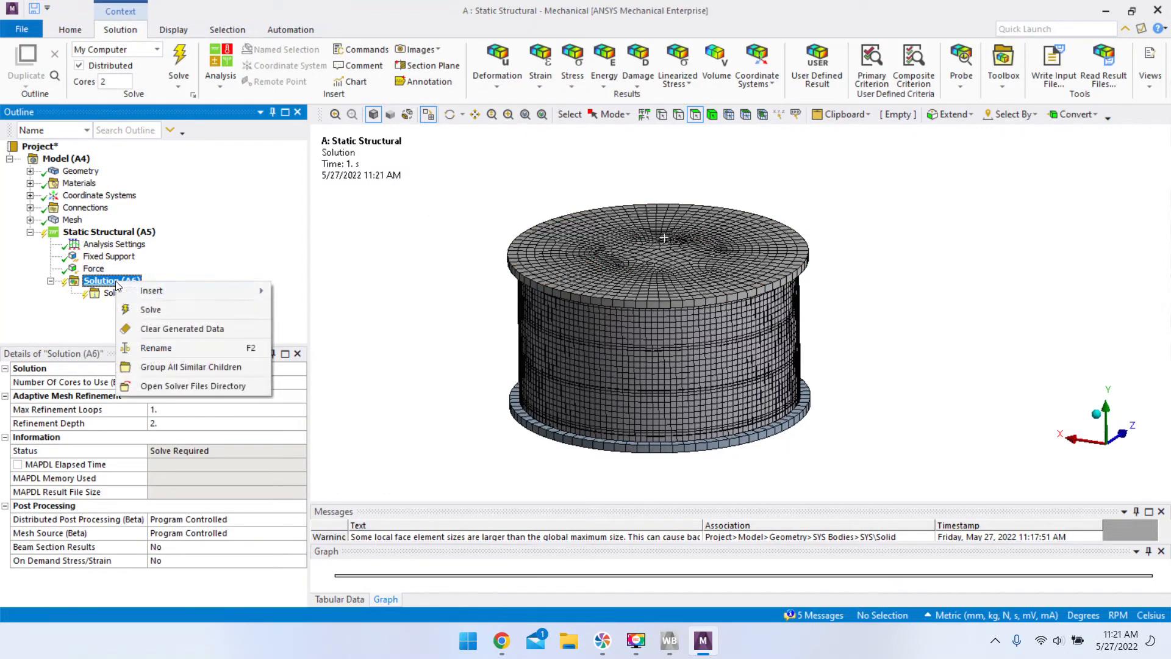
left_click(98, 285)
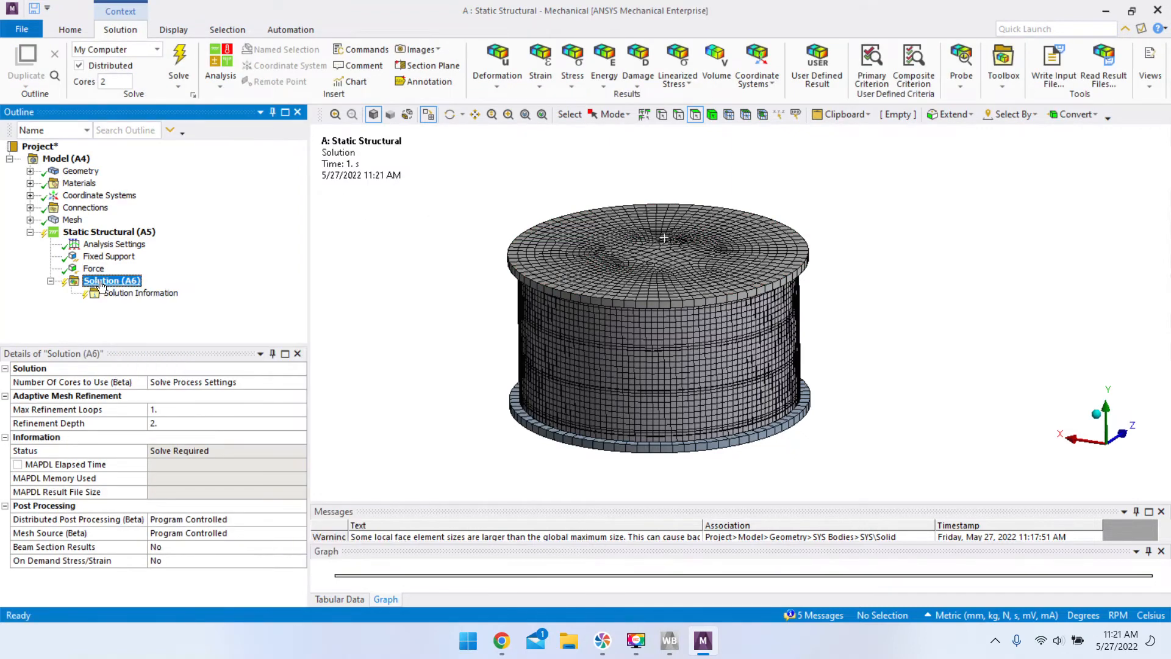
left_click(179, 63)
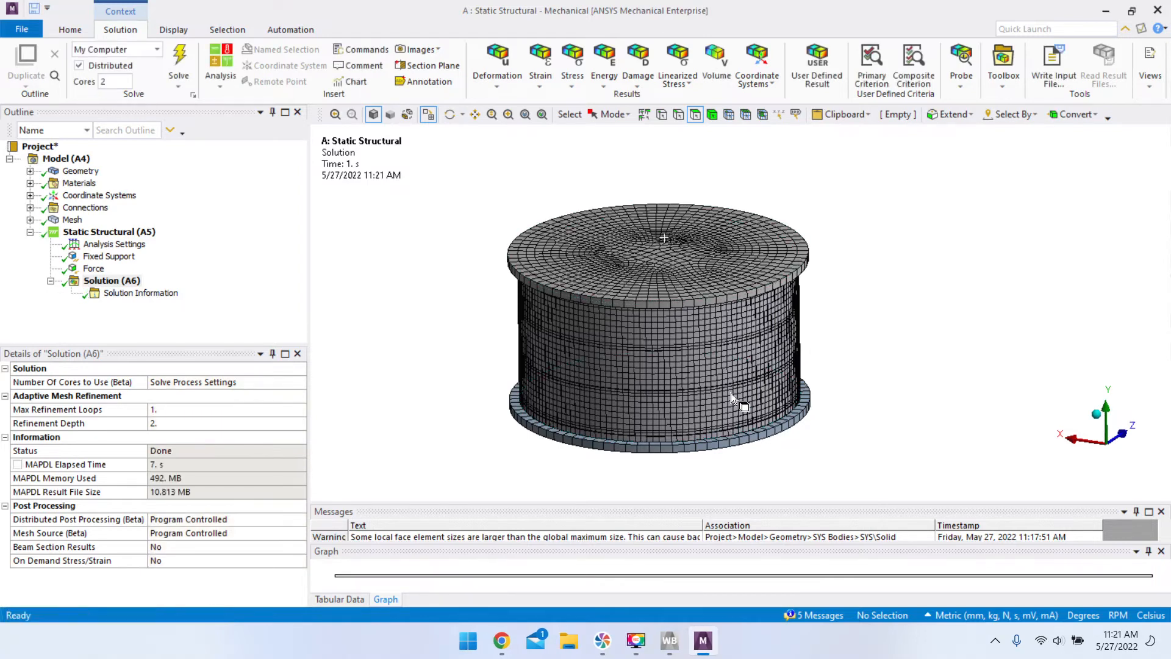
- Add a total deformation result for all bodies to the static structural solution
scroll(753, 415, "up", 3)
scroll(745, 411, "down", 3)
middle_click_drag(773, 389, 703, 385, "ctrl")
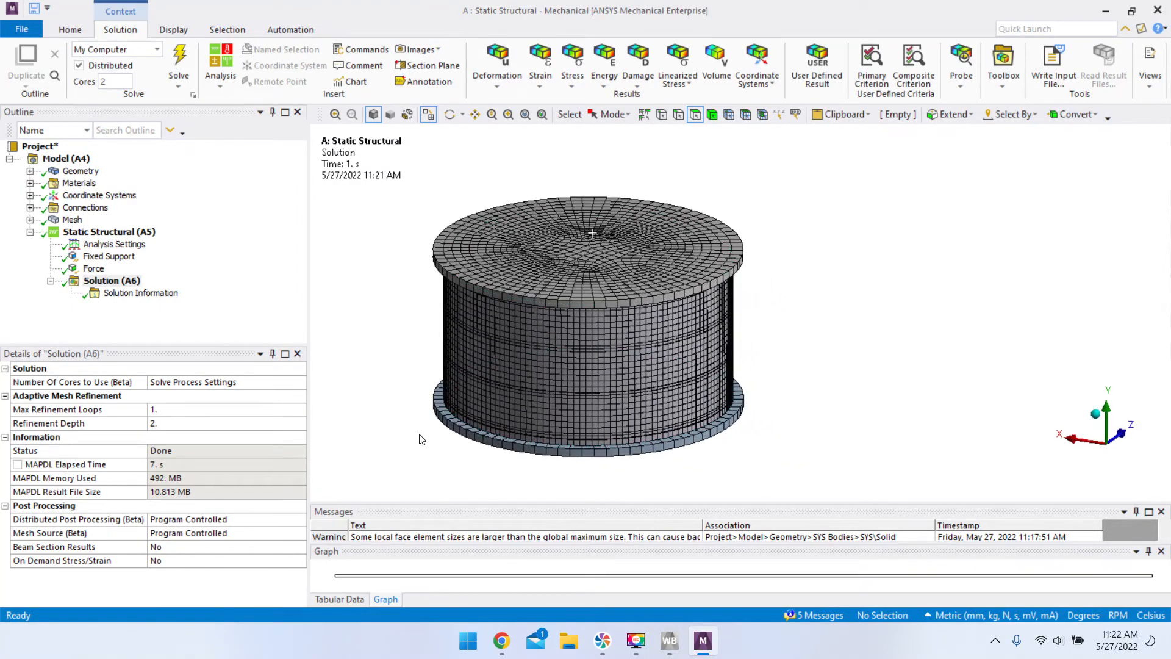
left_click(101, 281)
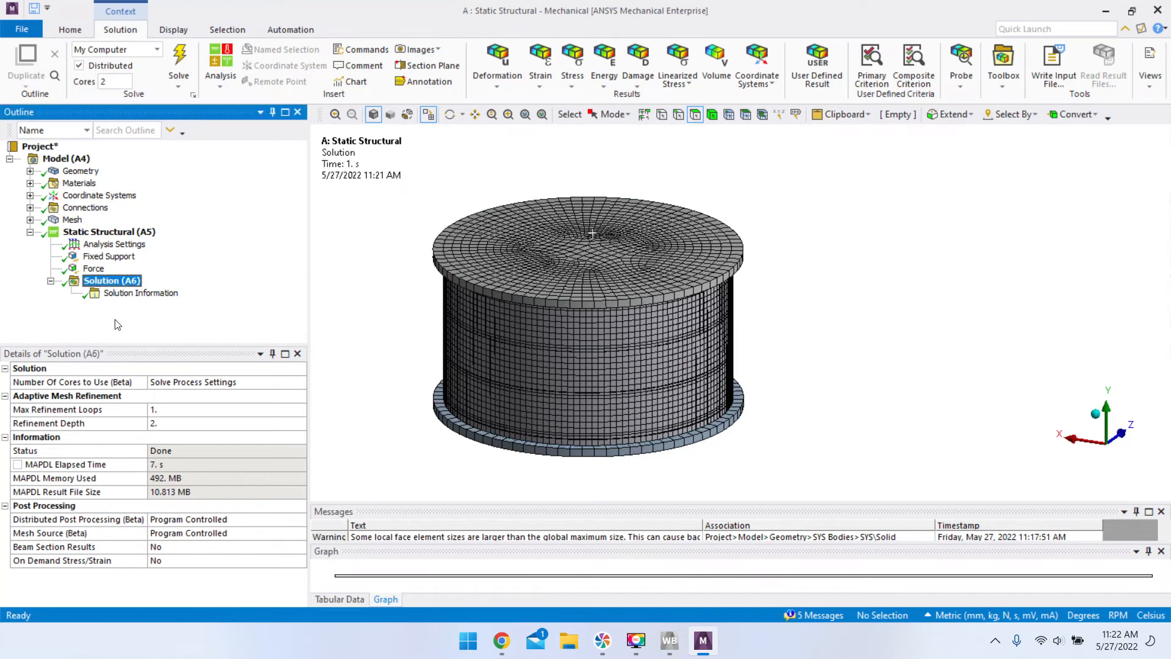
right_click(116, 282)
key("Escape")
left_click(511, 57)
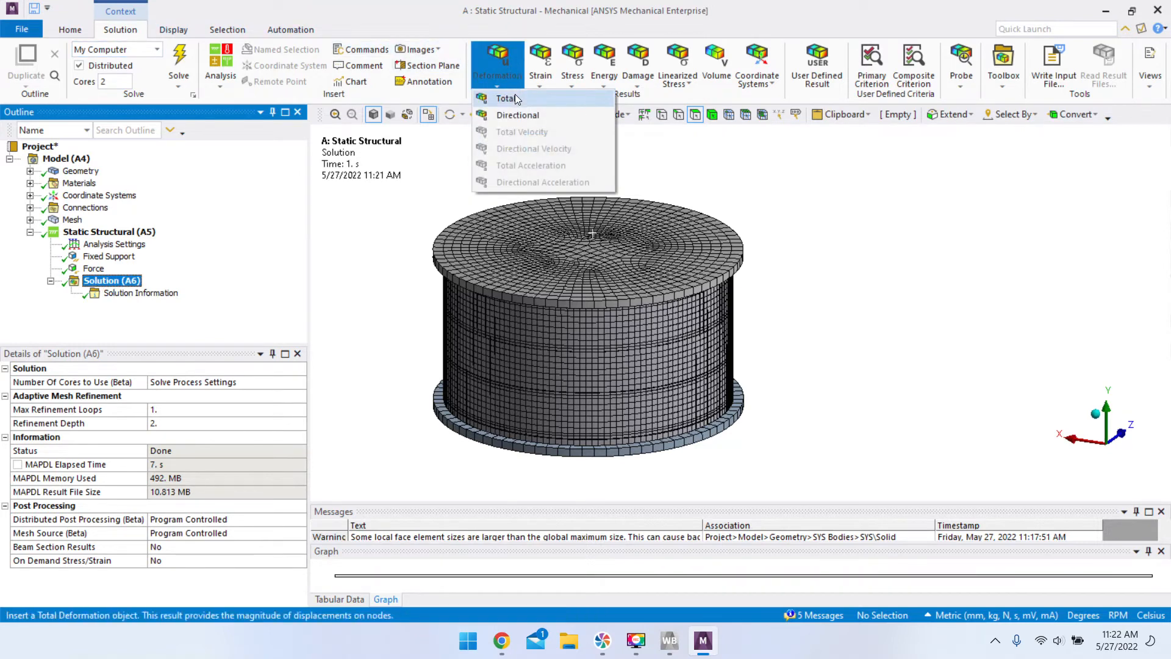
left_click(512, 99)
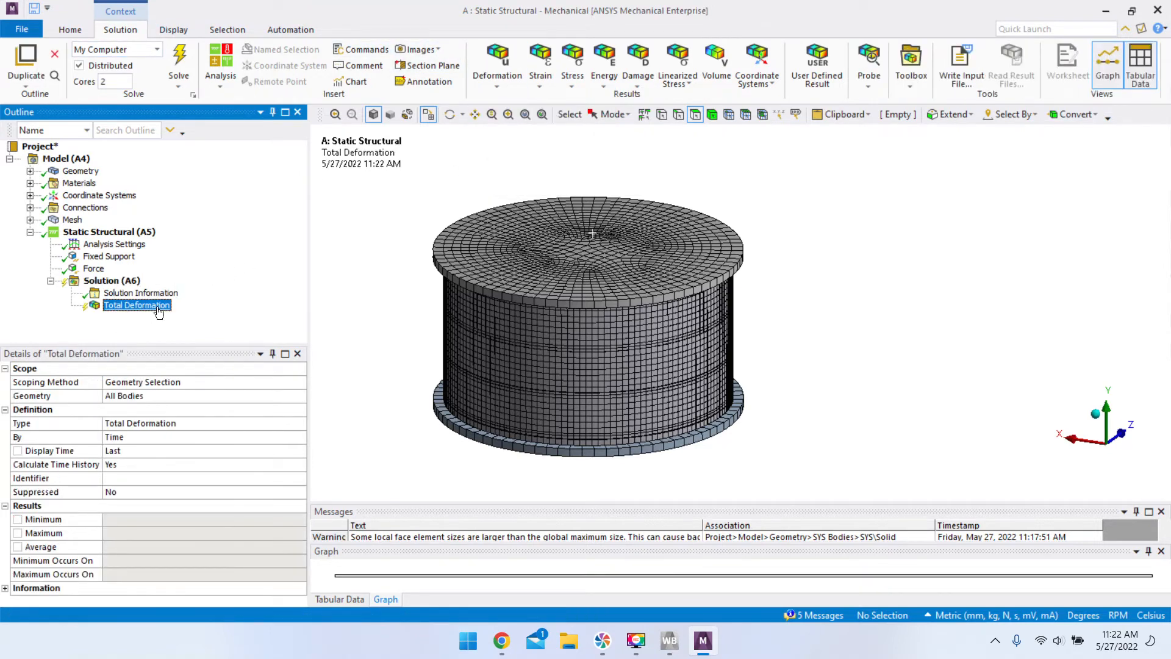
- Evaluate all results of the static structural solution and display the total deformation contour
left_click(105, 281)
right_click(105, 286)
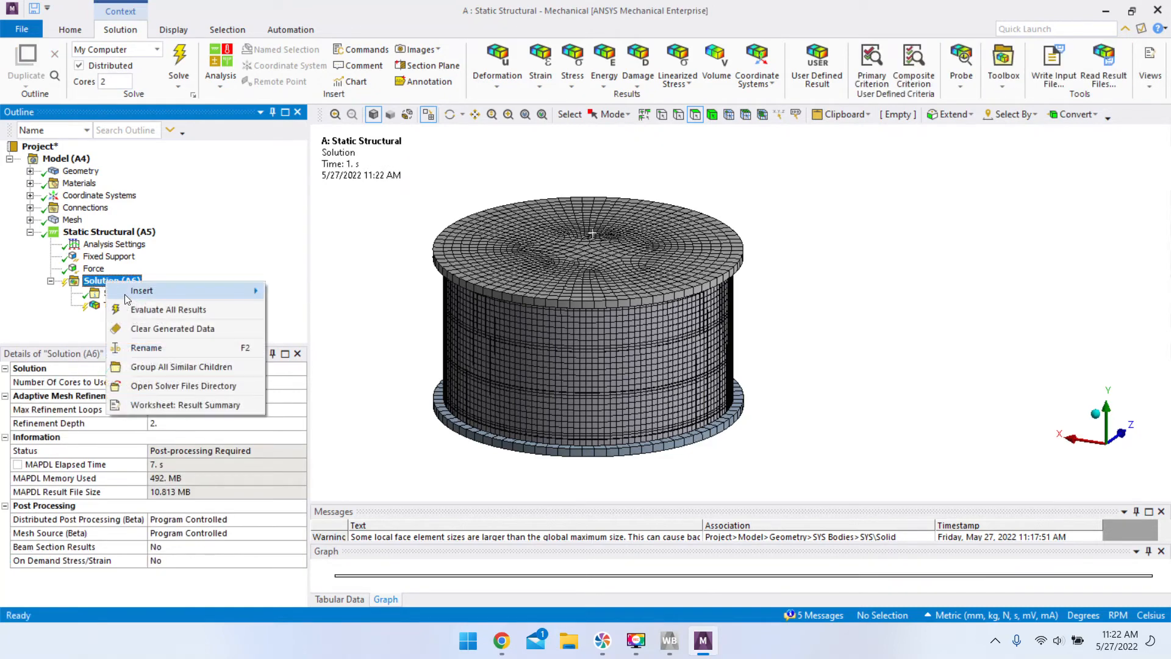
left_click(164, 313)
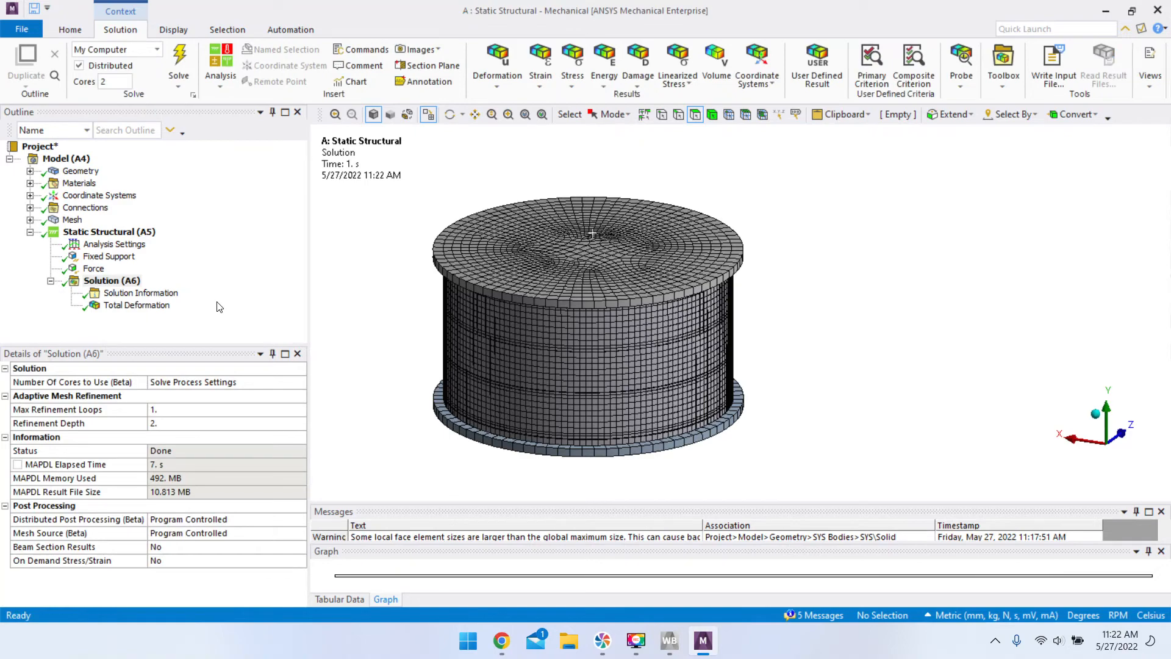
left_click(168, 306)
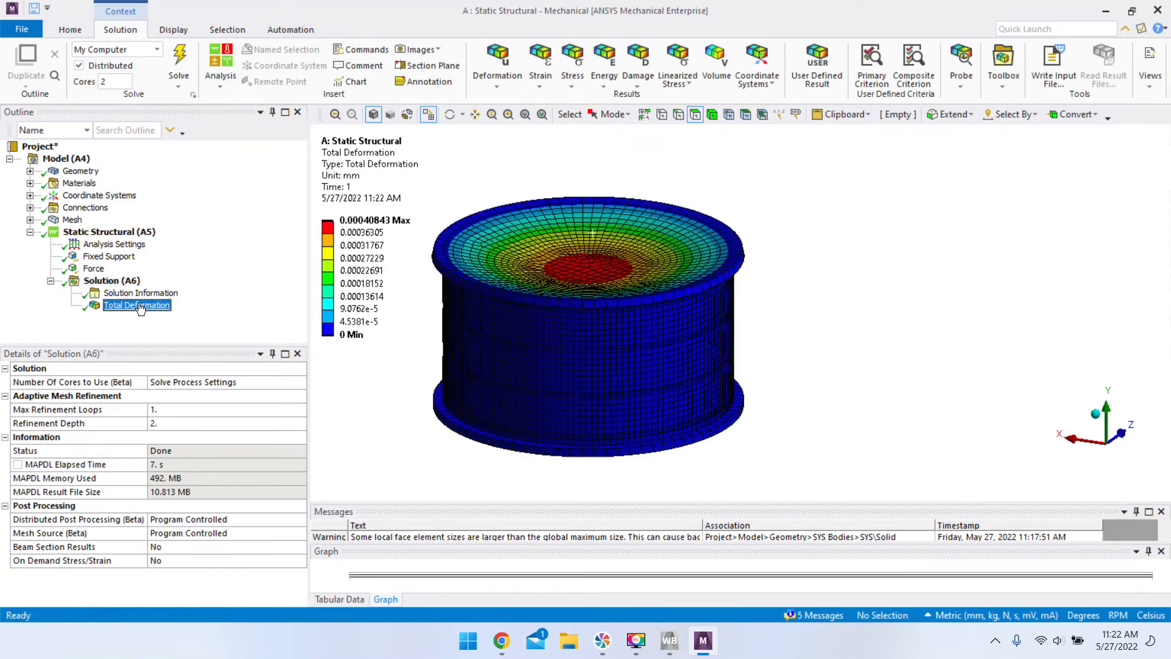
- Examine the deformed shape of the upper end plate and its rim in the total deformation plot
mouse_move(632, 310)
middle_mouse_down()
mouse_move(635, 329)
mouse_move(631, 310)
middle_mouse_up()
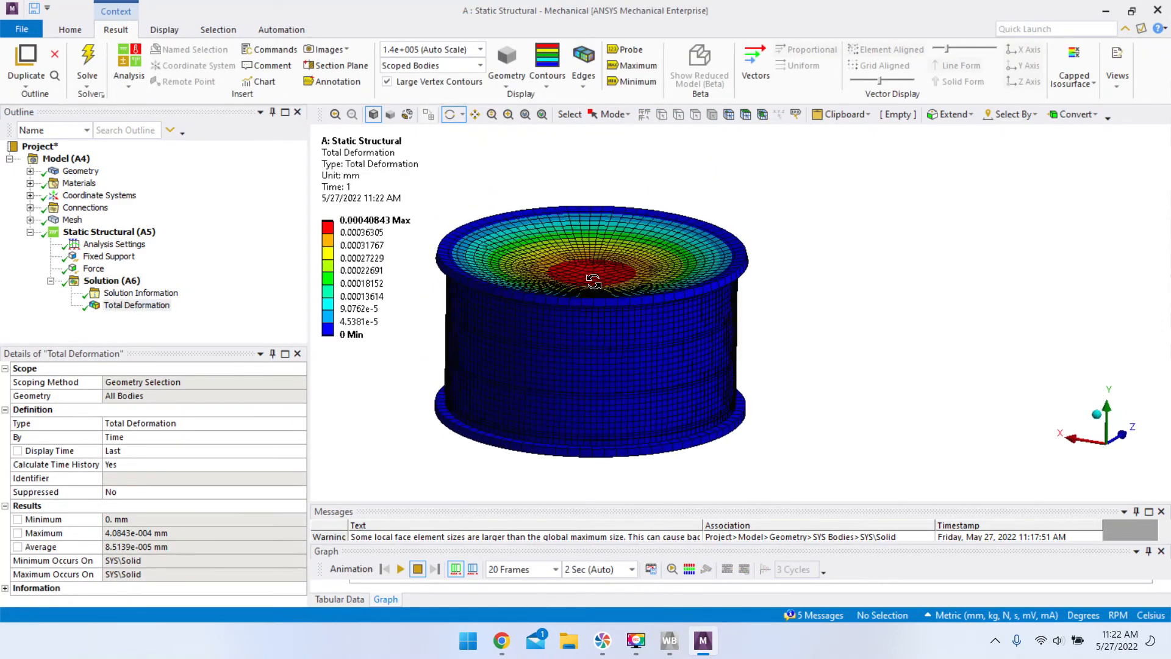
scroll(589, 279, "up", 5)
scroll(635, 274, "down", 5)
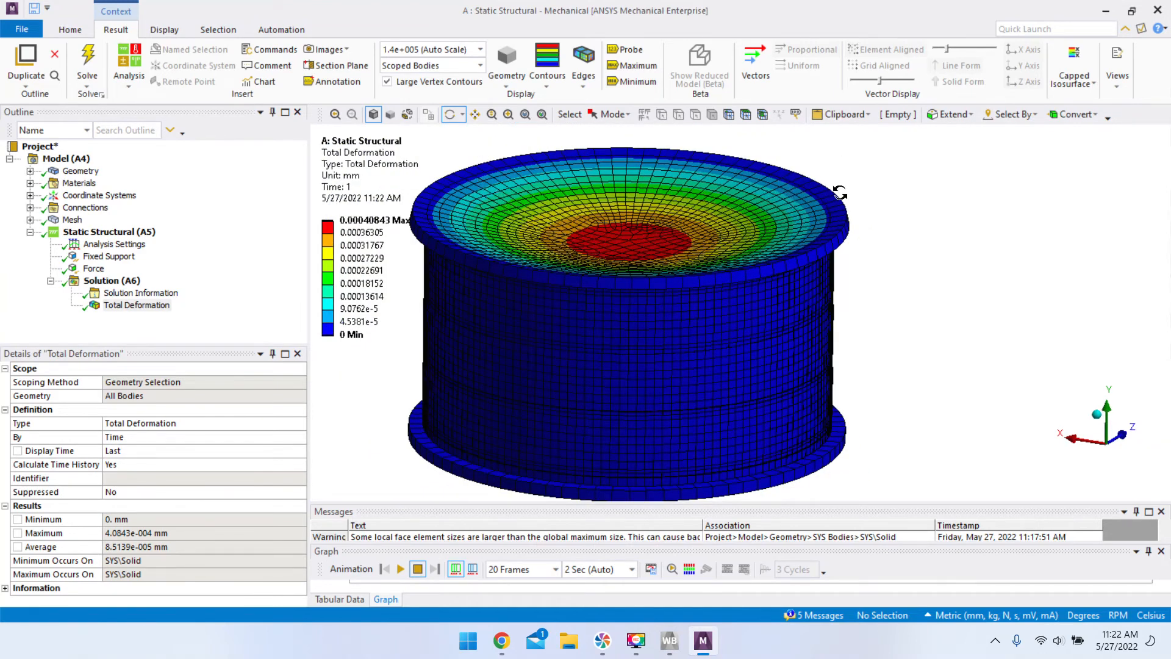
mouse_move(725, 229)
left_mouse_down()
mouse_move(745, 282)
mouse_move(725, 238)
left_mouse_up()
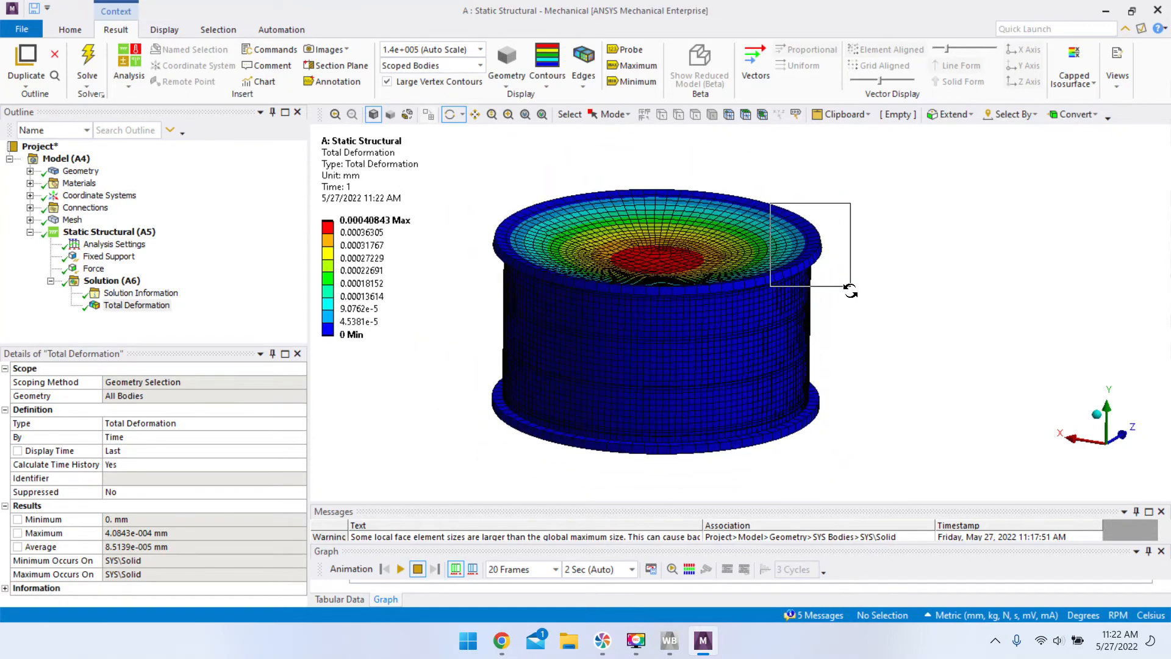
scroll(738, 284, "up", 5)
left_click_drag(738, 283, 738, 280)
scroll(738, 322, "down", 6)
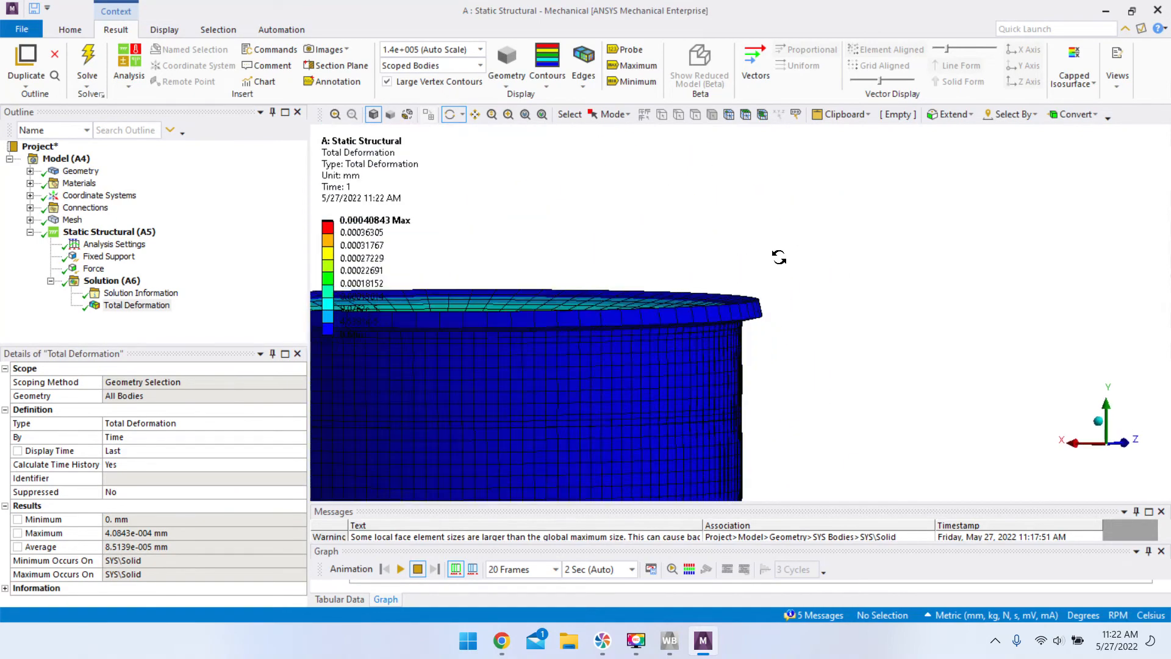
left_click_drag(738, 322, 607, 281)
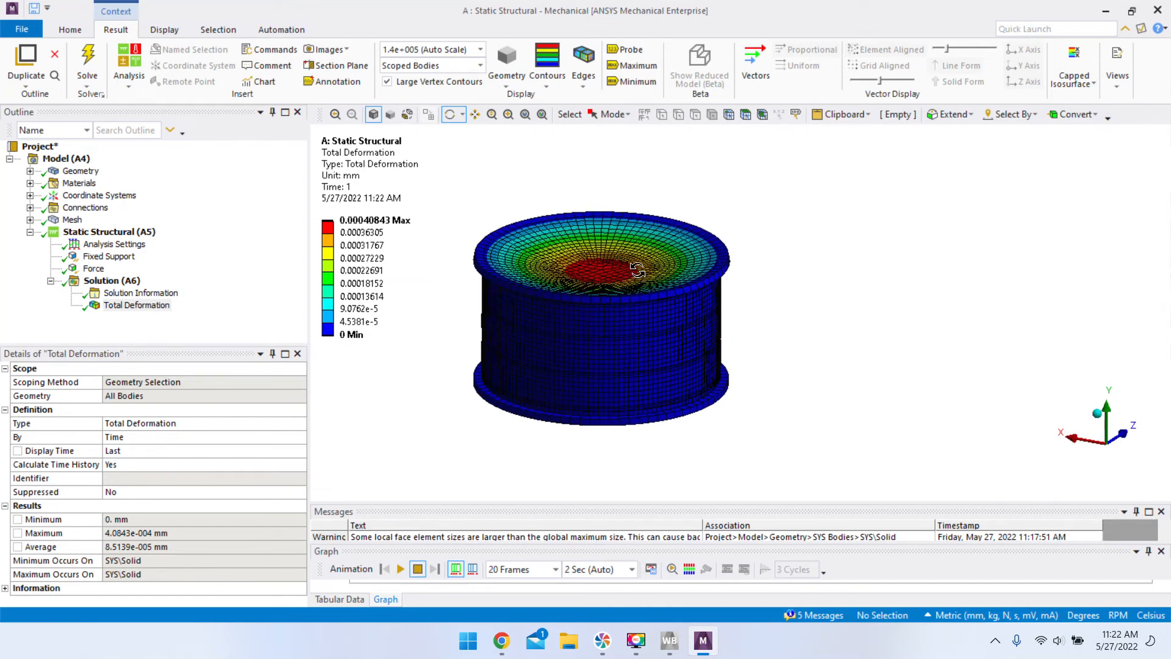
- Switch to Workbench and add an Eigenvalue Buckling system linked to the Static Structural system's solution, sharing its engineering data, geometry and model
left_click(669, 640)
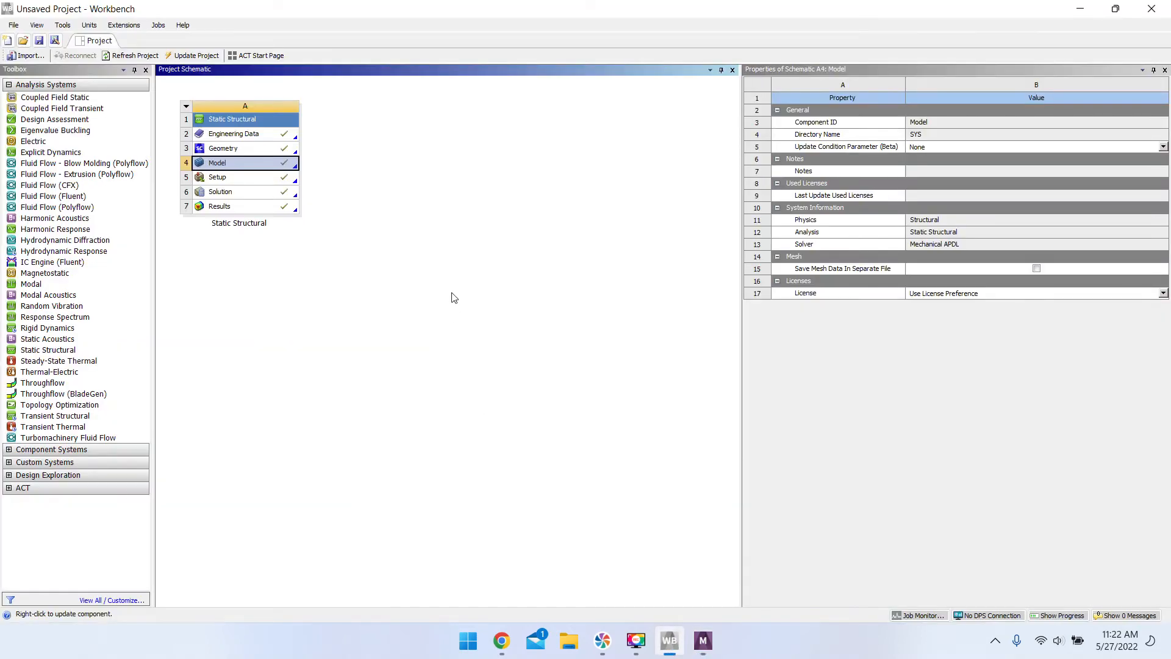
left_click(437, 242)
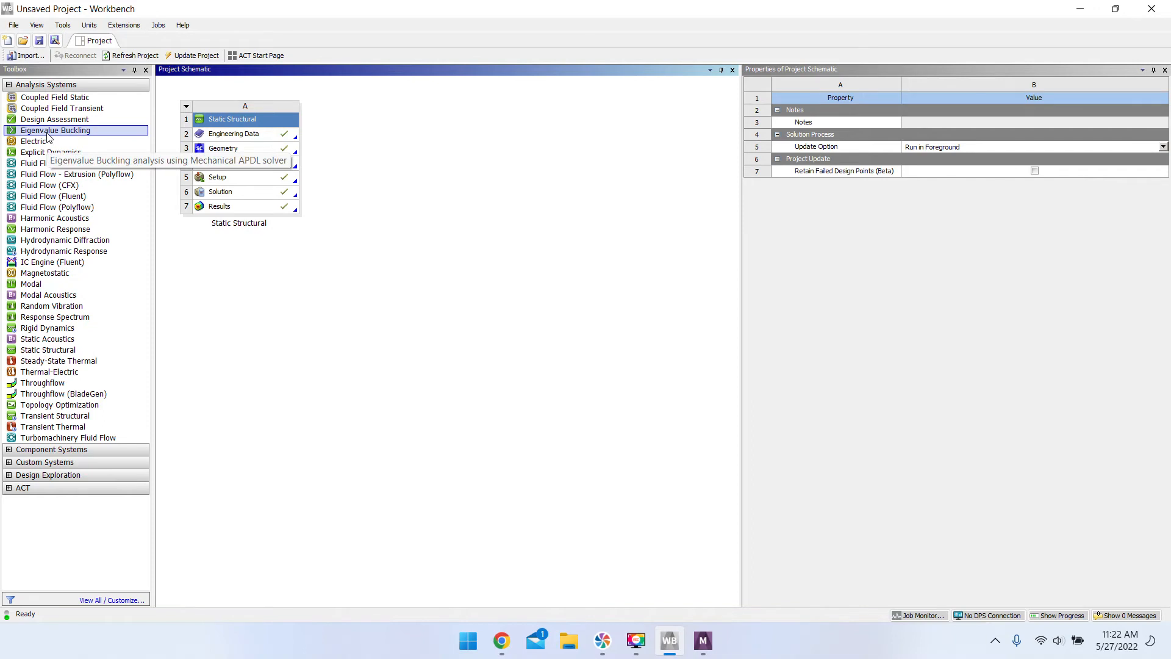
left_click_drag(54, 135, 252, 192)
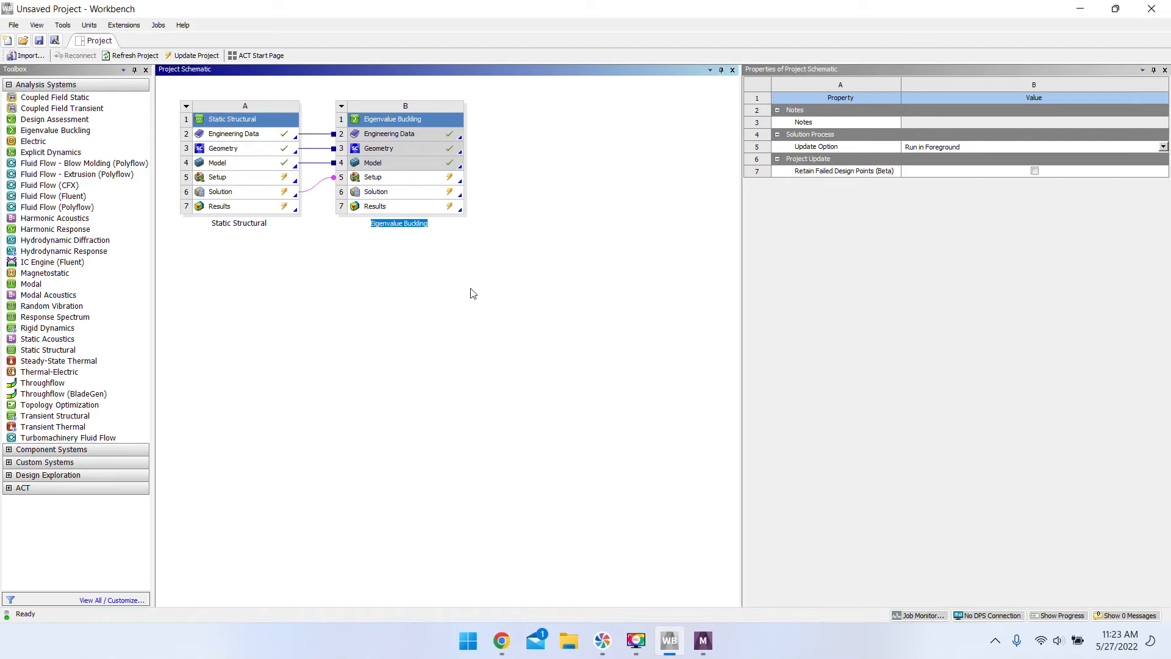
left_click(472, 308)
- Switch back to Mechanical and review the new Eigenvalue Buckling branch, its pre-stress environment and its analysis settings
left_click(705, 641)
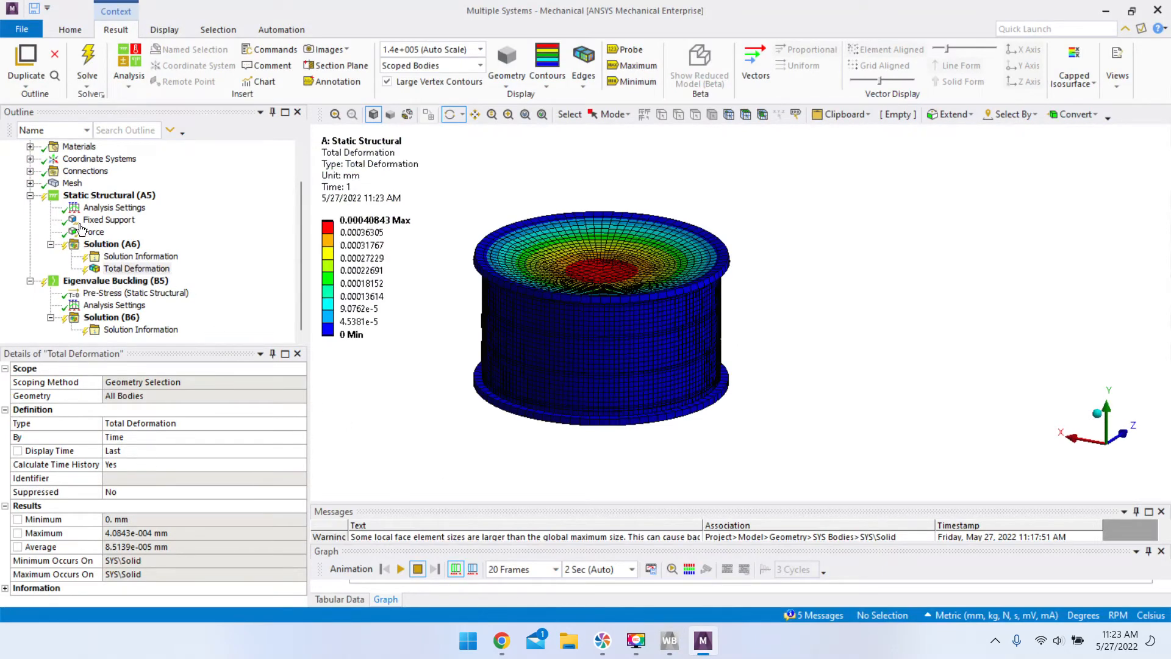
scroll(66, 290, "up", 1)
scroll(92, 323, "down", 1)
left_click(96, 282)
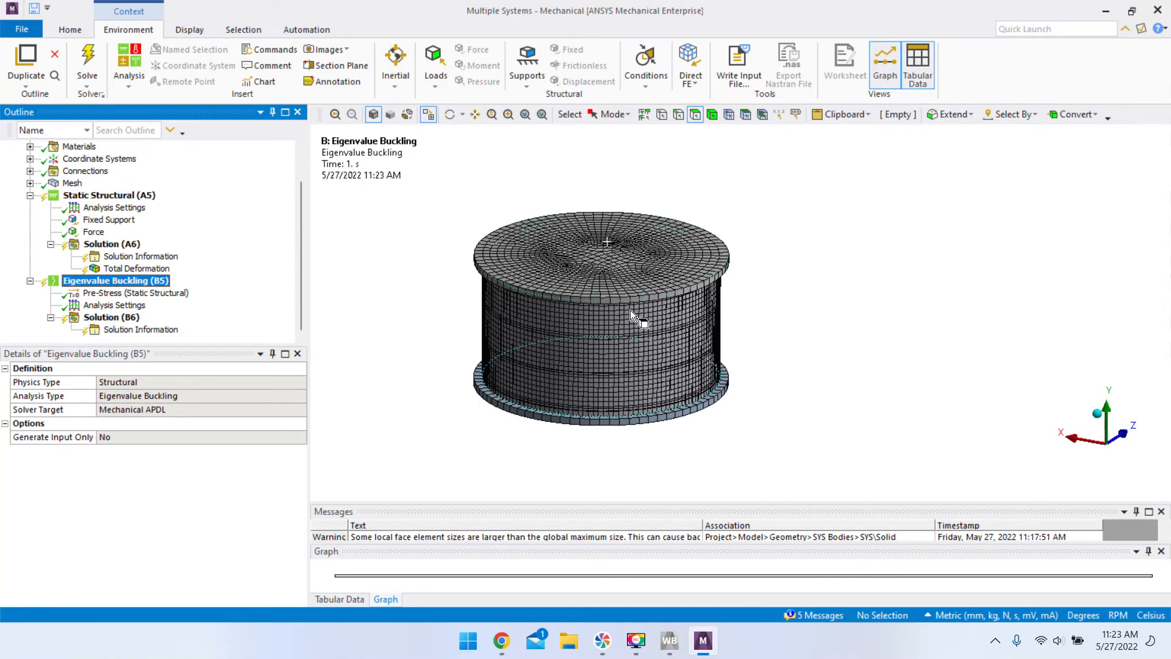
scroll(630, 321, "up", 2)
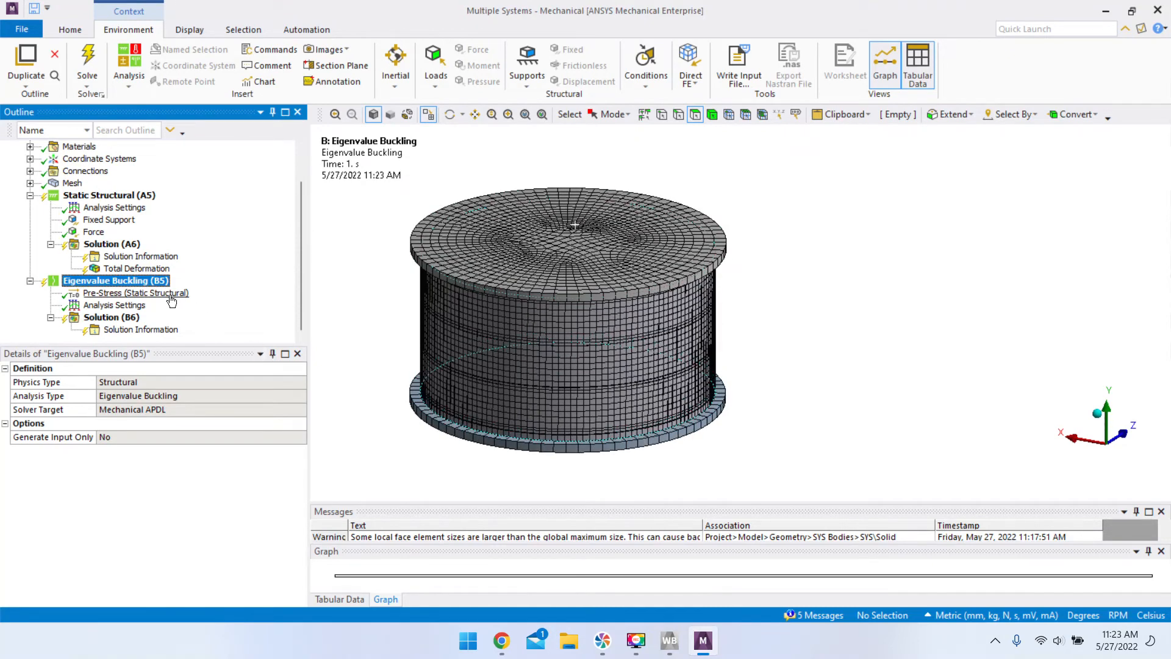
left_click(119, 295)
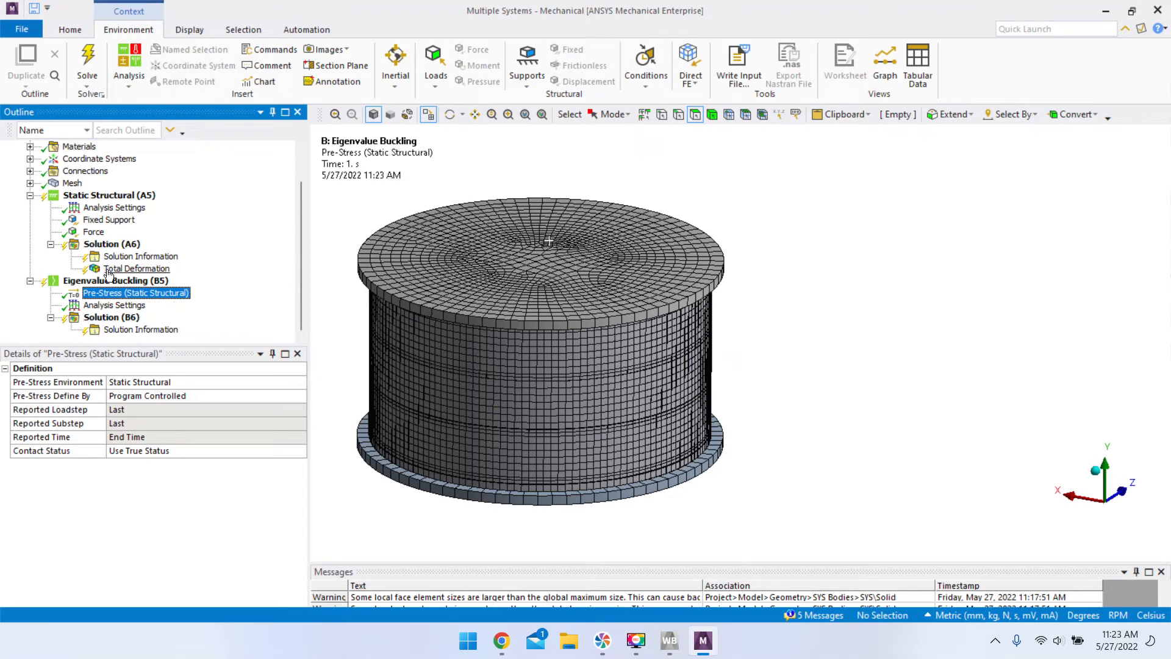
left_click(88, 309)
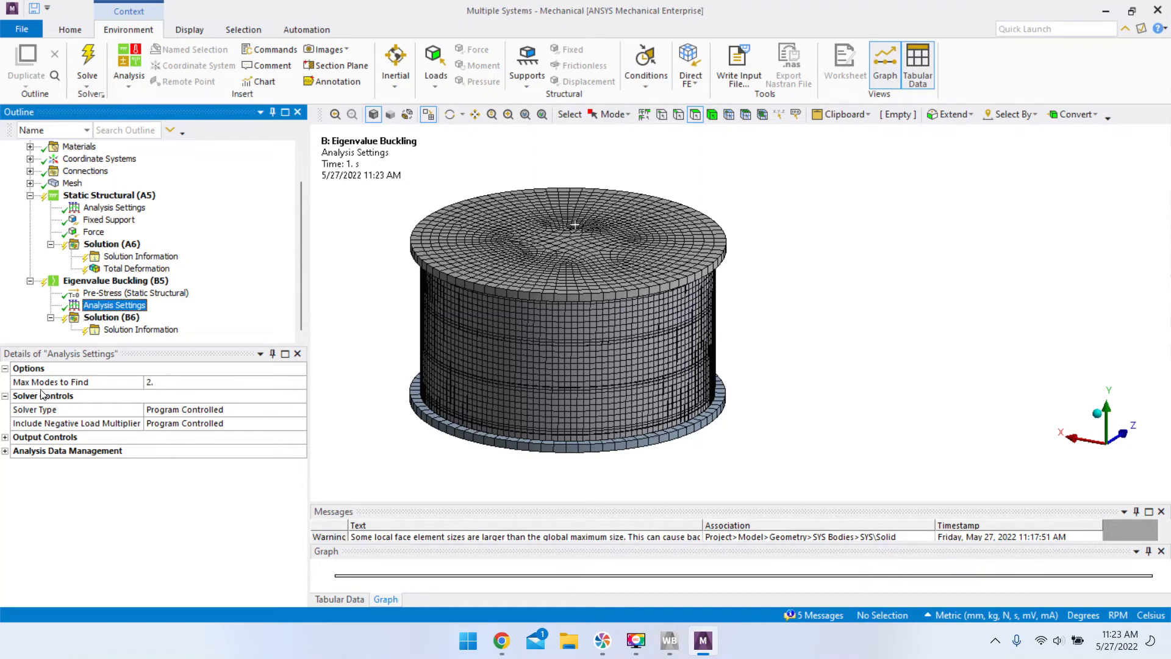
- Look up the buckling mode term of the eigenvalue equation in the Chrome article, highlight "modo de flambagem", and return to Mechanical
left_click(501, 640)
scroll(437, 305, "up", 8)
scroll(438, 305, "up", 10)
scroll(259, 397, "down", 1)
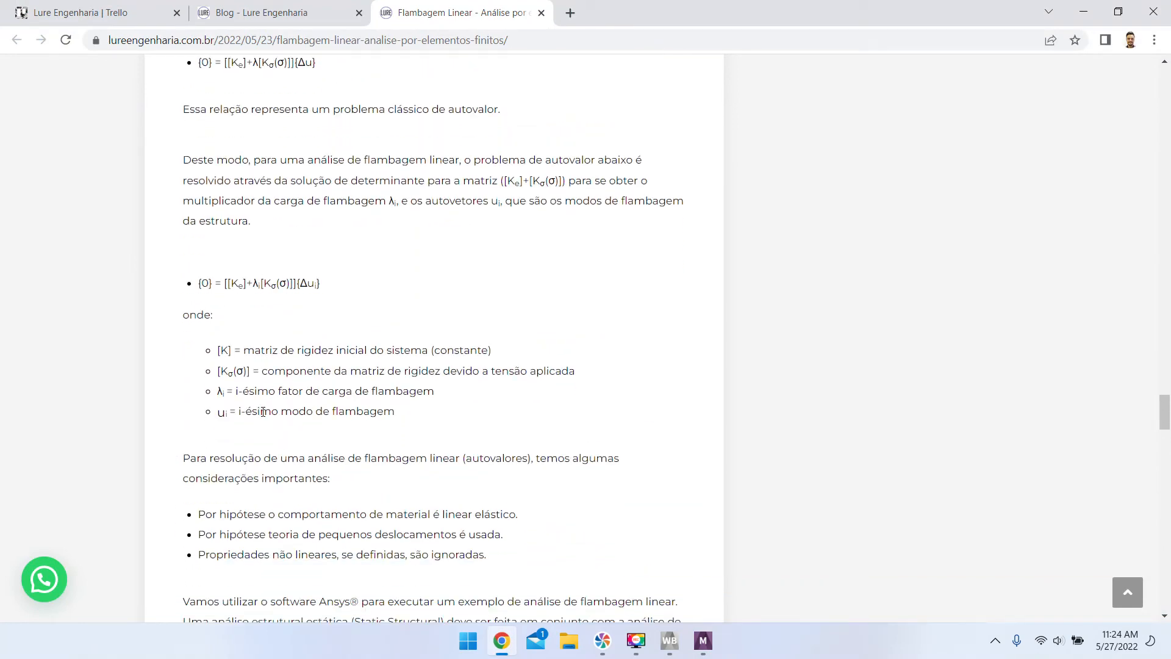
left_click_drag(279, 413, 458, 413)
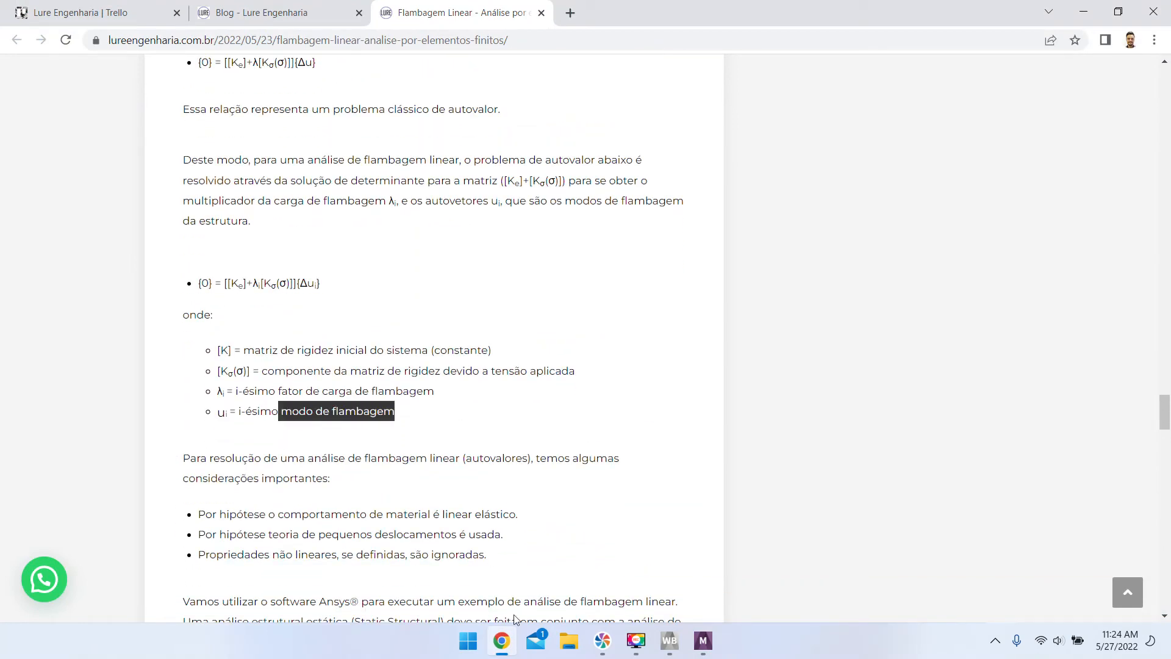
left_click(502, 641)
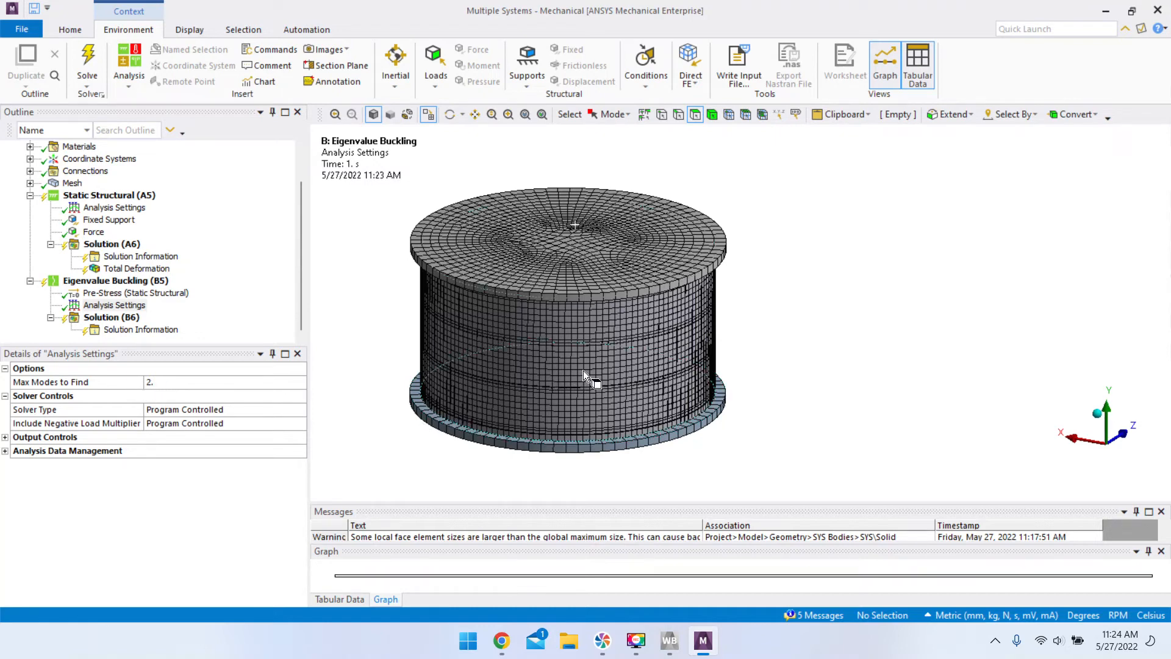
- Review the solver controls and output controls in the eigenvalue buckling analysis settings, and collapse both groups
middle_click_drag(583, 371, 612, 375, "ctrl")
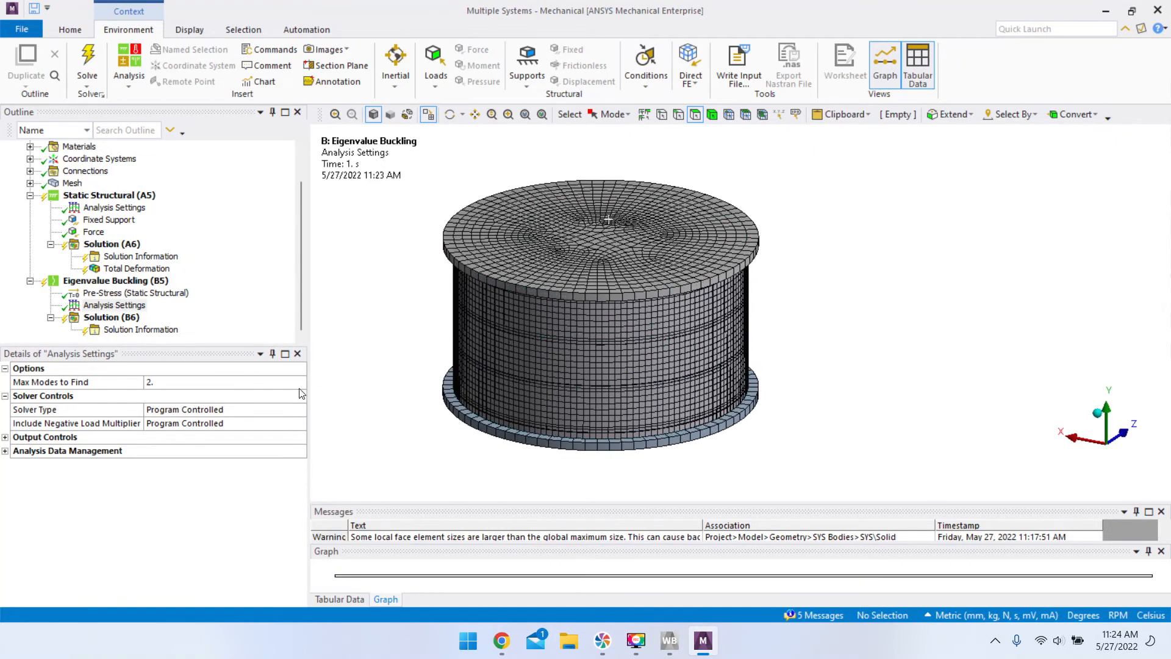
left_click(194, 408)
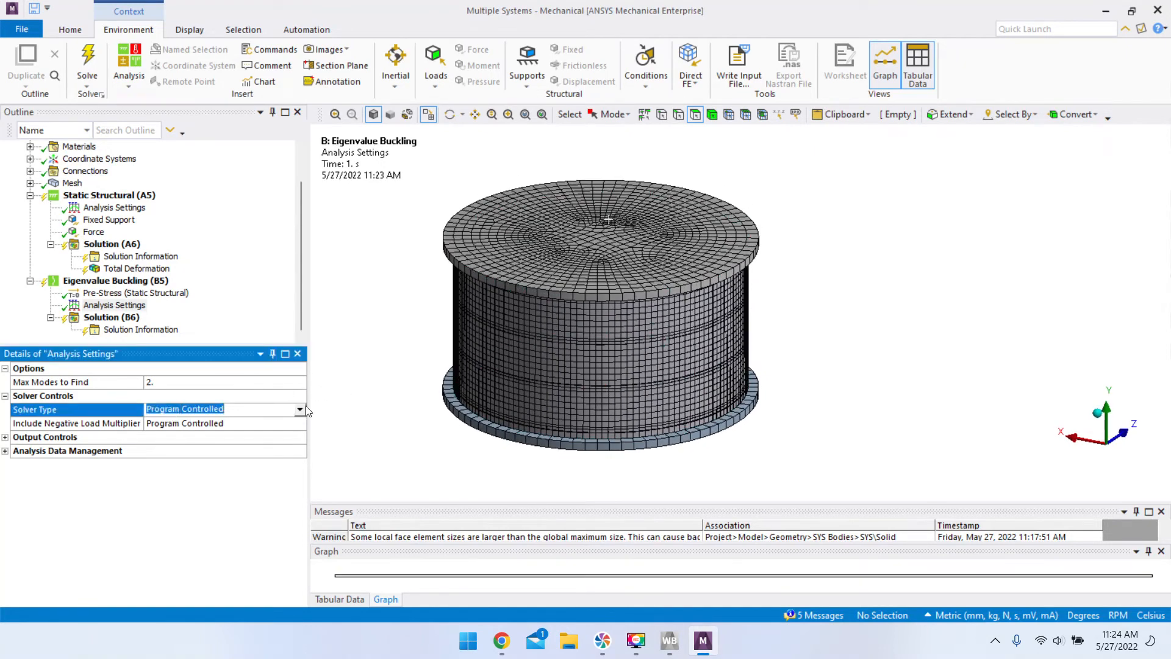
left_click(299, 409)
left_click(261, 420)
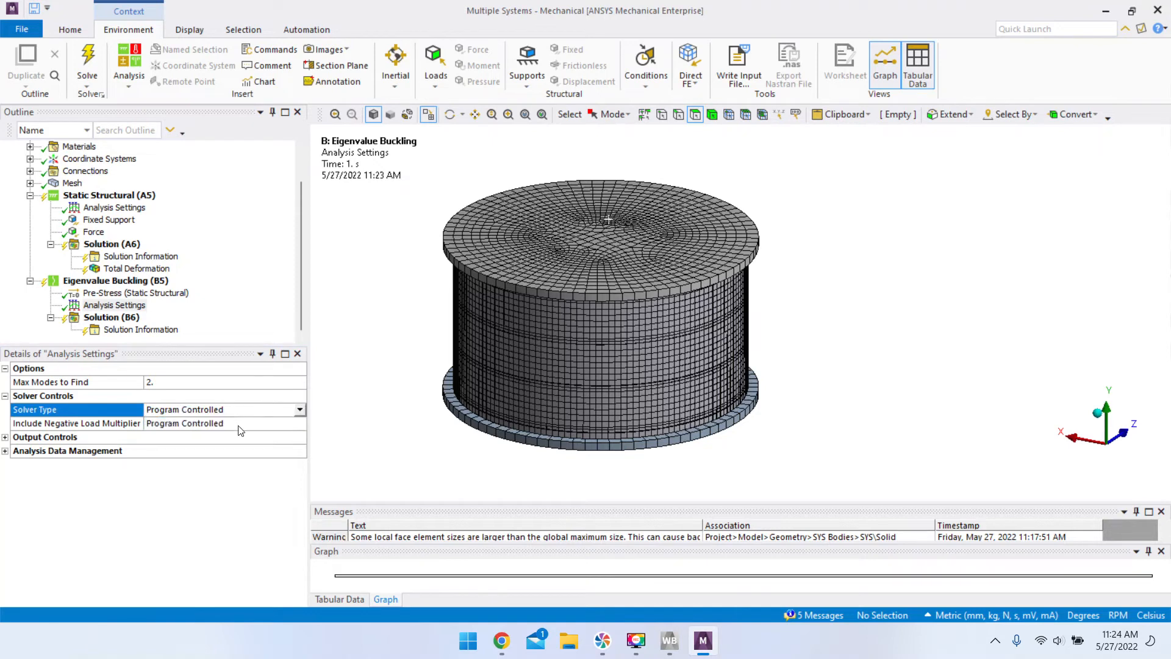
left_click(238, 425)
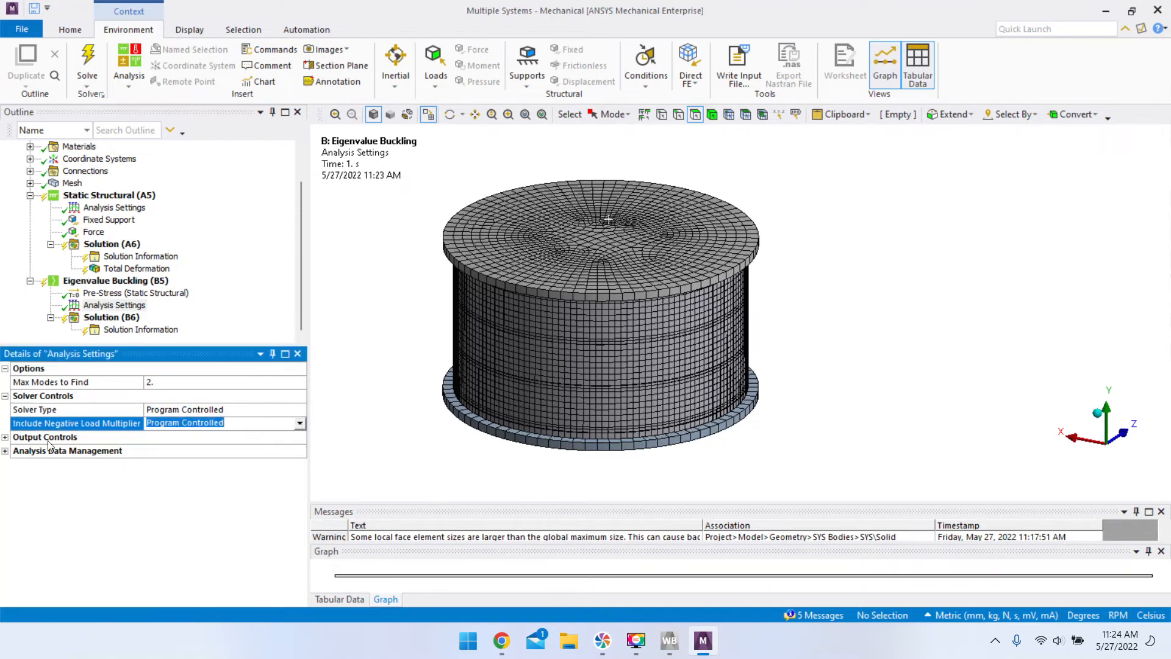
double_click(24, 438)
scroll(96, 537, "down", 1)
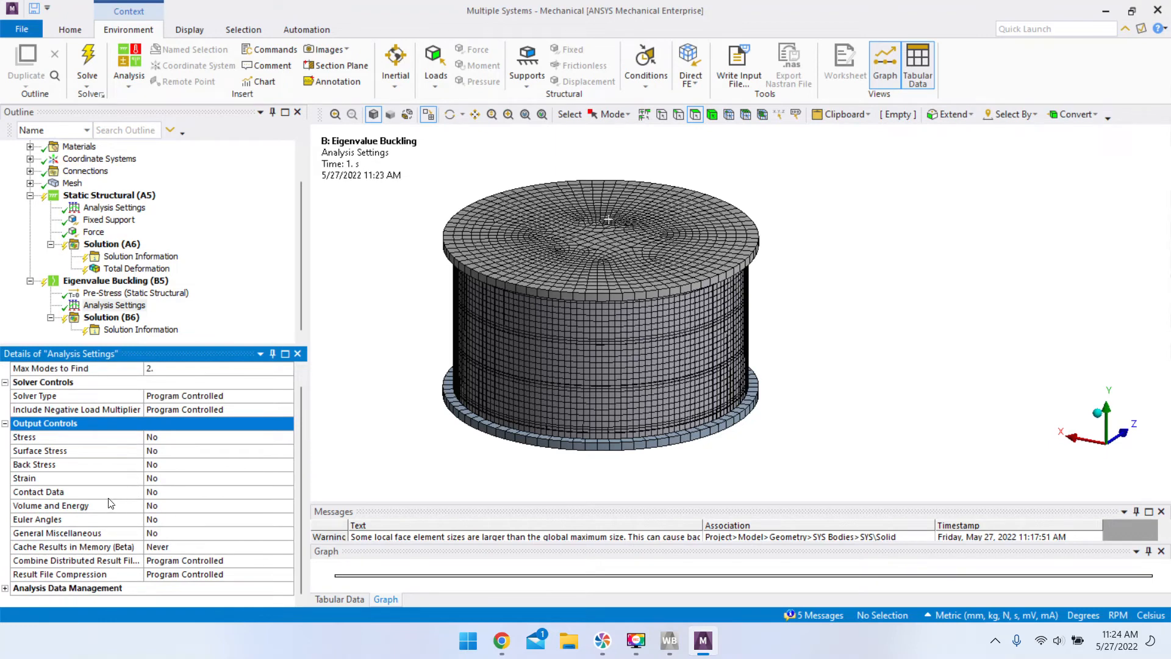
scroll(113, 504, "up", 1)
left_click(5, 437)
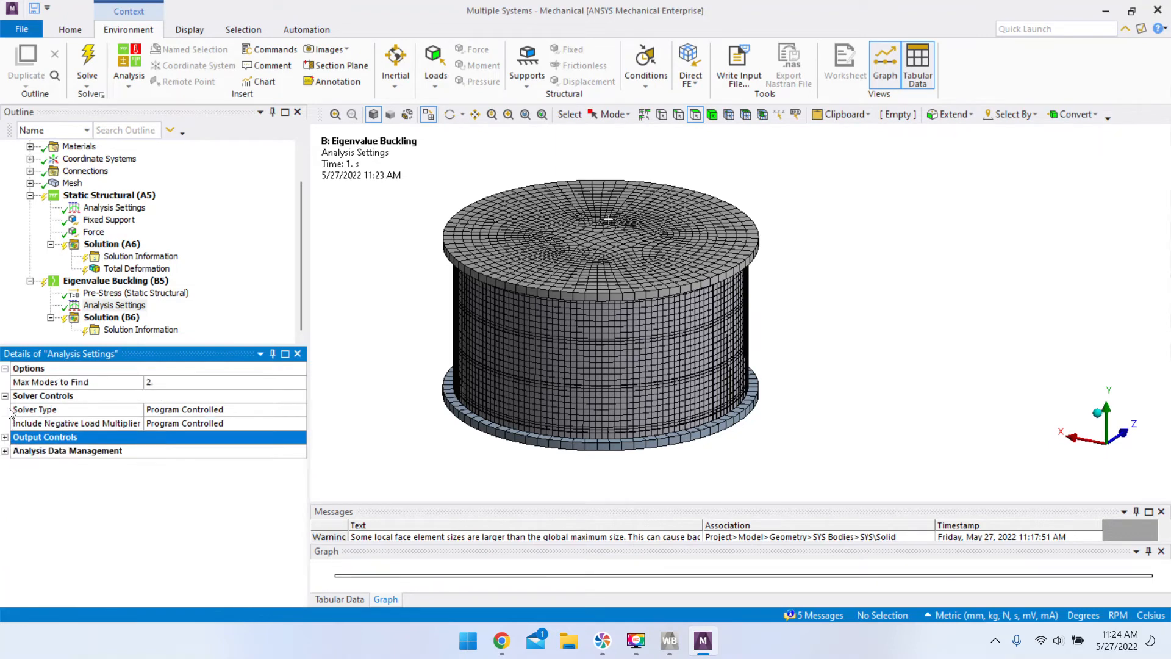
left_click(5, 396)
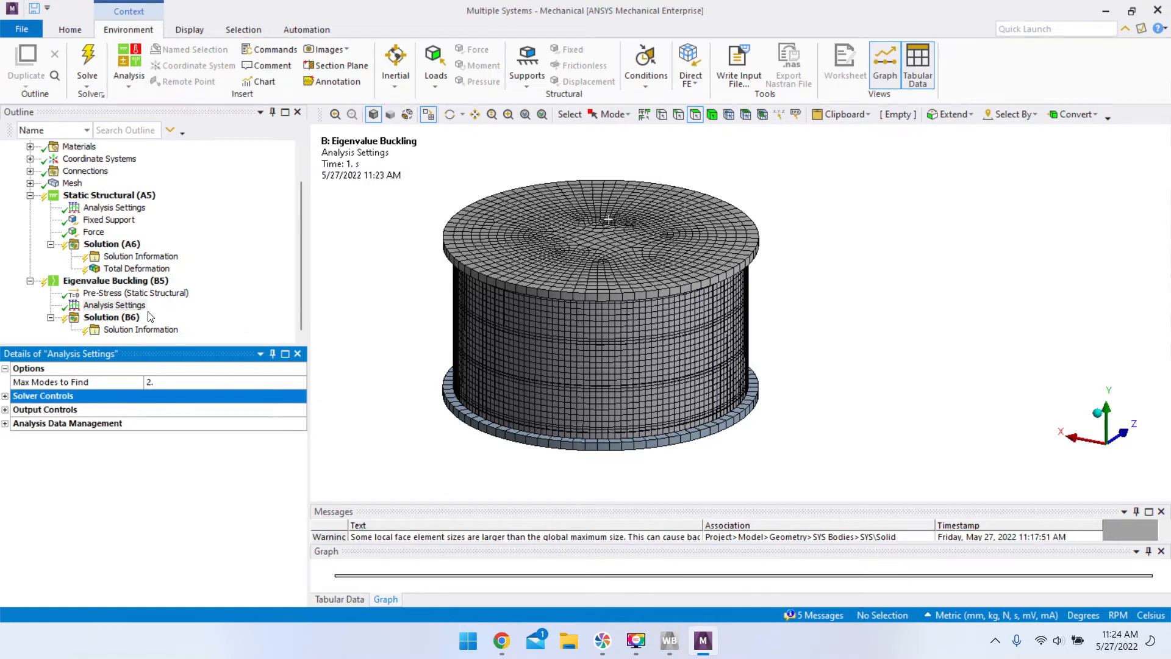
- Start solving the eigenvalue buckling analysis
left_click(124, 281)
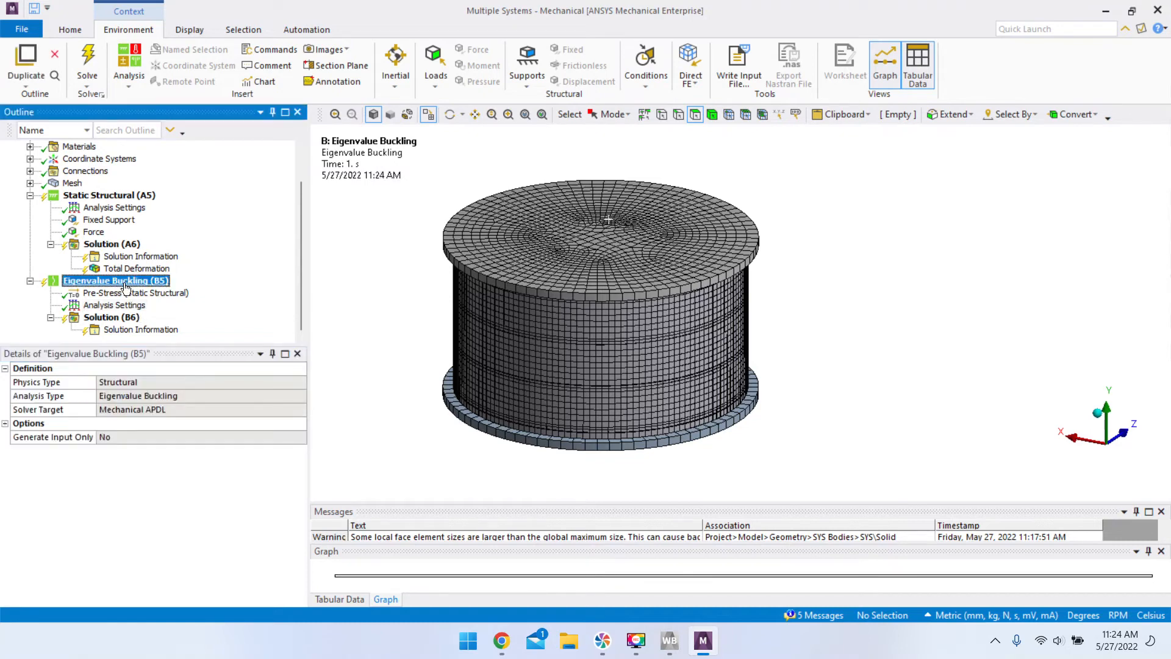
left_click(87, 64)
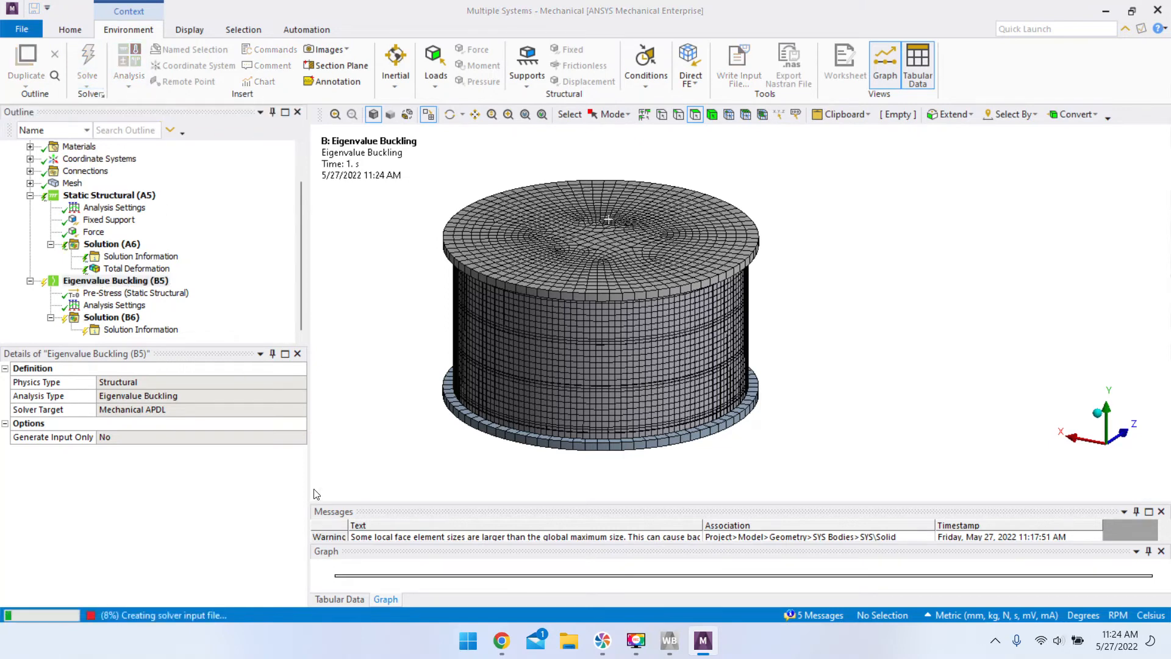
- Open the solved eigenvalue buckling solution's tabular data and enlarge it until all mode rows are readable
scroll(62, 182, "up", 1)
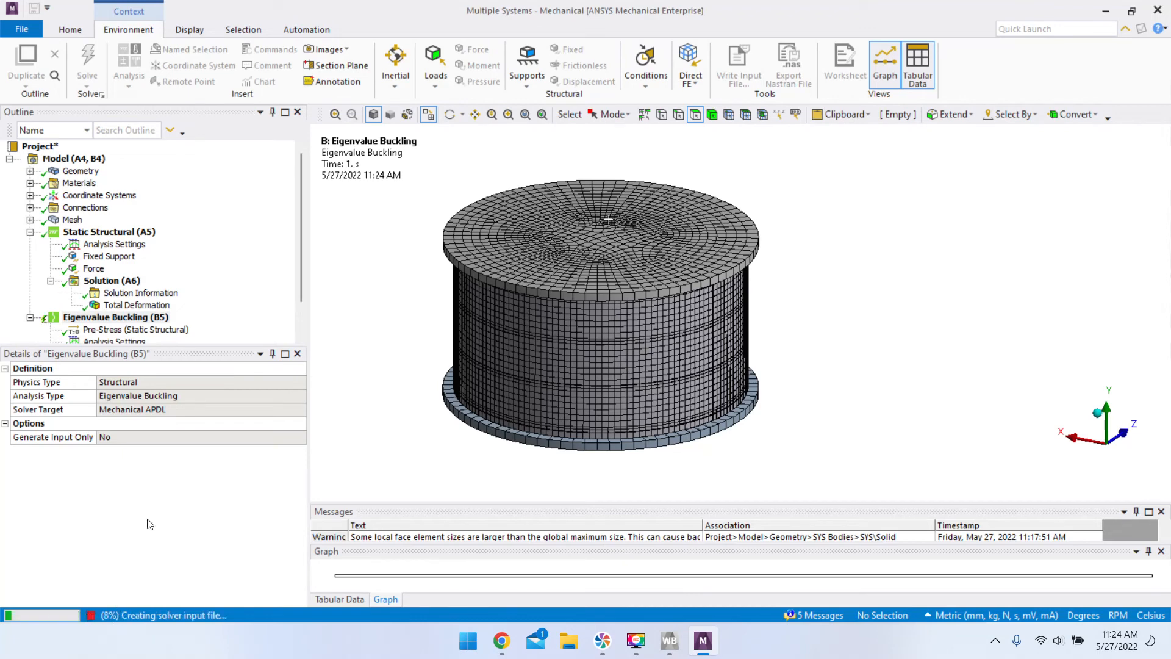
scroll(167, 315, "down", 1)
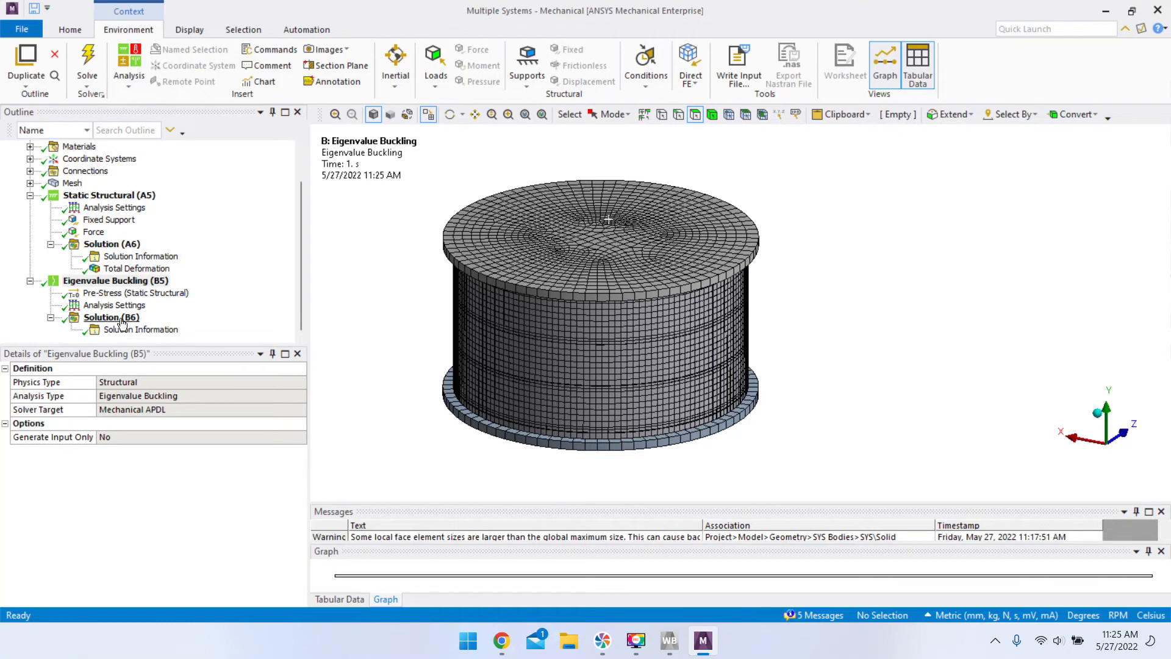
left_click(121, 320)
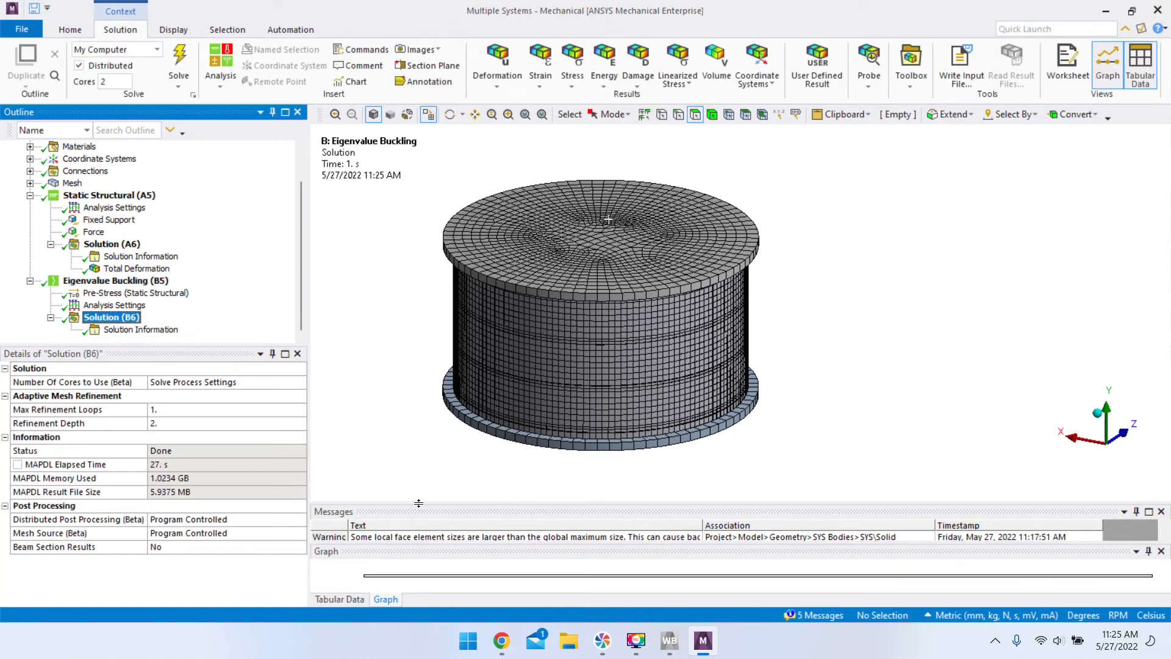
left_click(335, 602)
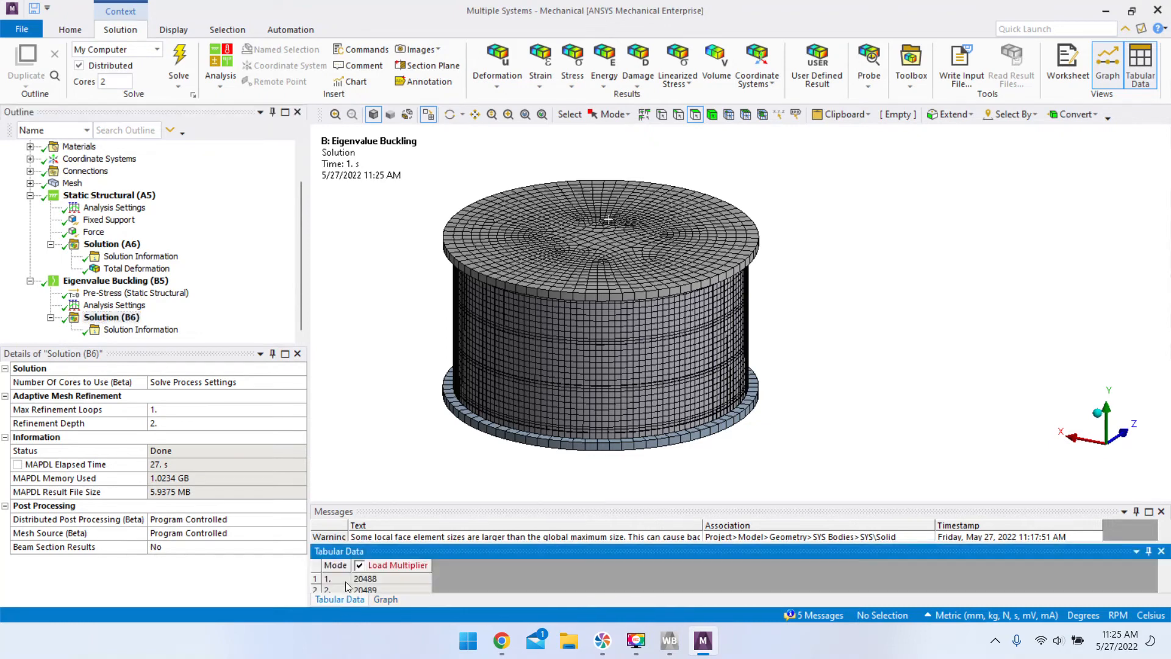
left_click_drag(415, 542, 416, 475)
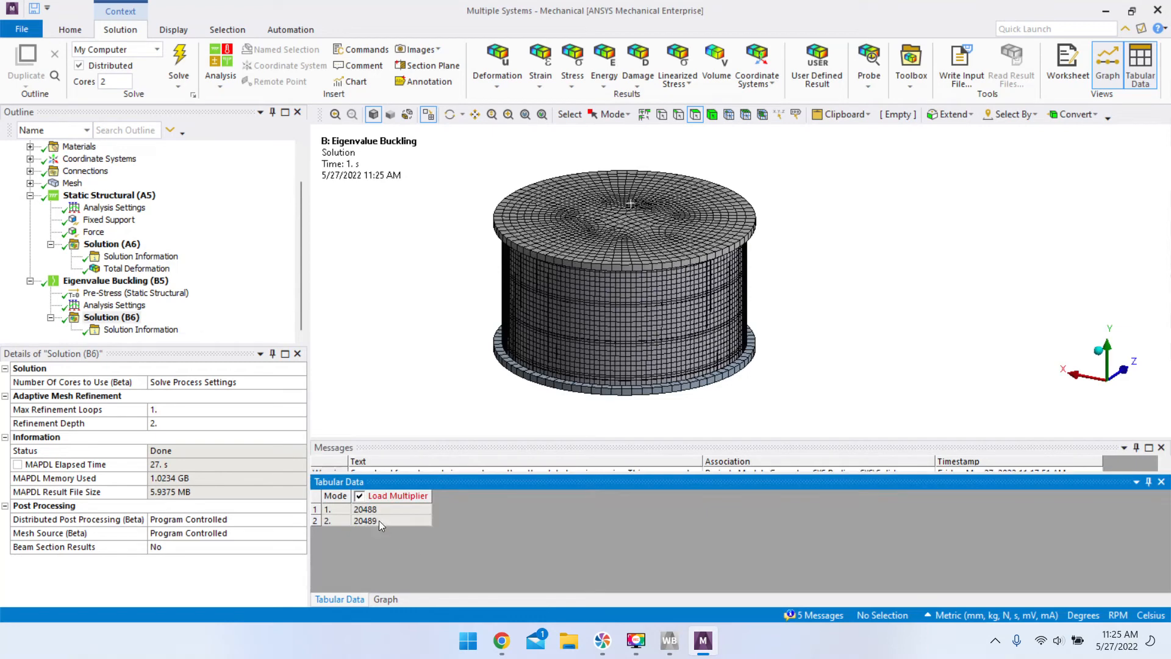
- Examine the load multipliers for buckling modes 1 and 2 in the results table
left_click_drag(324, 511, 390, 522)
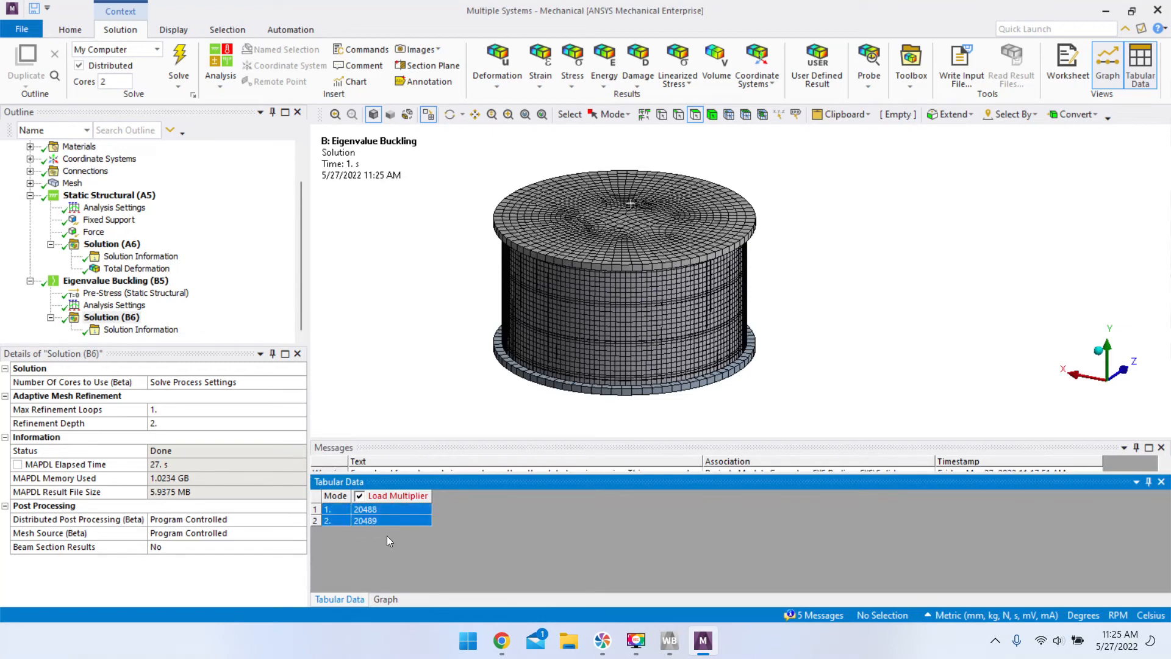
left_click(339, 510)
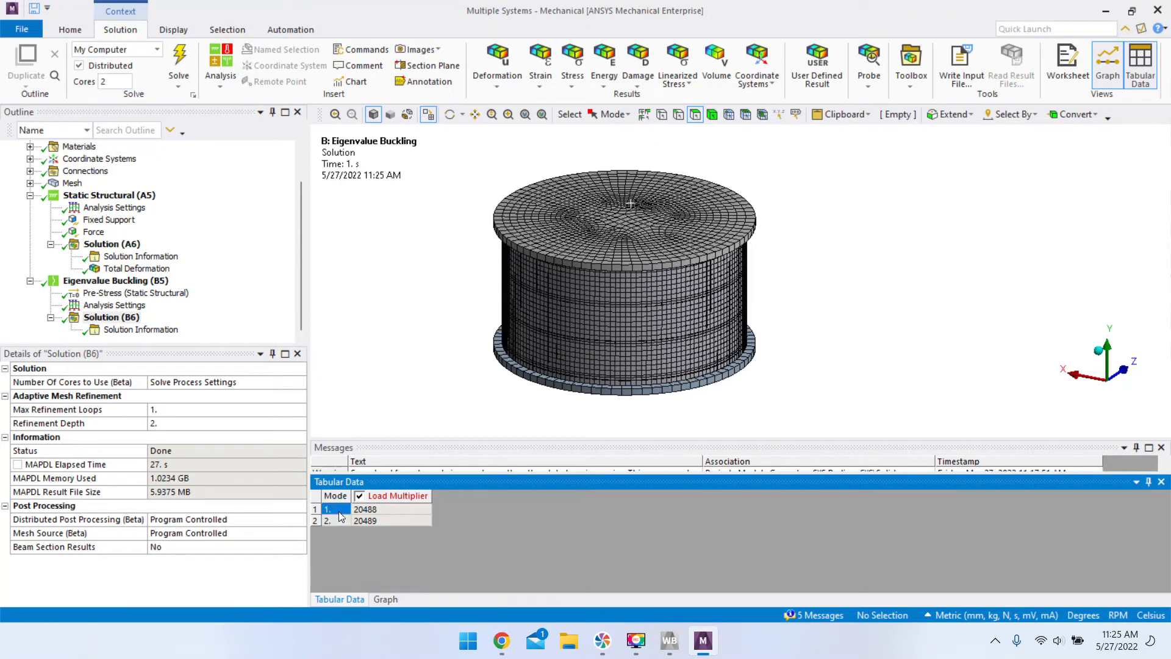
left_click(380, 495)
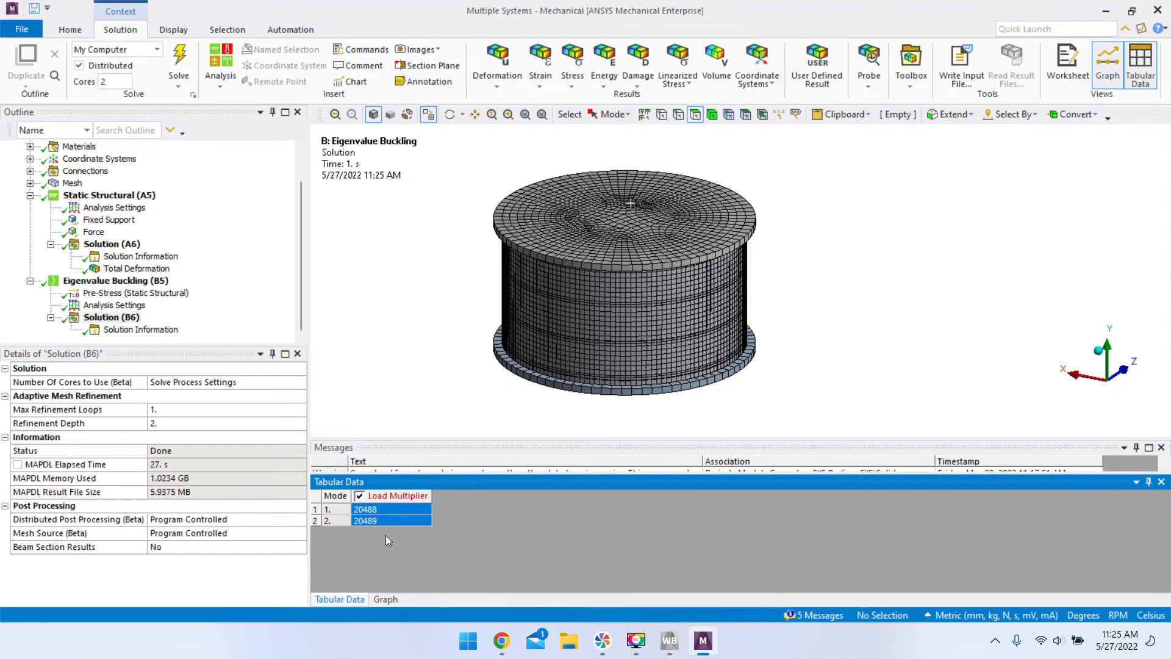
left_click(368, 511)
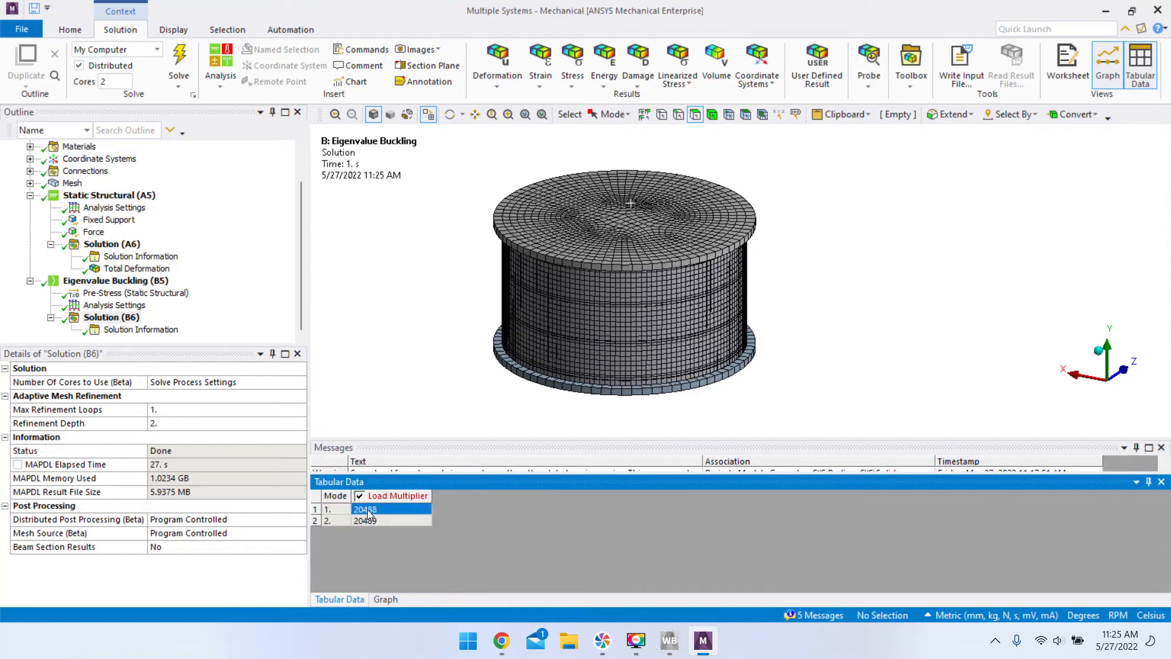
left_click(339, 522)
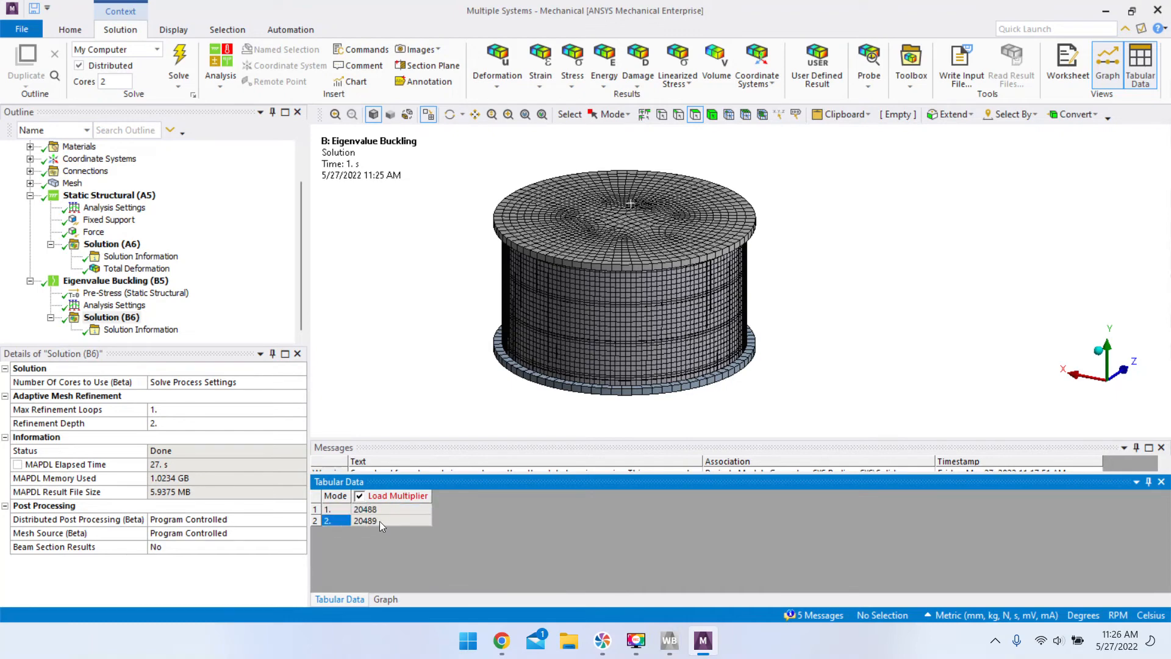
left_click(379, 521)
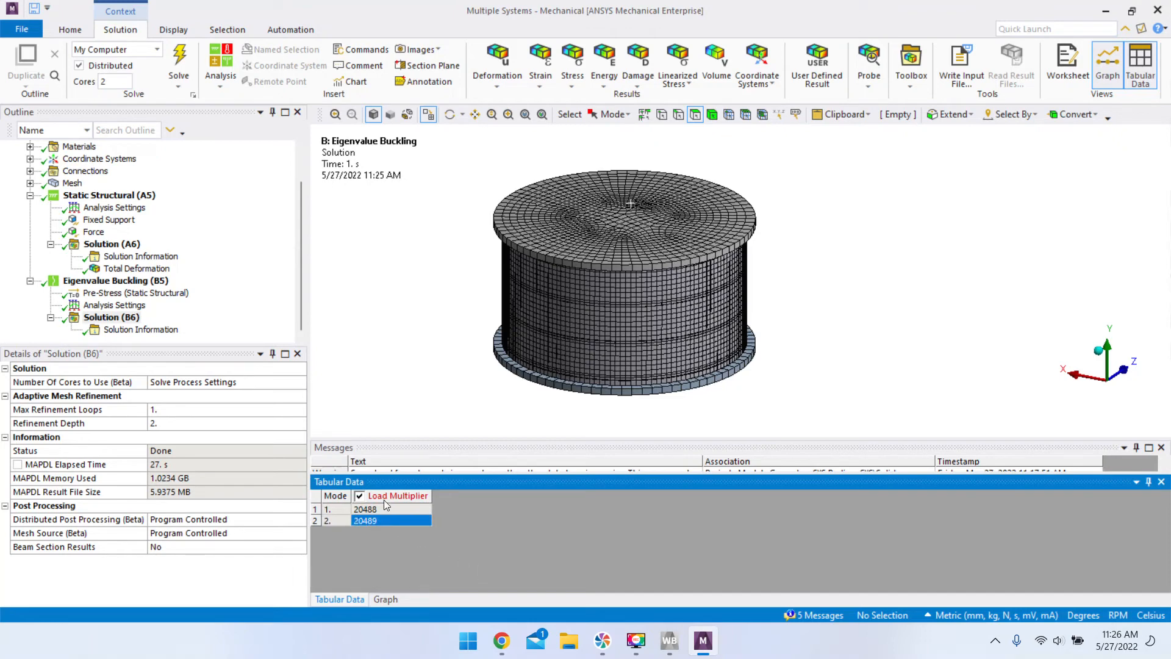
- Highlight "fator de carga de flambagem" in the Chrome article, and return to mode 1's load multiplier in Mechanical
left_click(502, 640)
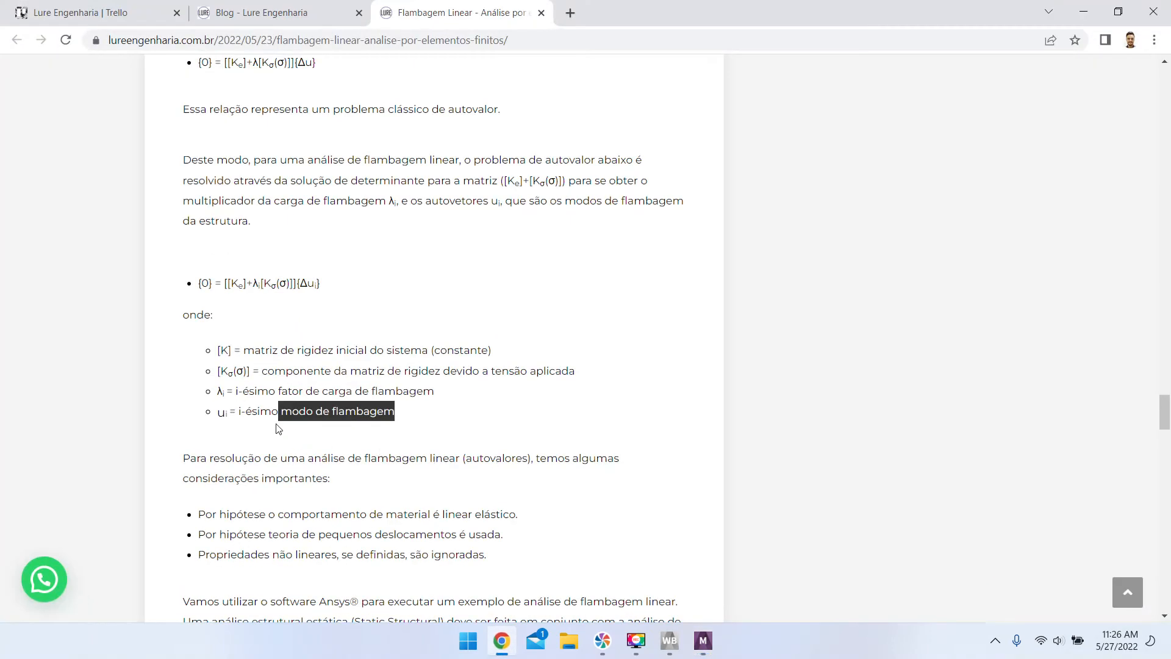
left_click(259, 414)
left_click_drag(276, 392, 477, 397)
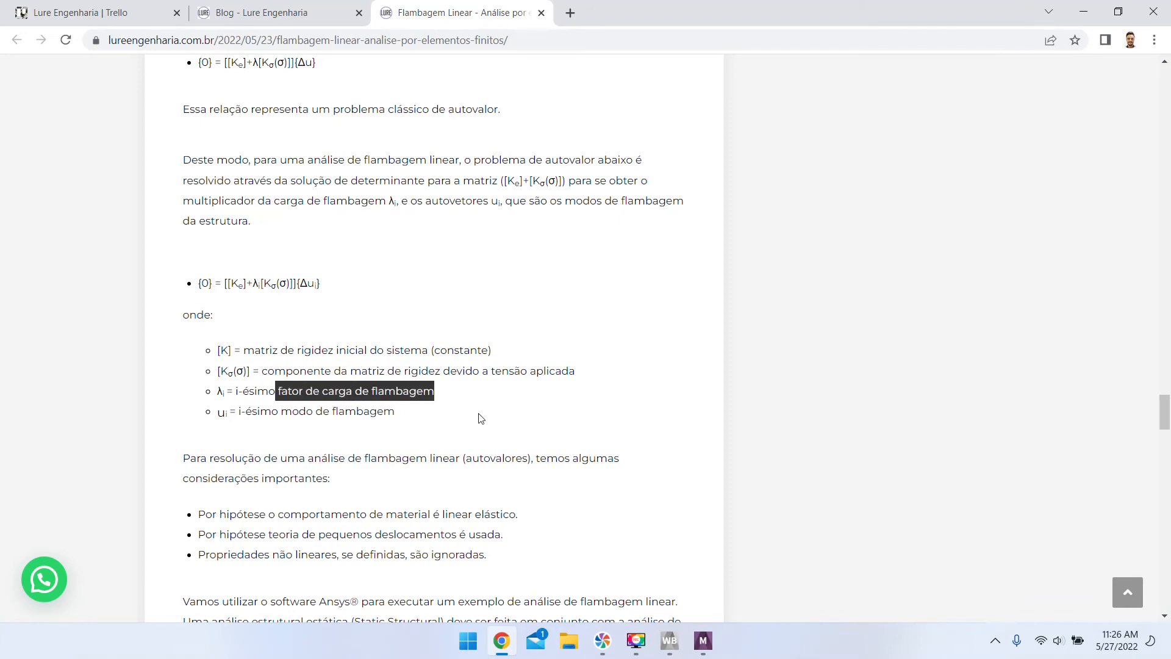
left_click(501, 640)
left_click(363, 511)
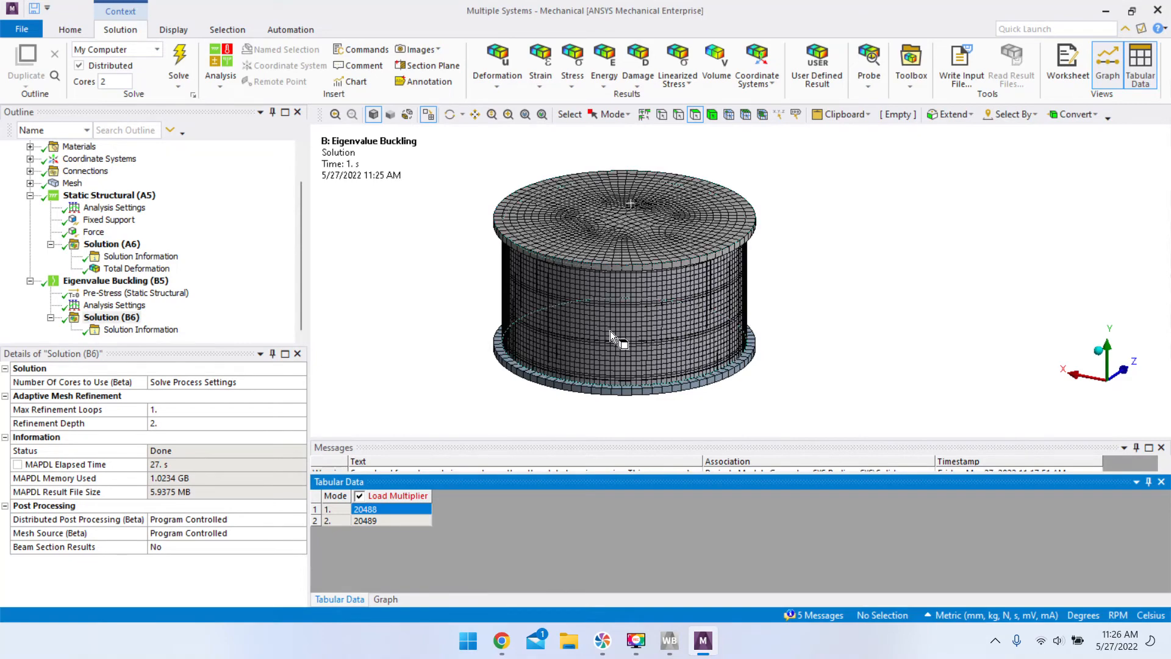
- Look up the "Carga crítica" definition in the Chrome article, highlight its paragraph, and return to Mechanical
left_click(502, 639)
scroll(378, 335, "up", 15)
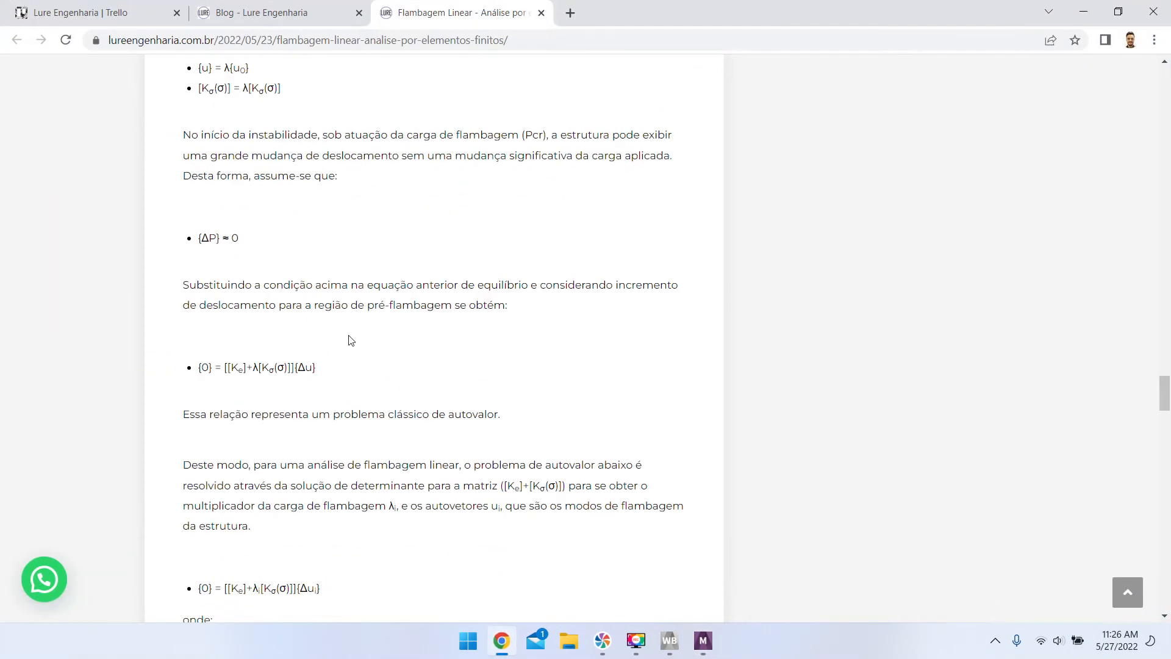
scroll(253, 360, "up", 9)
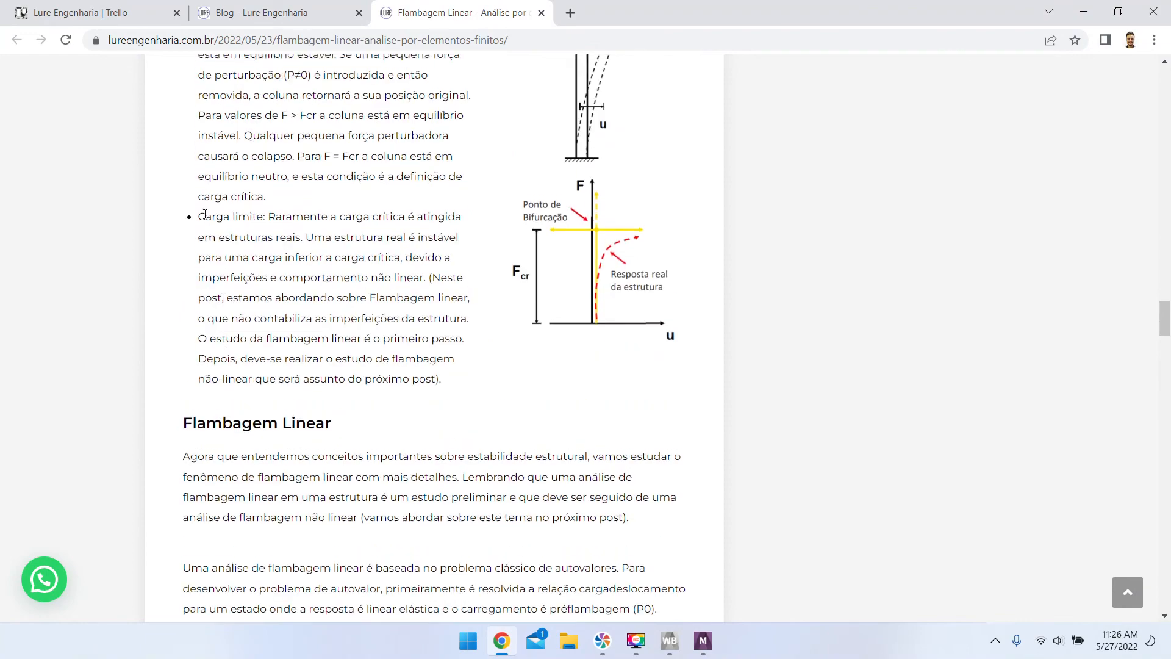
left_click_drag(200, 162, 317, 356)
scroll(505, 537, "down", 7)
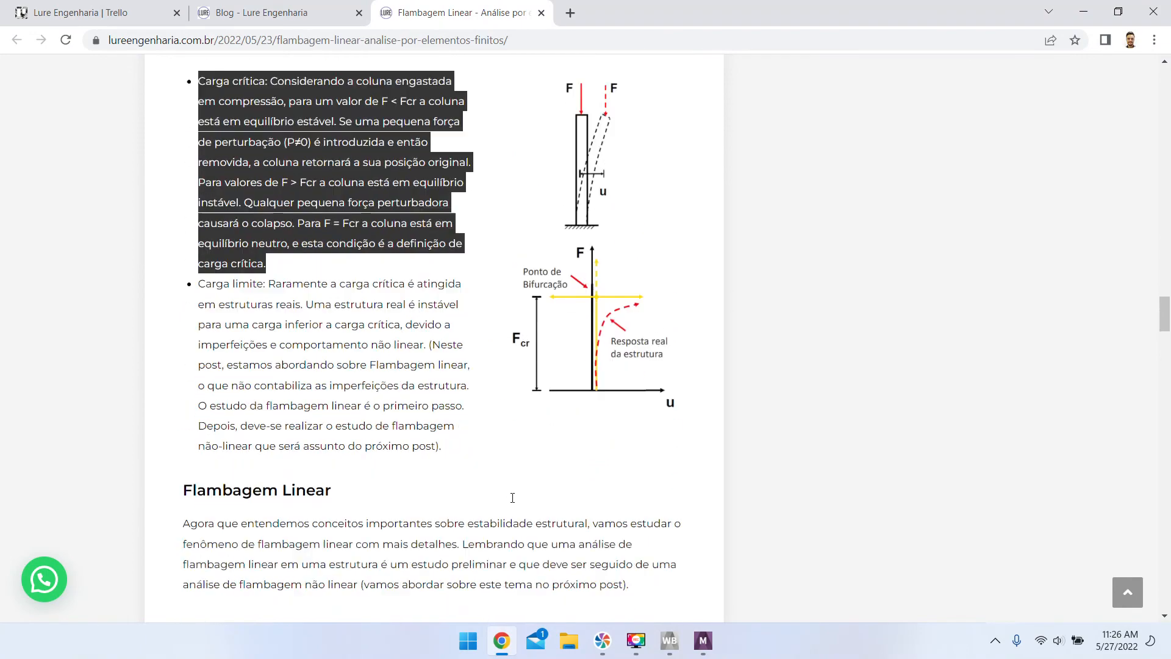
left_click(501, 642)
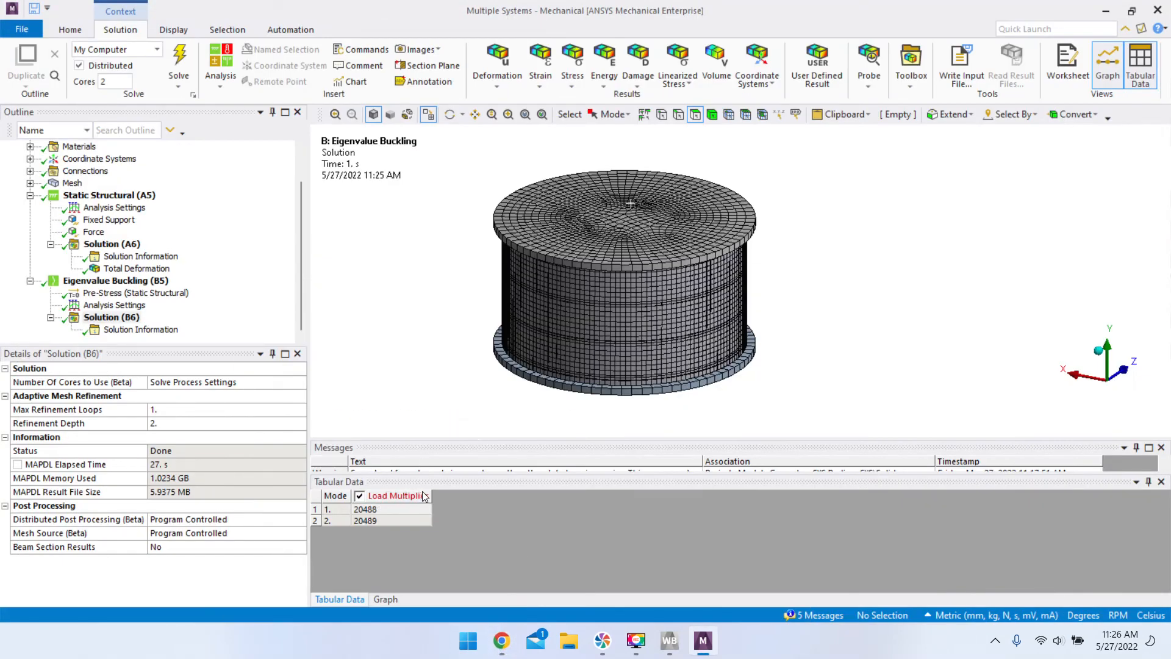
- Examine mode 1's load multiplier and shrink the tabular data area to give the model more room
left_click(330, 513)
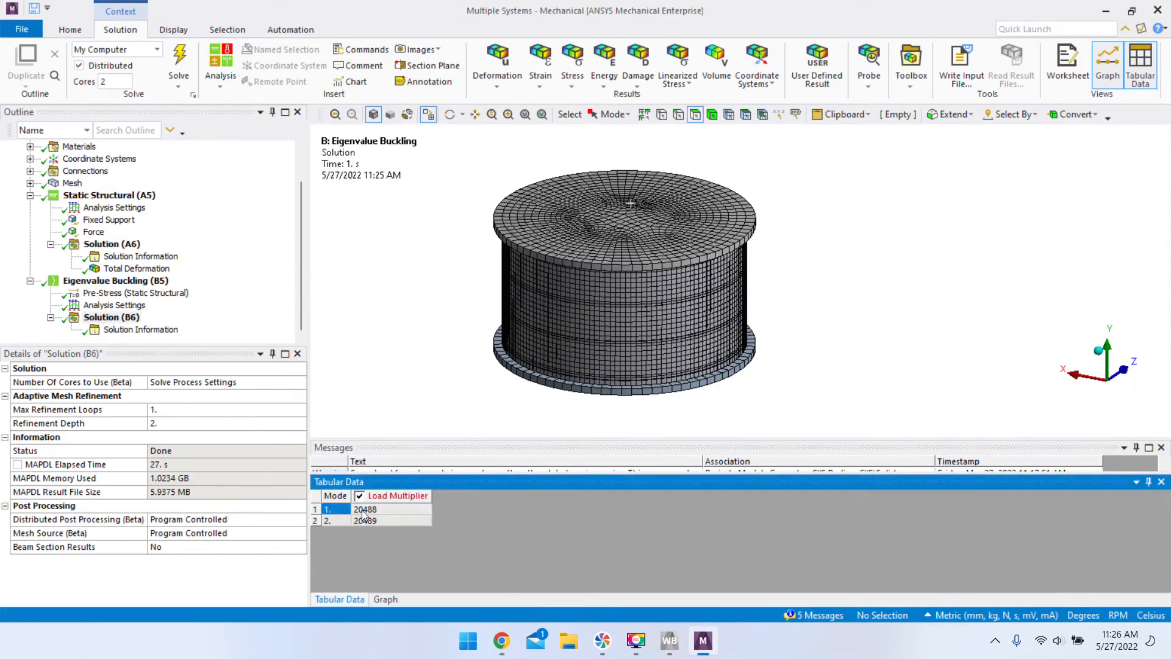
left_click(363, 513)
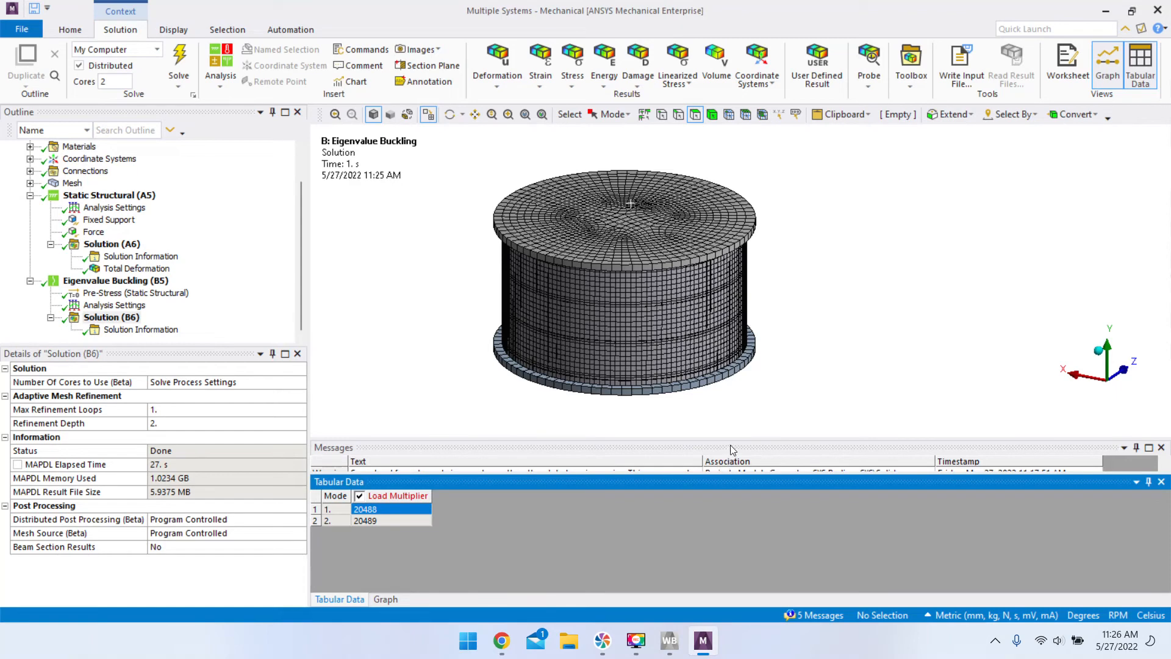
left_click_drag(731, 439, 723, 471)
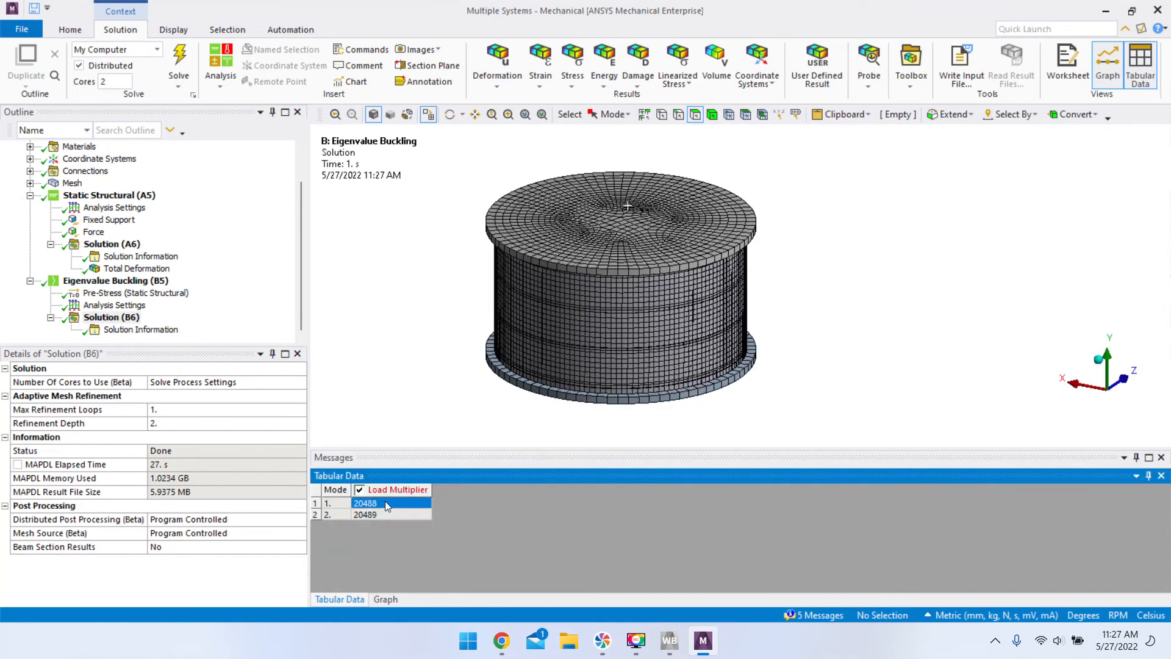
left_click_drag(701, 469, 688, 525)
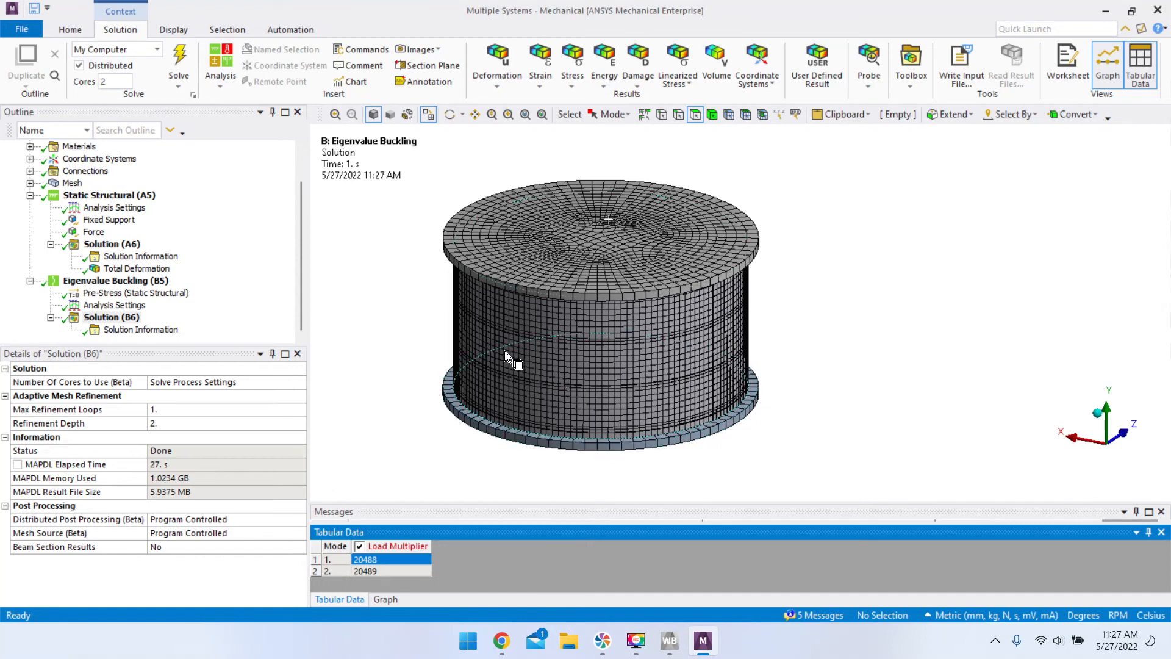
- Inspect the meshed cylinder and its end plates, and compare the load multipliers of buckling modes 1 and 2
scroll(639, 251, "up", 3)
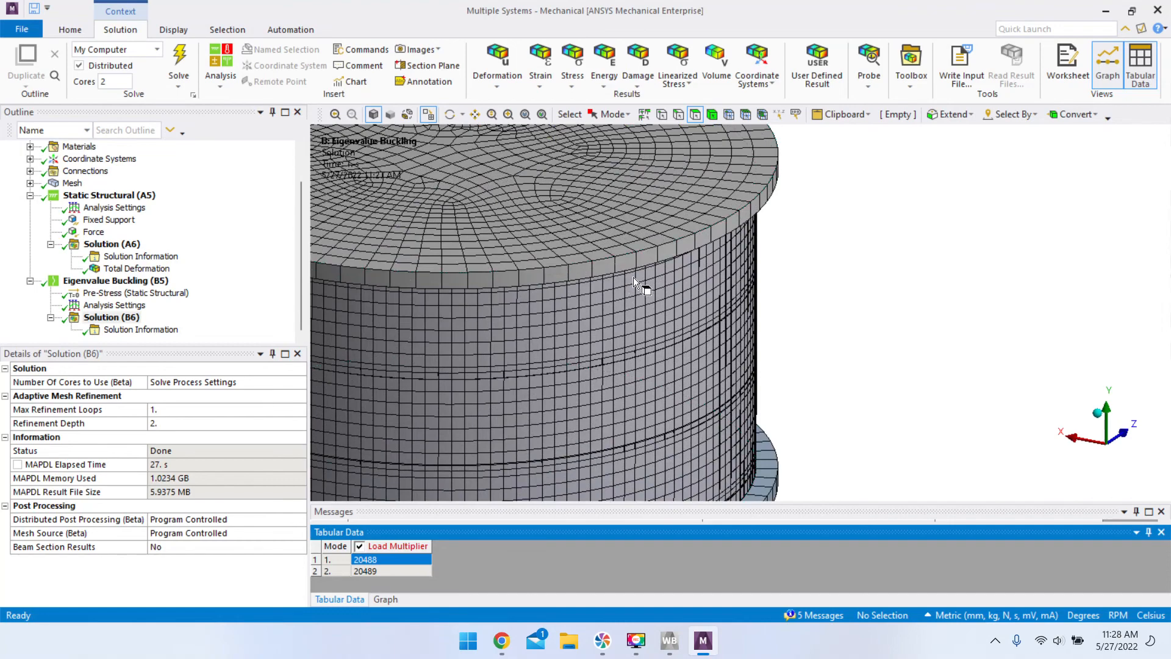
key("F7")
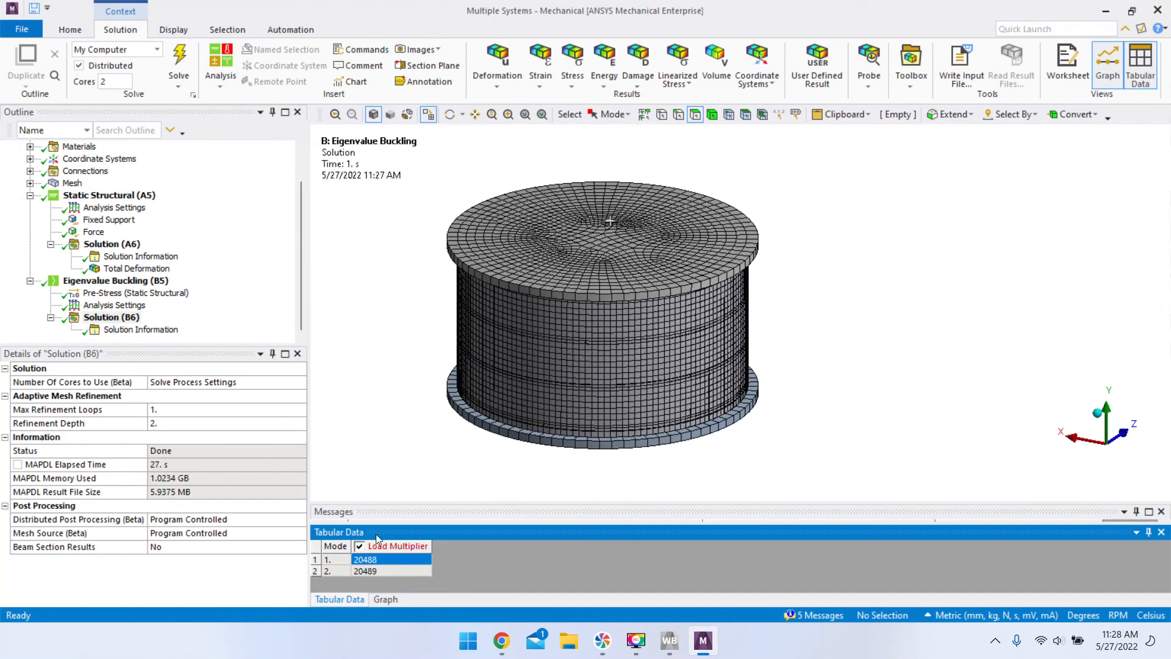
left_click(378, 571)
left_click(383, 558)
left_click(367, 571)
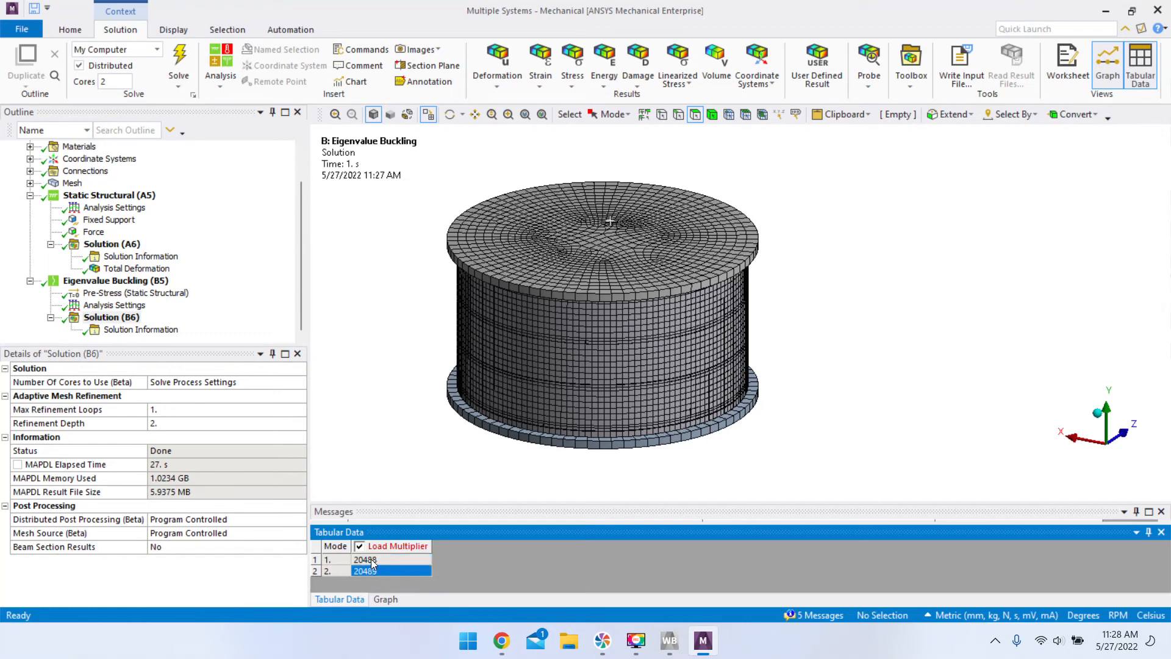
left_click(371, 560)
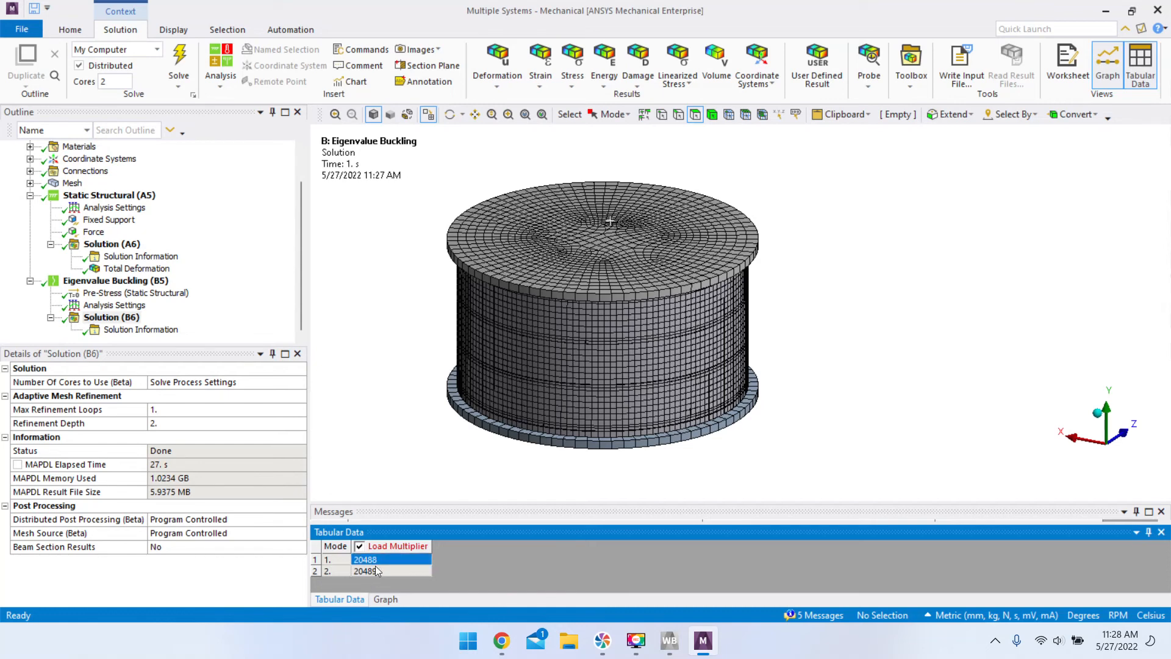
left_click(374, 569)
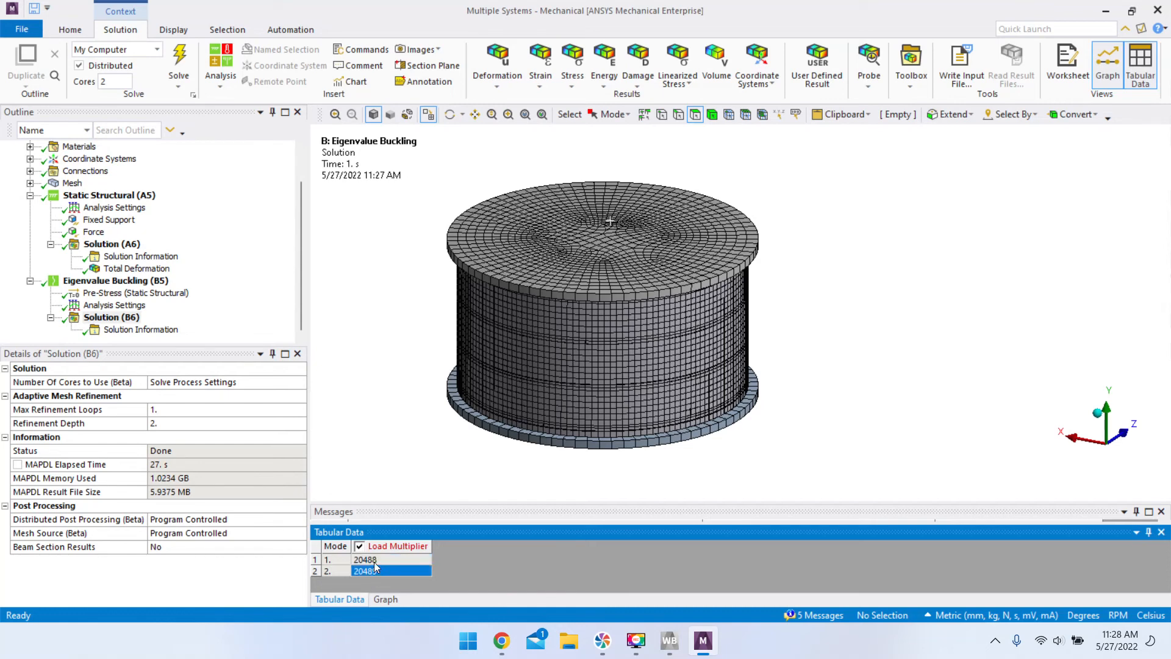
left_click(374, 562)
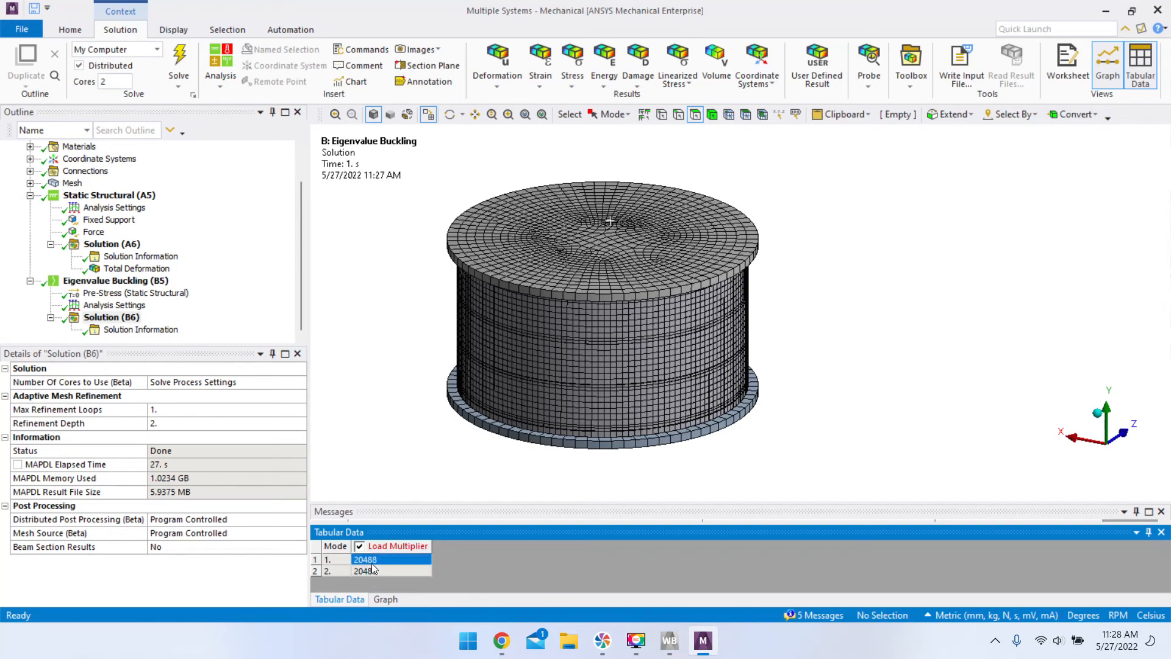
middle_click_drag(646, 406, 646, 408)
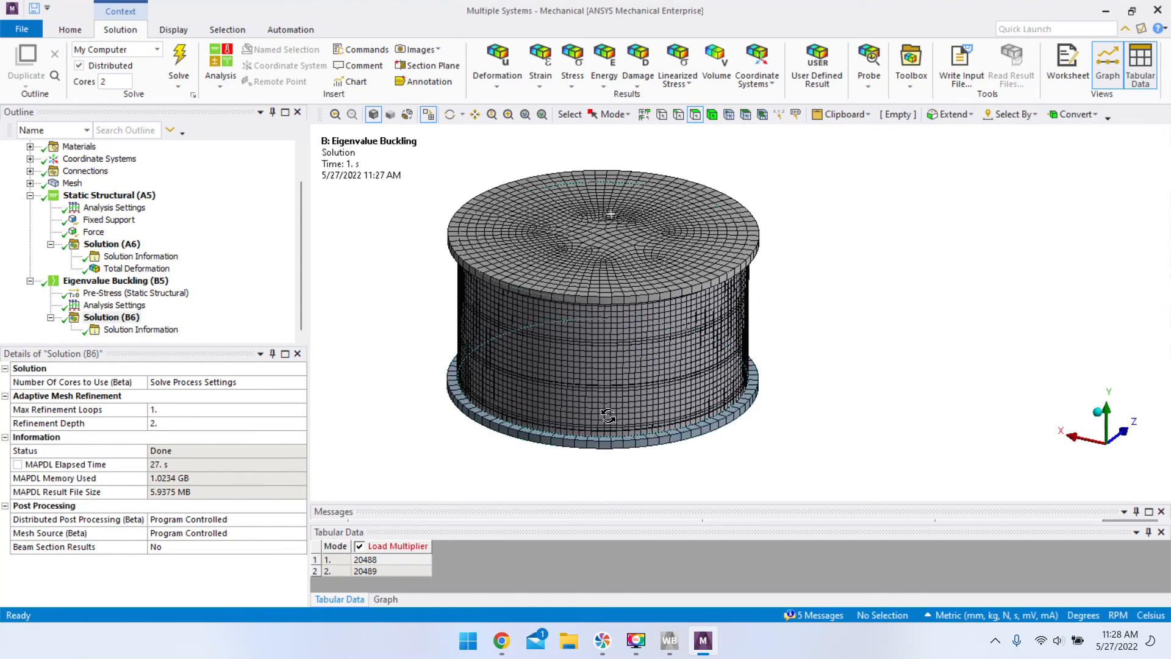
middle_click_drag(598, 444, 606, 406)
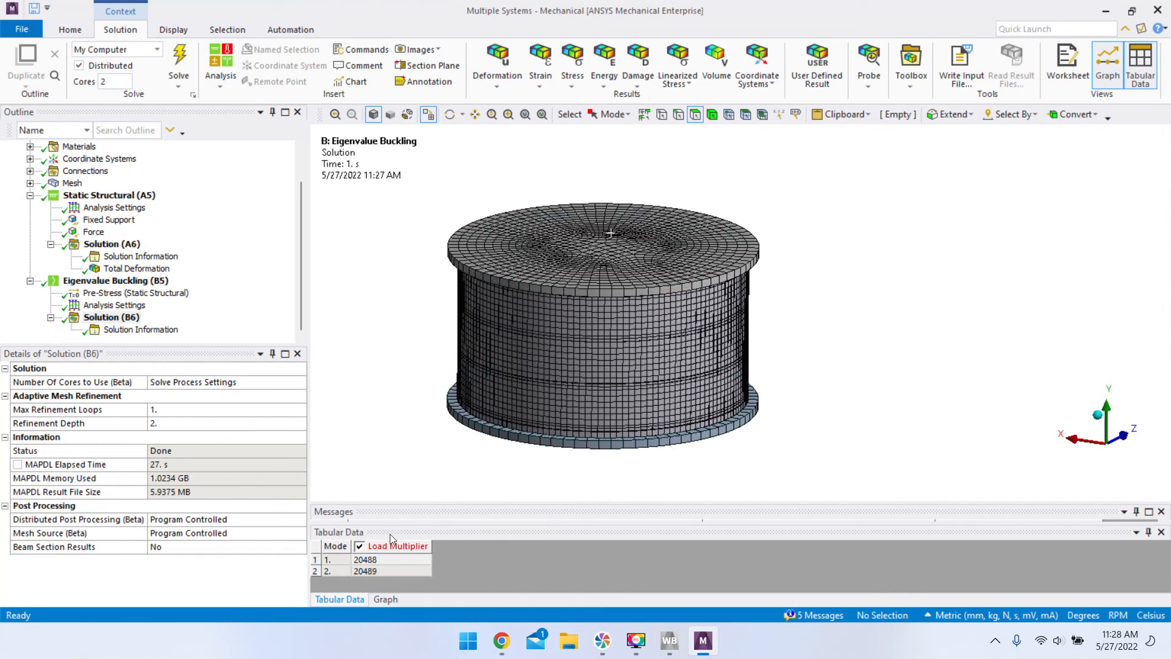
left_click(365, 561)
left_click(376, 571)
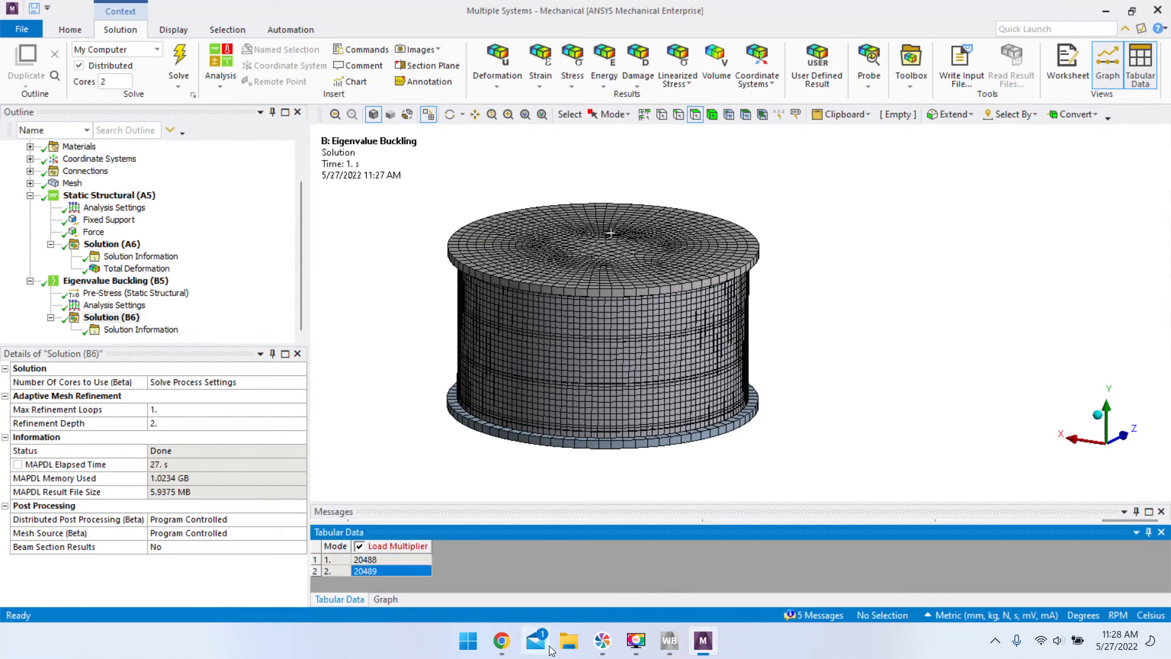
- Create mode shape results for both buckling modes from their load multipliers
left_click(379, 559)
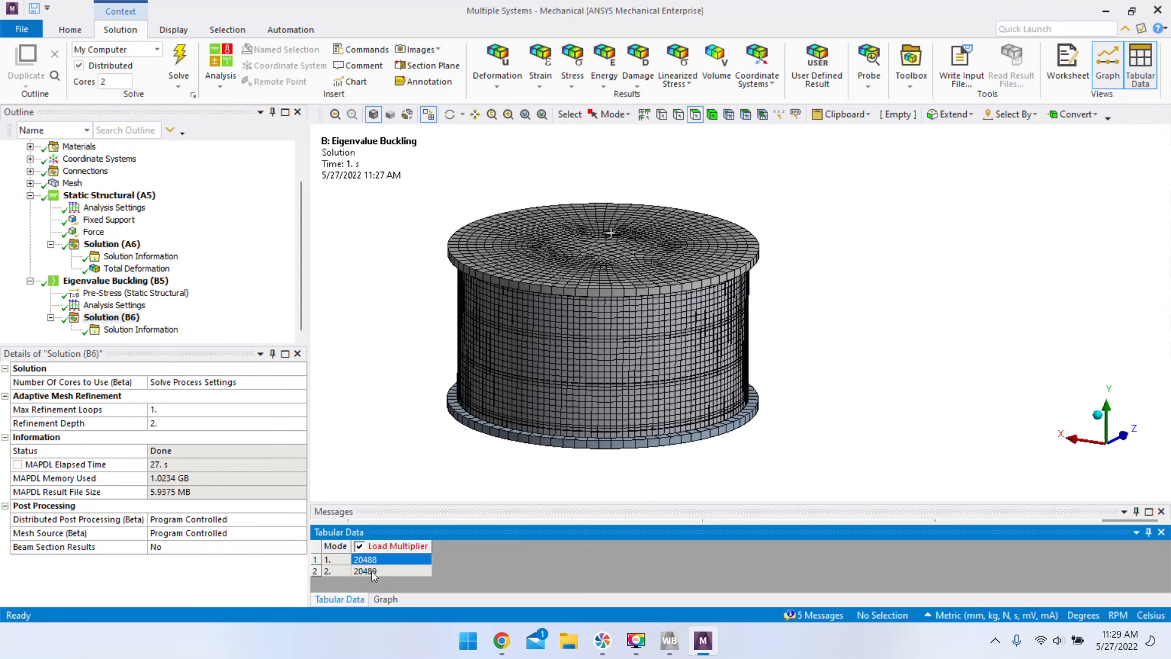
left_click(372, 571, "shift")
right_click(372, 572)
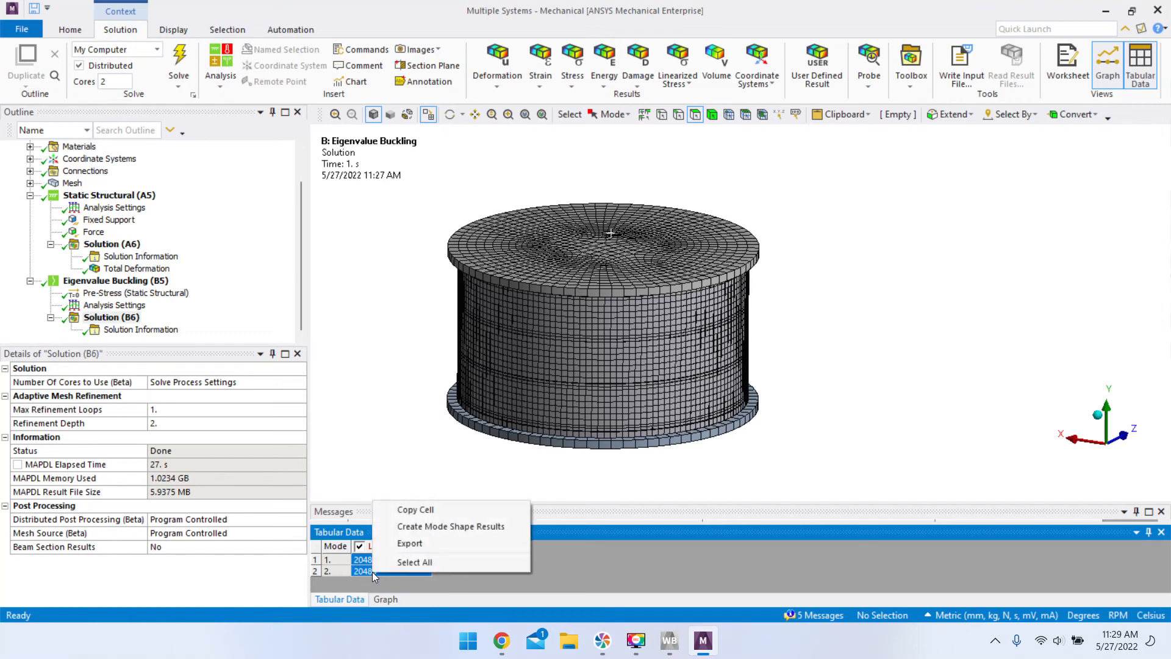
left_click(457, 528)
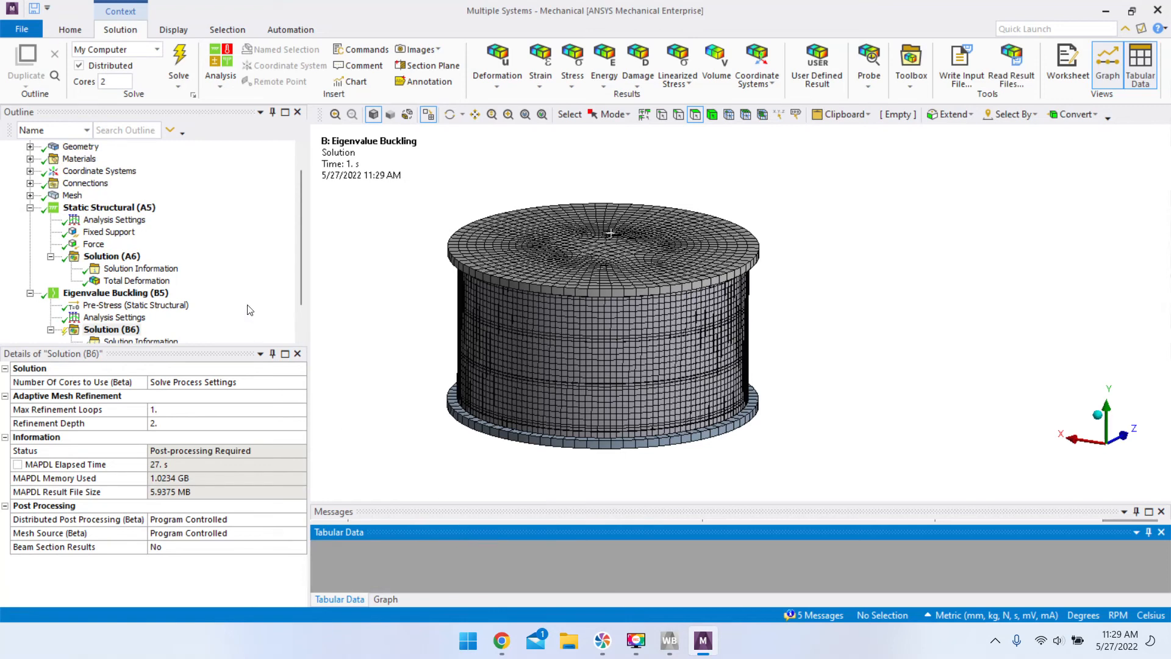
- Review the details of the two new total deformation results under the eigenvalue buckling solution, checking each one's mode
scroll(247, 309, "down", 1)
left_click(125, 317)
left_click(127, 331)
left_click(134, 319)
left_click(136, 331)
left_click(136, 319)
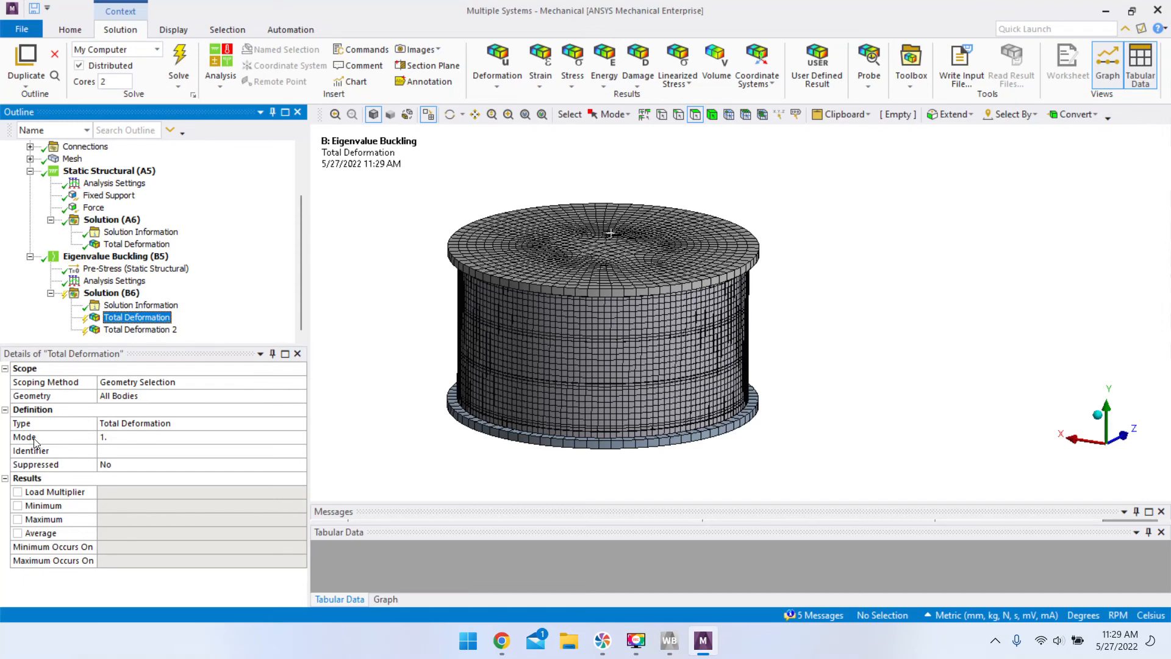
- Check the mode assigned to Total Deformation 2 and evaluate all results of the eigenvalue buckling solution
left_click(133, 330)
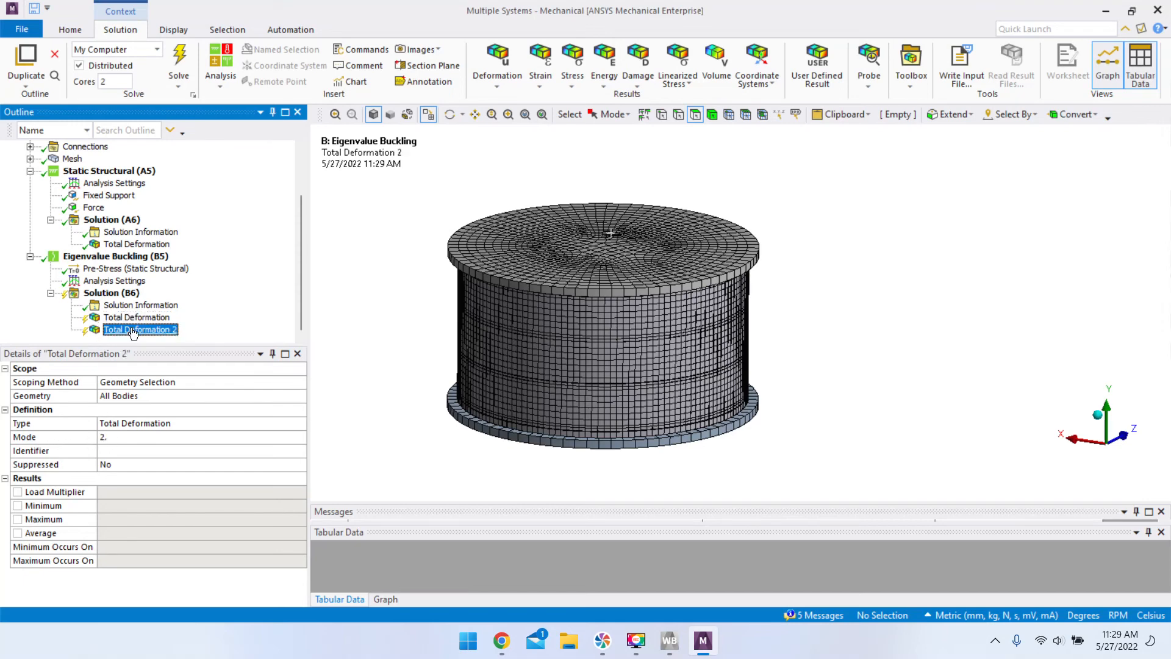
left_click(43, 438)
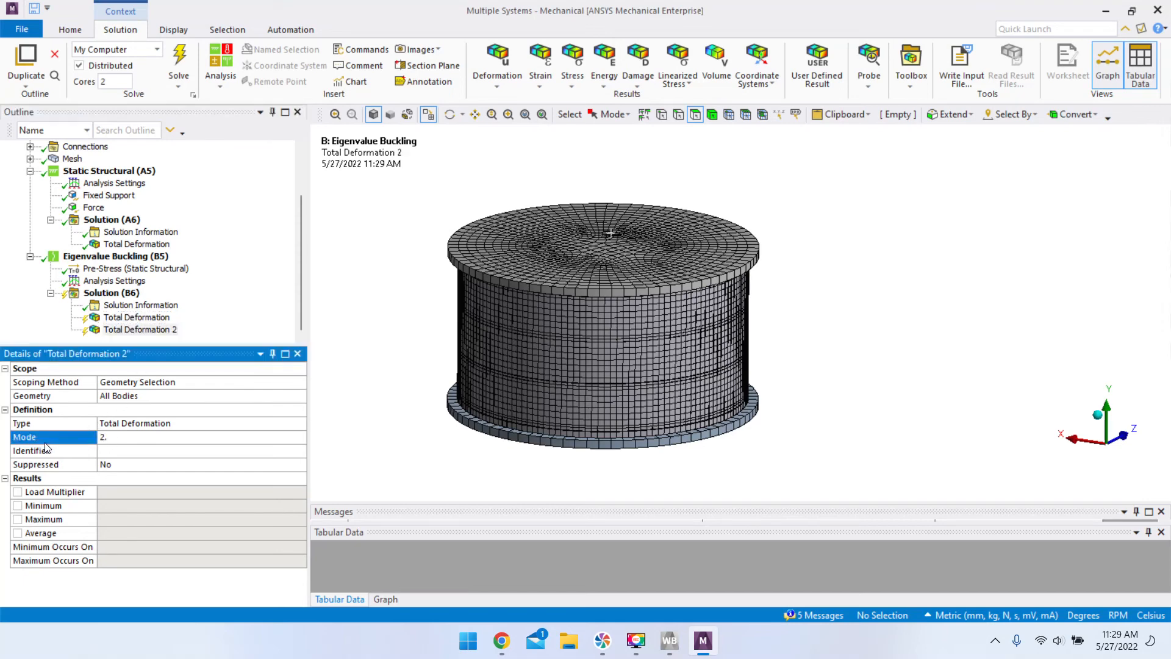
left_click(120, 437)
left_click(413, 333)
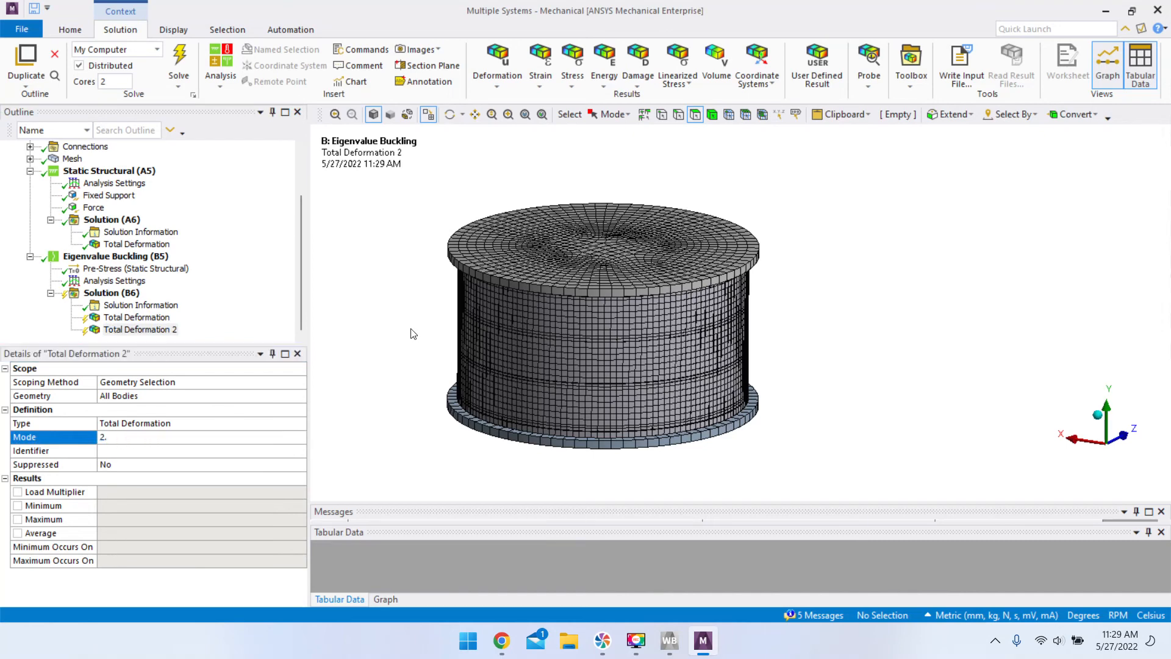
right_click(126, 295)
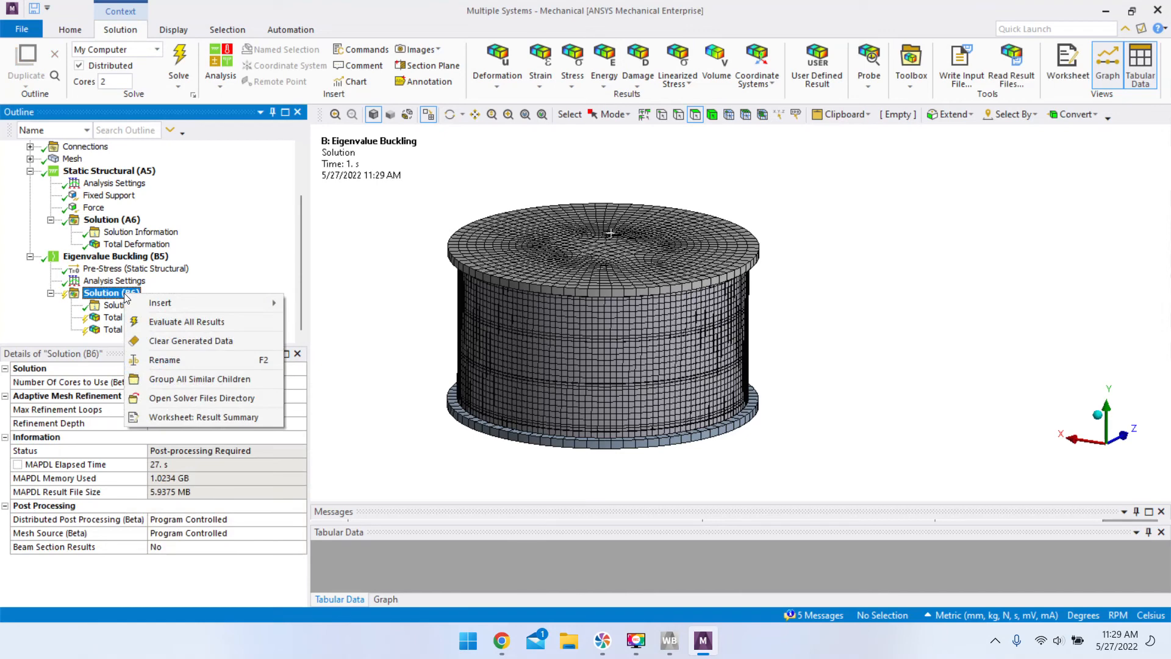
left_click(171, 320)
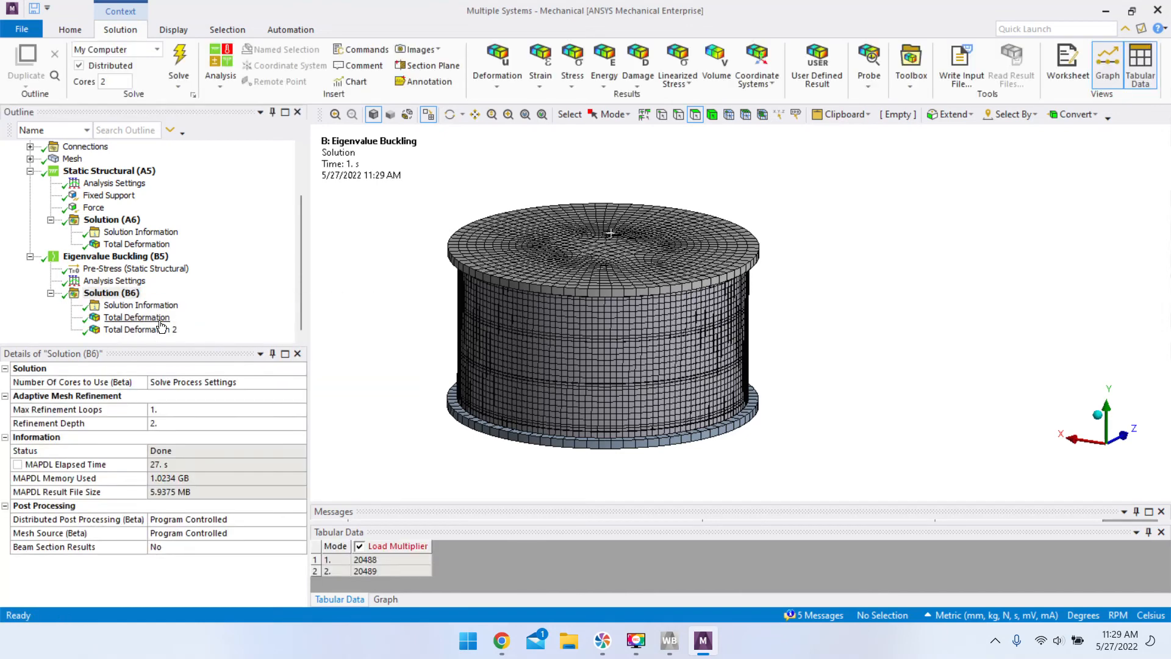
- Display the mode 1 total deformation and compare it with the buckled cylinder image in the Flambagem Linear blog post, switching to Chrome and back
left_click(156, 322)
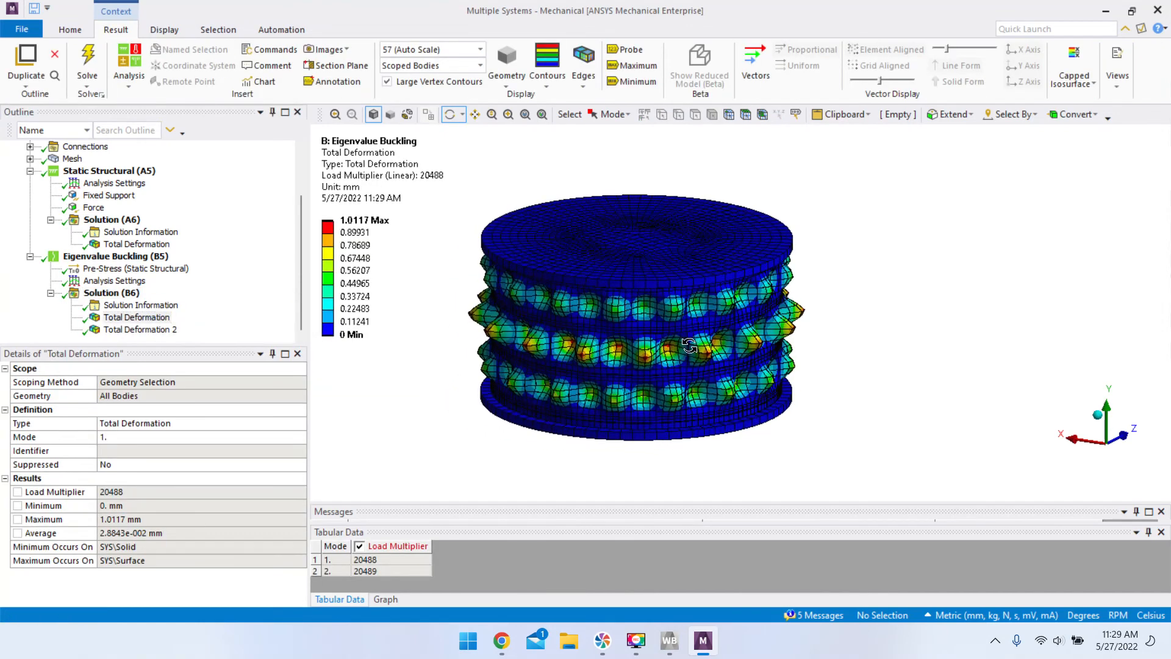
middle_click_drag(712, 348, 745, 327, "ctrl")
left_click(505, 639)
scroll(708, 298, "up", 10)
left_click_drag(1170, 295, 1167, 93)
scroll(313, 466, "down", 5)
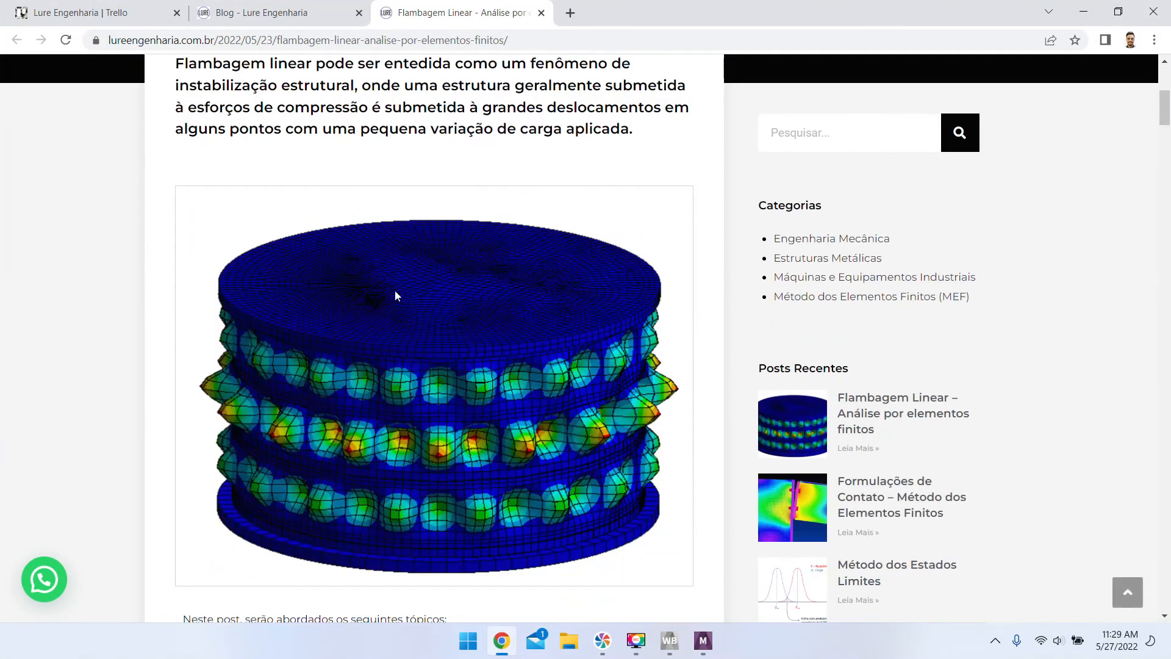
scroll(499, 459, "down", 2)
key("alt+Tab")
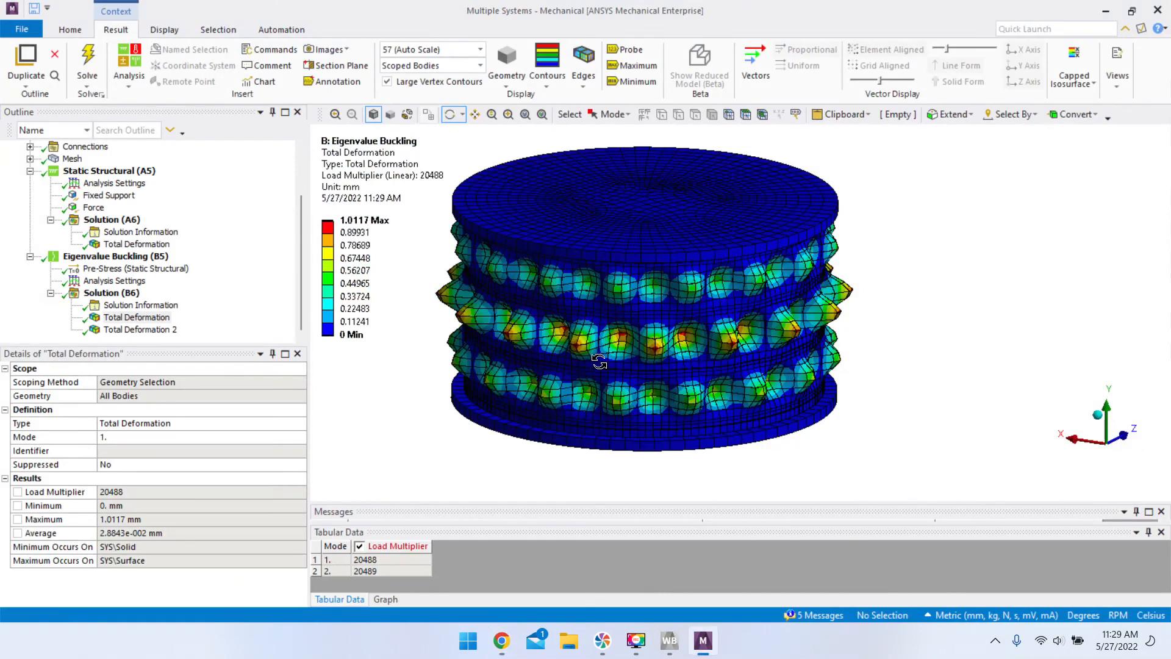
middle_click_drag(721, 344, 774, 346, "ctrl")
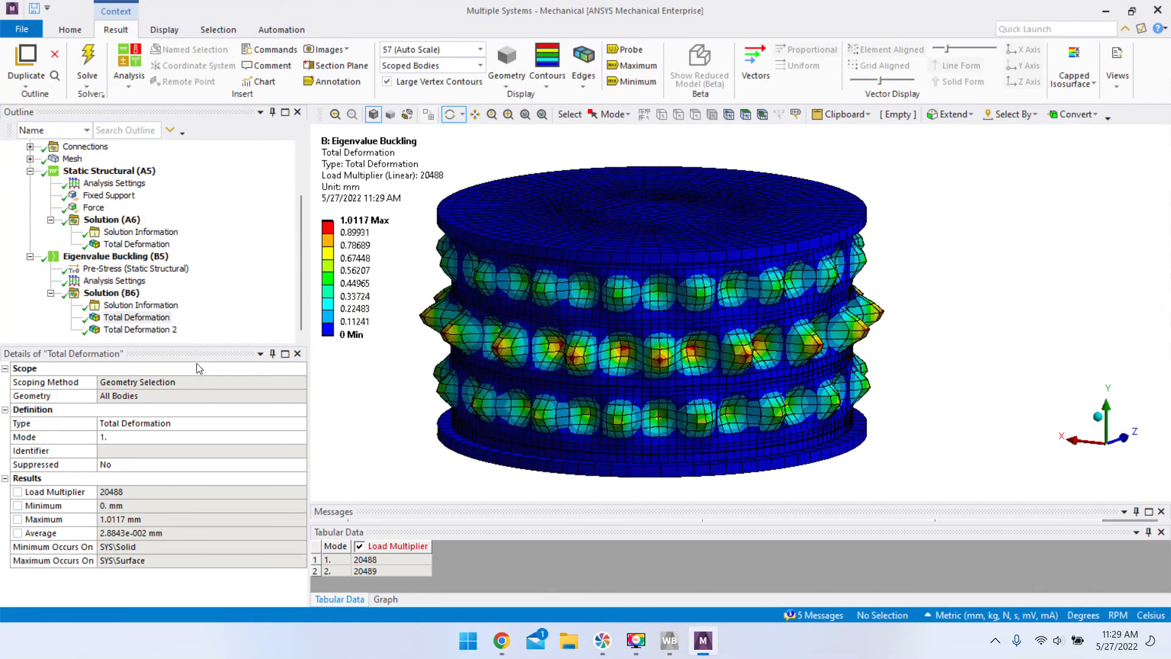
- Examine the three rows of buckling waves around the cylinder wall in the mode 1 total deformation plot, up close and as a whole
left_click(123, 318)
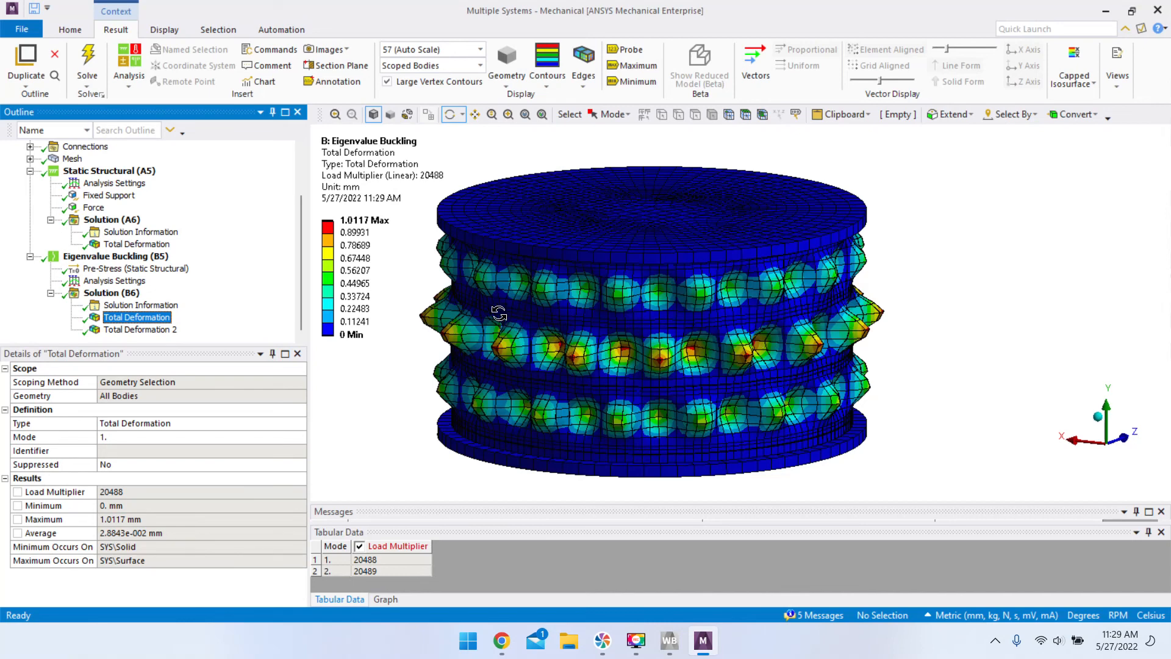
right_click_drag(675, 231, 779, 335)
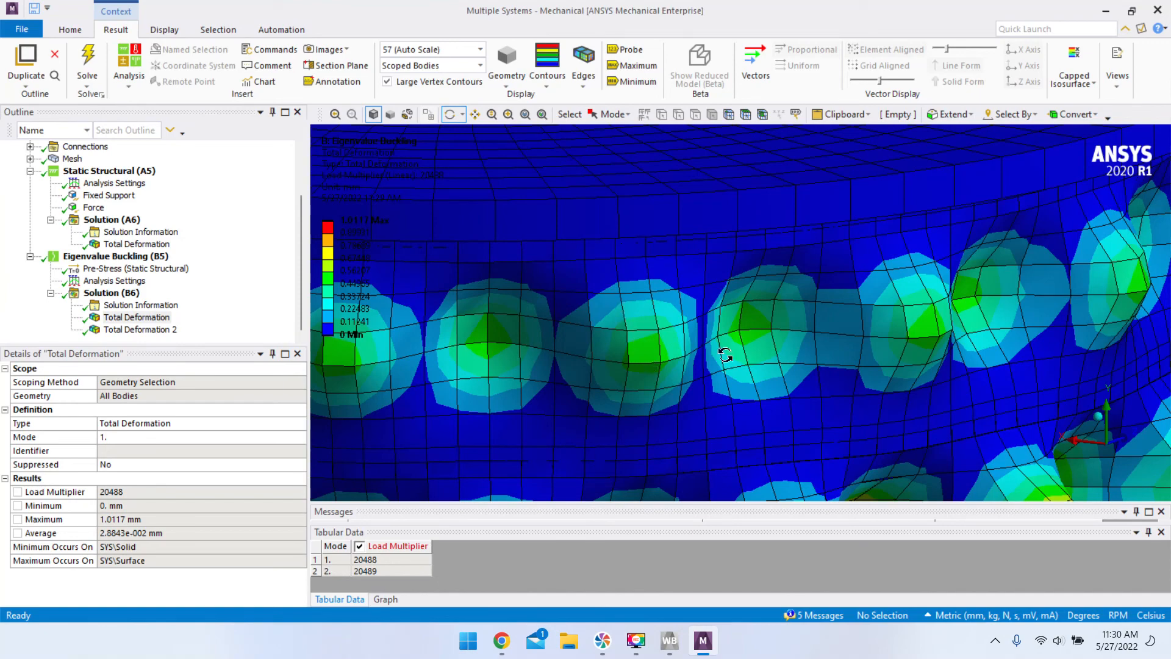
right_click_drag(1010, 315, 675, 244)
right_click_drag(654, 346, 772, 417)
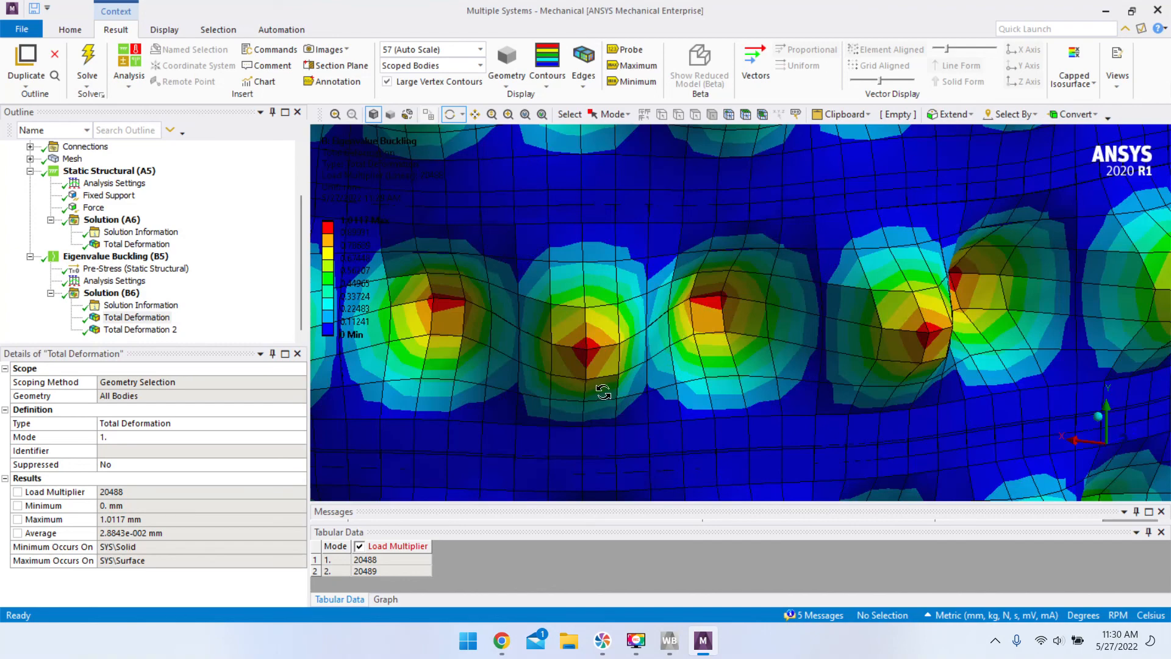
scroll(659, 323, "down", 5)
scroll(659, 323, "down", 3)
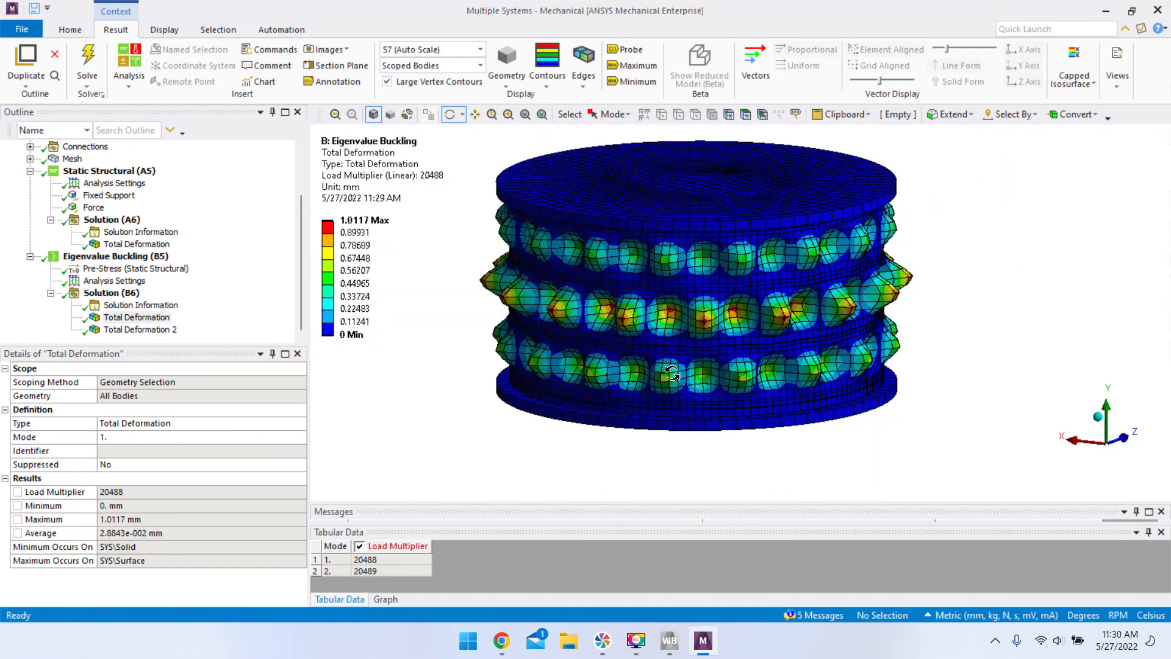
scroll(672, 413, "up", 2)
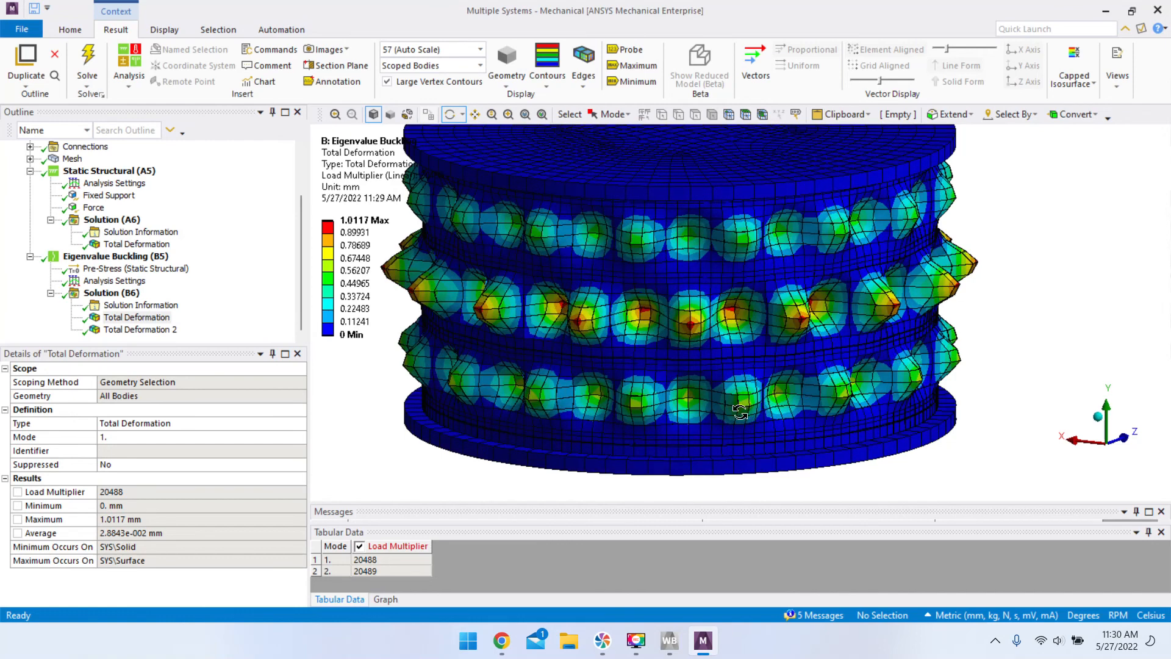
scroll(653, 430, "down", 1)
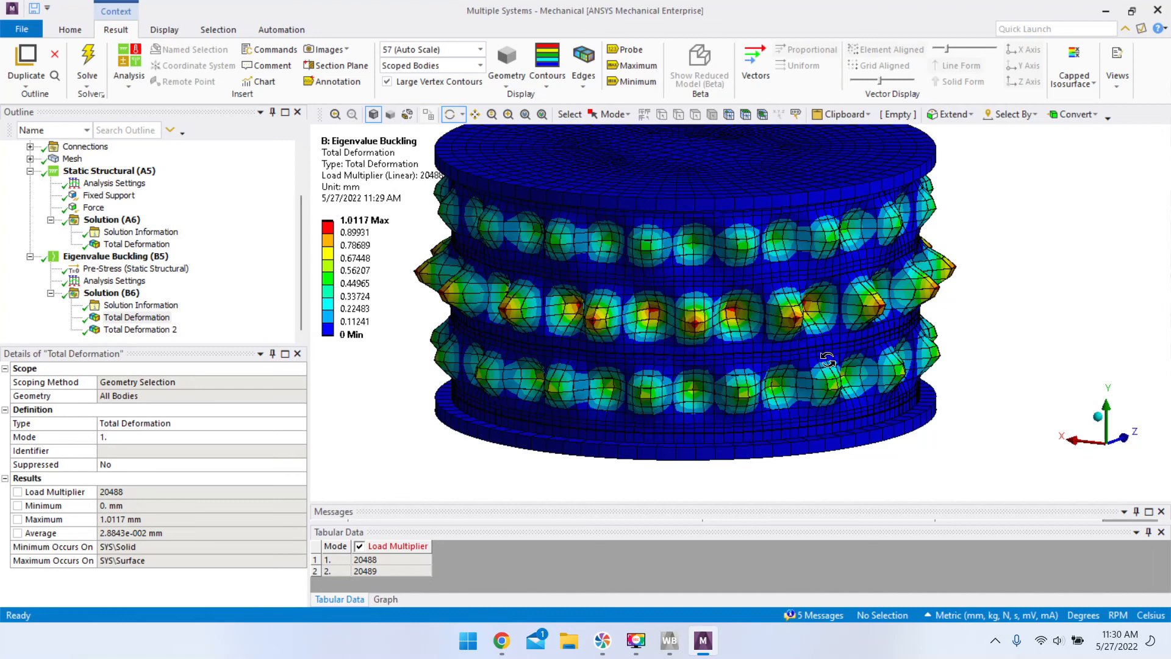
scroll(767, 373, "down", 3)
left_click_drag(774, 366, 743, 346)
scroll(731, 299, "up", 5)
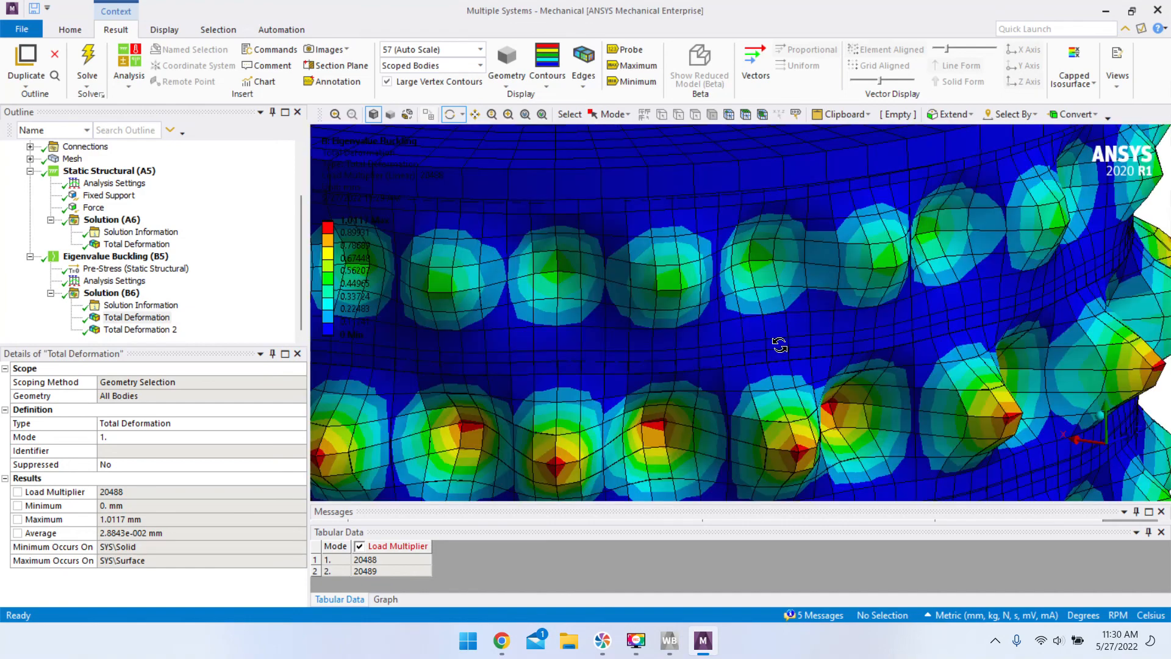
scroll(762, 335, "down", 5)
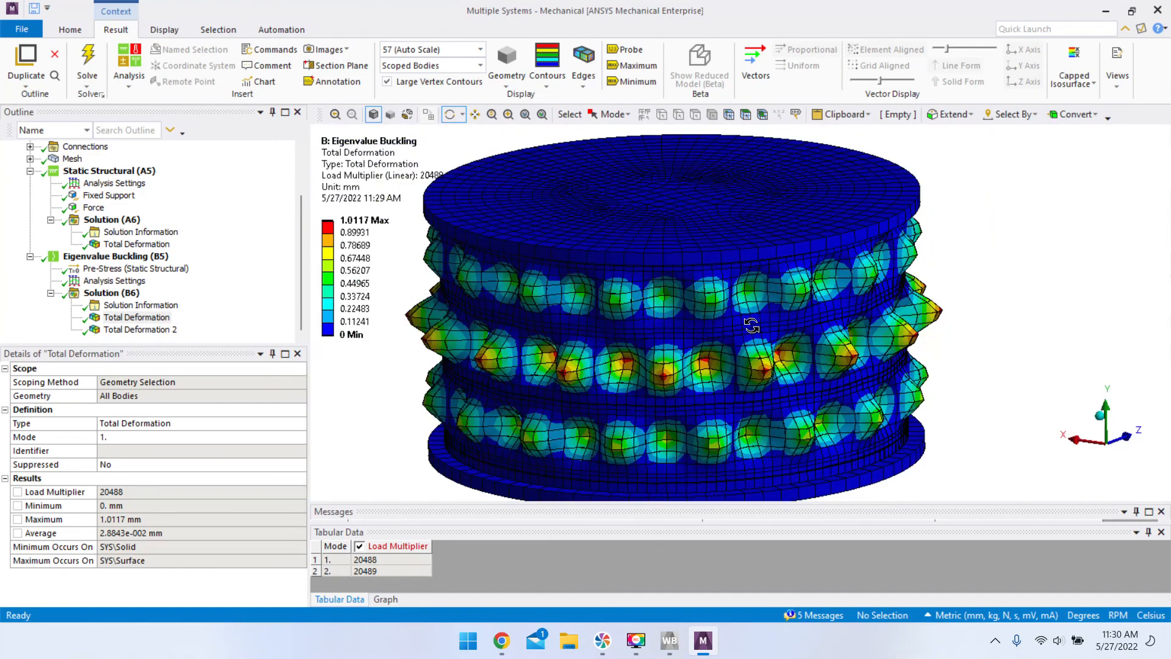
scroll(751, 326, "down", 2)
left_click_drag(794, 334, 750, 351)
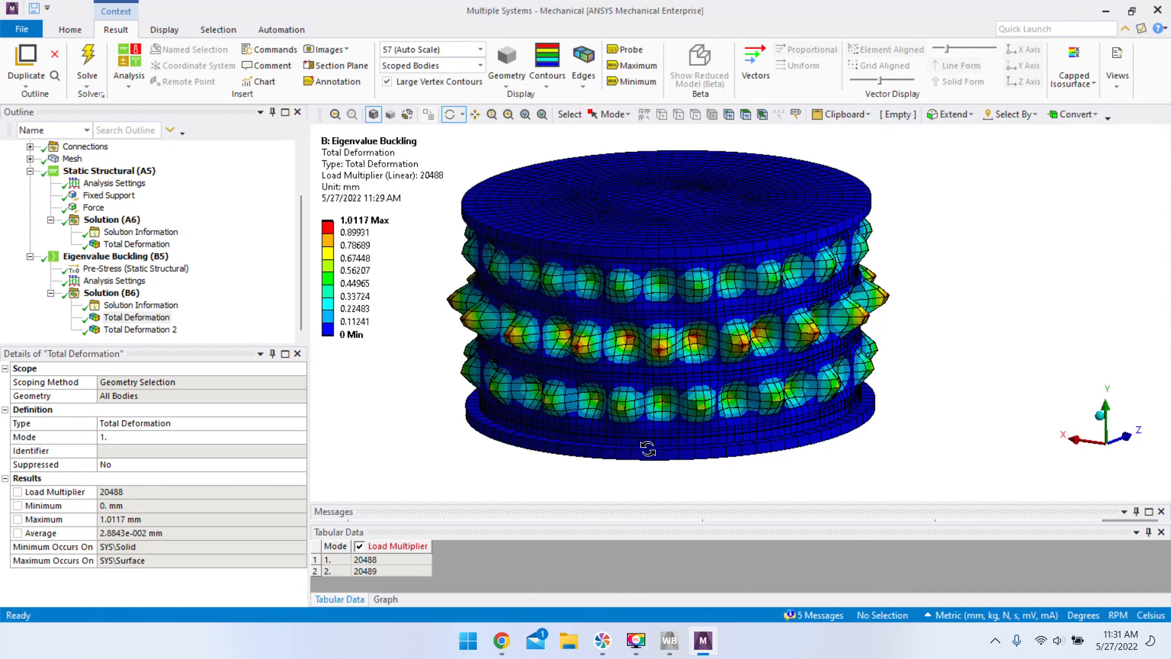
- Inspect the profile of the mode 1 buckling peaks along the cylinder's outer edge and their position relative to the end plates
right_click_drag(781, 190, 928, 352)
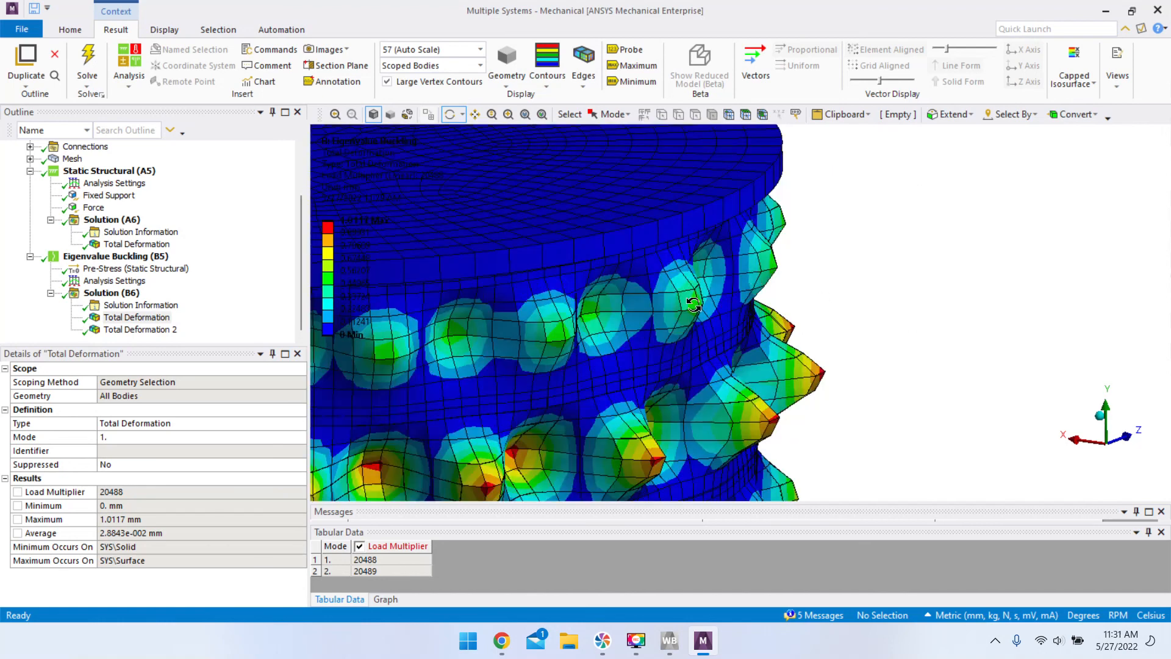
scroll(683, 327, "up", 2)
scroll(652, 285, "down", 3)
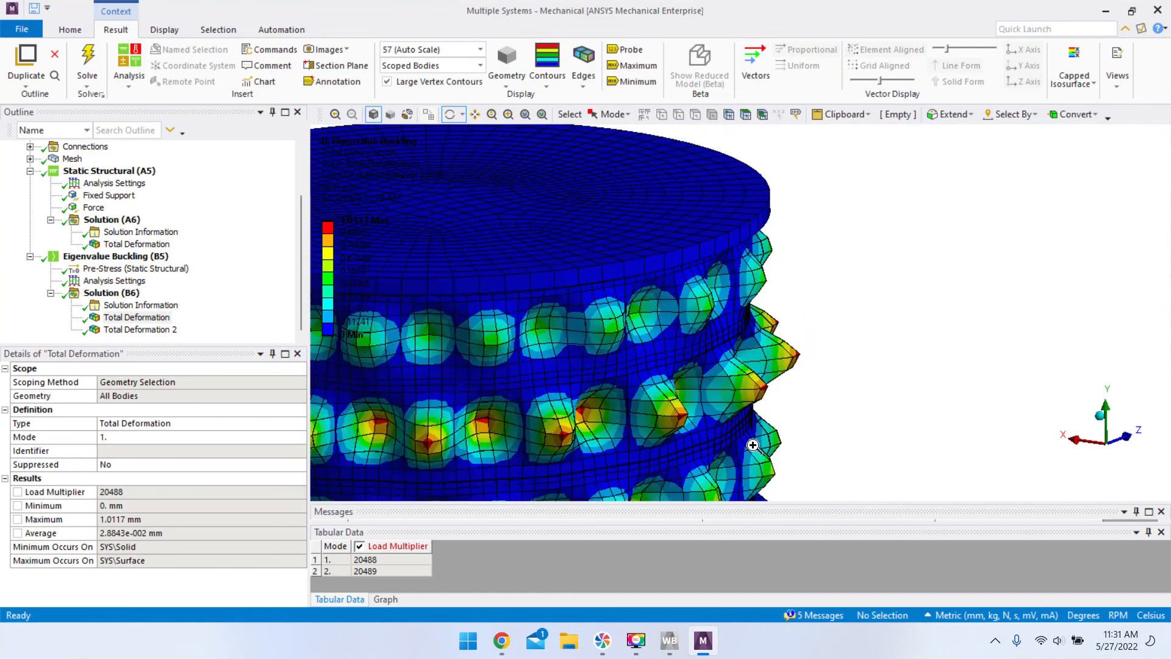
scroll(712, 319, "up", 5)
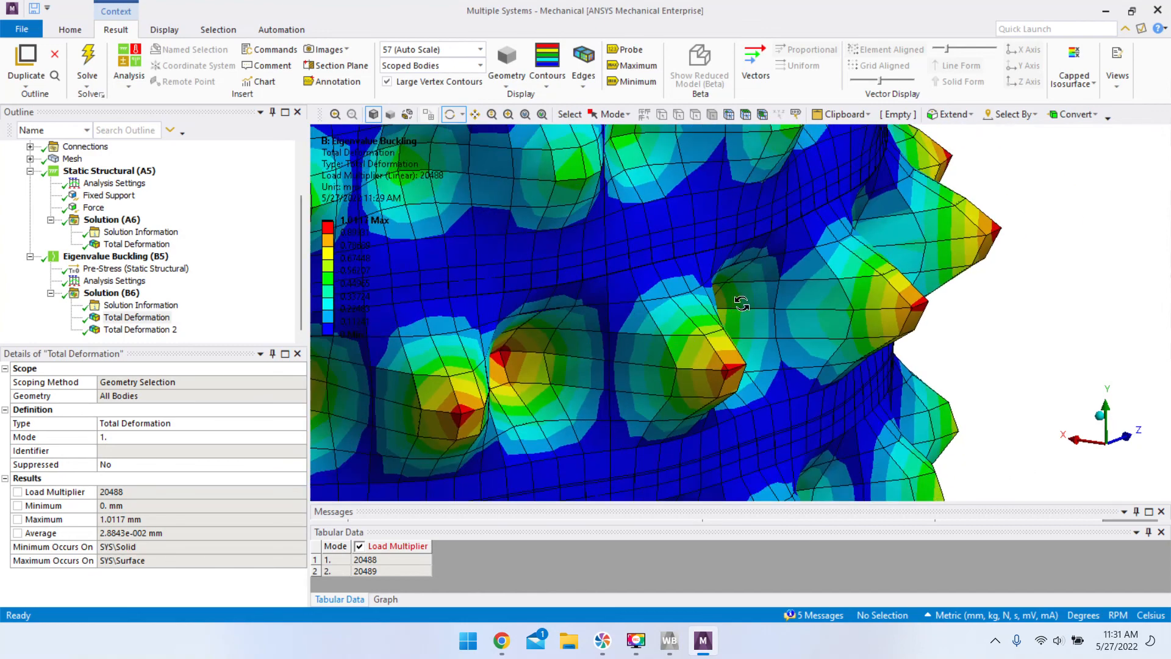
left_click_drag(722, 330, 680, 311)
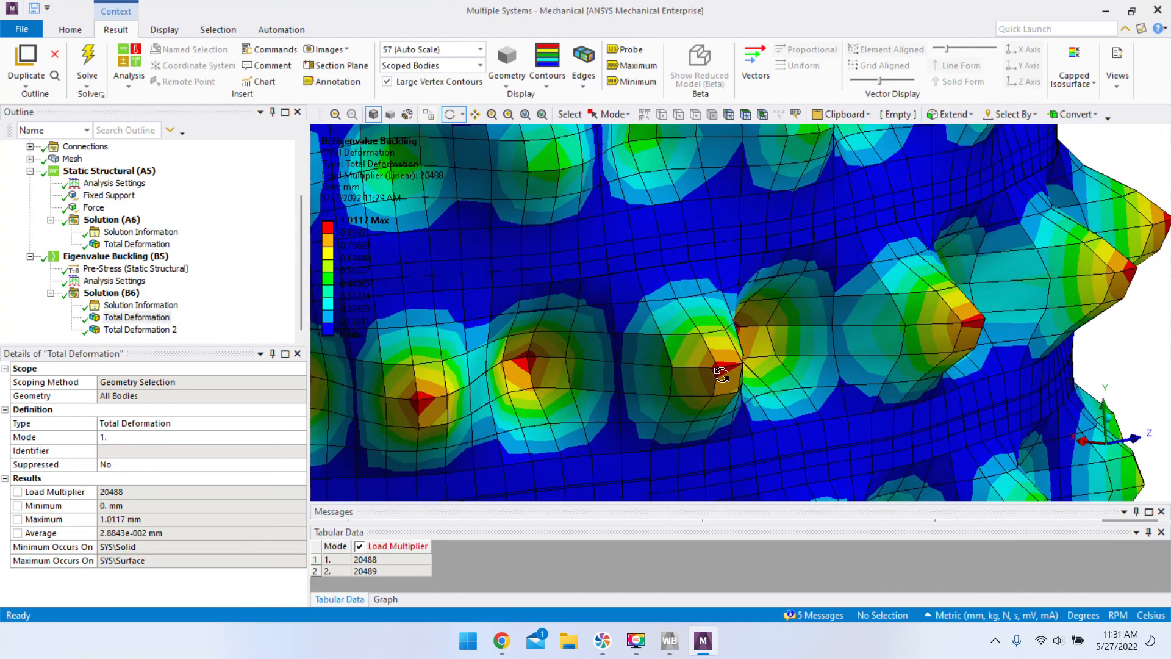
scroll(916, 272, "down", 8)
left_click_drag(793, 318, 819, 330)
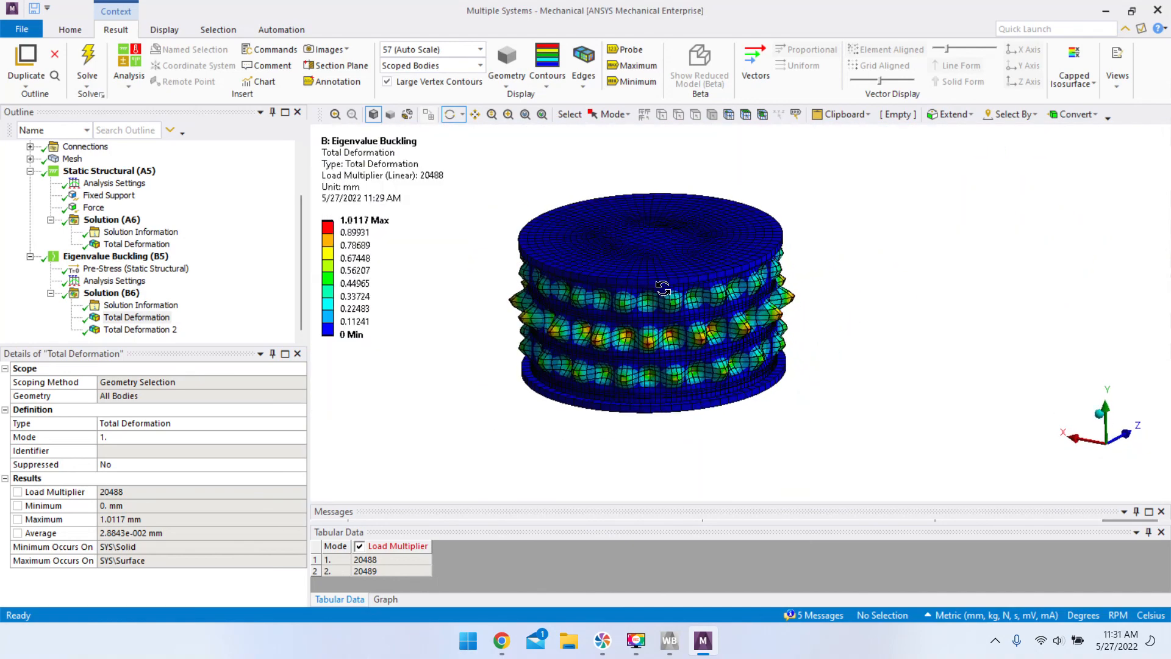
scroll(414, 315, "up", 4)
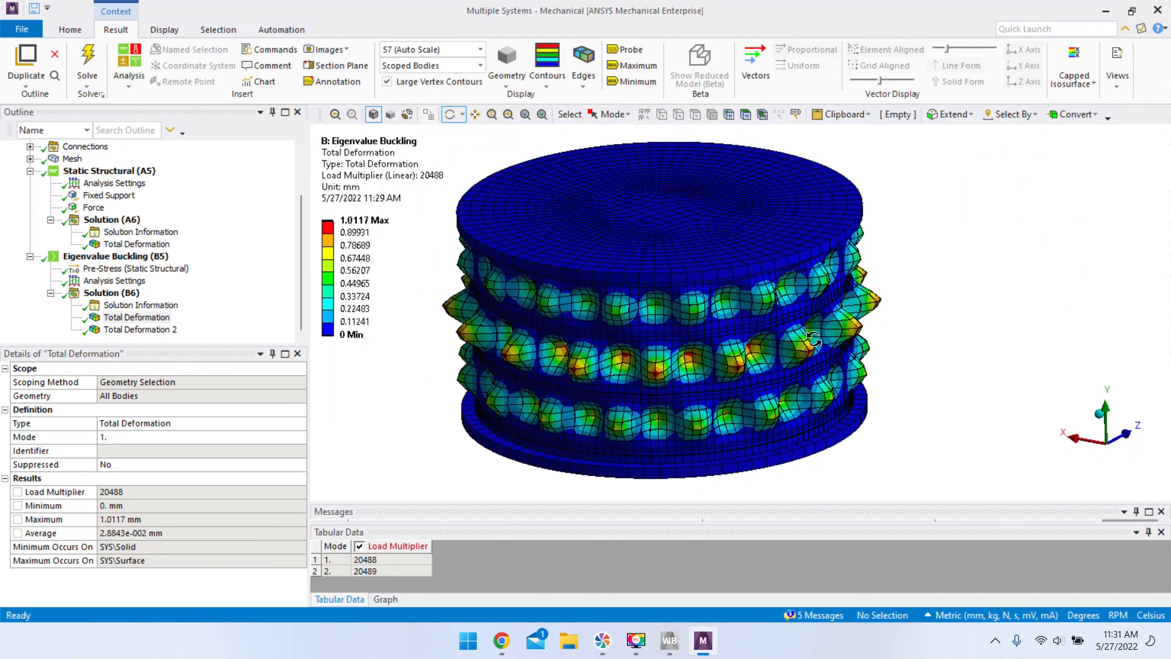
scroll(798, 378, "down", 1)
middle_click_drag(807, 332, 768, 338, "ctrl")
middle_click_drag(740, 390, 738, 389)
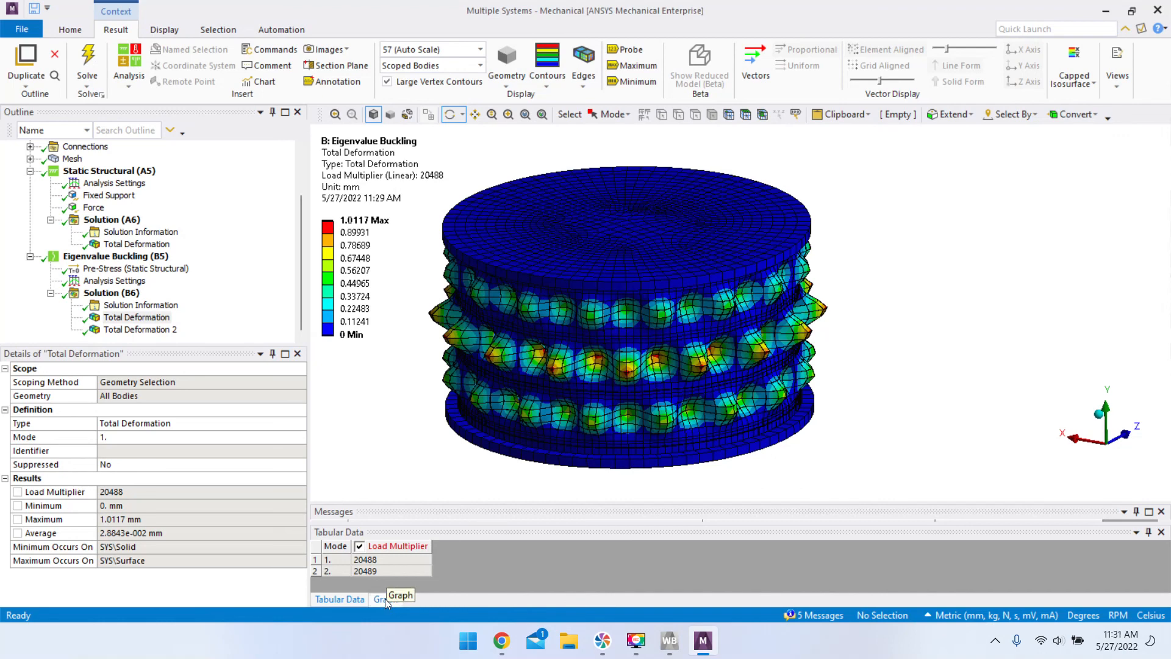
- Play the animation of the mode 1 buckling shape and stop it
left_click(386, 599)
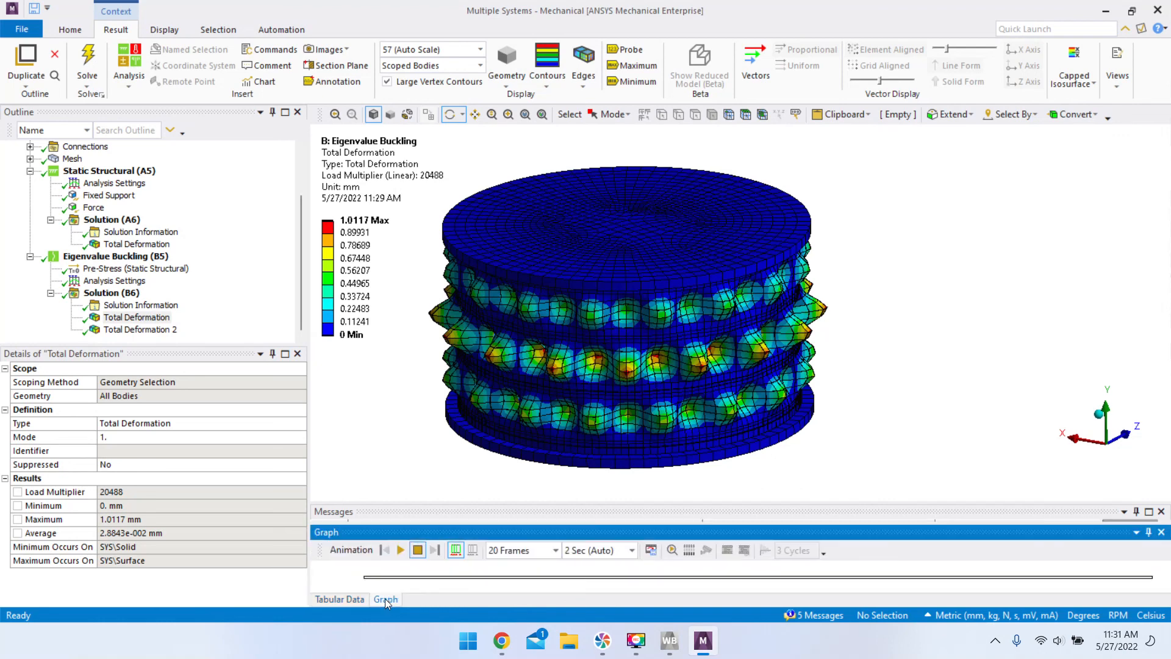
left_click(400, 550)
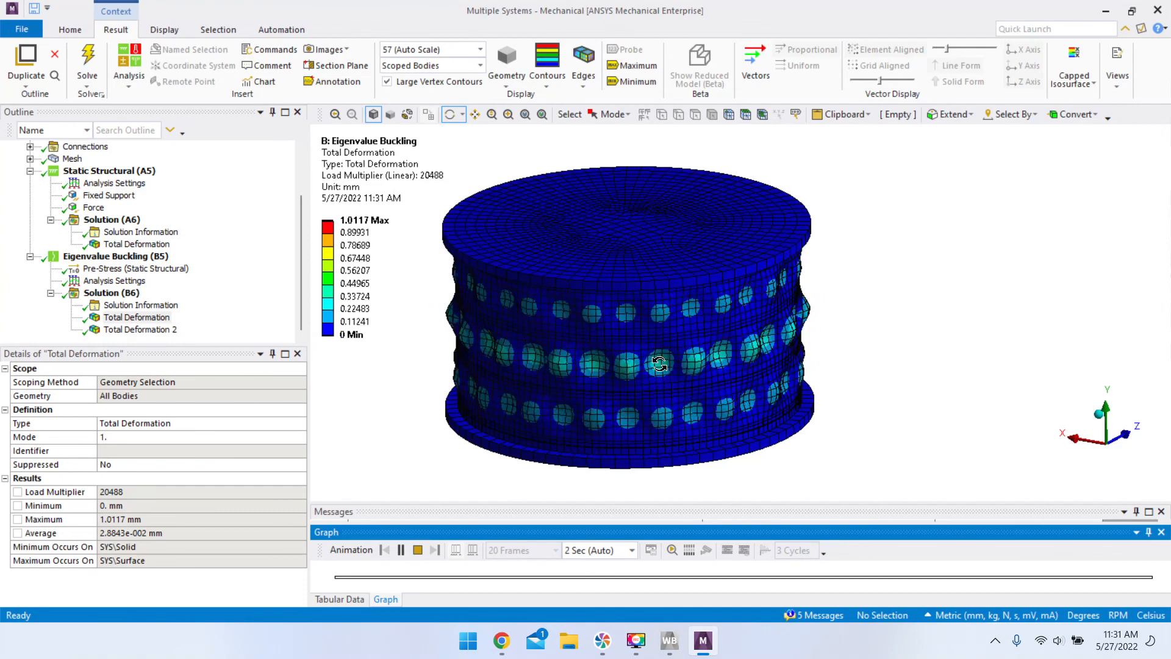
left_click(417, 549)
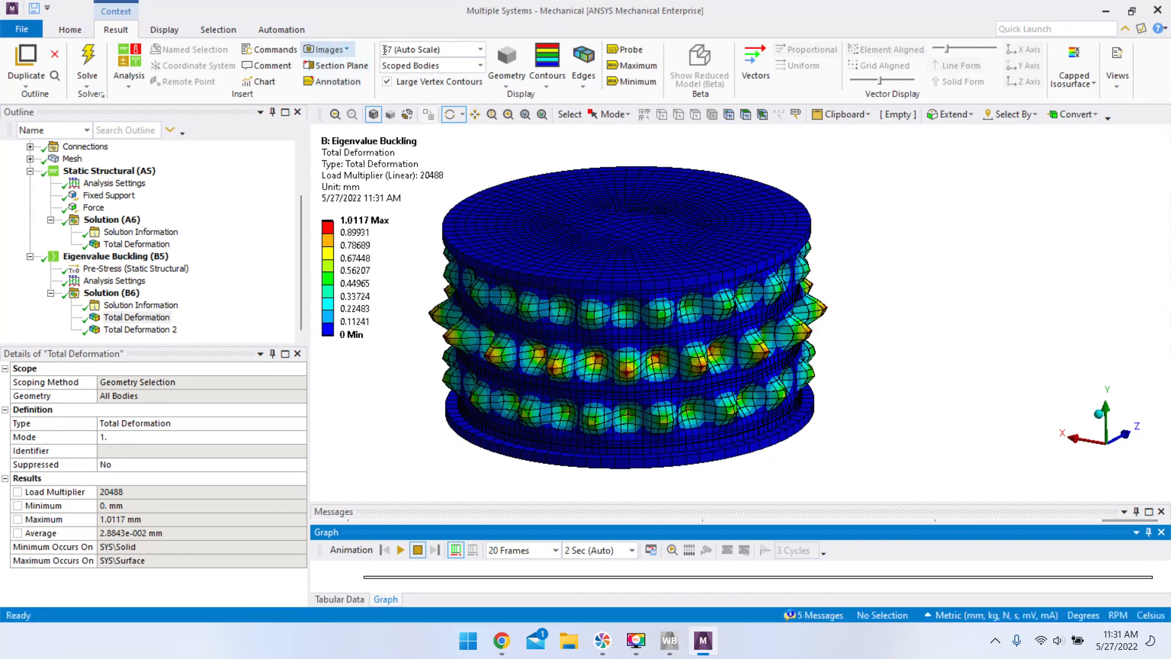
- Set the deformation scale of the mode 1 result to 1.0 (True Scale) and inspect the cylinder wall
left_click(481, 50)
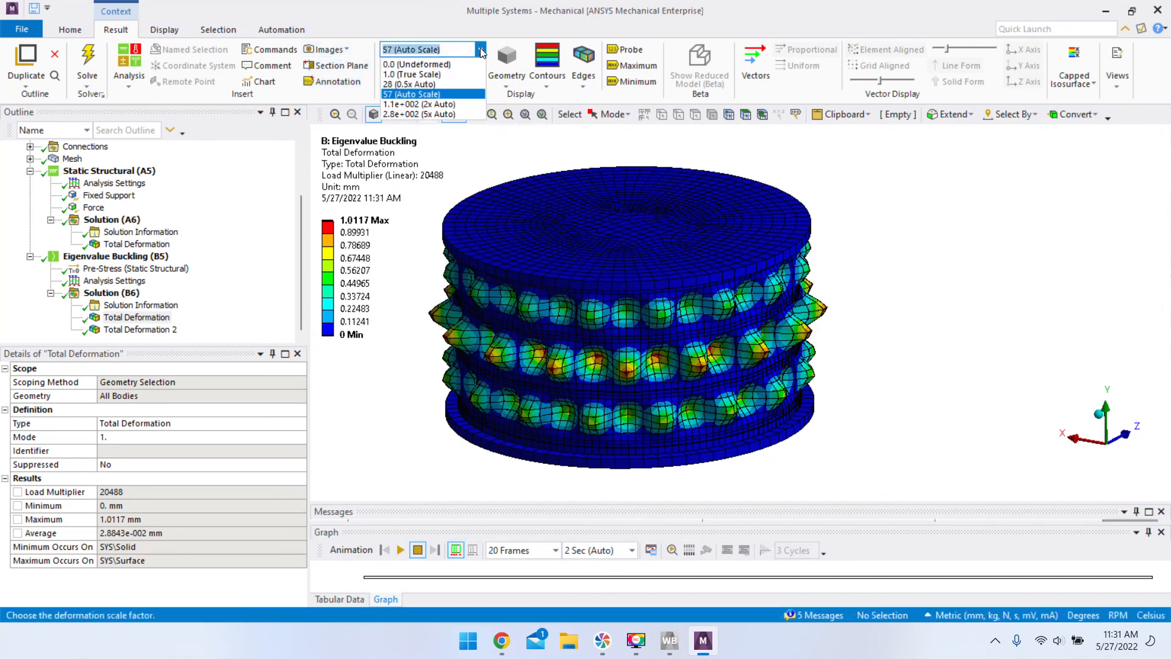
left_click(441, 74)
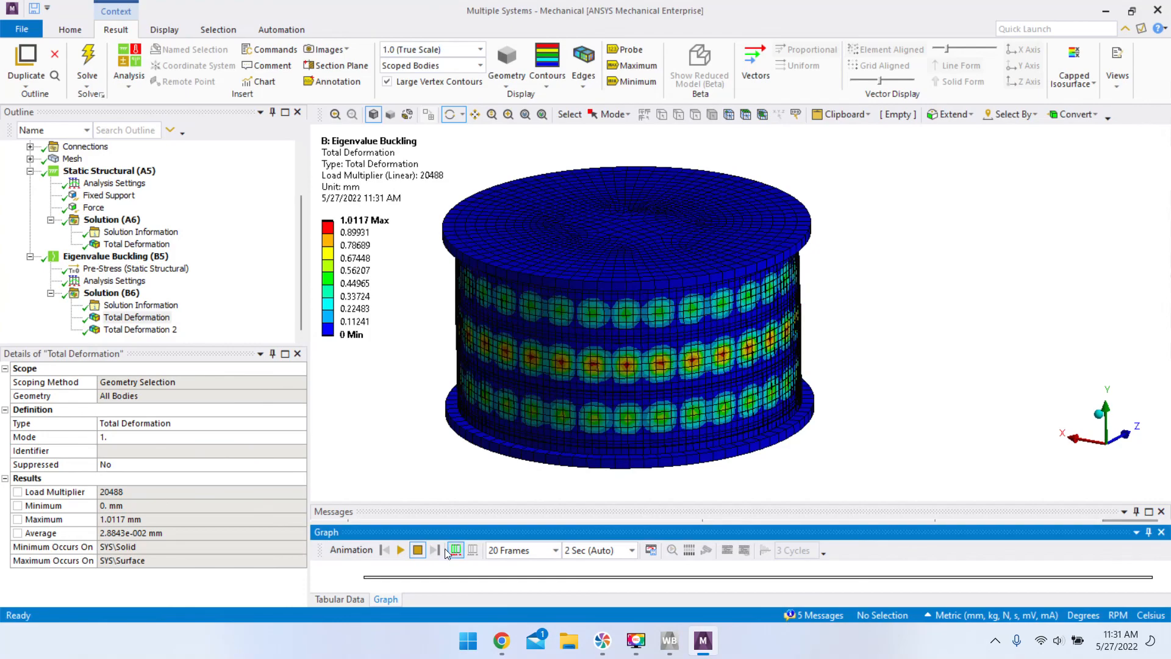
scroll(827, 344, "up", 5)
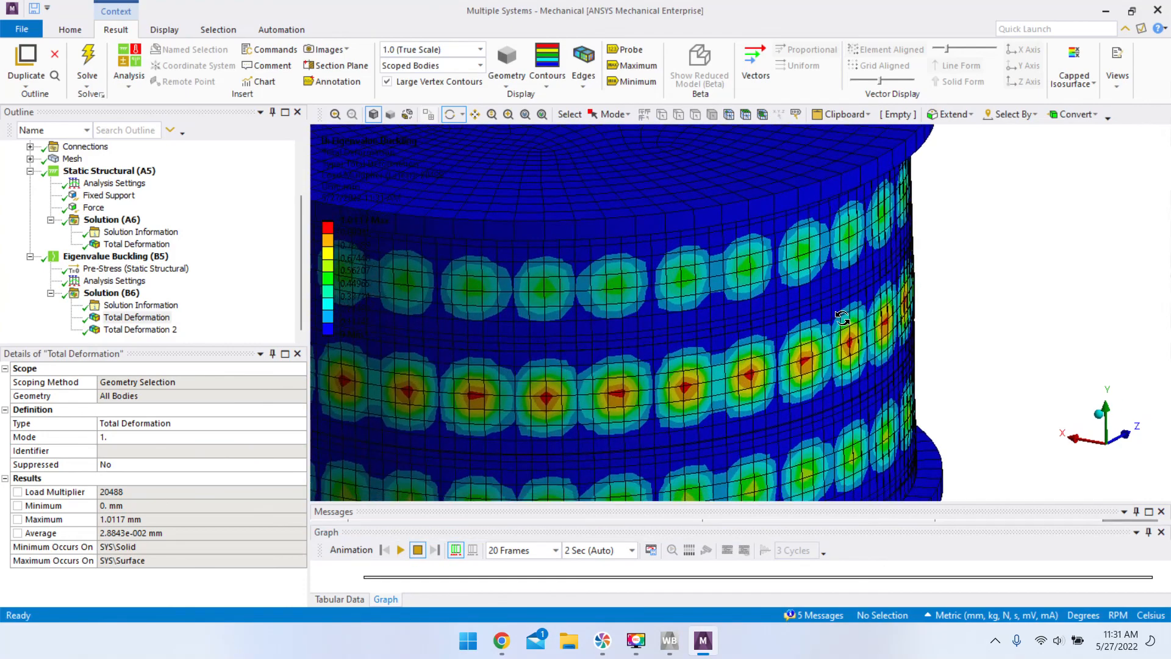
mouse_move(880, 307)
left_mouse_down()
mouse_move(915, 293)
mouse_move(883, 316)
left_mouse_up()
scroll(884, 316, "down", 5)
left_click_drag(783, 327, 789, 332)
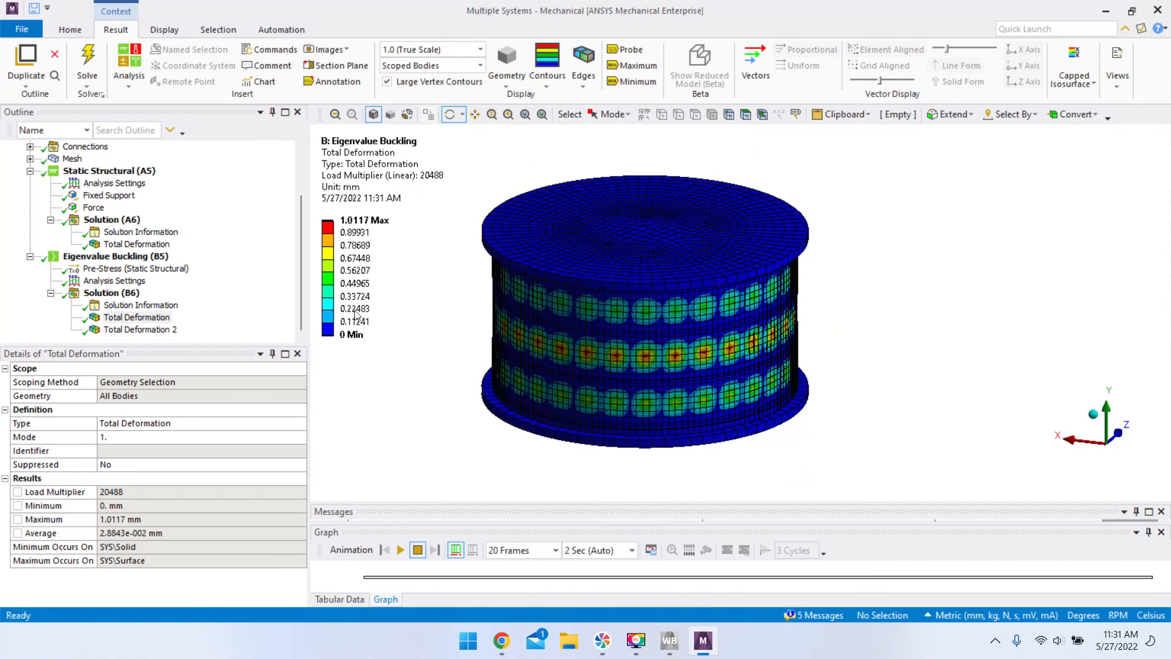
- Set the deformation scale of the mode 1 total deformation result to 57 (Auto Scale)
left_click(163, 322)
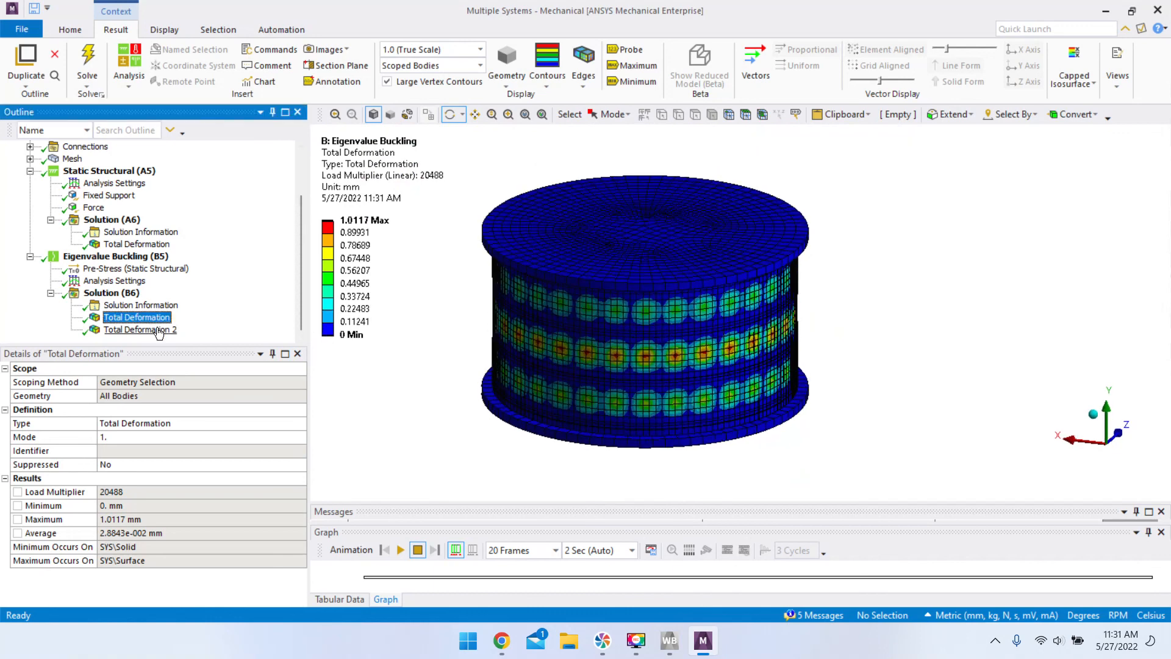
left_click(480, 50)
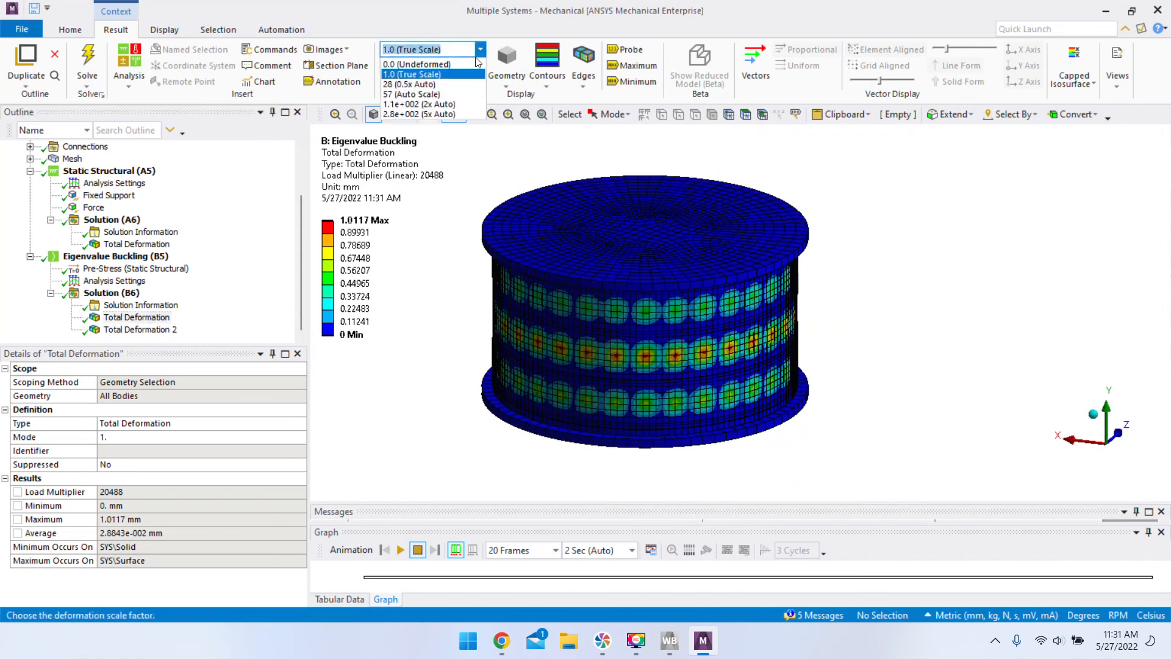
left_click(442, 95)
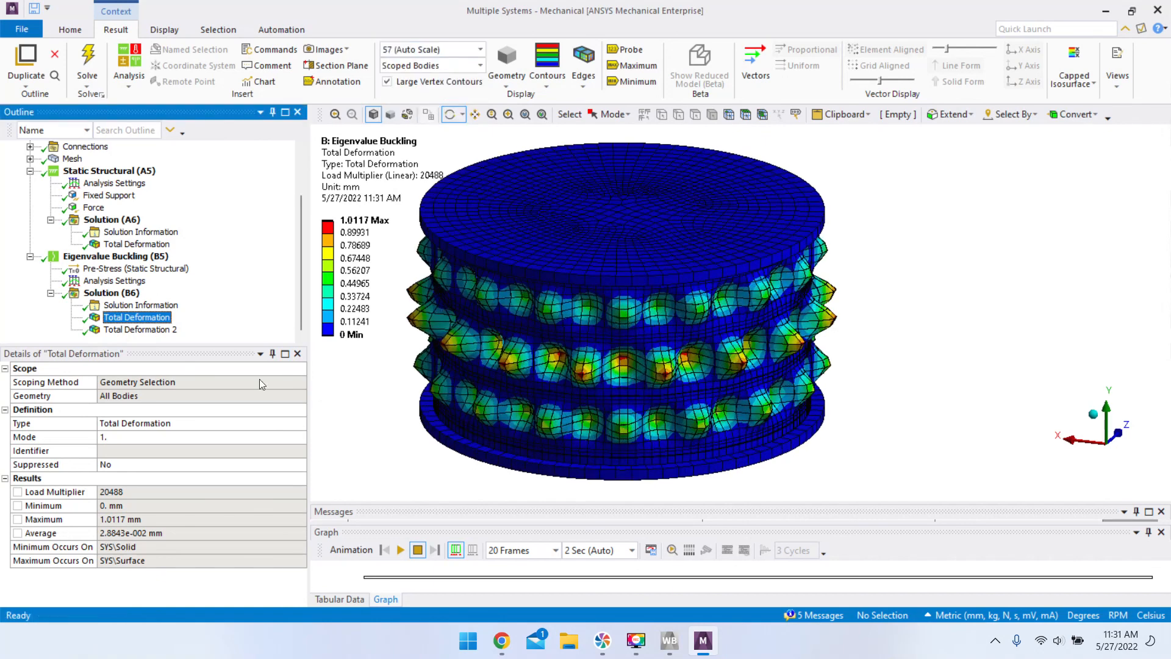
- Compare the mode 1 and mode 2 total deformation results of the eigenvalue buckling analysis, including their tabulated load multipliers
left_click(150, 330)
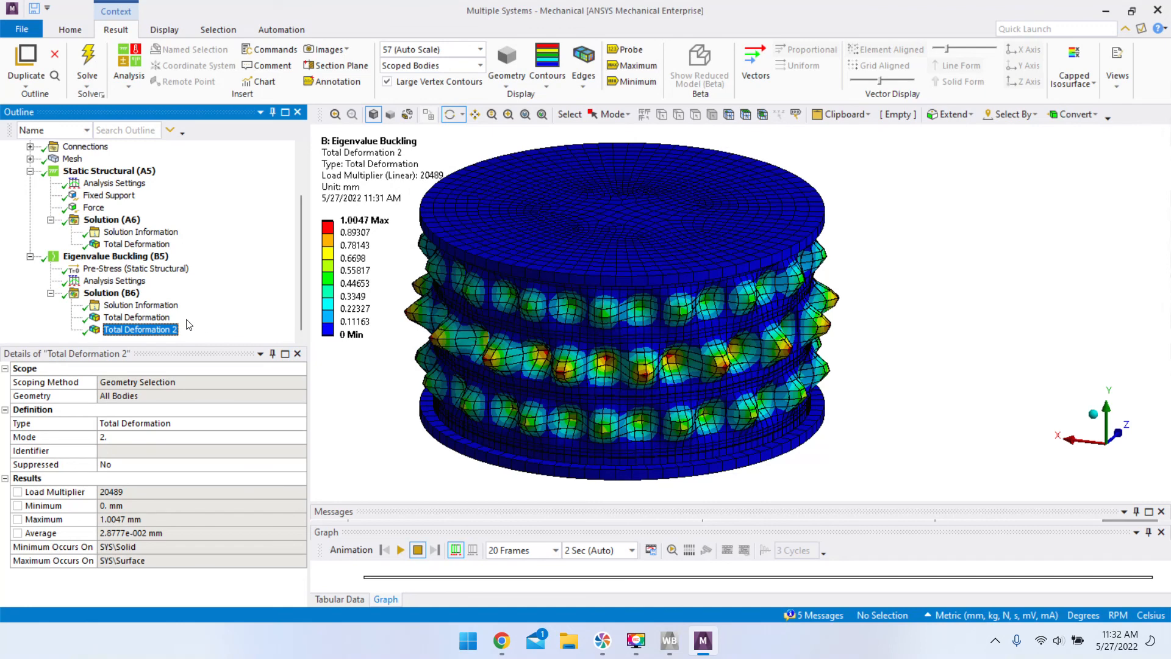
left_click(162, 319)
left_click(160, 330)
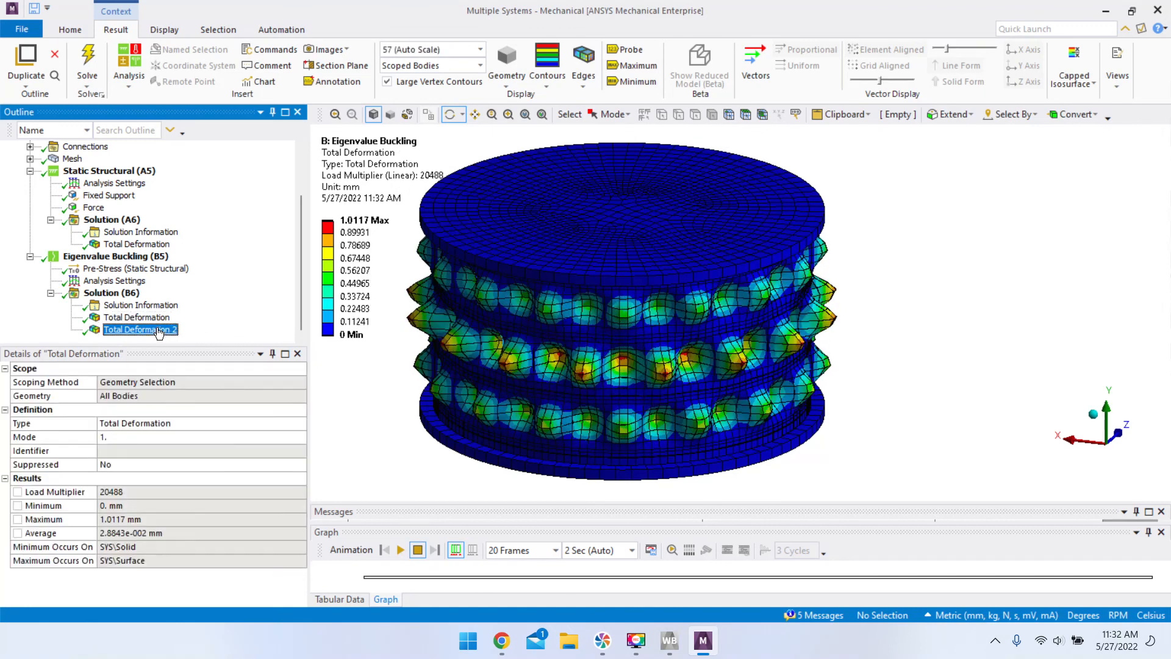
left_click(353, 599)
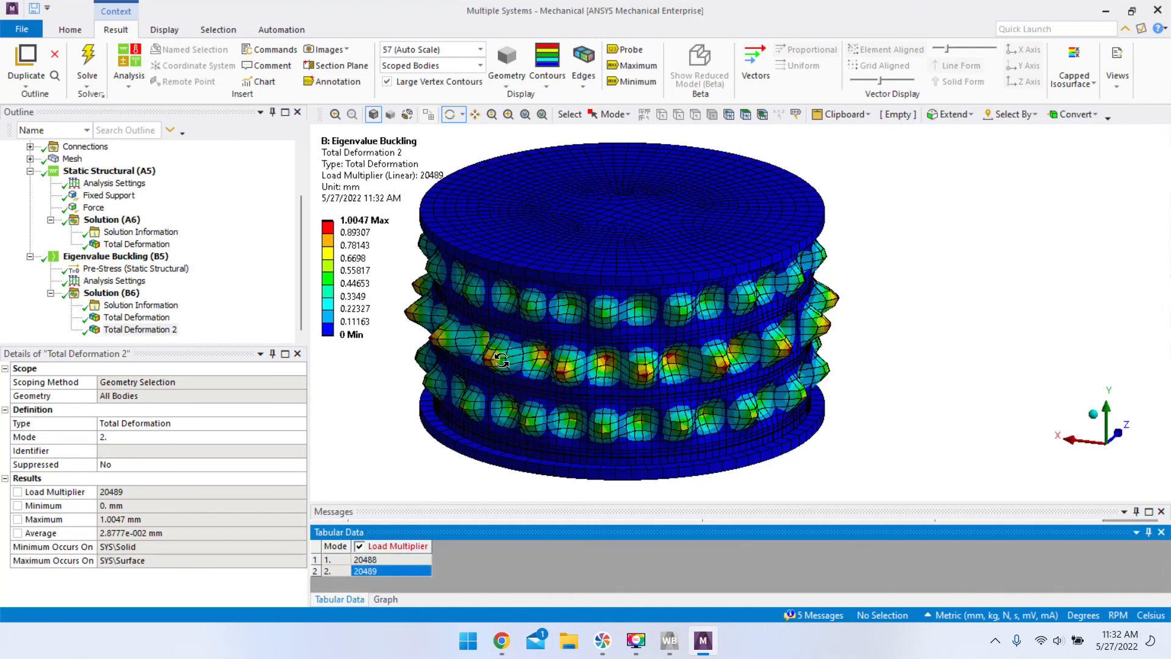
left_click_drag(734, 319, 728, 321)
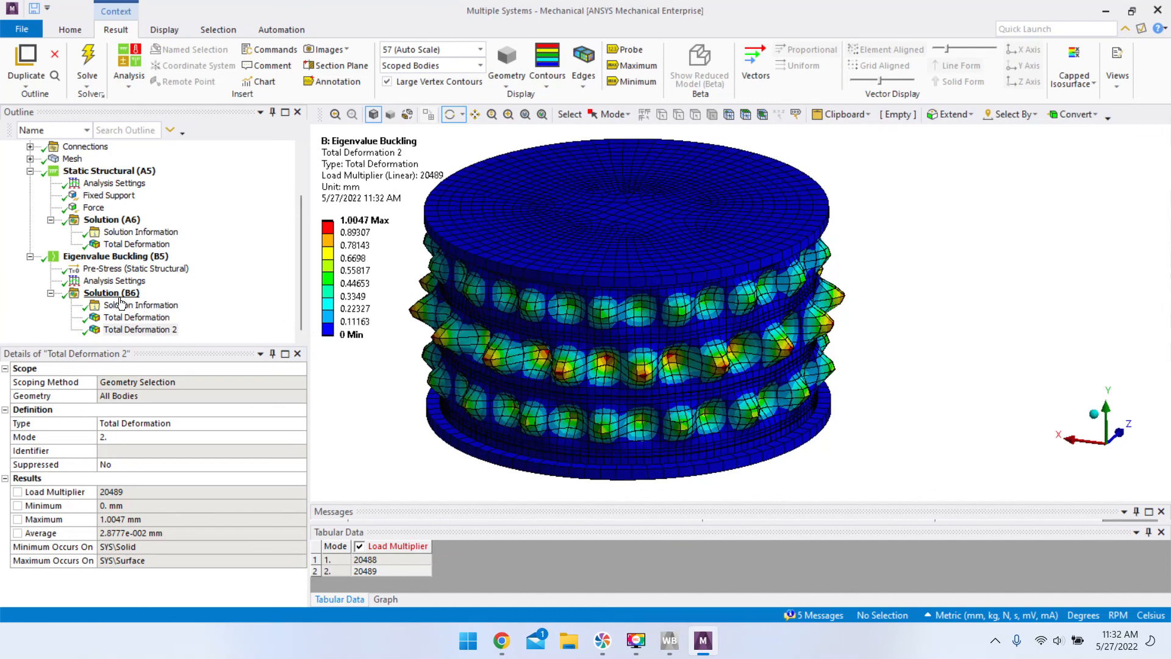
- Set the maximum modes to find in the eigenvalue buckling analysis settings to 4 and solve the buckling analysis again
left_click(114, 281)
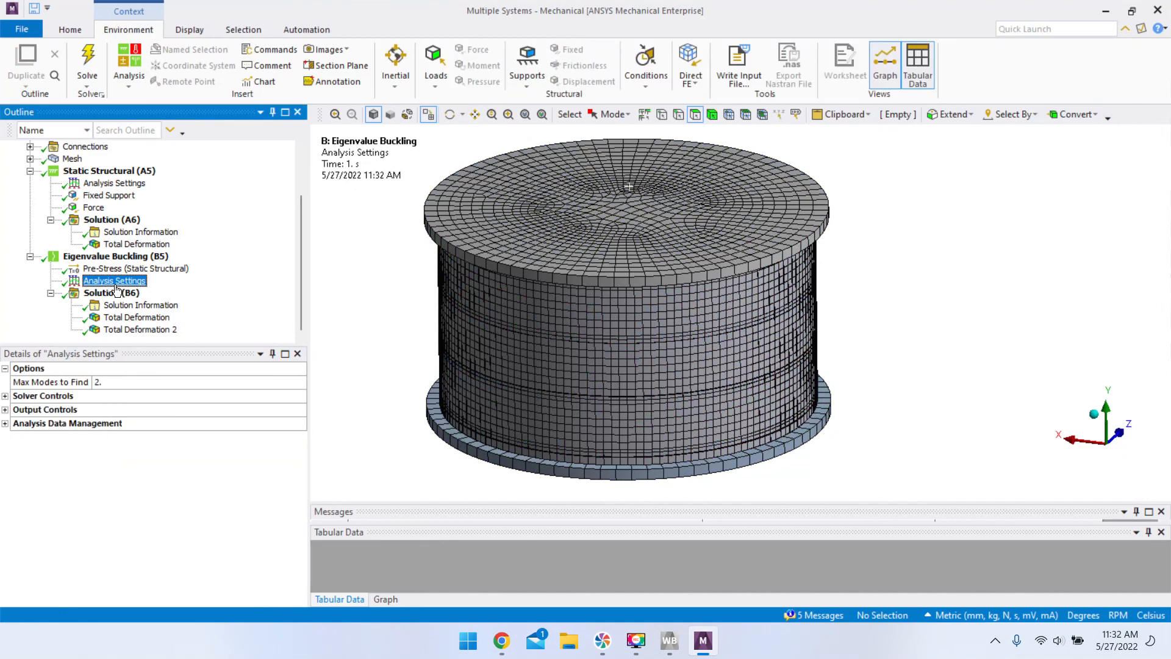
left_click(109, 384)
type("4")
key("Return")
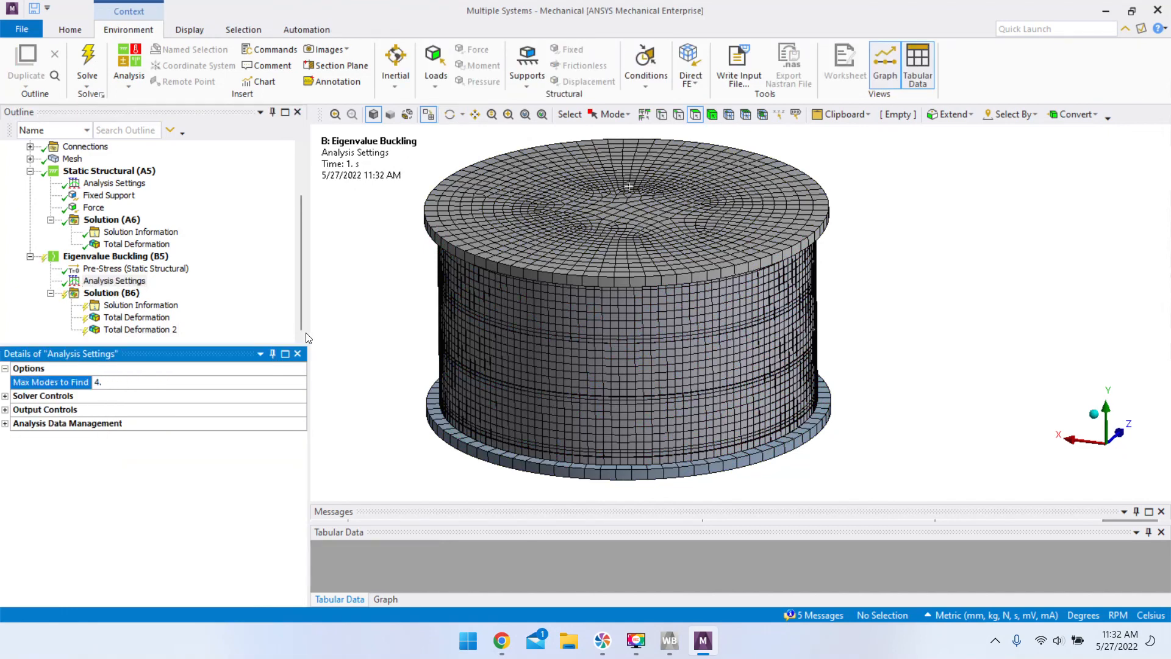
right_click(108, 257)
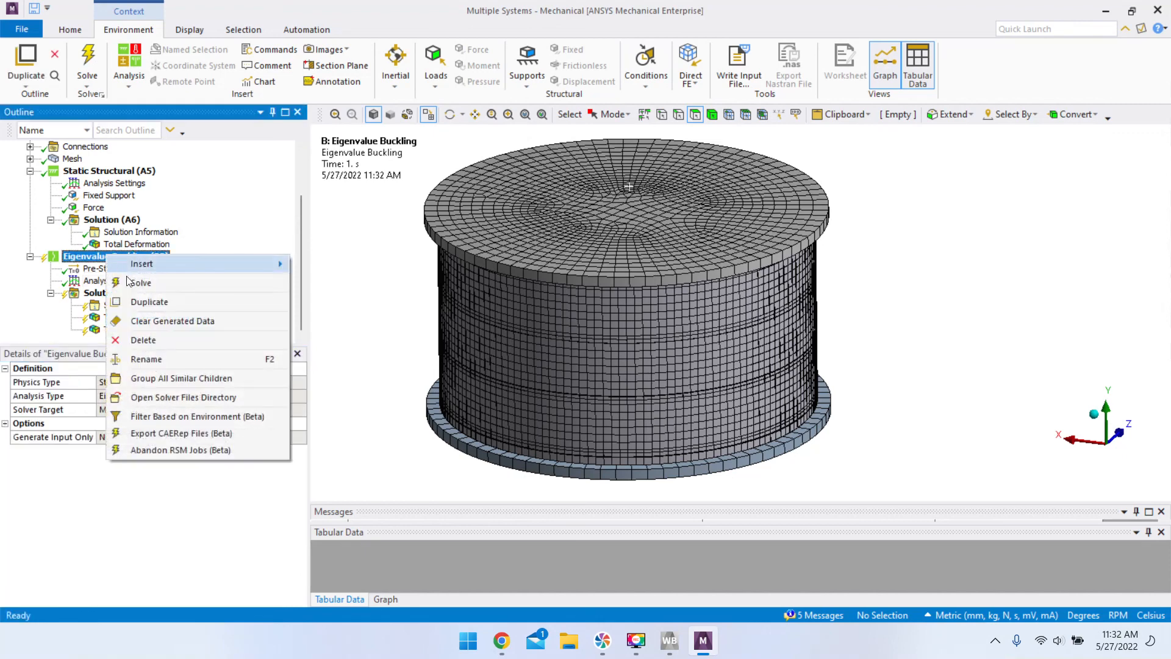
left_click(159, 282)
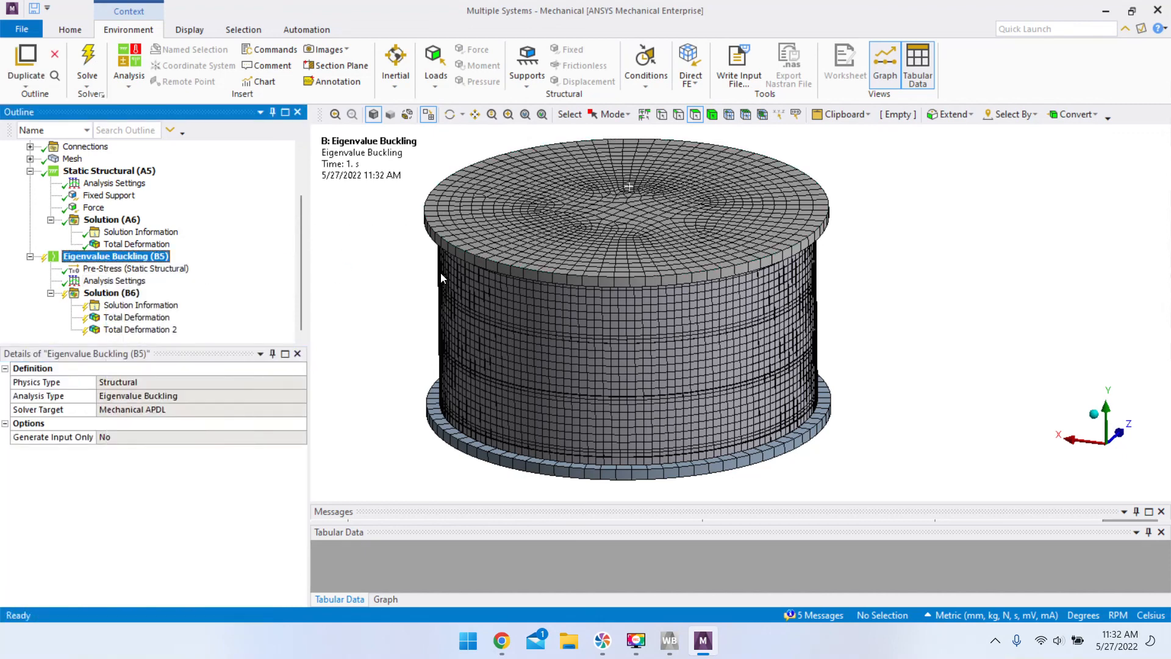